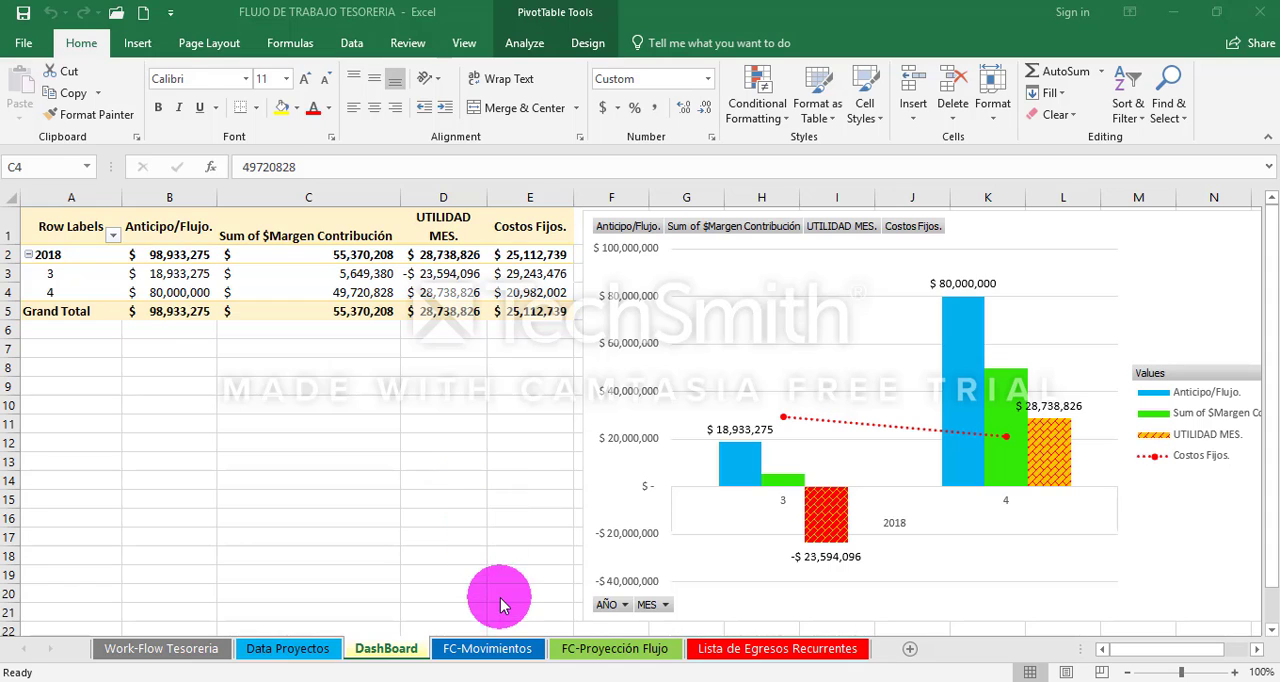
- Examine the first project record in the Data Proyectos sheet, from its year and month through its project name
click(306, 648)
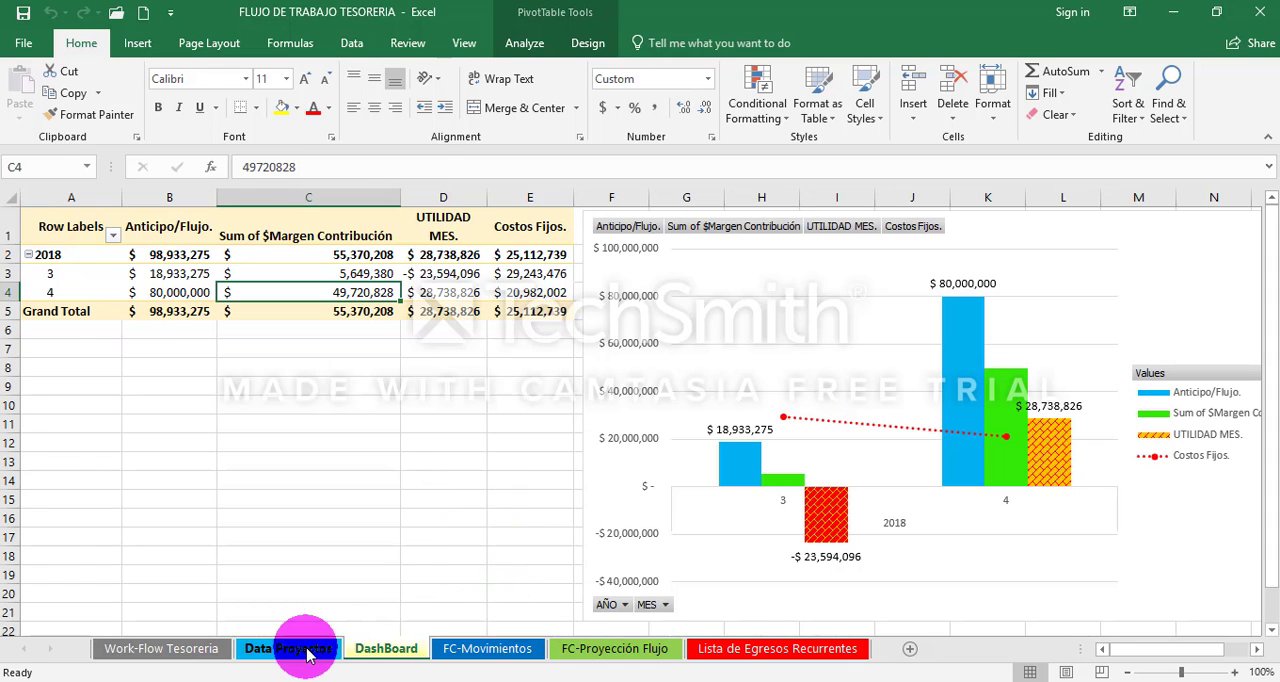
click(308, 648)
click(386, 650)
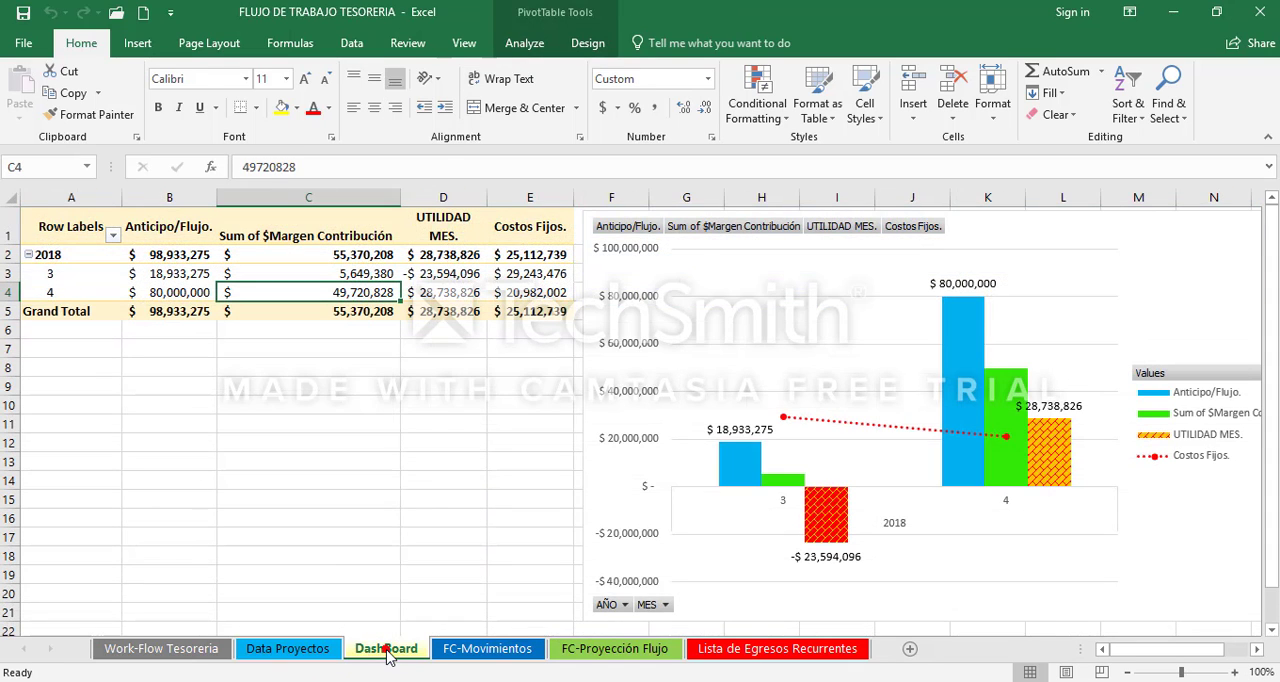
click(386, 650)
click(300, 650)
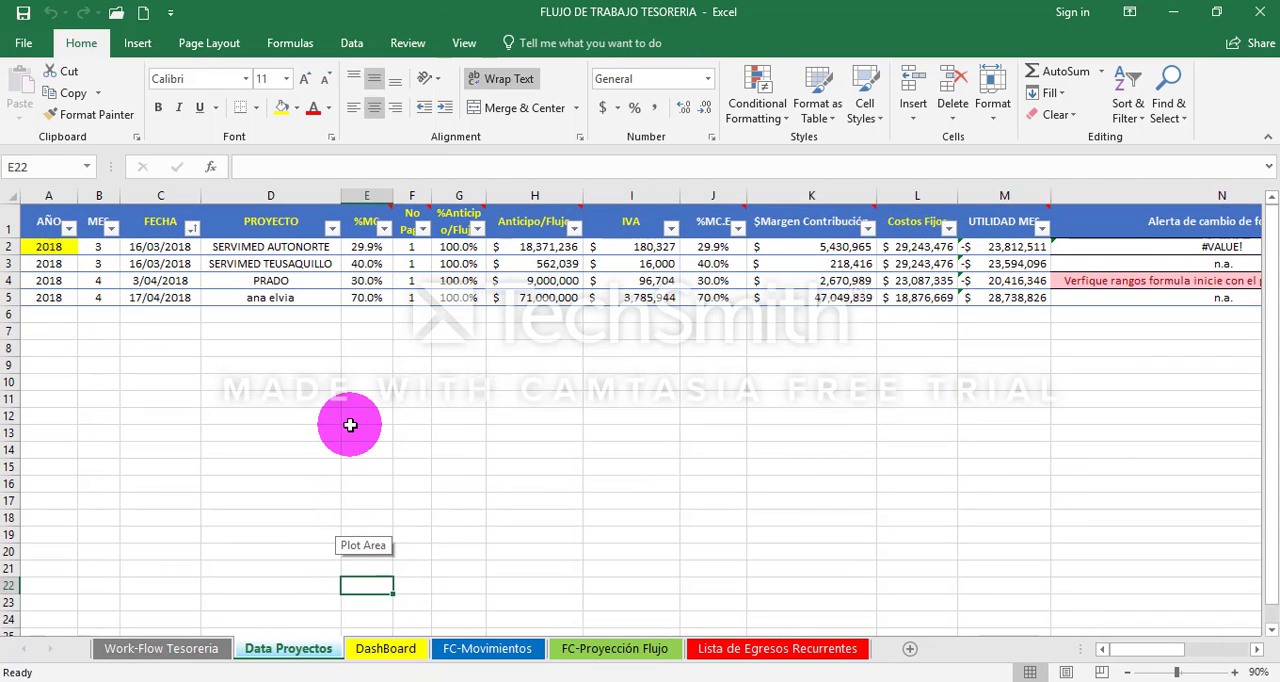
key(ctrl+Home)
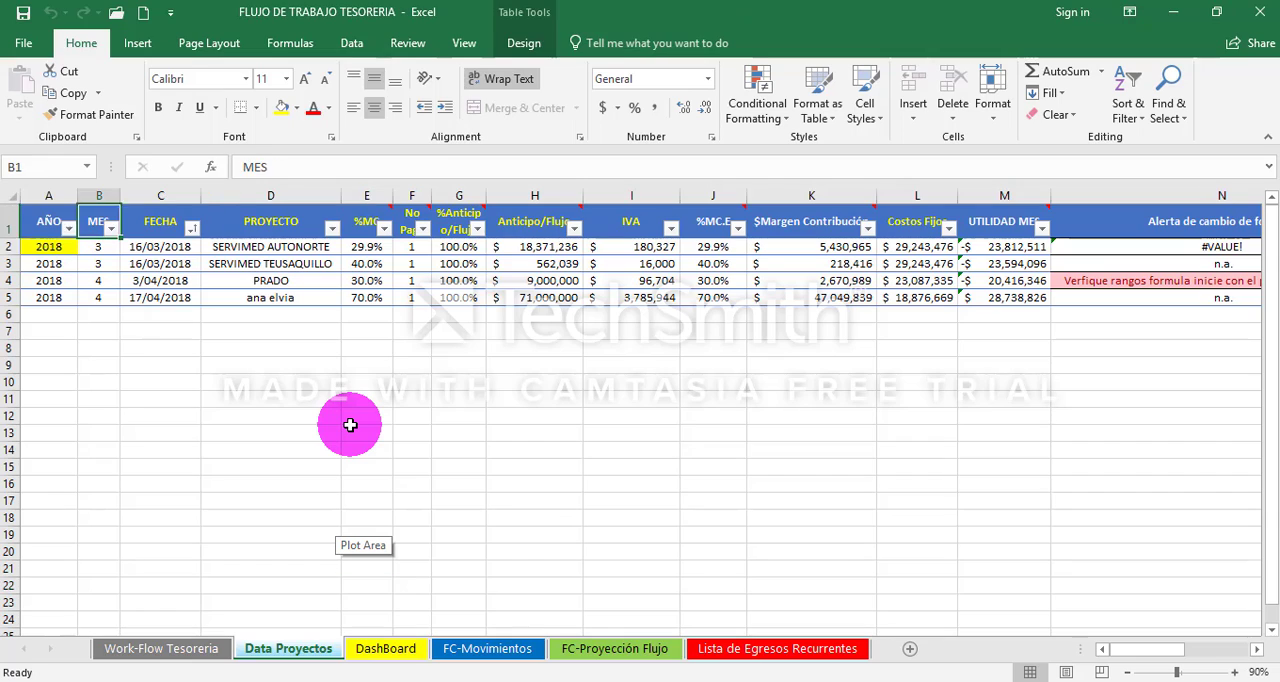
key(Left)
key(Down)
key(Right)
key(Right)
key(Right)
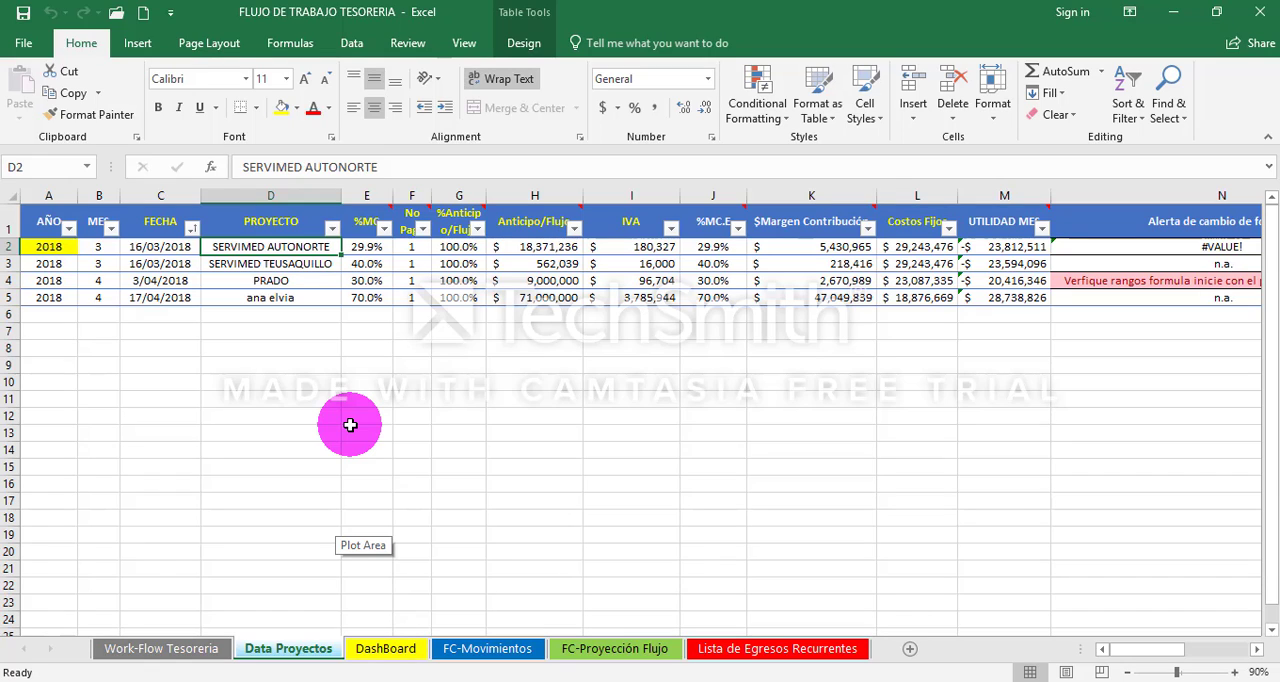
- Examine the pivot table in A1:E5 of the DashBoard sheet, covering its row labels and all value columns
click(387, 649)
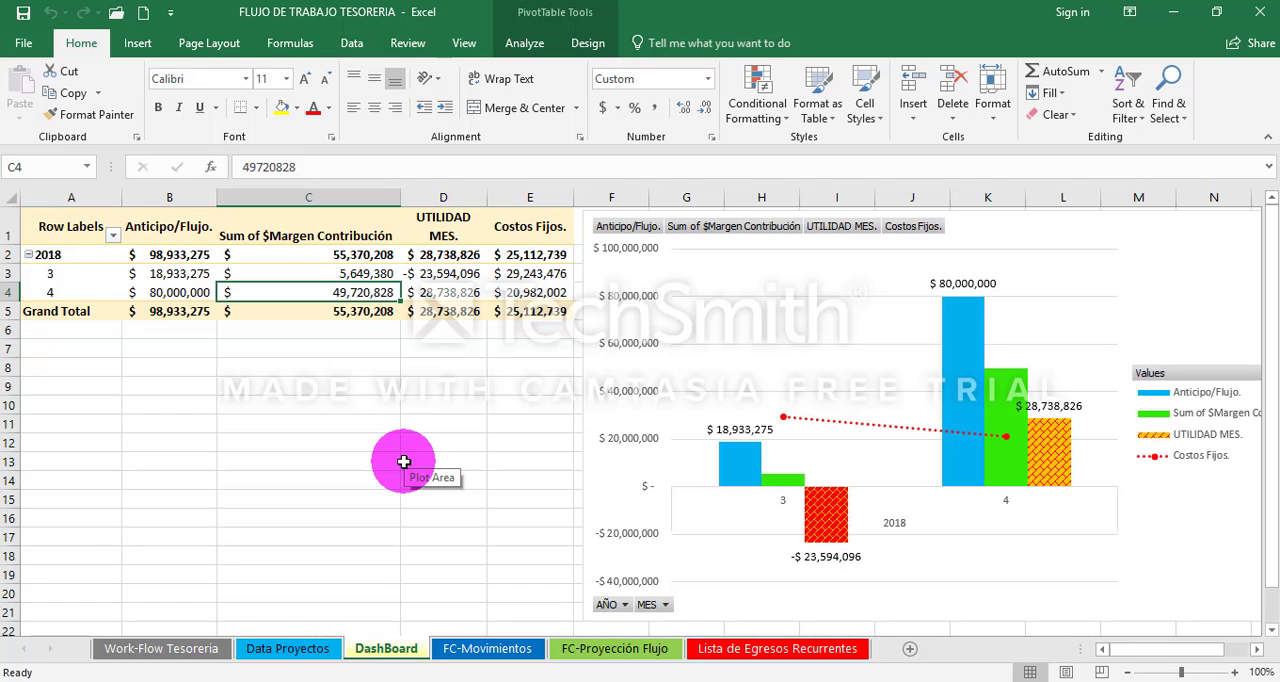
mouse_move(80, 226)
mouse_down()
mouse_move(523, 302)
mouse_move(524, 314)
mouse_up()
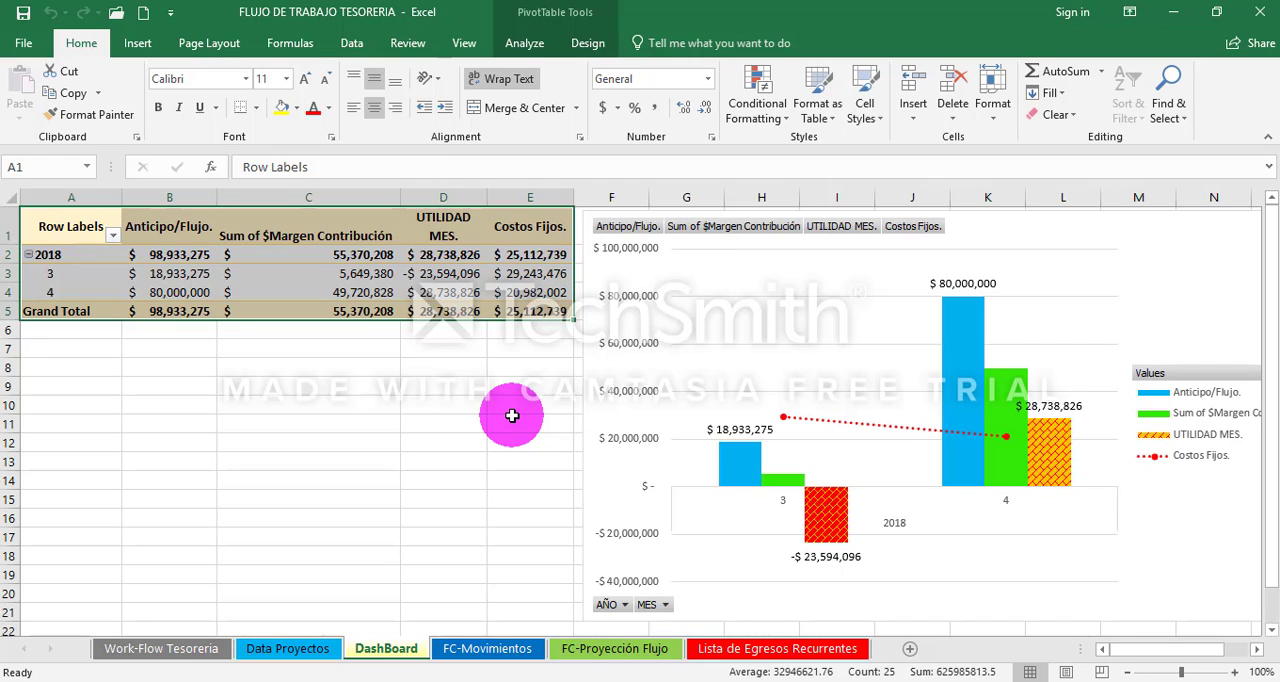
key(Down)
key(Up)
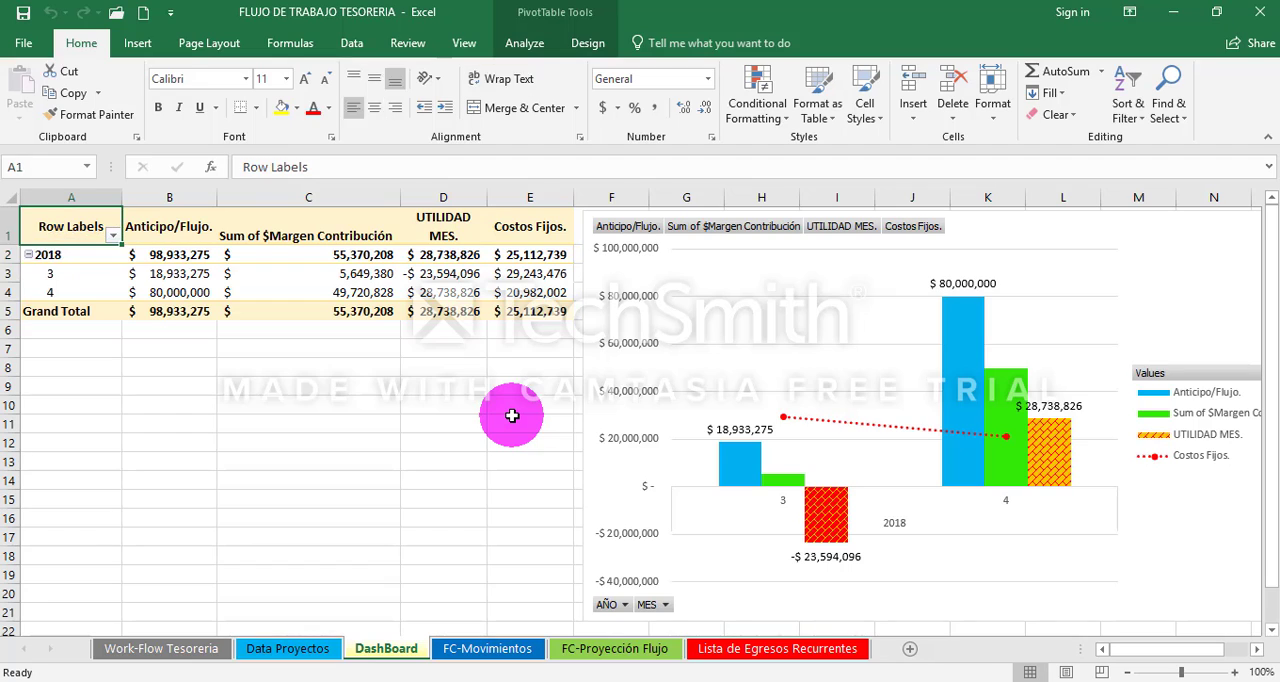
key(shift+Down)
key(shift+Down)
key(shift+Down)
key(shift+Down)
key(shift+Right)
key(shift+Right)
key(shift+Right)
key(shift+Right)
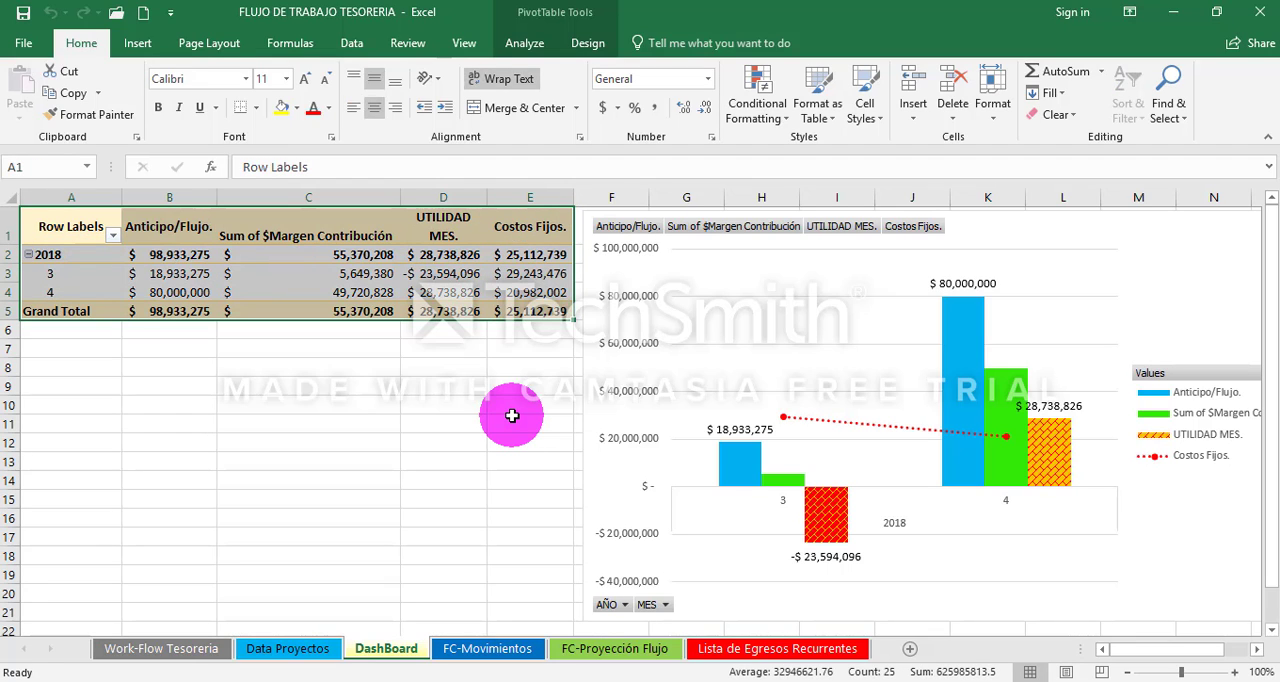
key(Down)
key(Up)
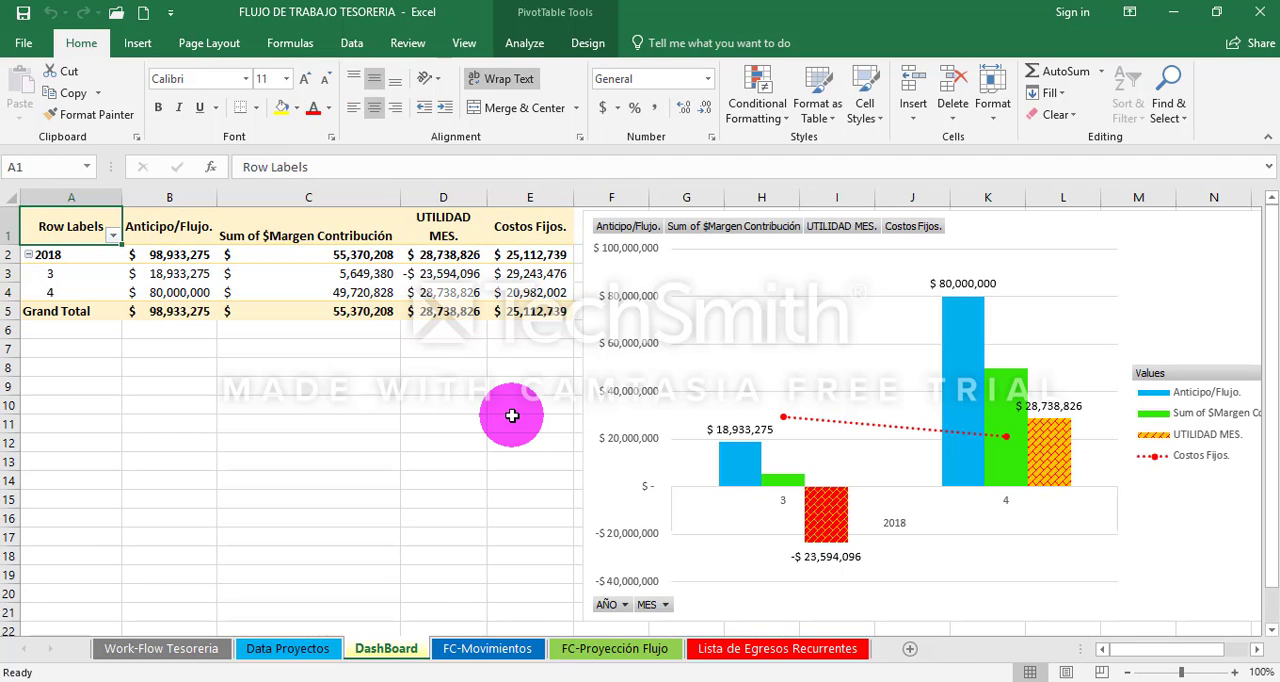
- Return to the Data Proyectos sheet and examine its AÑO and MES columns, including the month formula in B4
key(ctrl+Page_Up)
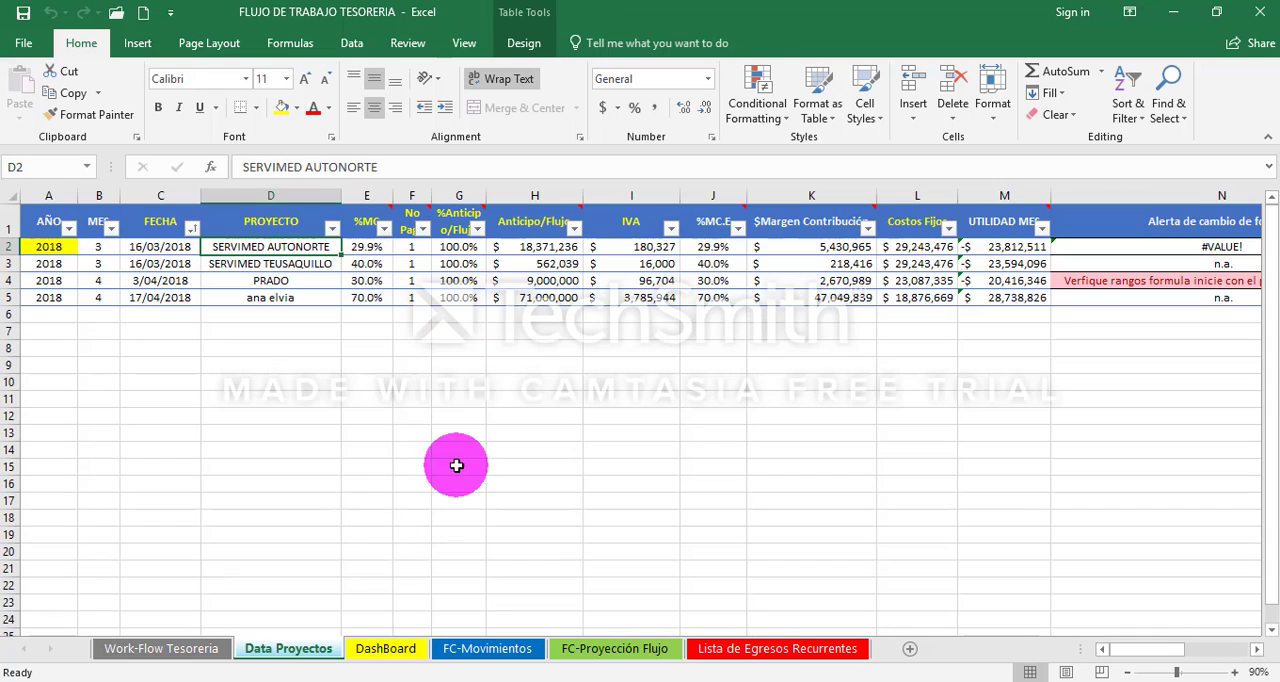
click(320, 314)
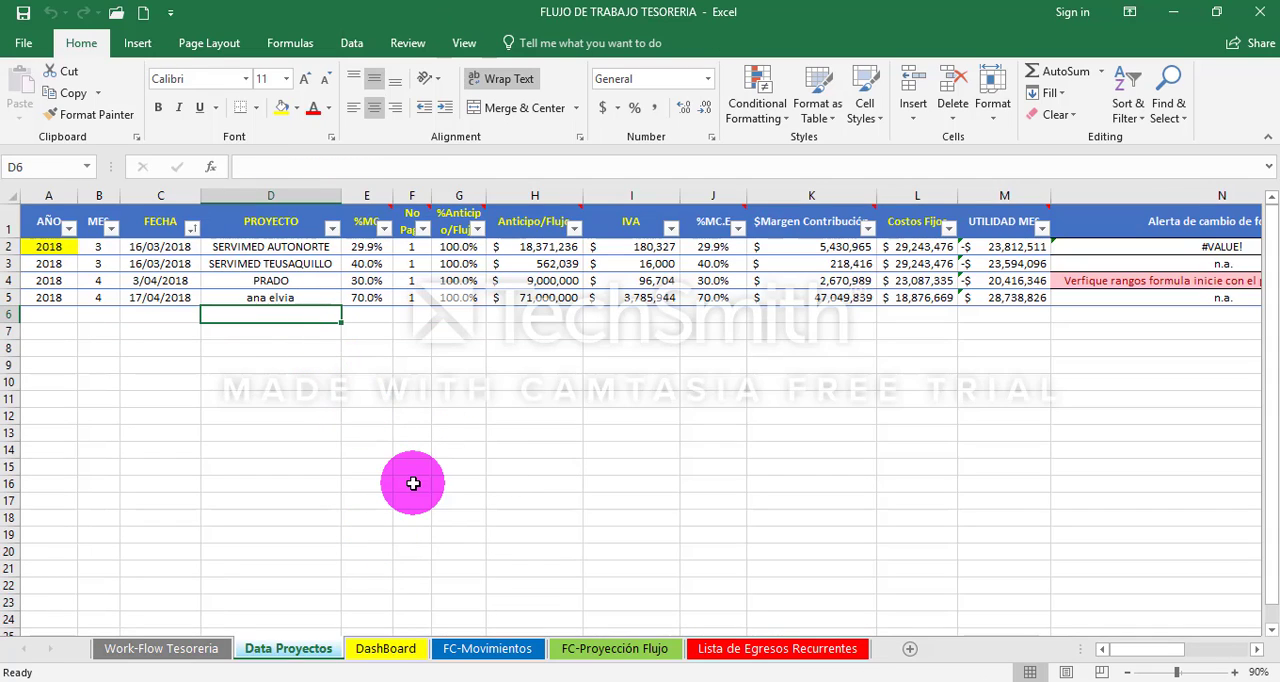
key(Left)
key(Left)
key(Left)
key(Up)
key(Up)
key(Up)
key(Up)
key(Up)
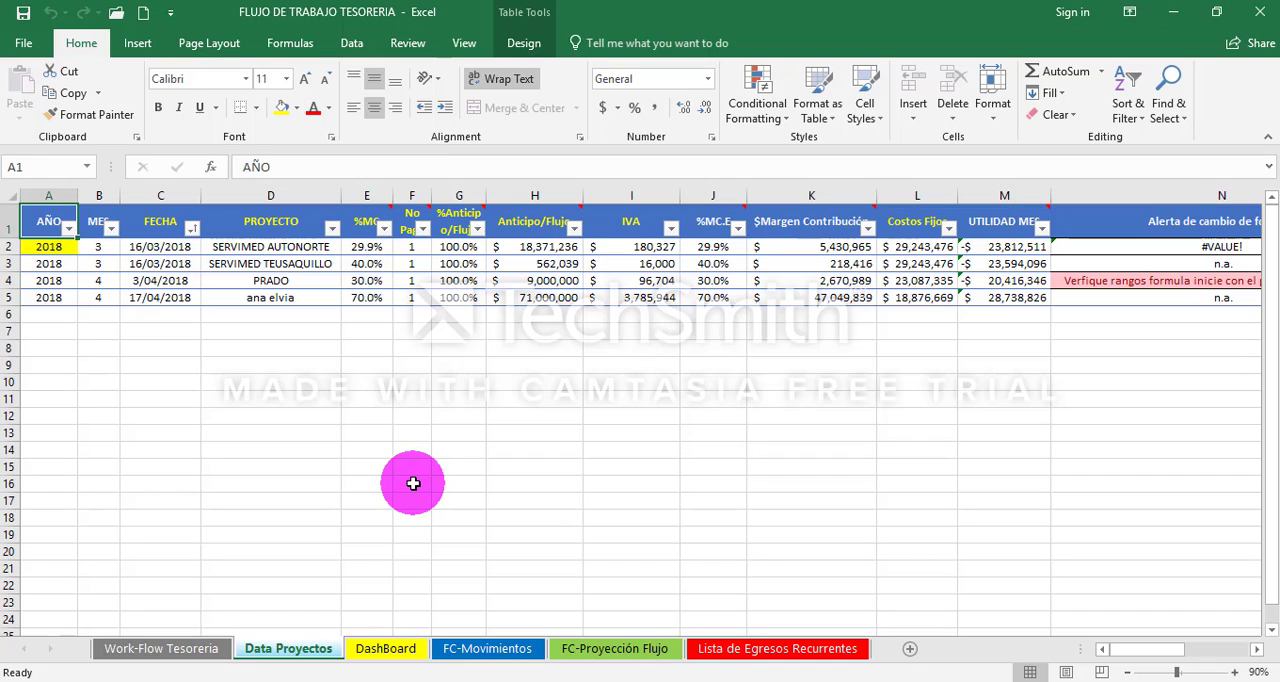
click(99, 292)
key(Up)
key(Up)
key(Up)
key(Up)
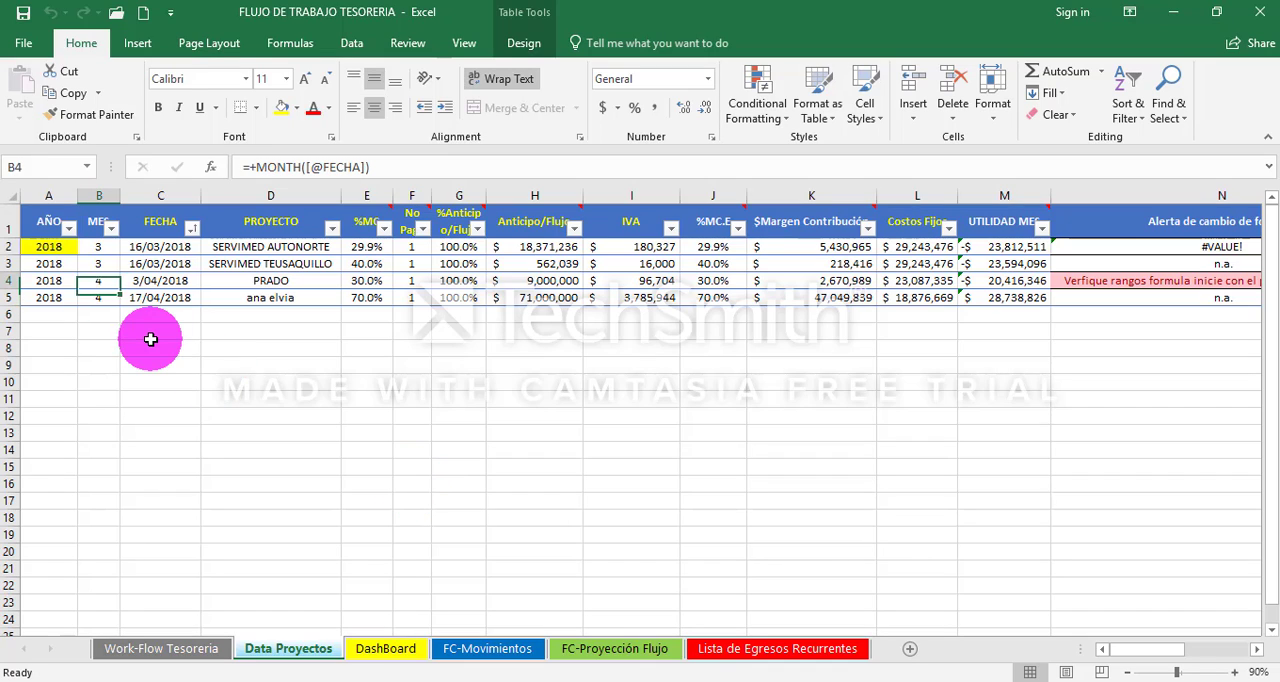
- Examine the Data Proyectos headers from FECHA onward and the %MC value of the second project
key(Right)
key(shift+Right)
key(shift+Right)
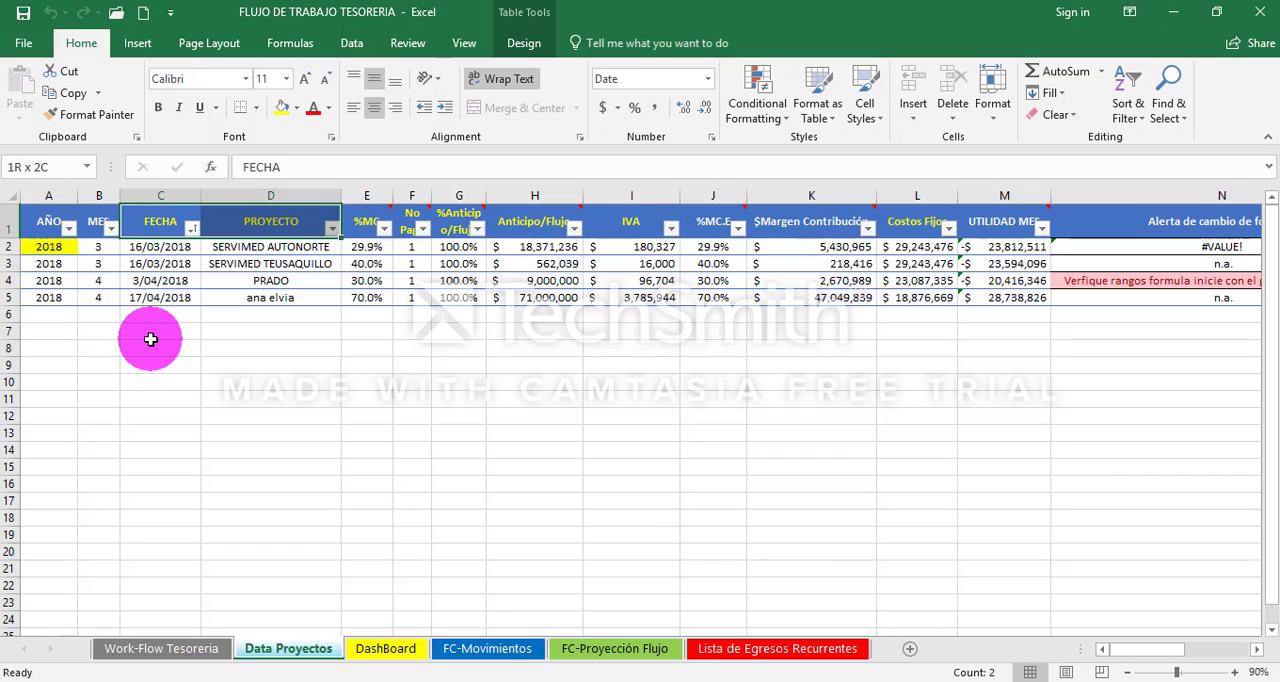
key(shift+Right)
key(shift+Right)
key(Left)
key(Right)
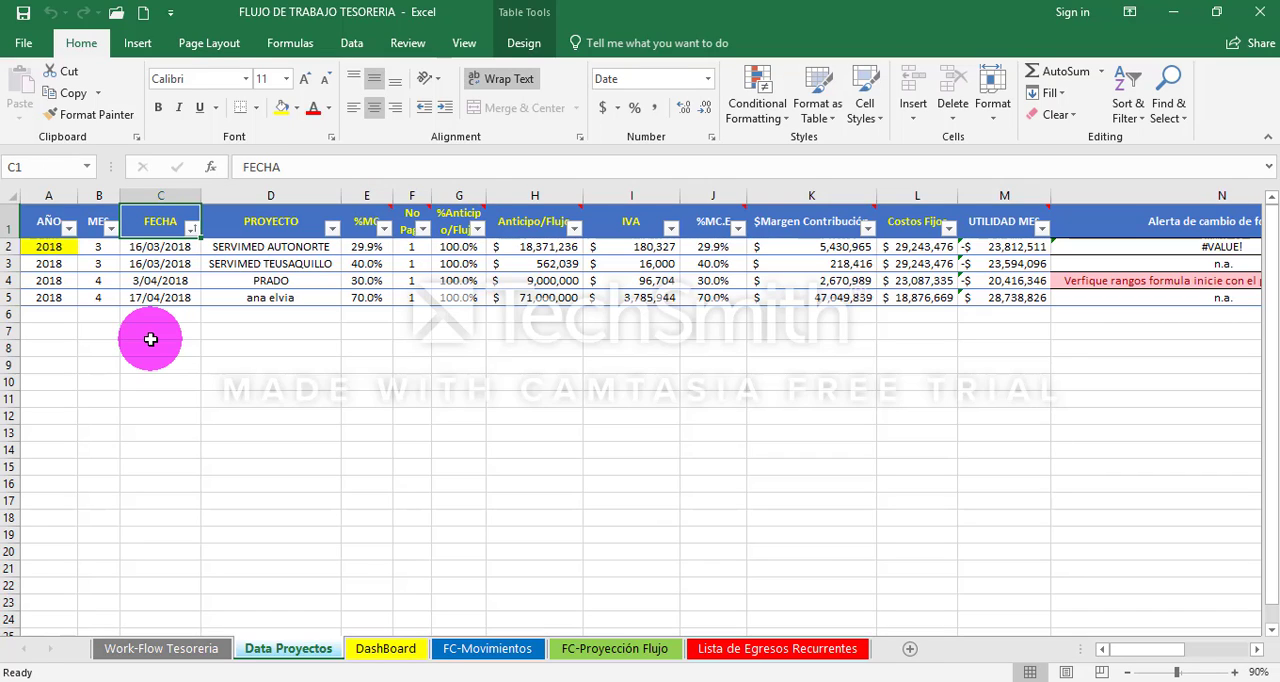
key(Down)
key(Down)
key(Right)
key(Right)
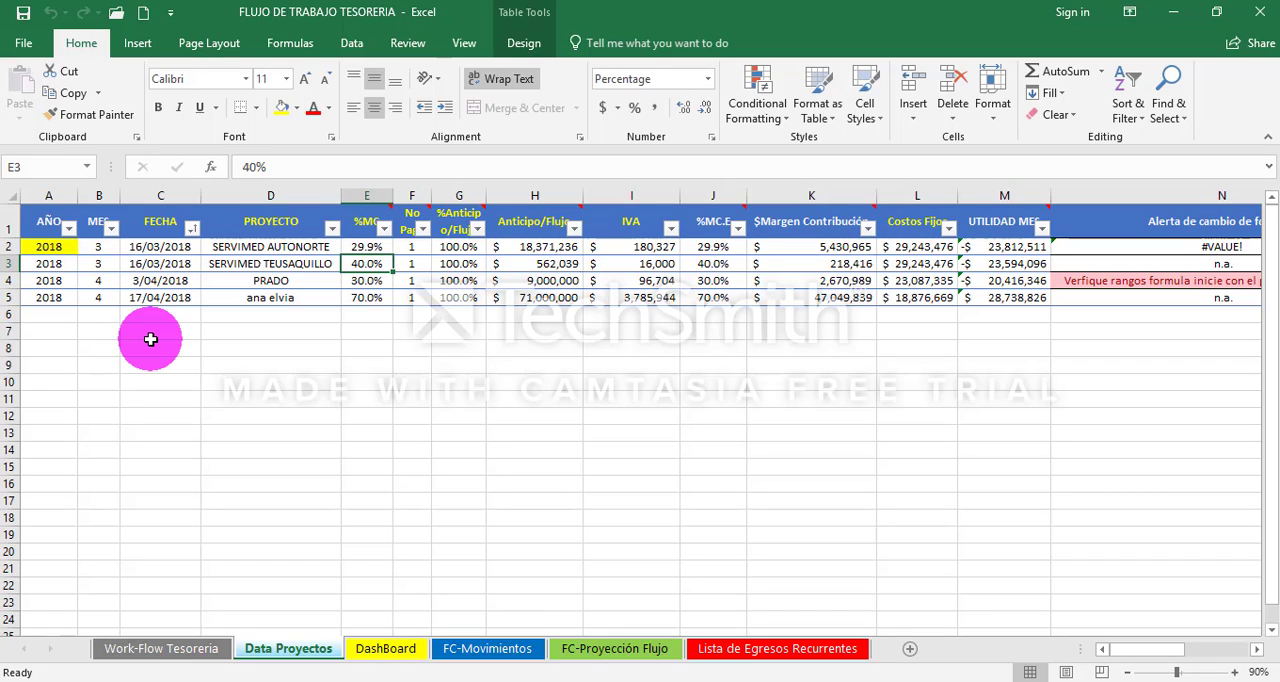
- Add a new project record by entering NORMANDIA 1 in D6, directly below the last project
key(Down)
key(Down)
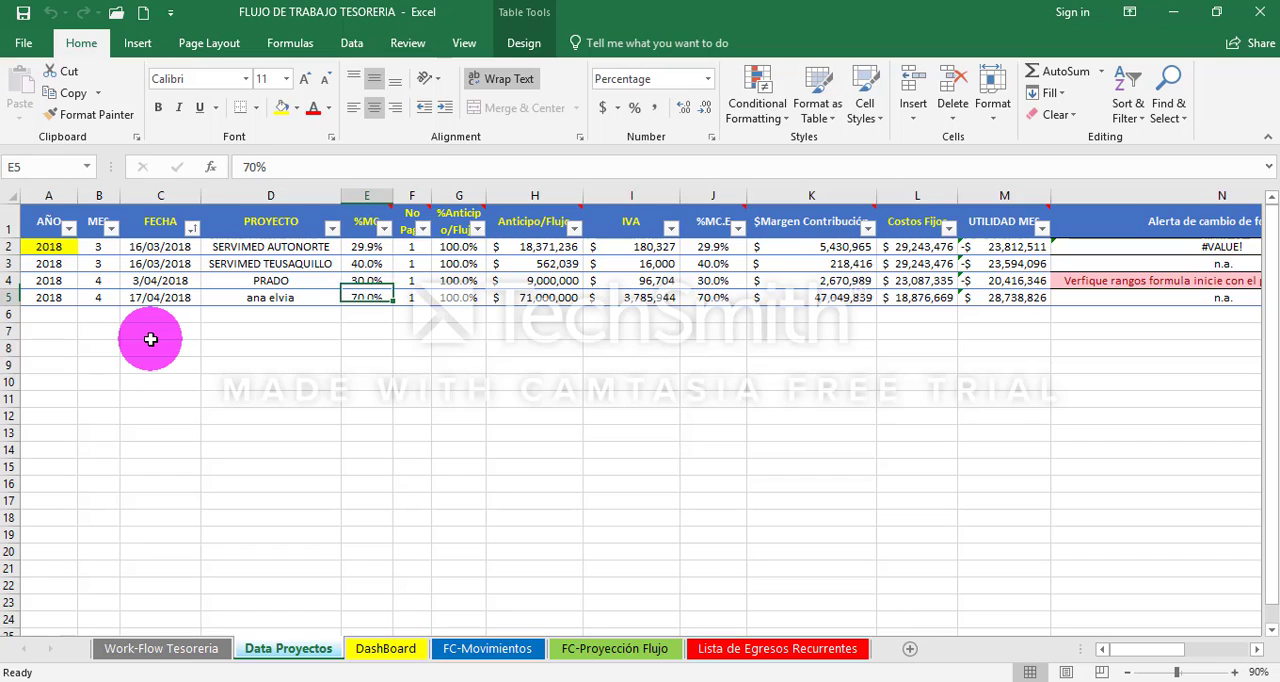
key(Down)
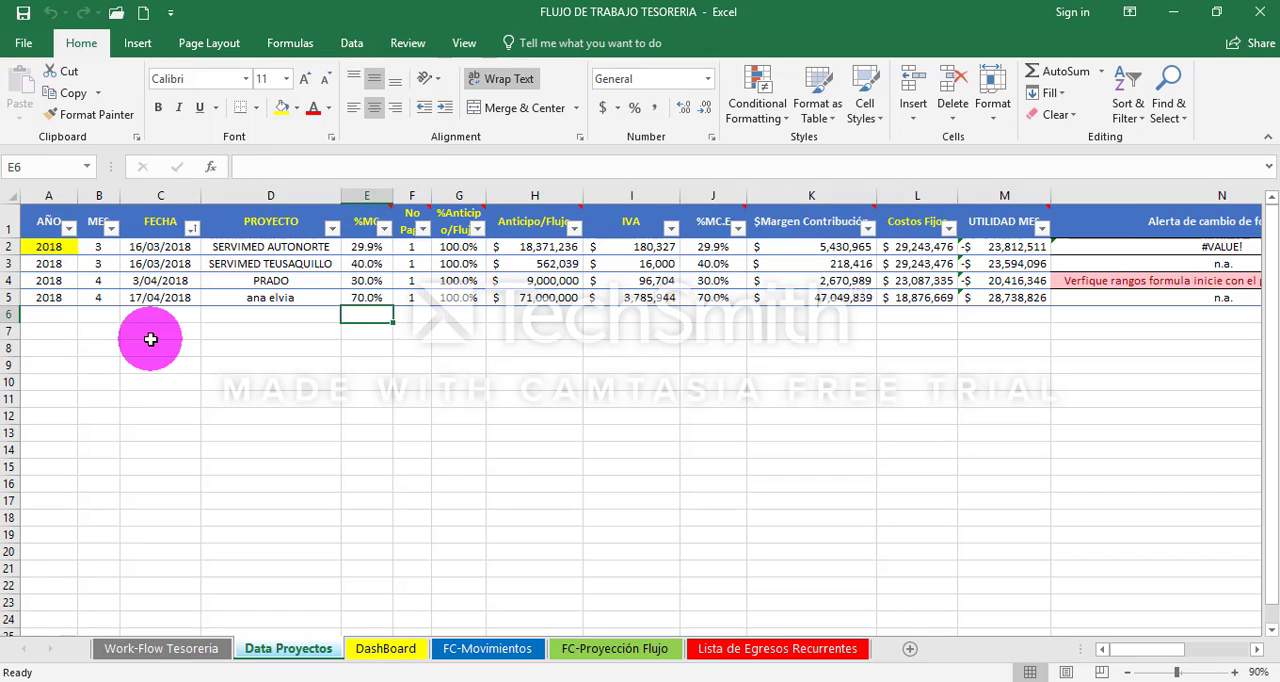
key(Left)
text(NORMANDIA 1)
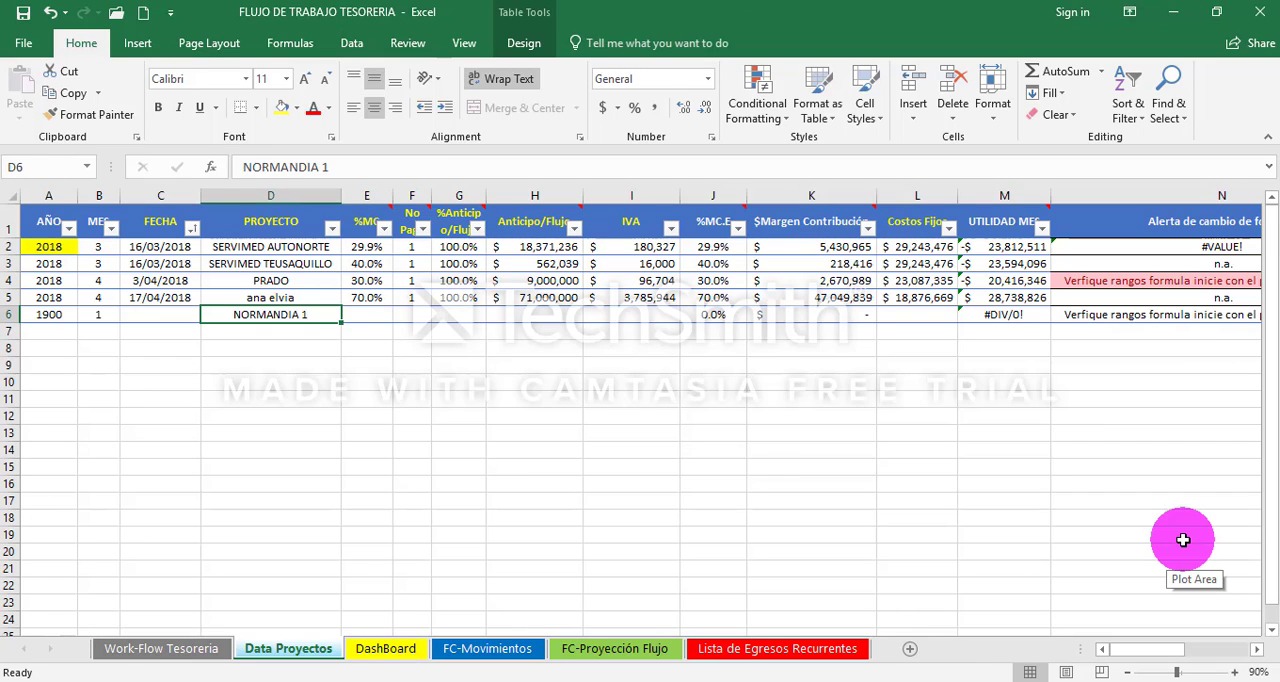
key(Up)
key(Down)
- Set the FECHA of the NORMANDIA 1 record in C6 to 31 July 2018
key(Left)
key(Right)
key(Left)
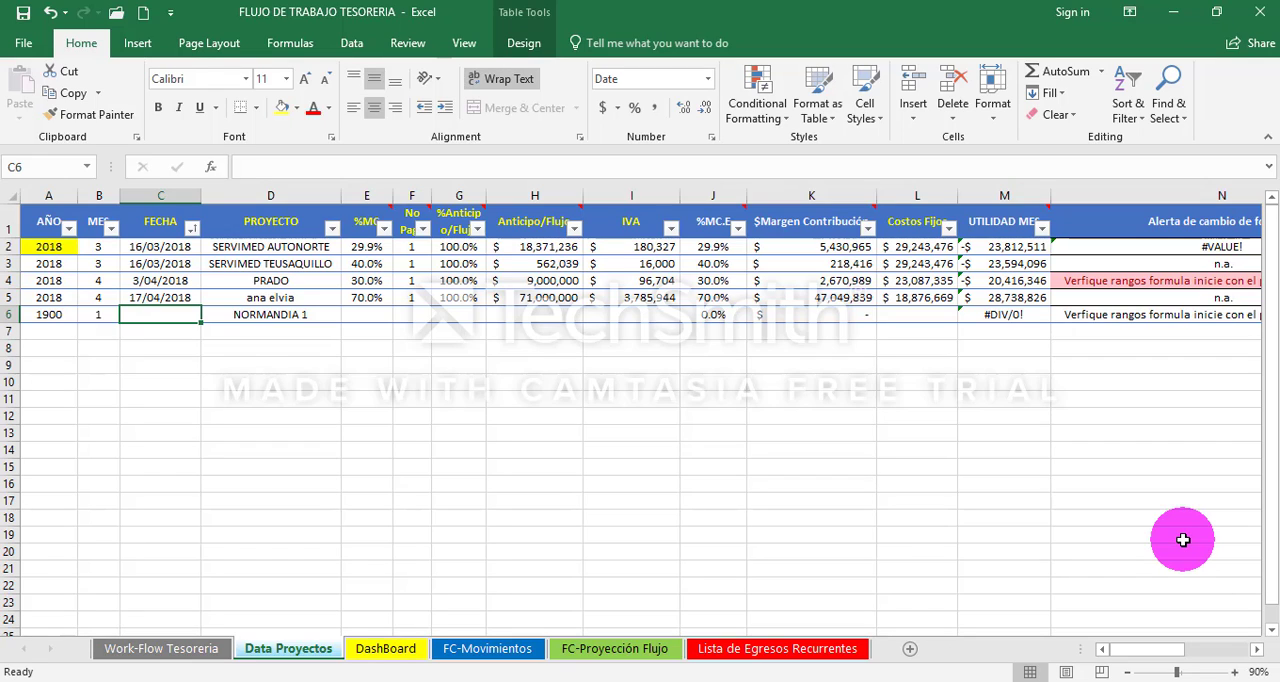
text(7-)
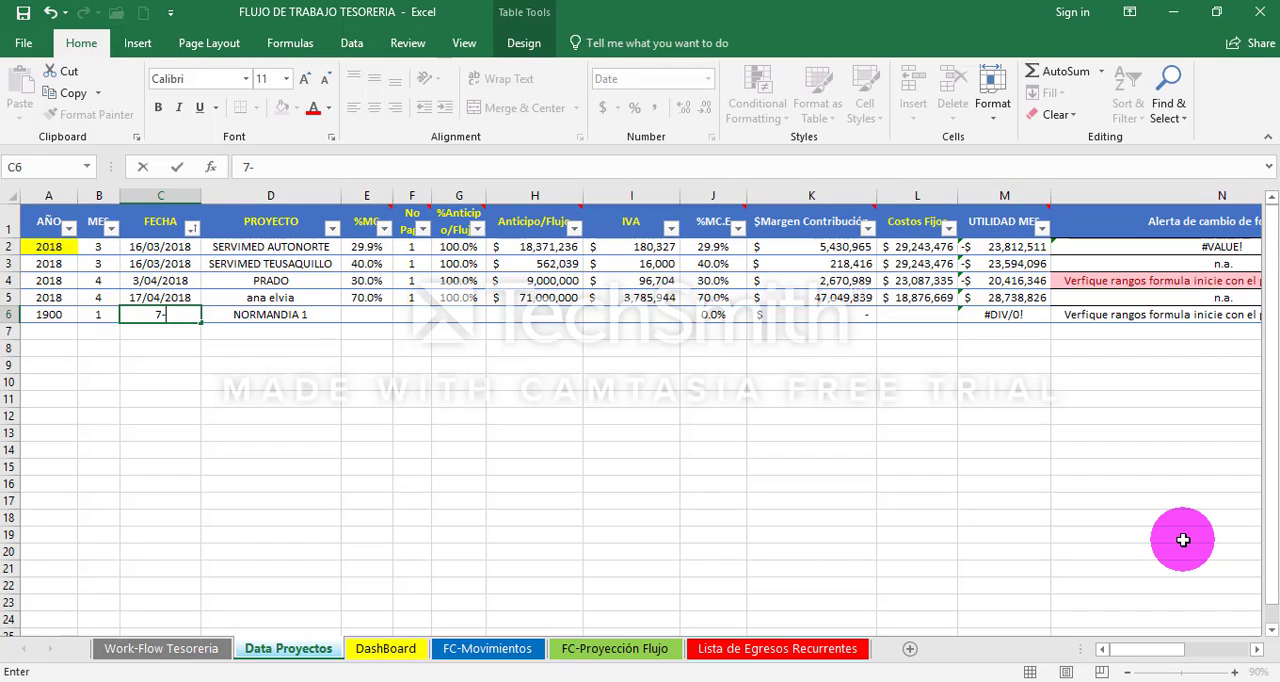
text(31)
text(-)
text(2018)
key(Tab)
key(Tab)
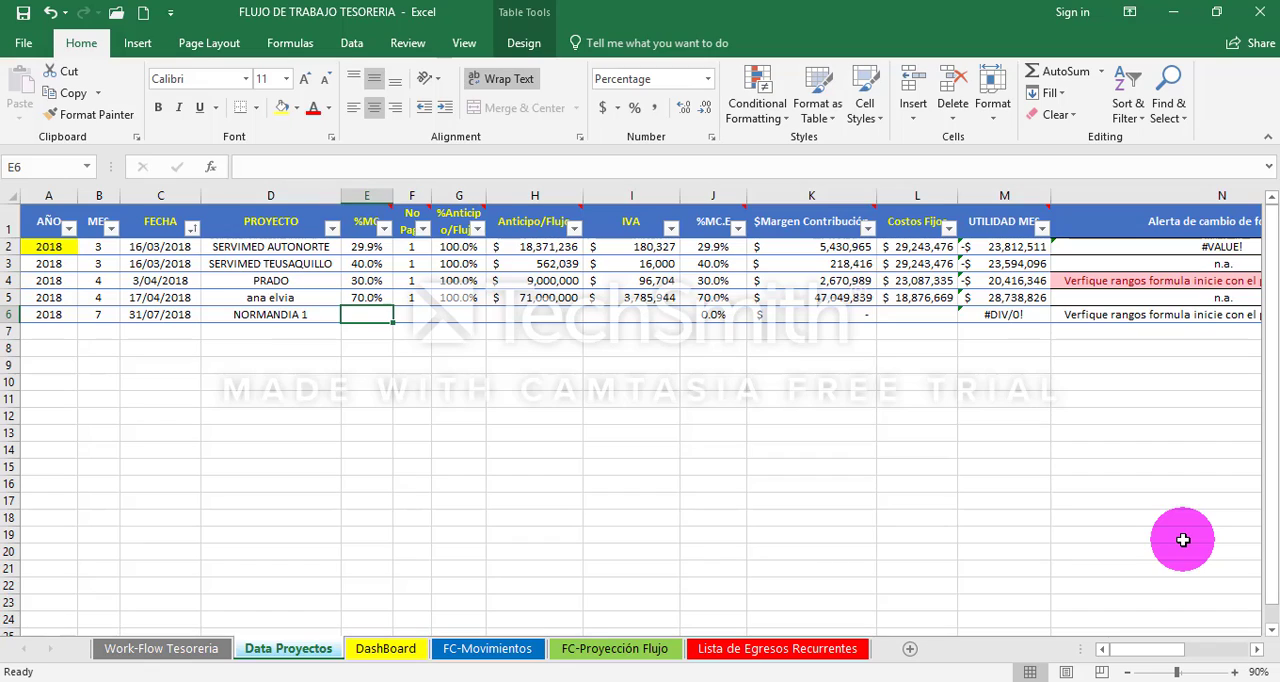
- Examine the headers from %MC to IVA that are still empty for NORMANDIA 1, ending on its %MC cell E6
key(Right)
key(Left)
key(Left)
key(Right)
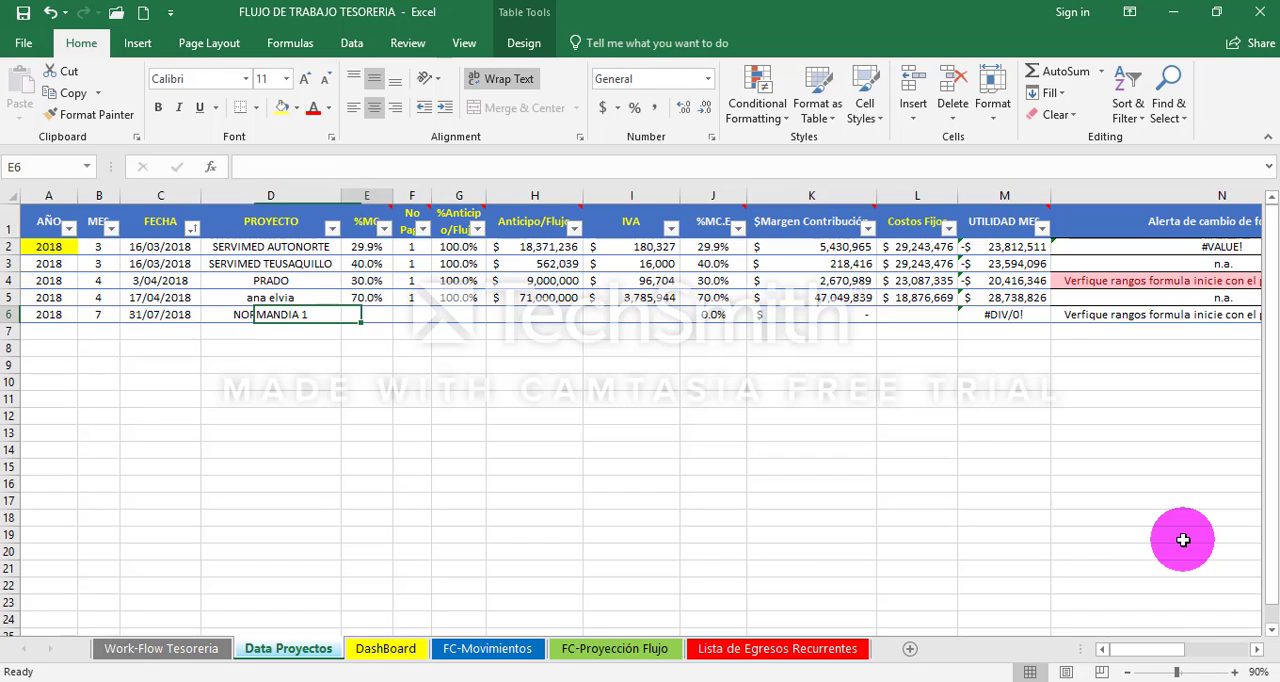
key(Up)
key(Up)
key(Up)
key(Up)
key(Up)
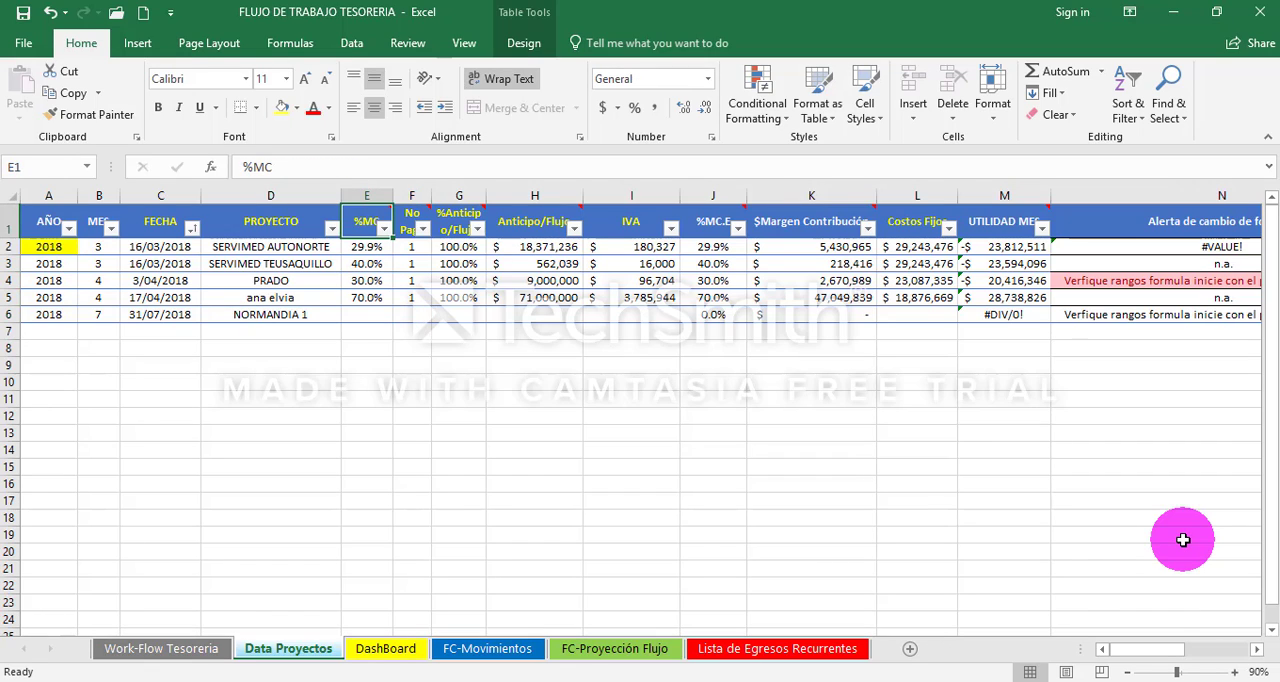
key(shift+Right)
key(shift+Right)
key(shift+Right)
key(shift+Right)
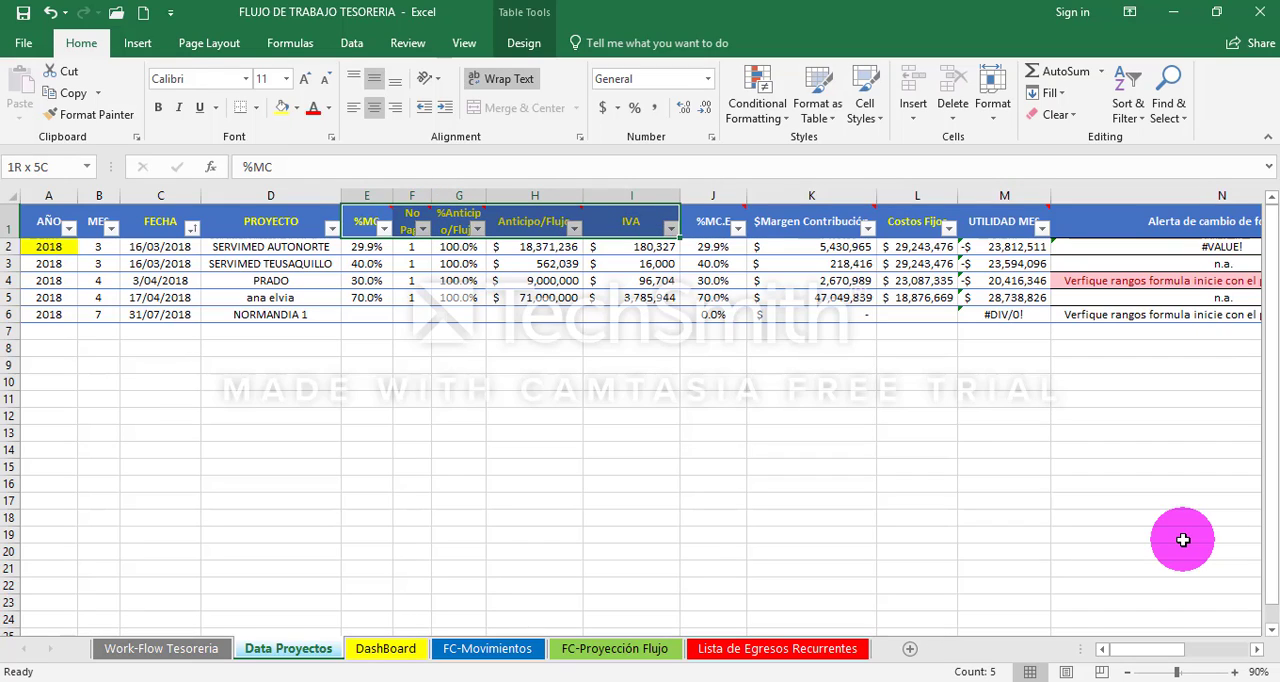
key(Left)
key(Right)
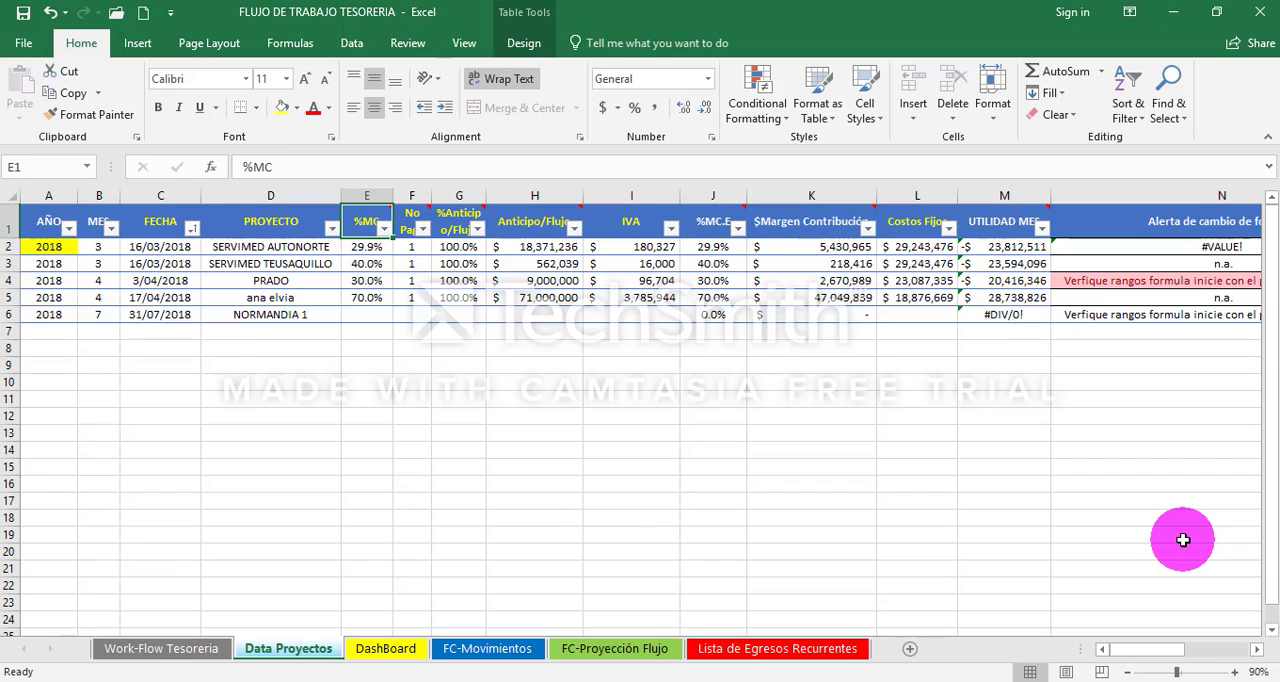
key(Right)
key(Right)
key(Right)
key(Right)
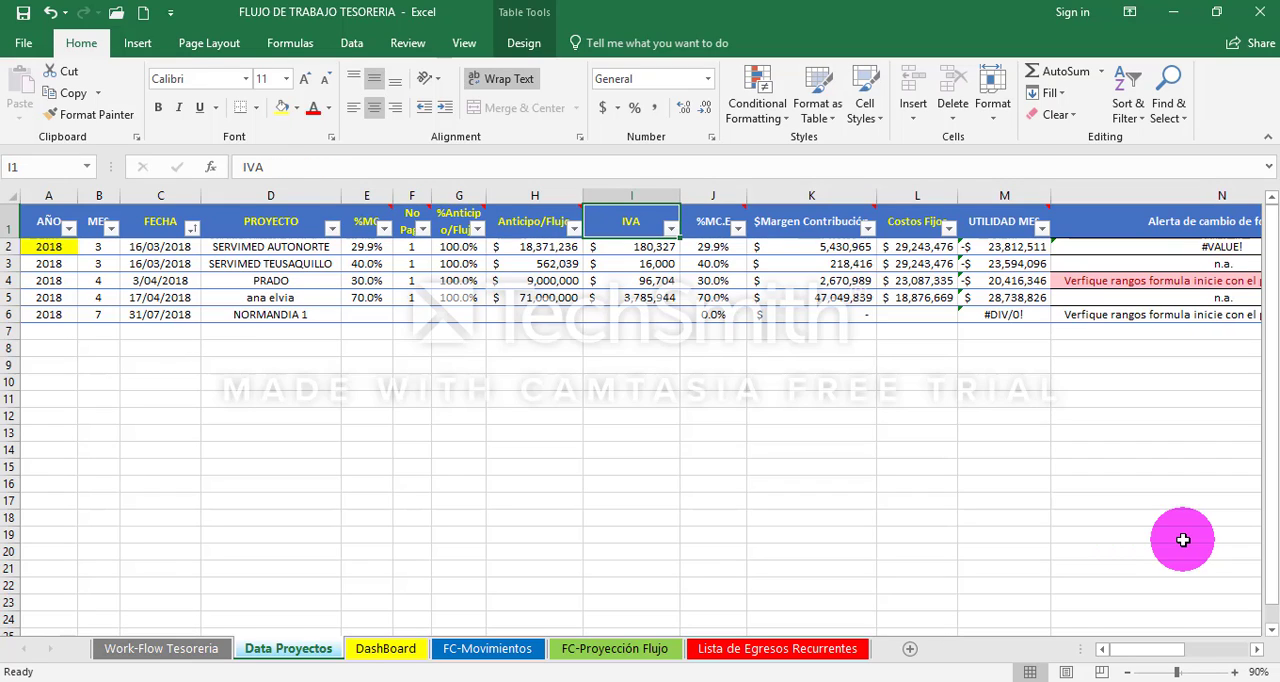
key(Left)
key(Left)
key(Left)
key(Left)
key(Down)
key(Down)
key(Down)
key(Down)
key(Down)
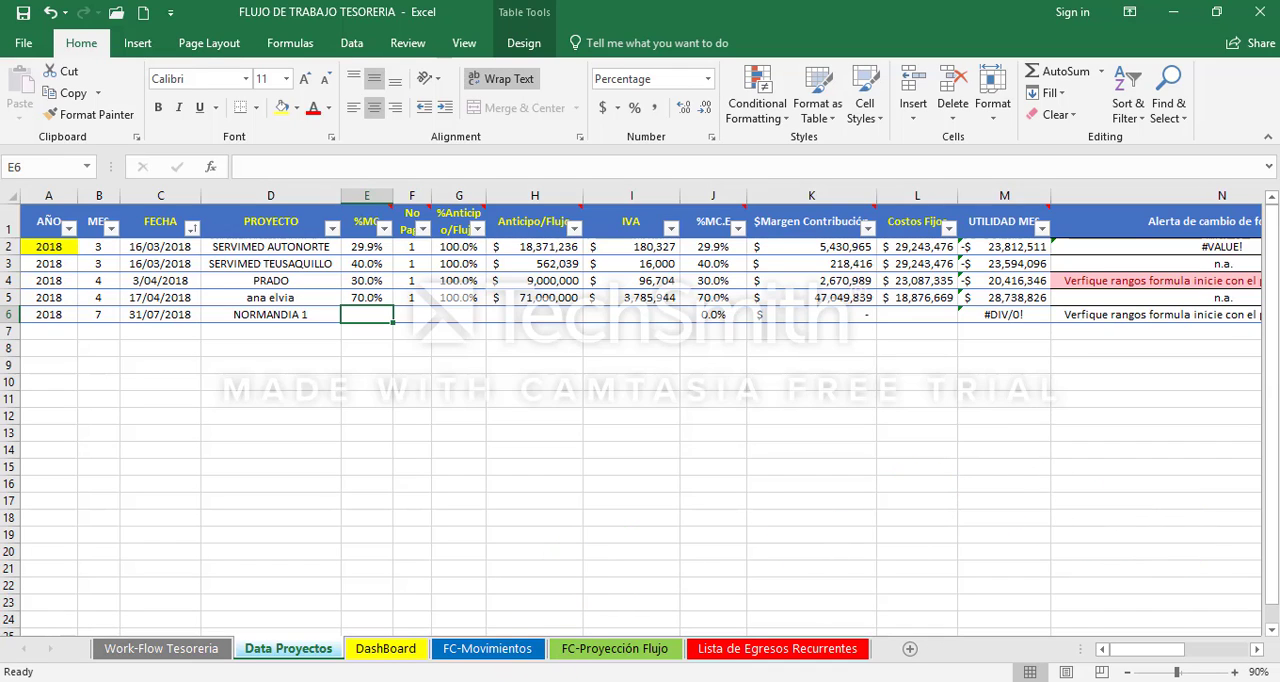
- Switch to the CALCULADORA ESTRATEGICA CEVCOB (Vtes) workbook and create a copy of the NEO CALCULADORA sheet at the end
click(462, 620)
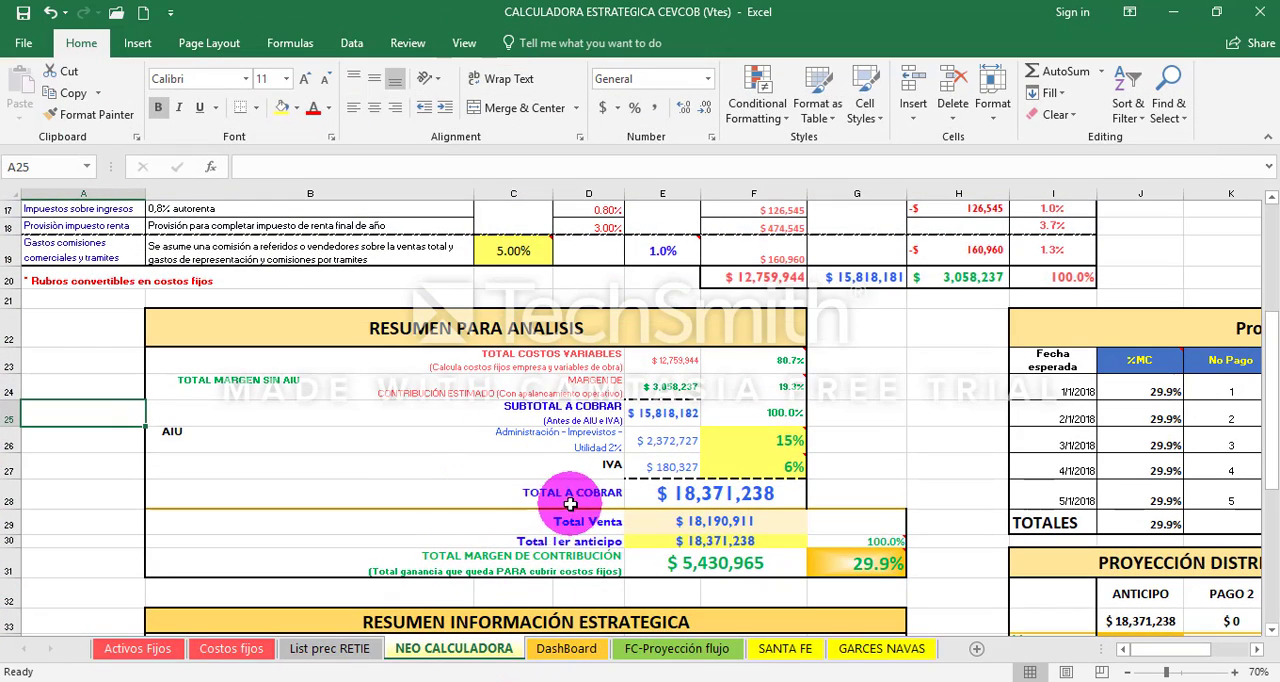
right_click(470, 652)
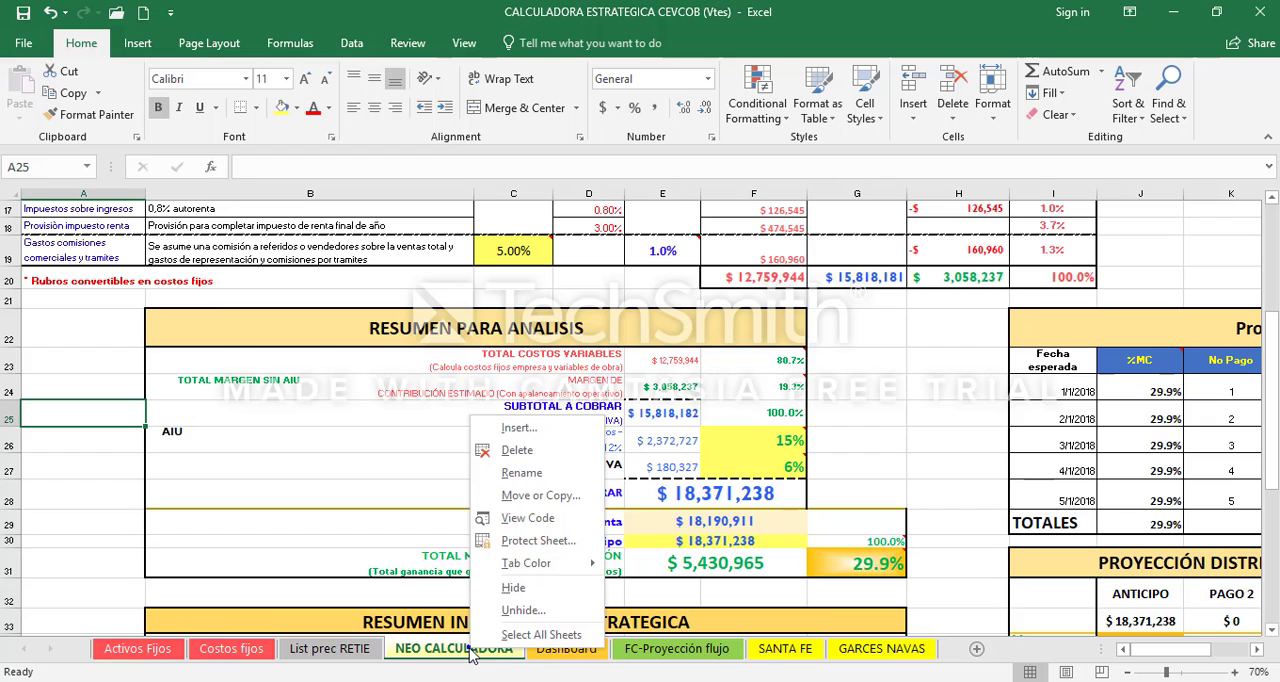
click(540, 496)
click(456, 568)
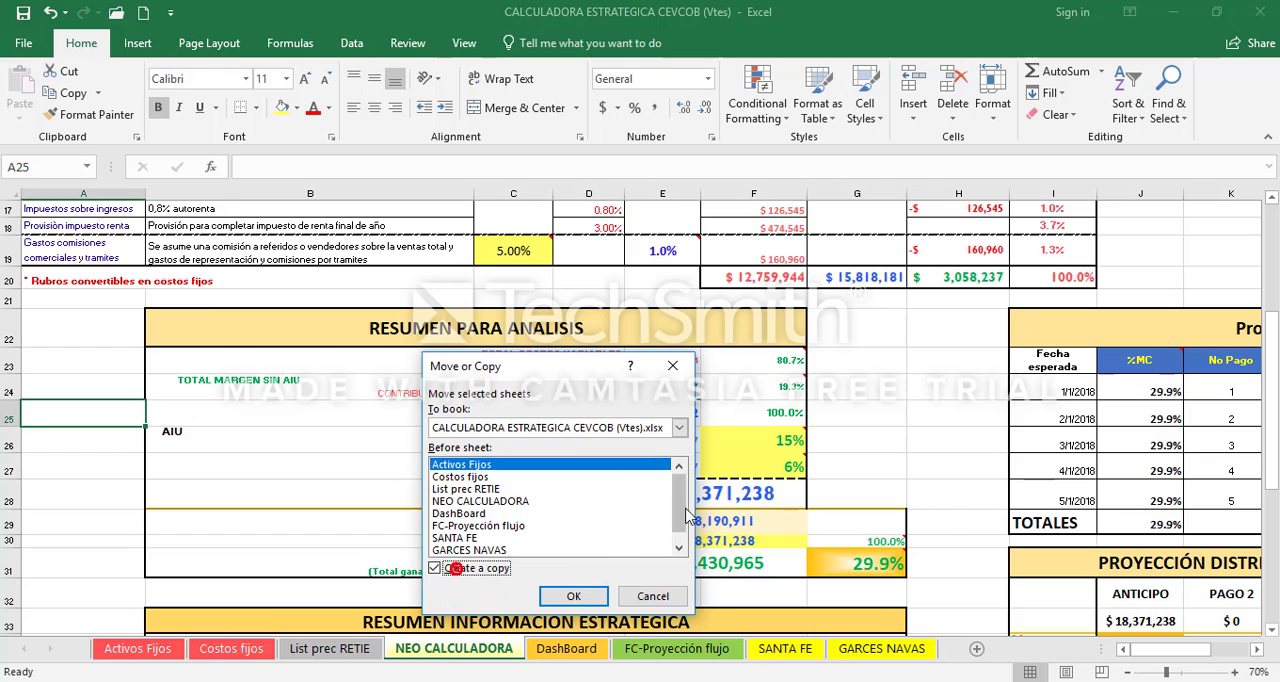
drag(680, 490, 682, 515)
click(465, 551)
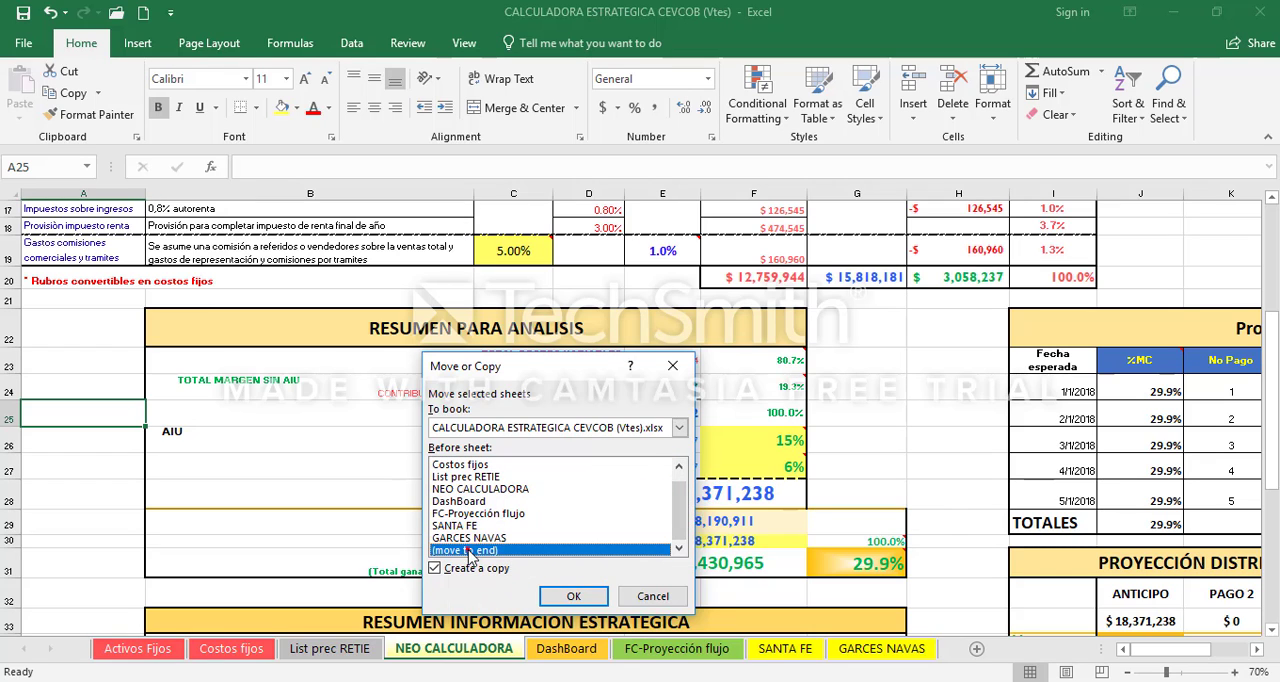
click(566, 593)
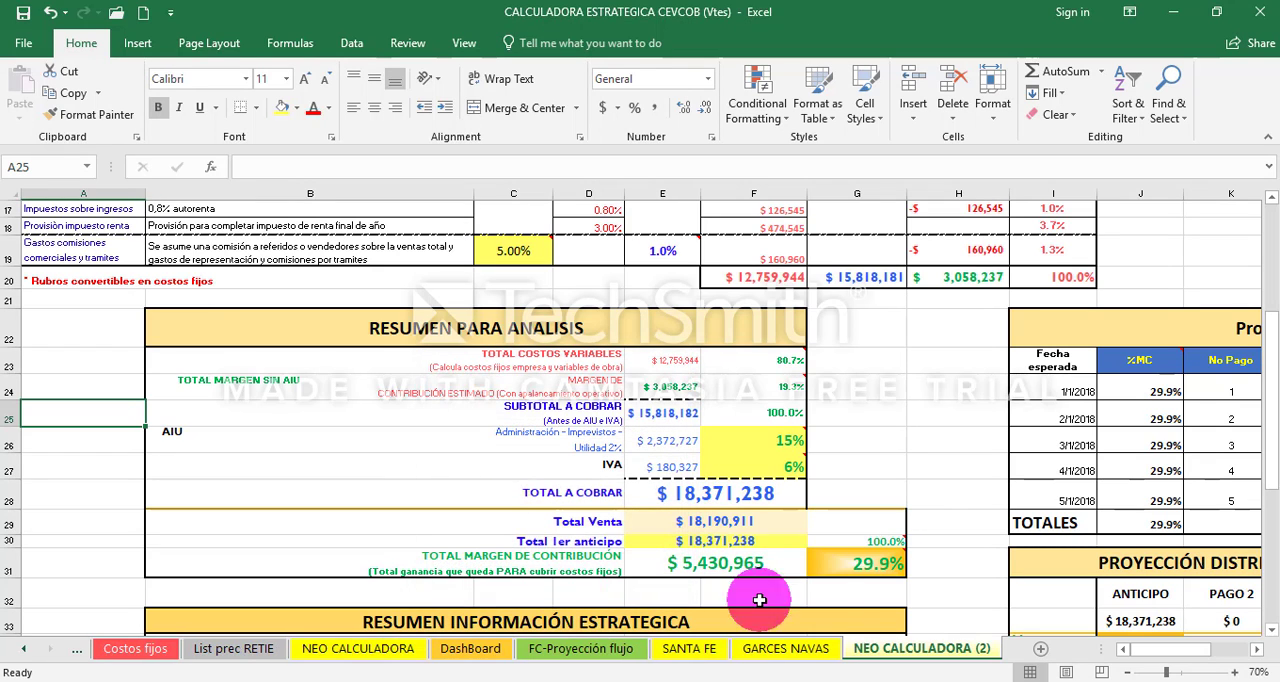
- Rename the copied NEO CALCULADORA (2) sheet as NORMANDIA 1 and place it directly before the SANTA FE sheet
right_click(910, 652)
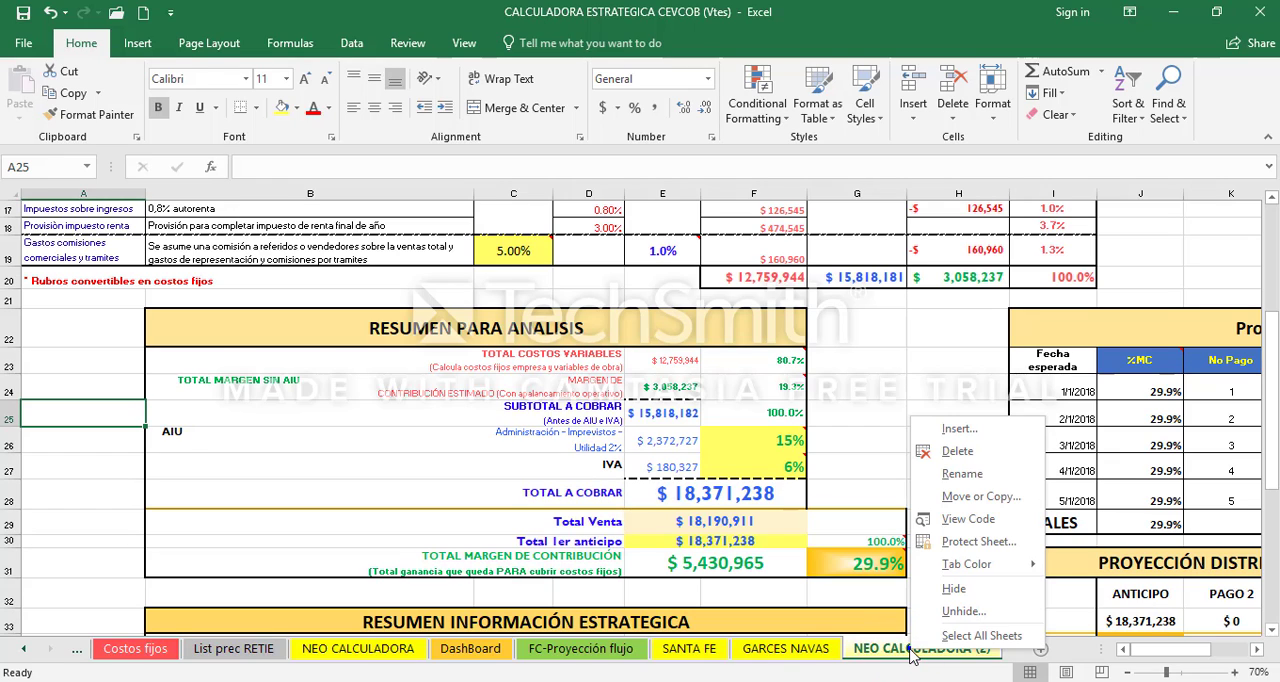
click(968, 475)
text(n)
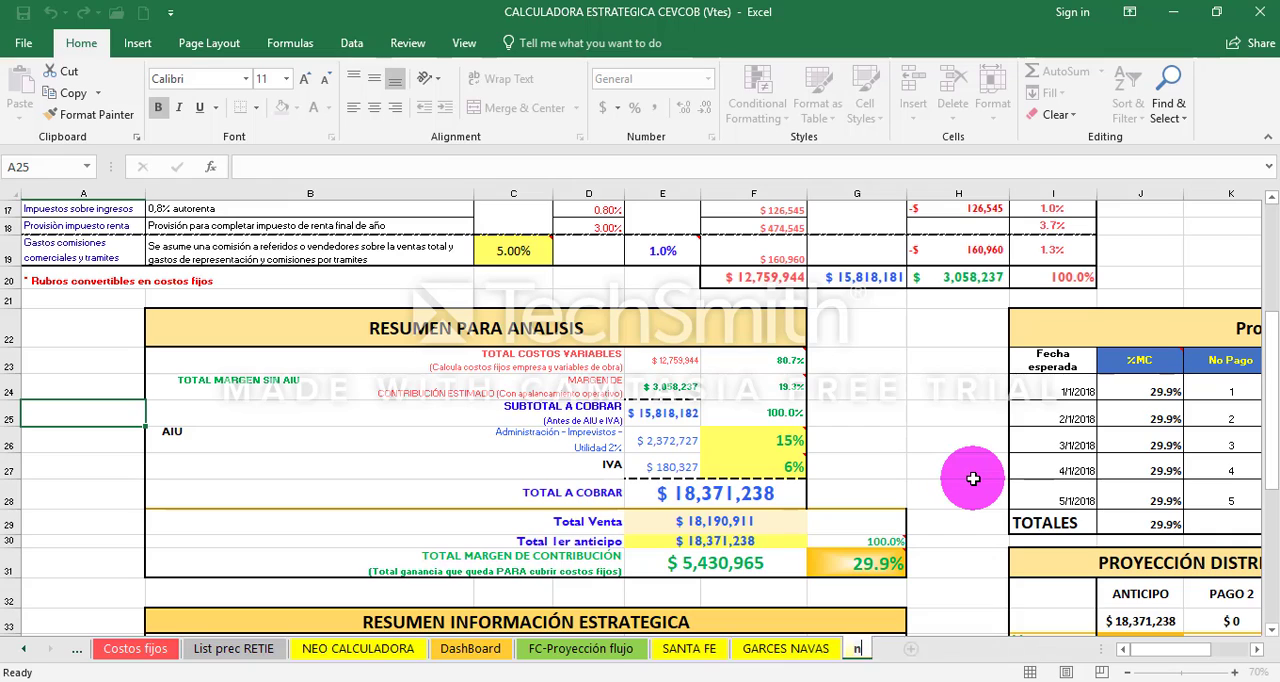
text(ORMANDIA 1)
click(923, 526)
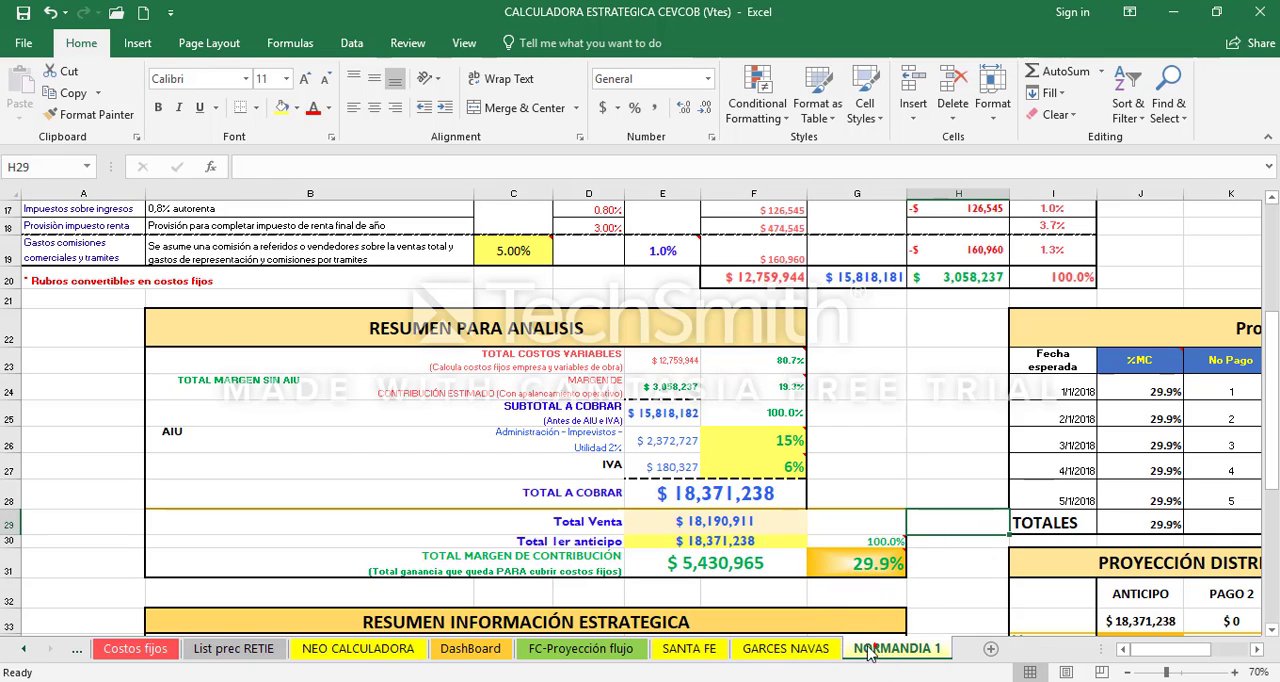
drag(868, 652, 665, 650)
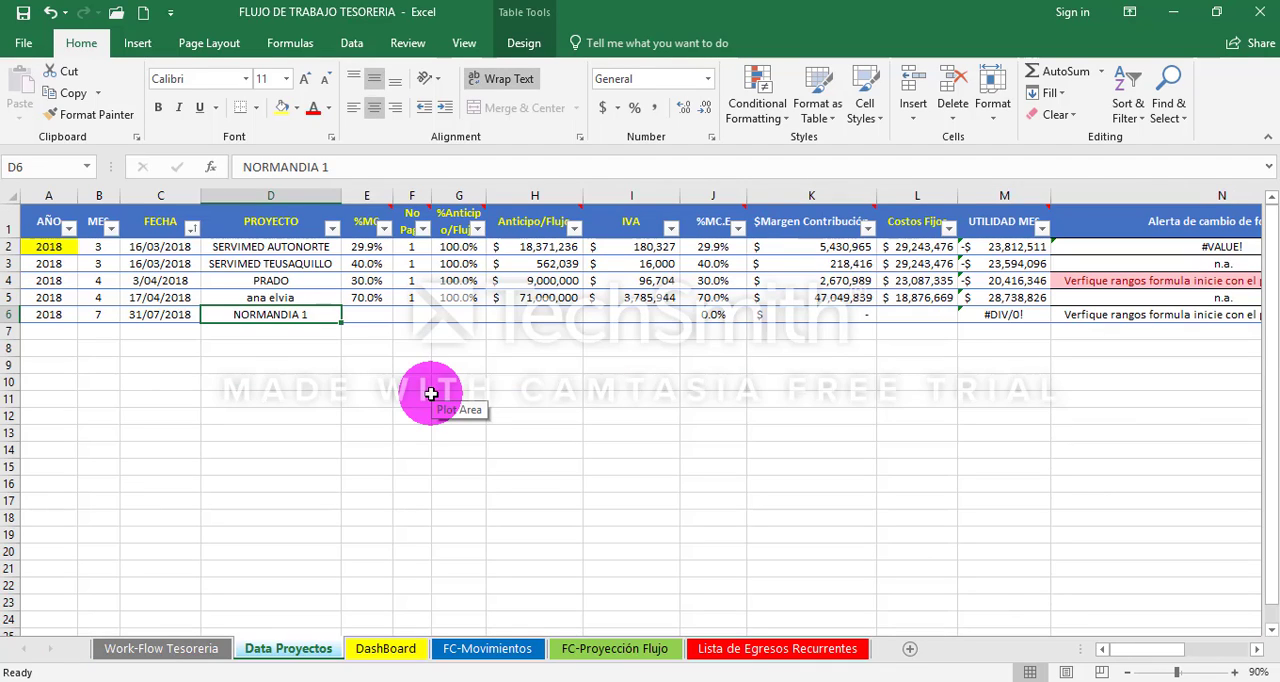
- Switch to the FLUJO DE TRABAJO TESORERIA workbook and examine the empty NORMANDIA 1 cells from %MC to IVA, E6:I6
key(Tab)
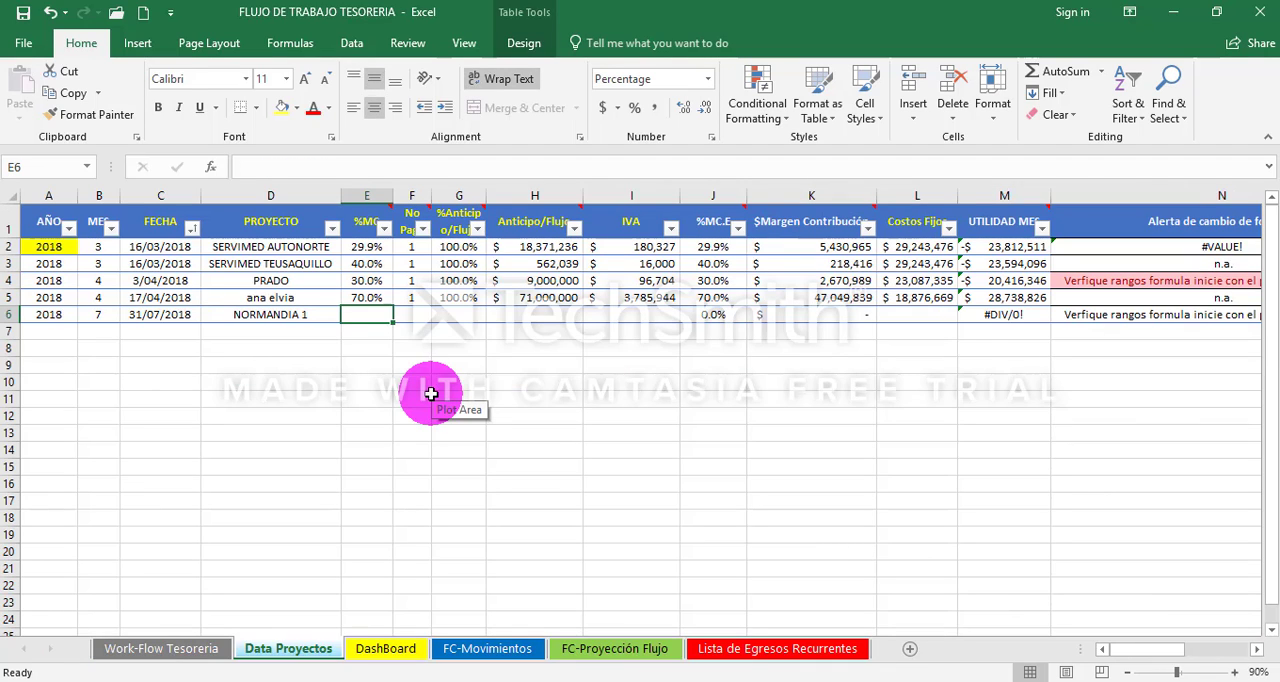
key(shift+Right)
key(shift+Right)
key(shift+Right)
key(shift+Right)
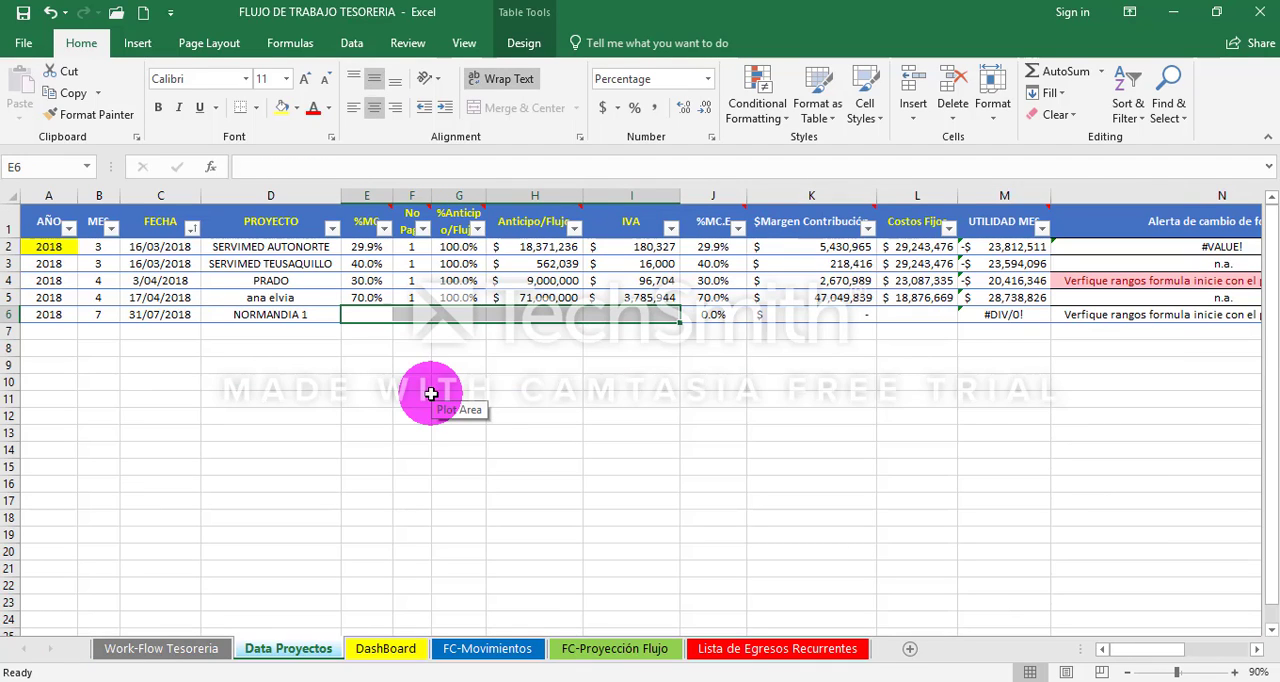
key(Left)
key(Right)
key(shift+Right)
key(shift+Right)
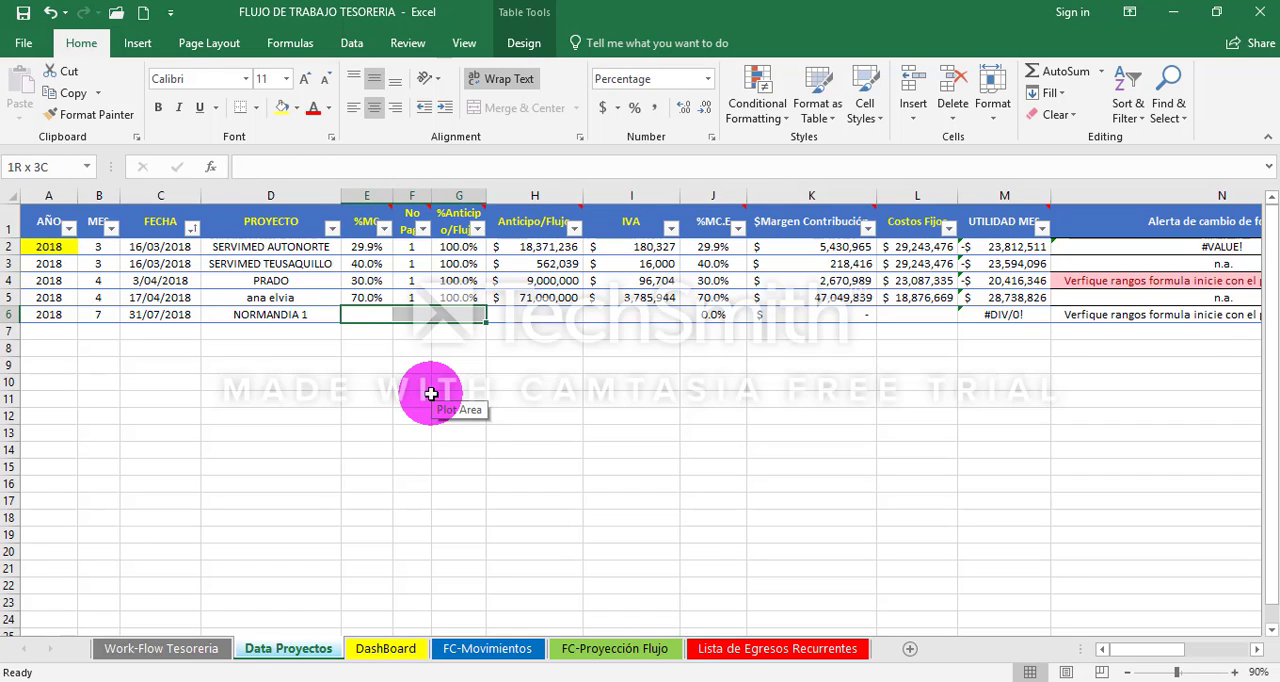
key(shift+Right)
key(shift+Right)
key(Left)
key(Right)
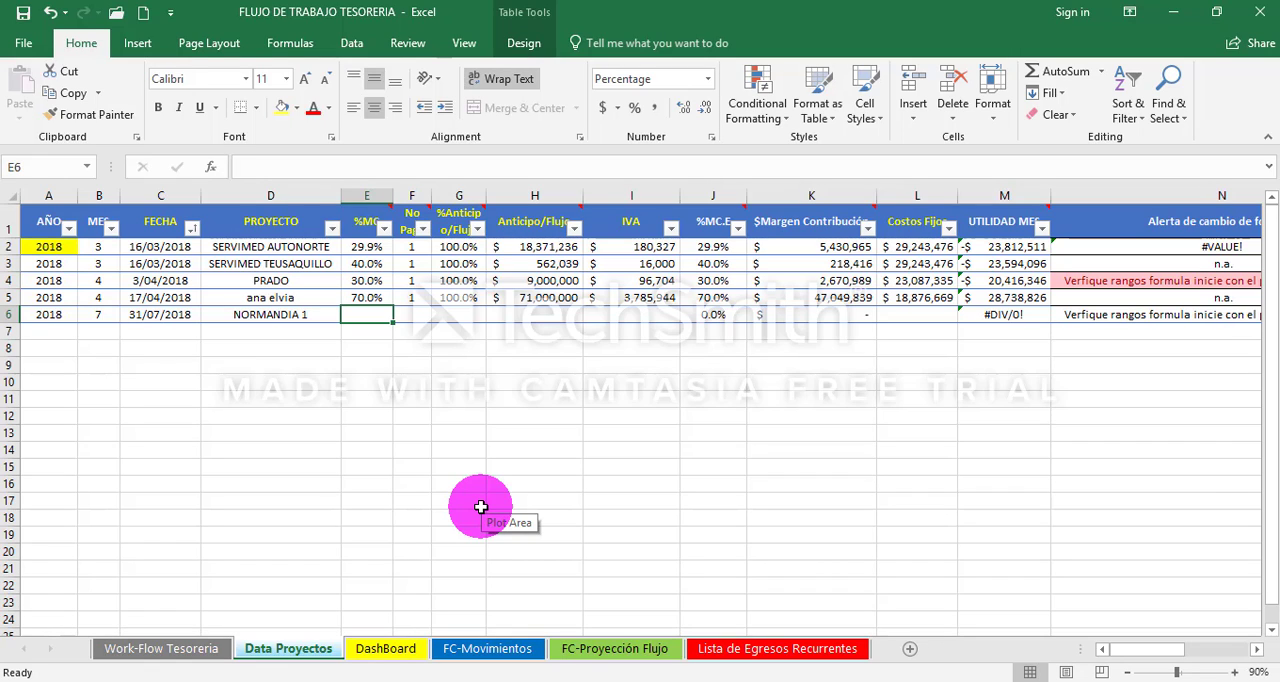
- Return to the CALCULADORA ESTRATEGICA CEVCOB (Vtes) workbook and locate the Proyección de anticipo y cuotas table on the NORMANDIA 1 sheet
mouse_move(527, 681)
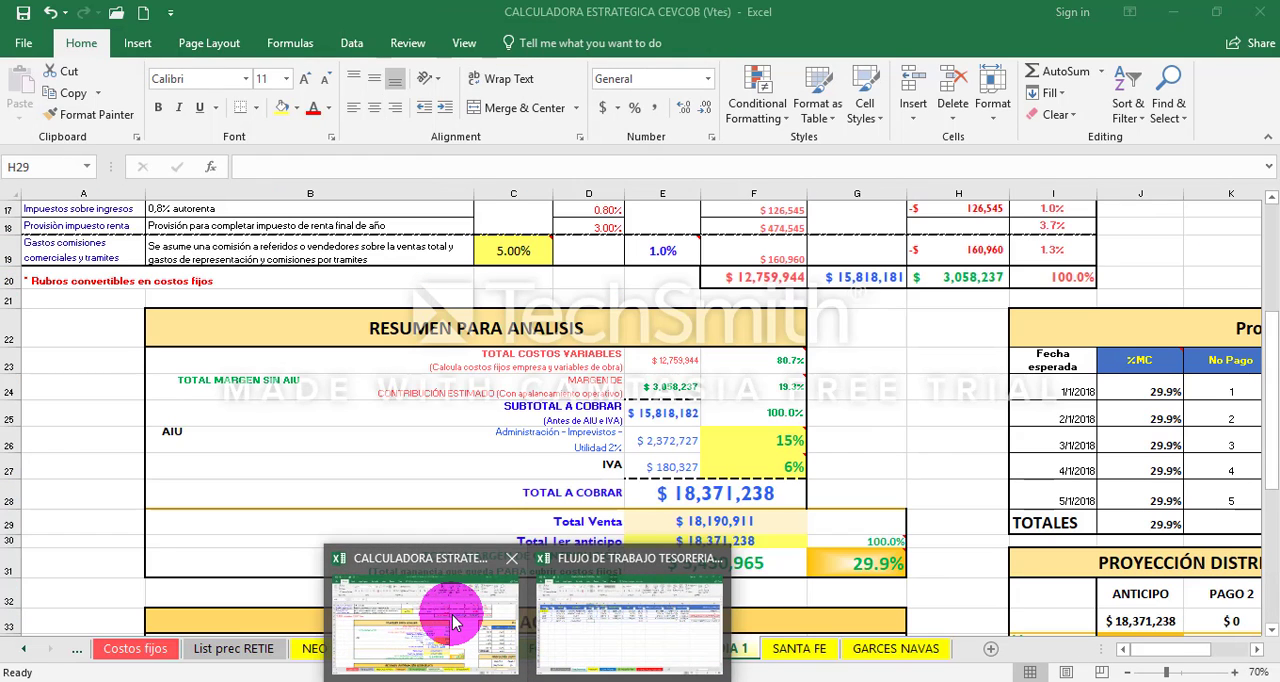
click(450, 615)
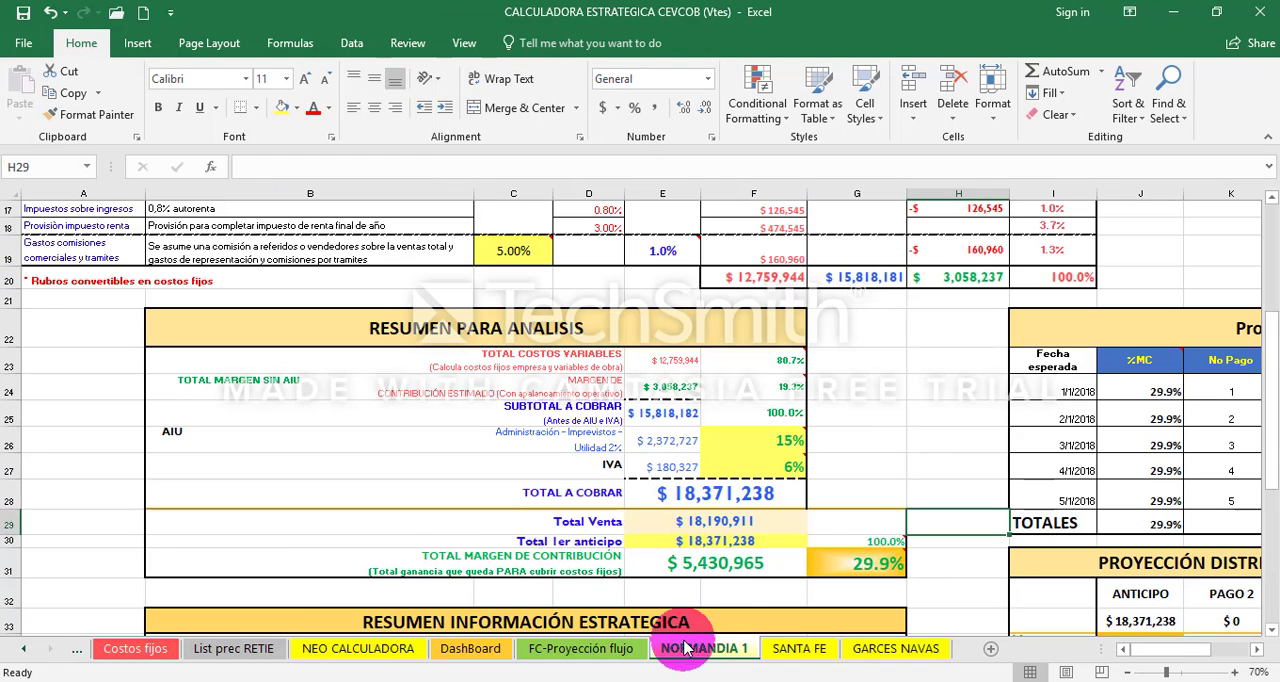
click(578, 648)
click(702, 648)
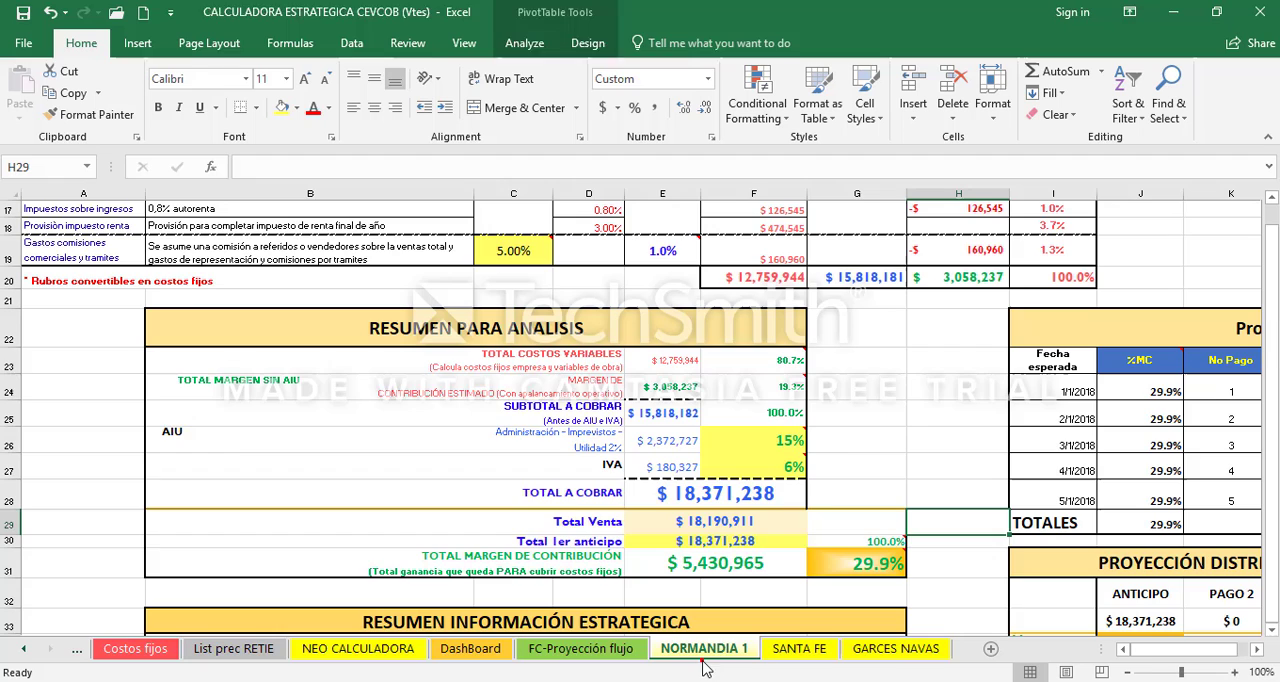
click(790, 650)
click(885, 648)
click(702, 650)
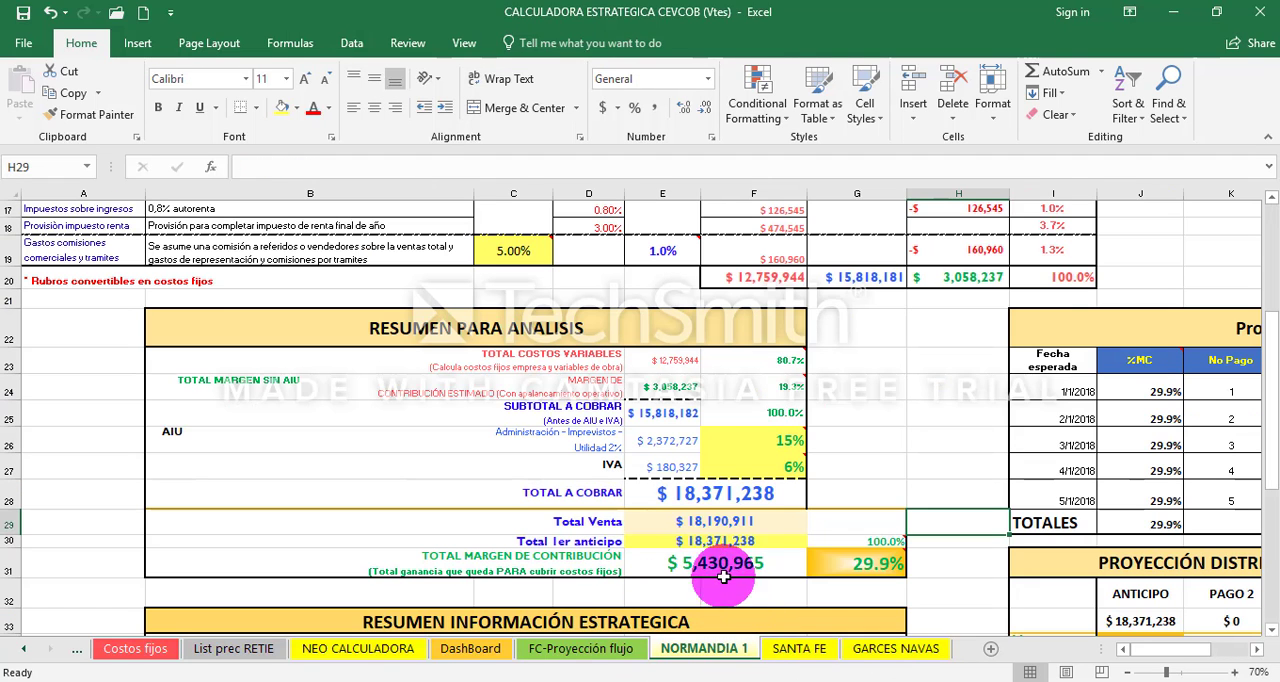
click(672, 386)
key(Right)
key(Right)
key(Right)
key(Right)
key(Right)
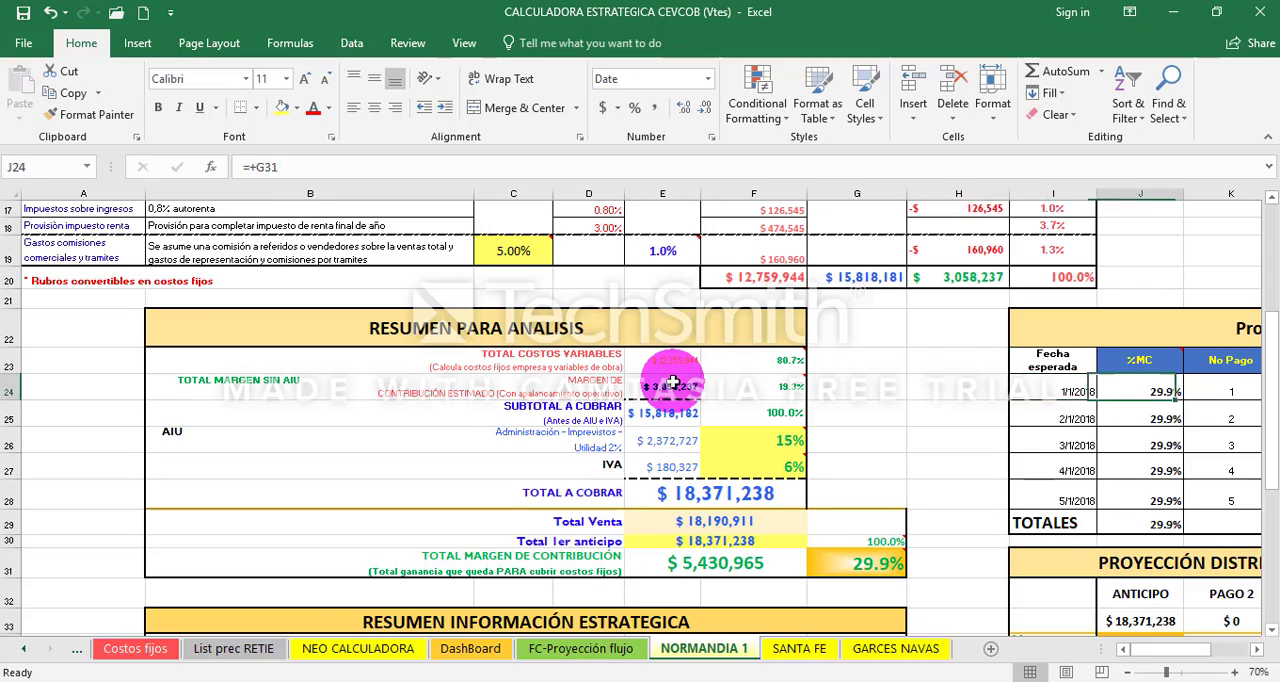
key(Right)
key(Right)
key(Right)
key(Right)
key(Right)
key(Right)
key(Right)
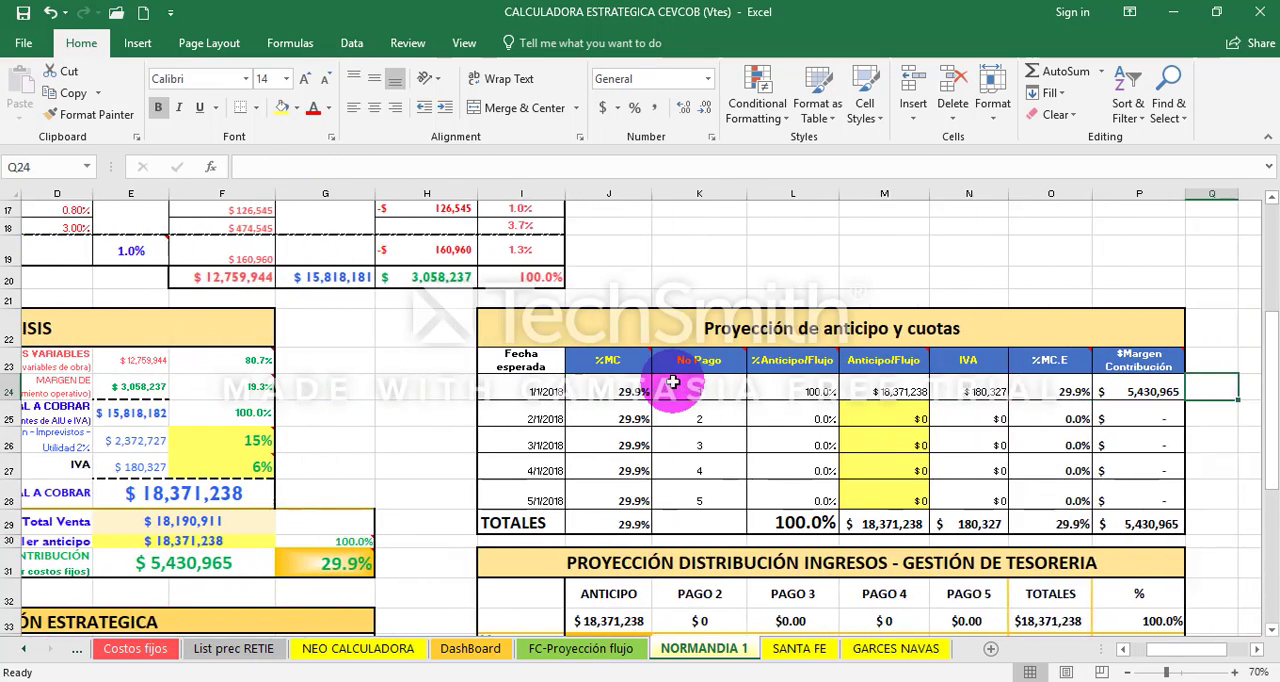
key(Right)
click(932, 312)
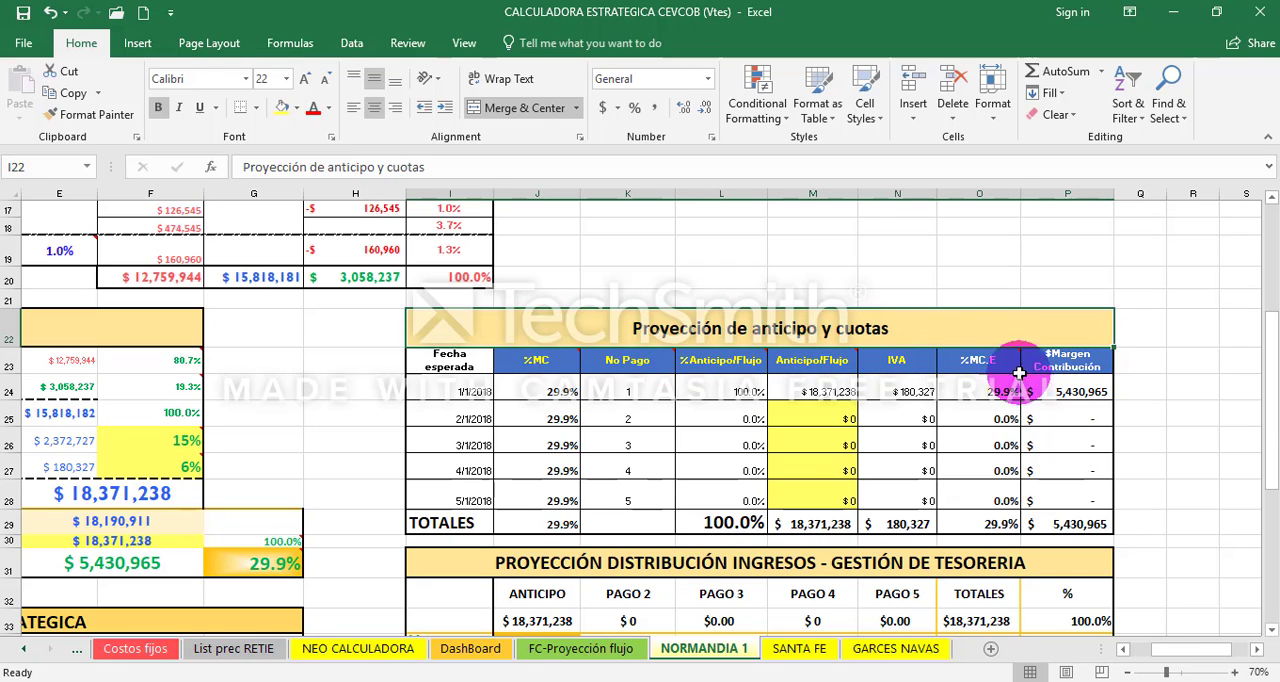
- Examine the first payment row of Proyección de anticipo y cuotas from %MC to %MC.E, ending on its %MC cell J24
key(Down)
key(Down)
key(Right)
key(Right)
key(Right)
key(Right)
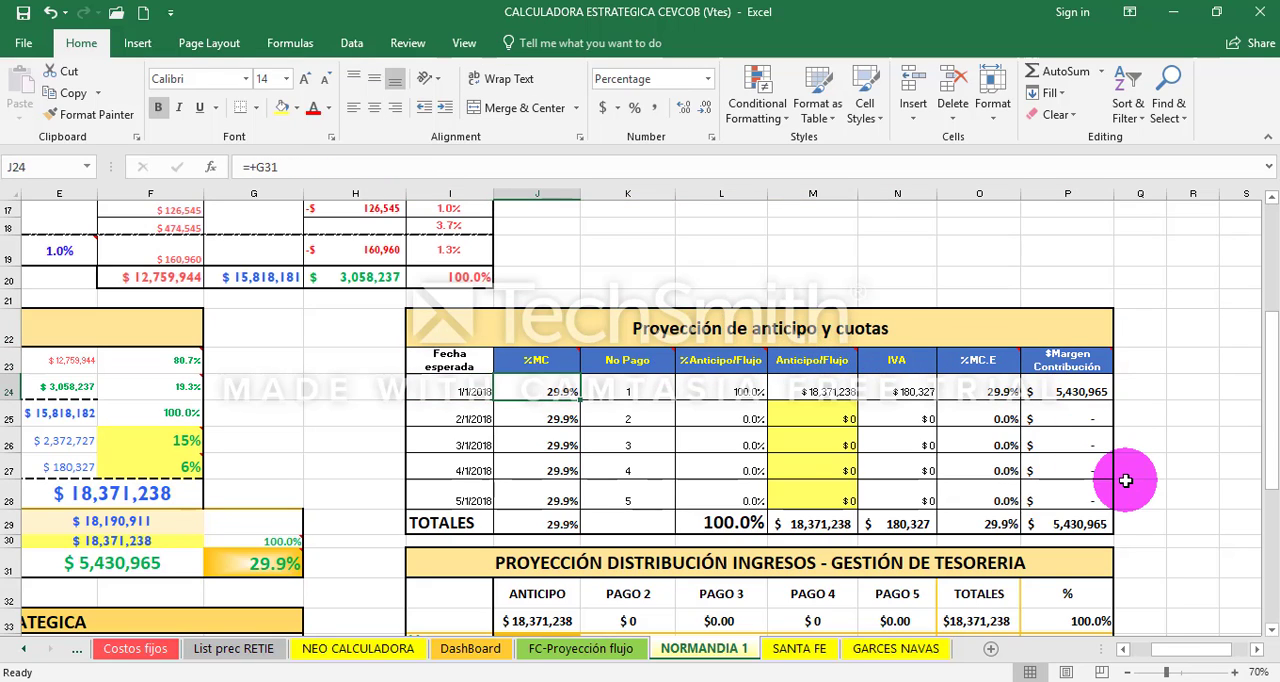
key(Right)
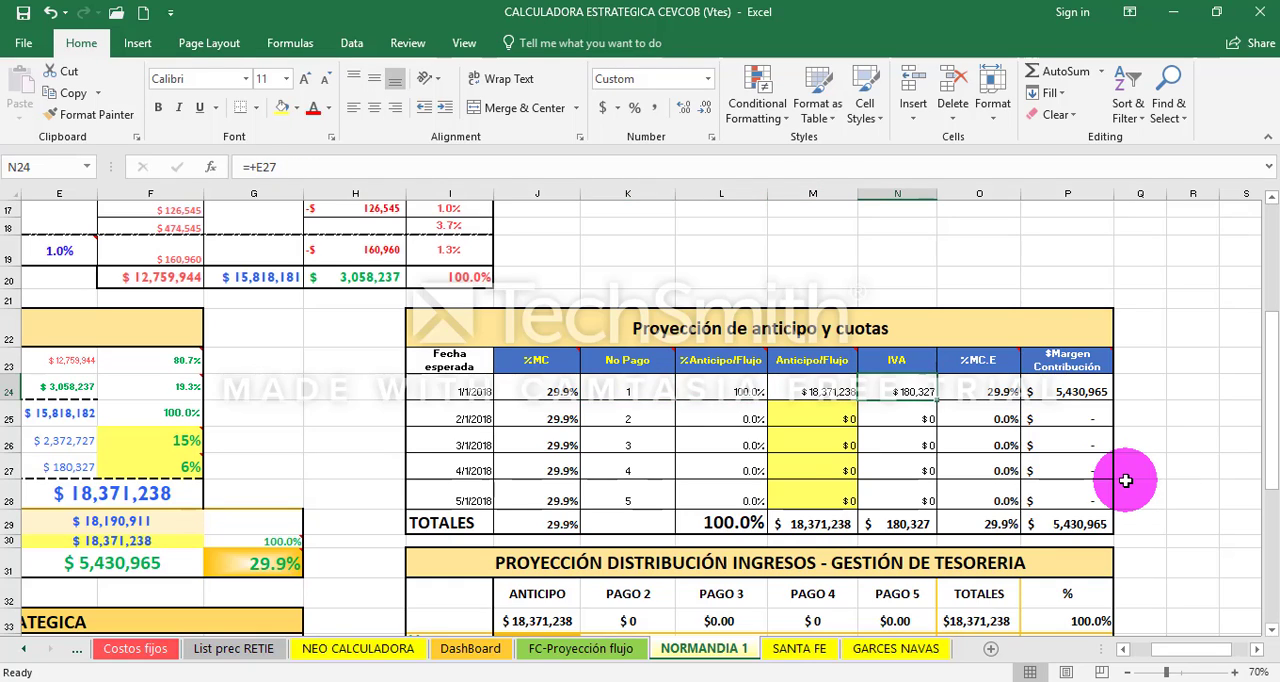
key(Right)
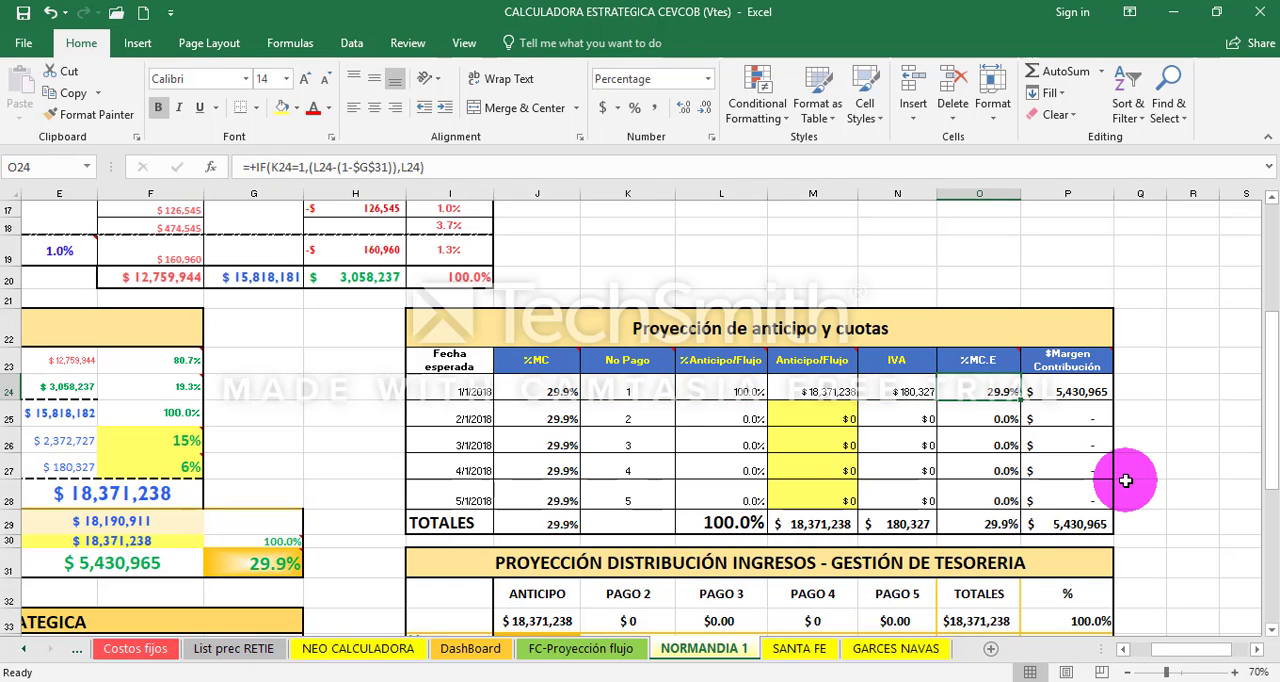
key(Left)
key(Left)
key(Left)
key(Left)
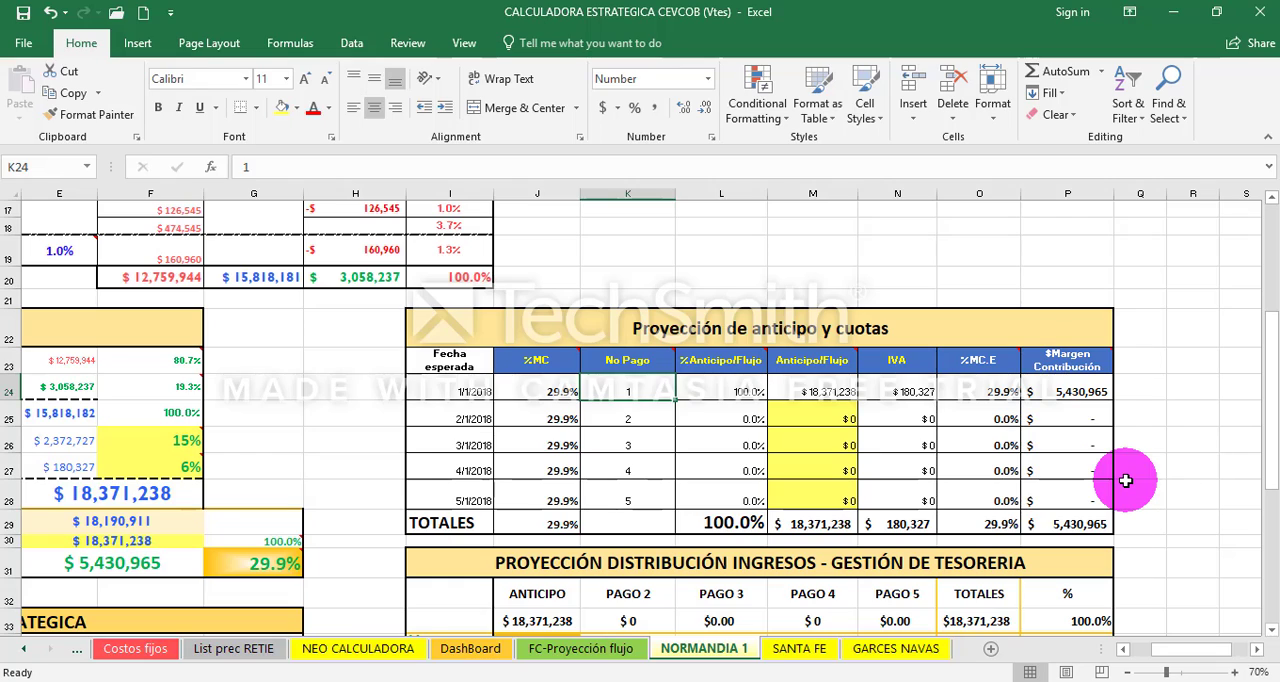
key(Left)
key(Right)
key(Right)
key(Right)
key(Left)
key(Left)
key(Left)
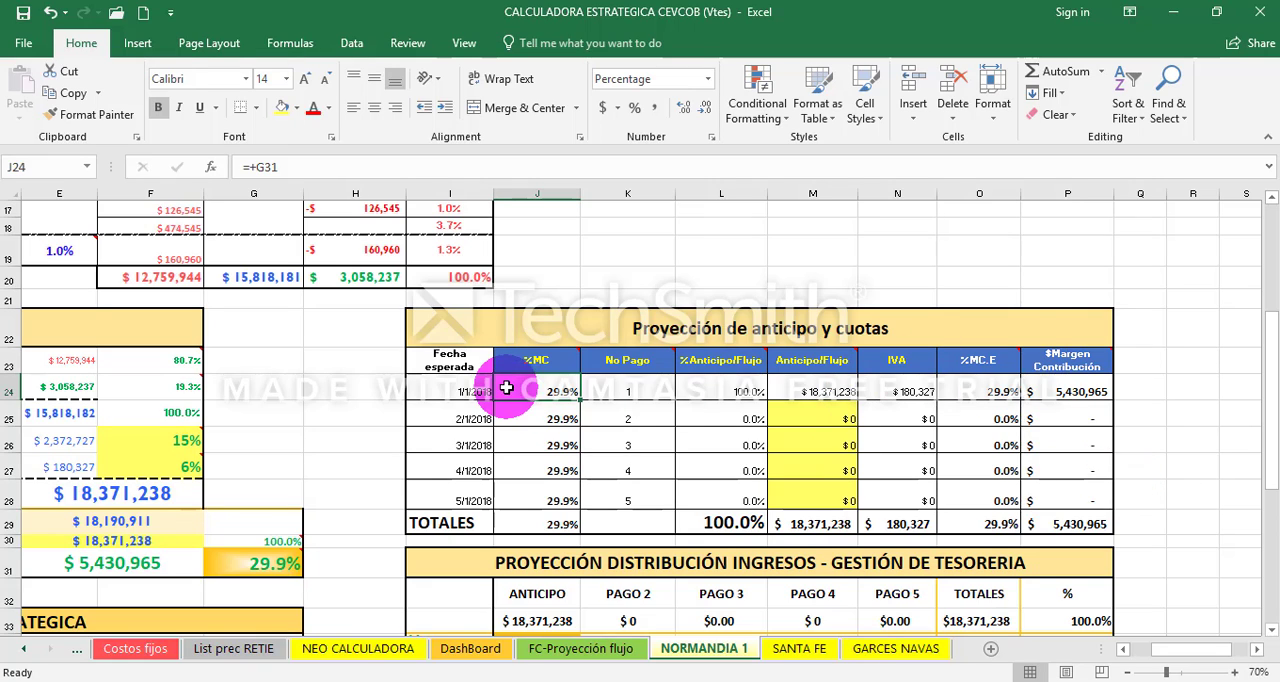
- Copy J24:N24 of the first payment and paste it as values into the NORMANDIA 1 record in the treasury workbook, starting at E6
drag(510, 392, 890, 385)
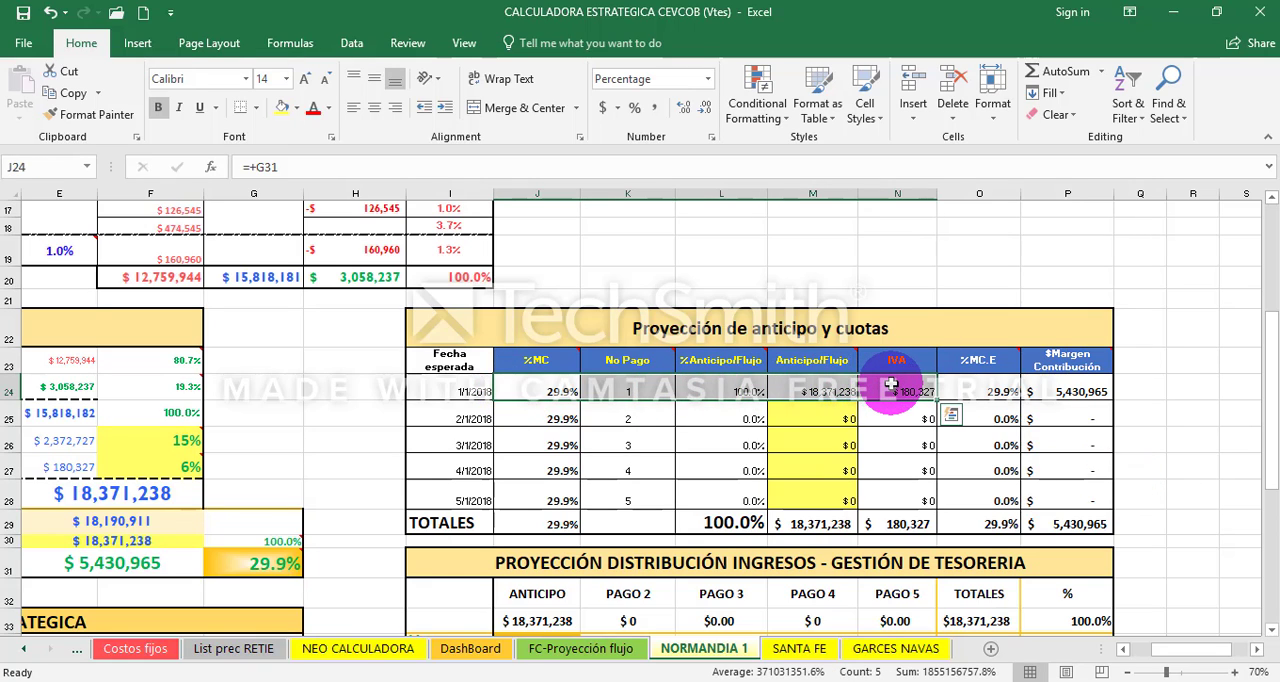
key(ctrl+c)
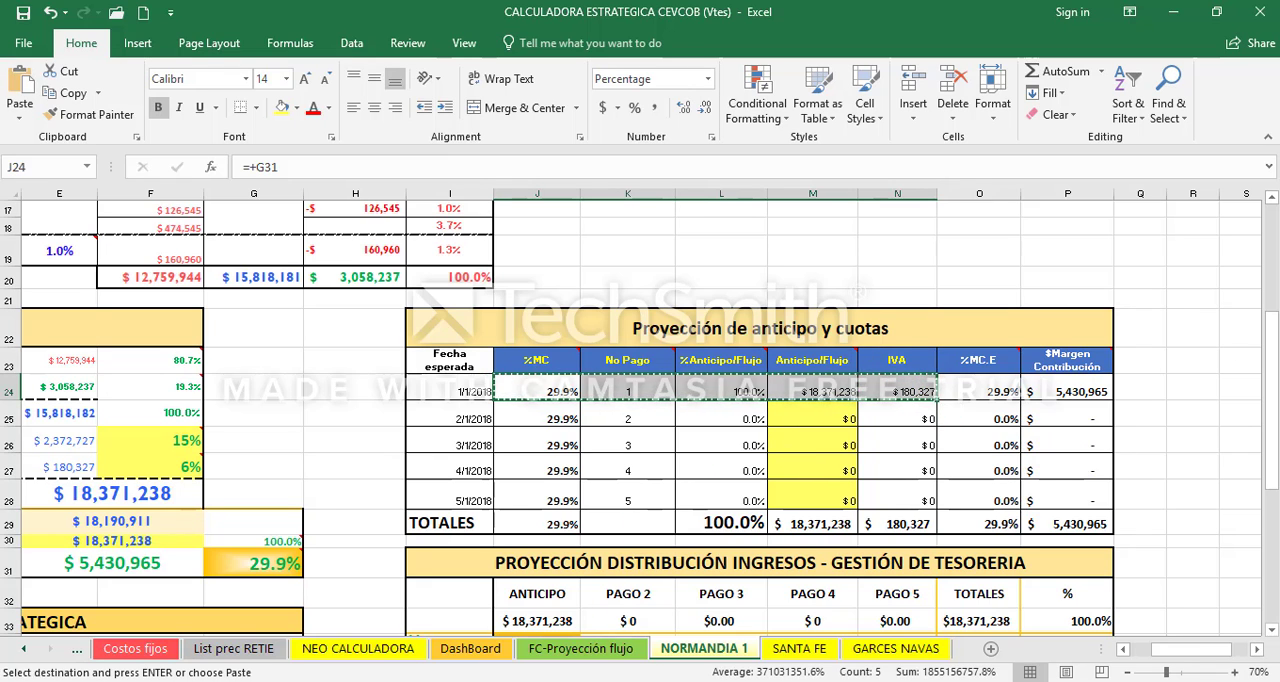
mouse_move(530, 680)
click(575, 625)
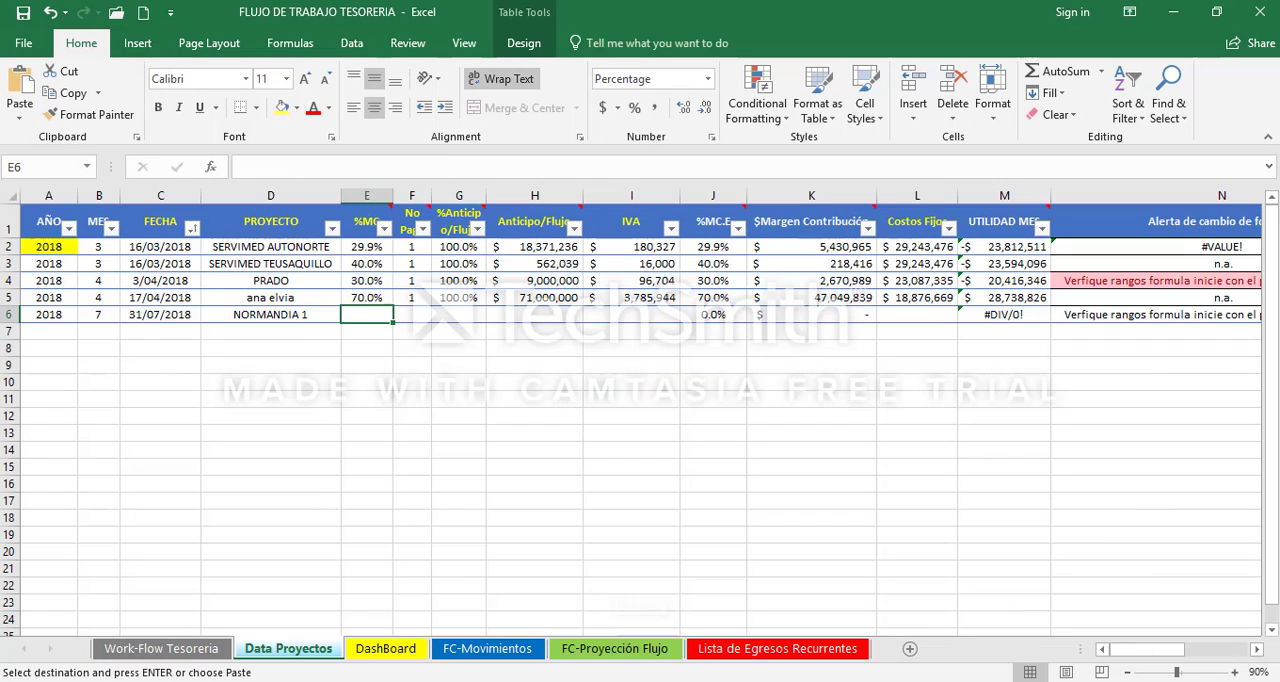
right_click(369, 315)
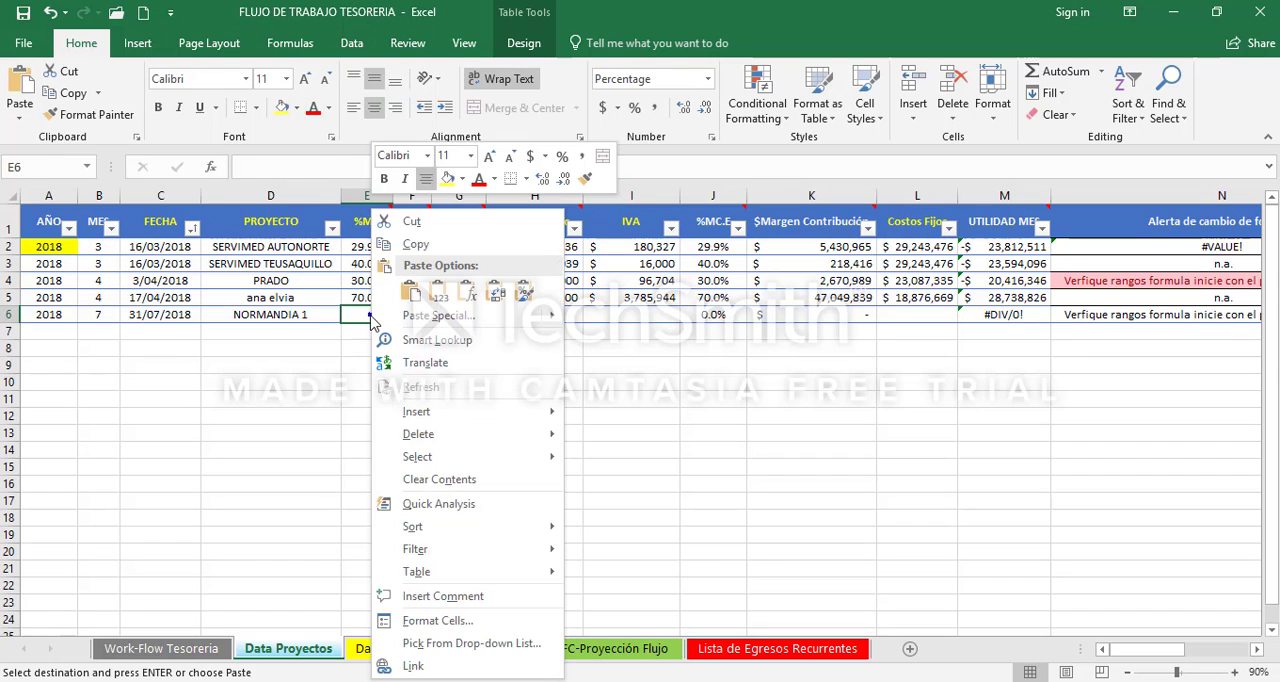
click(443, 297)
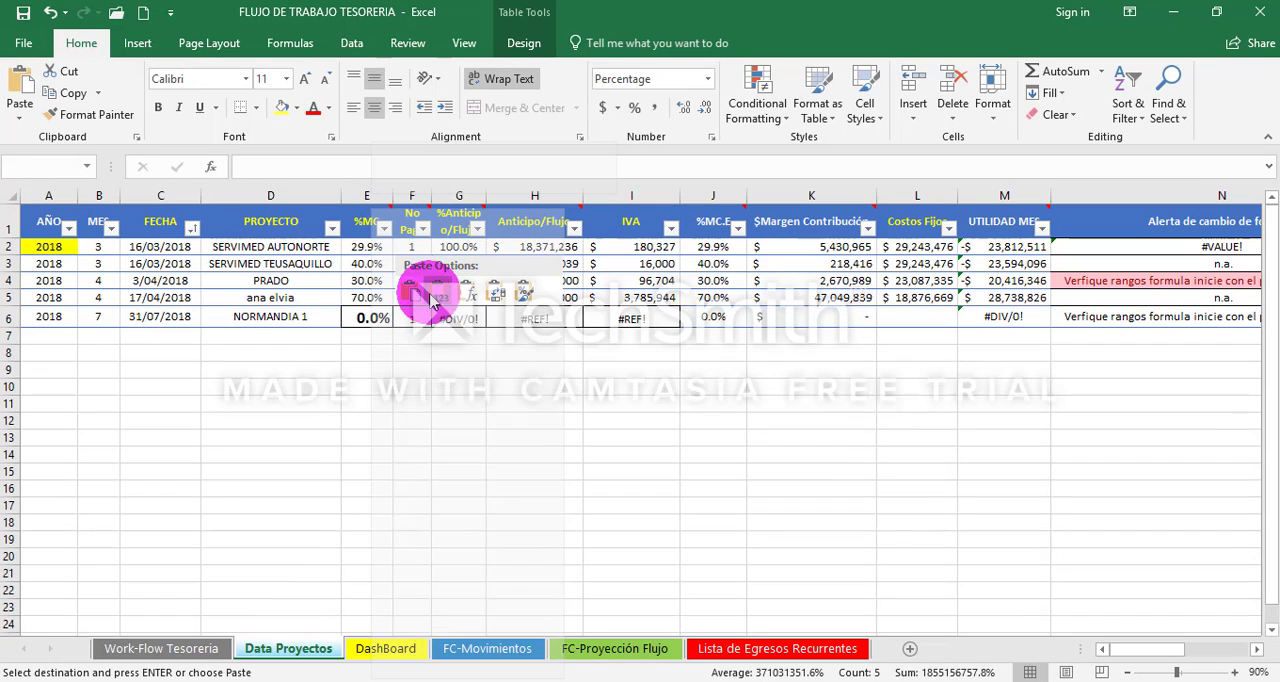
click(440, 296)
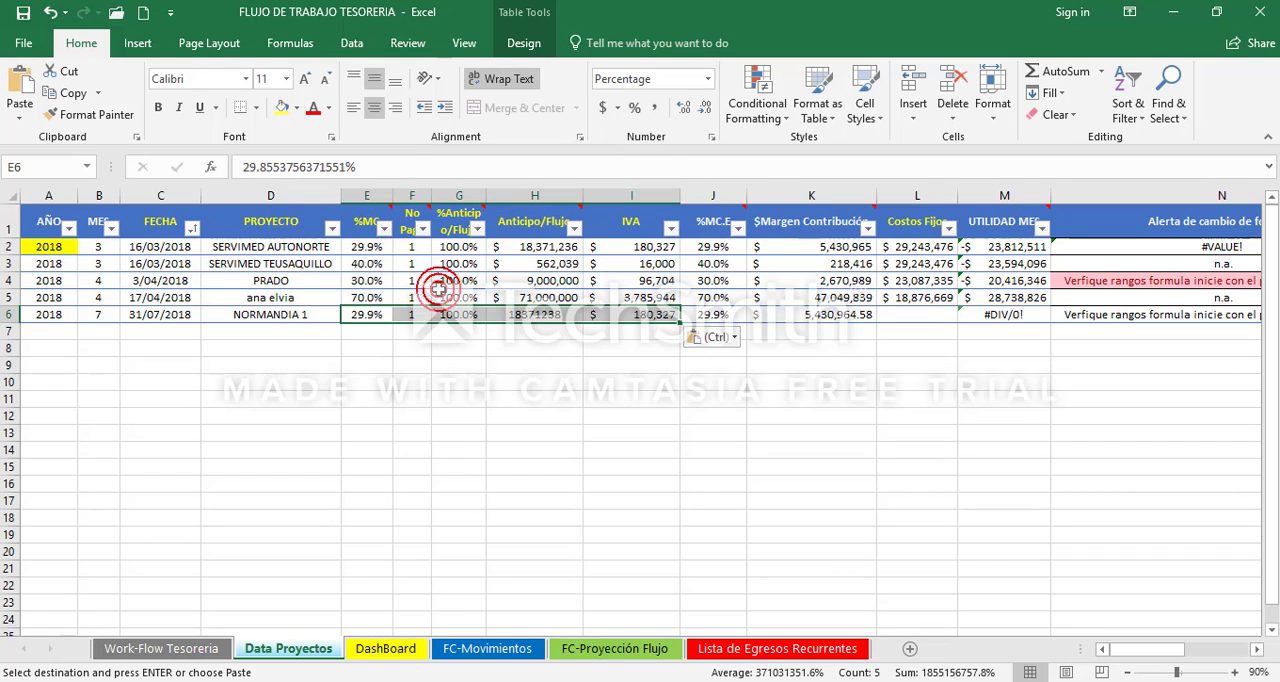
key(Left)
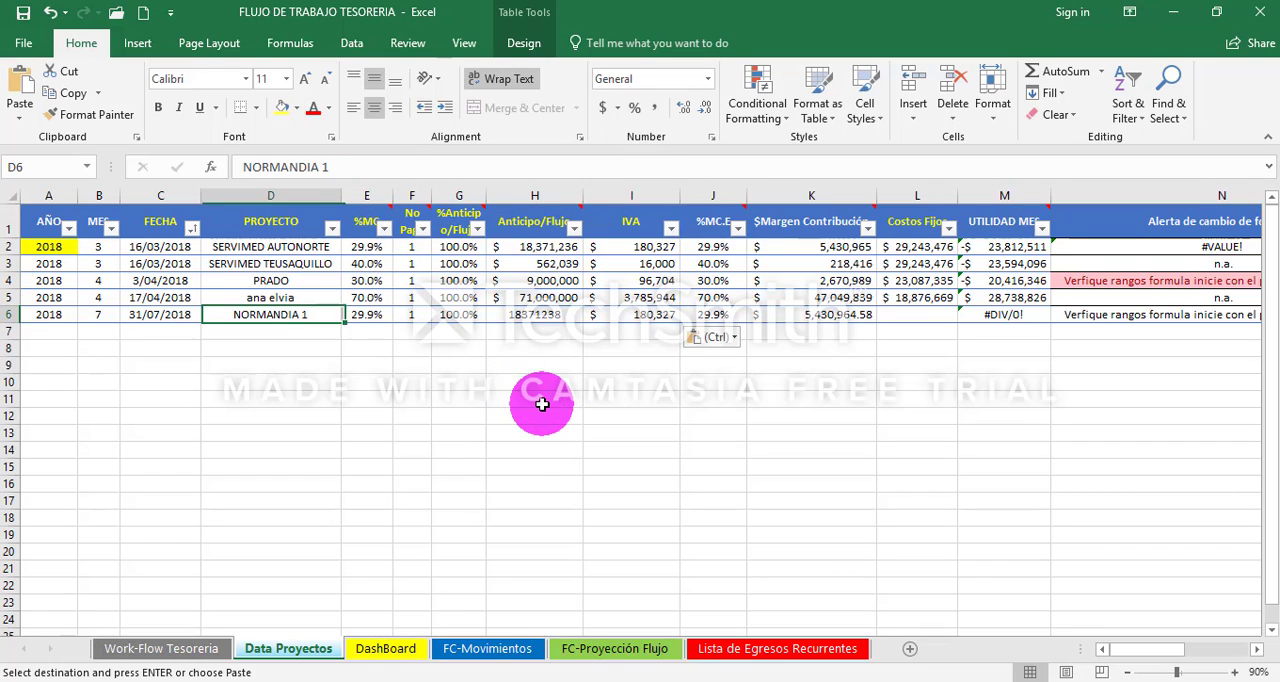
key(Right)
key(Escape)
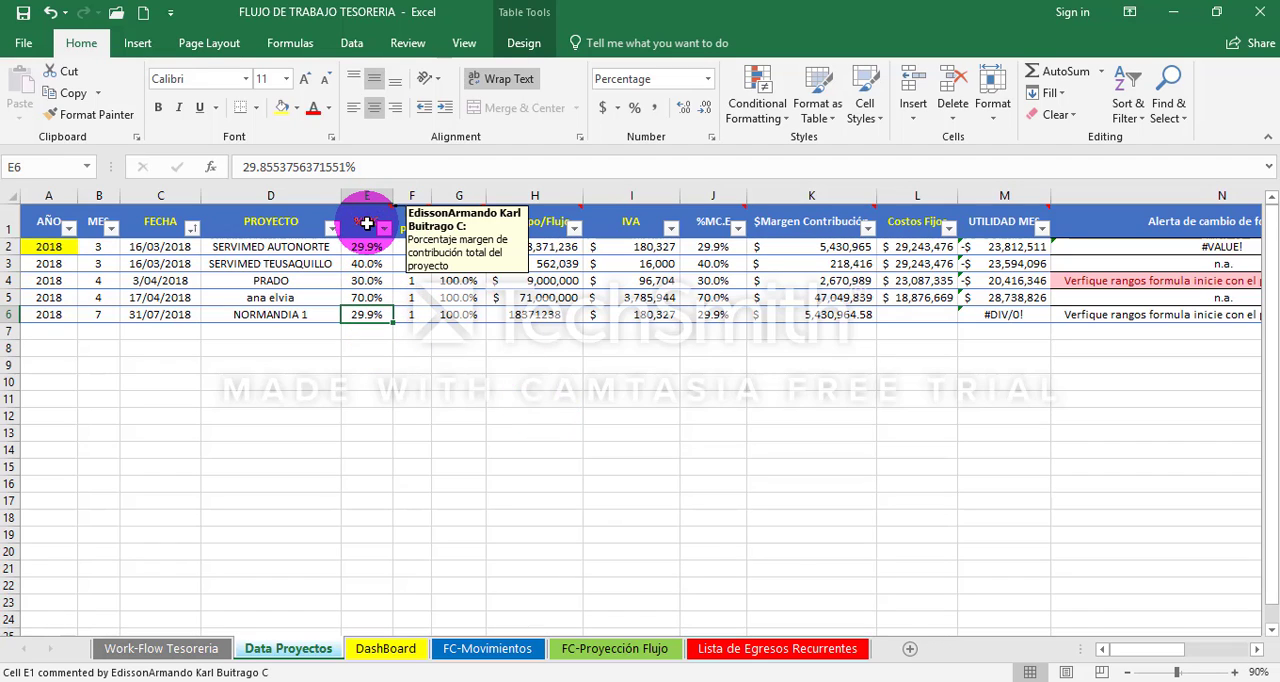
- Examine the %MC, No Pago and %Anticipo/Flujo headers and their NORMANDIA 1 values in E6:G6
click(367, 223)
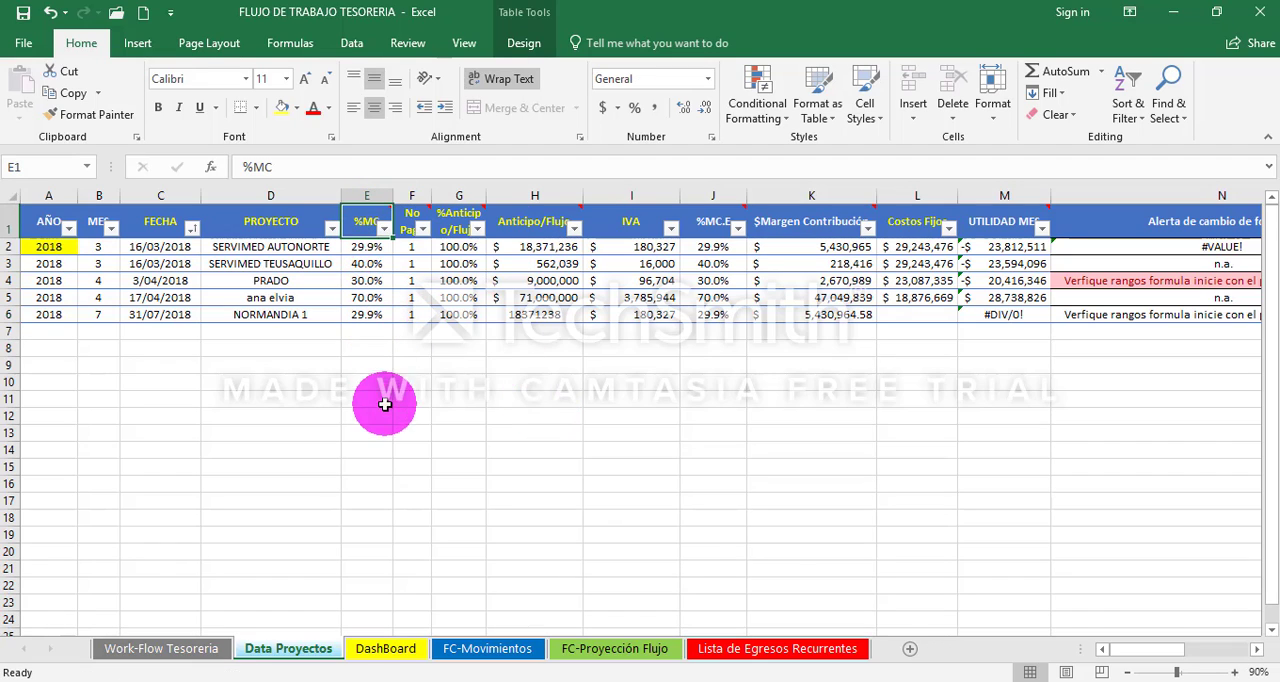
mouse_move(366, 220)
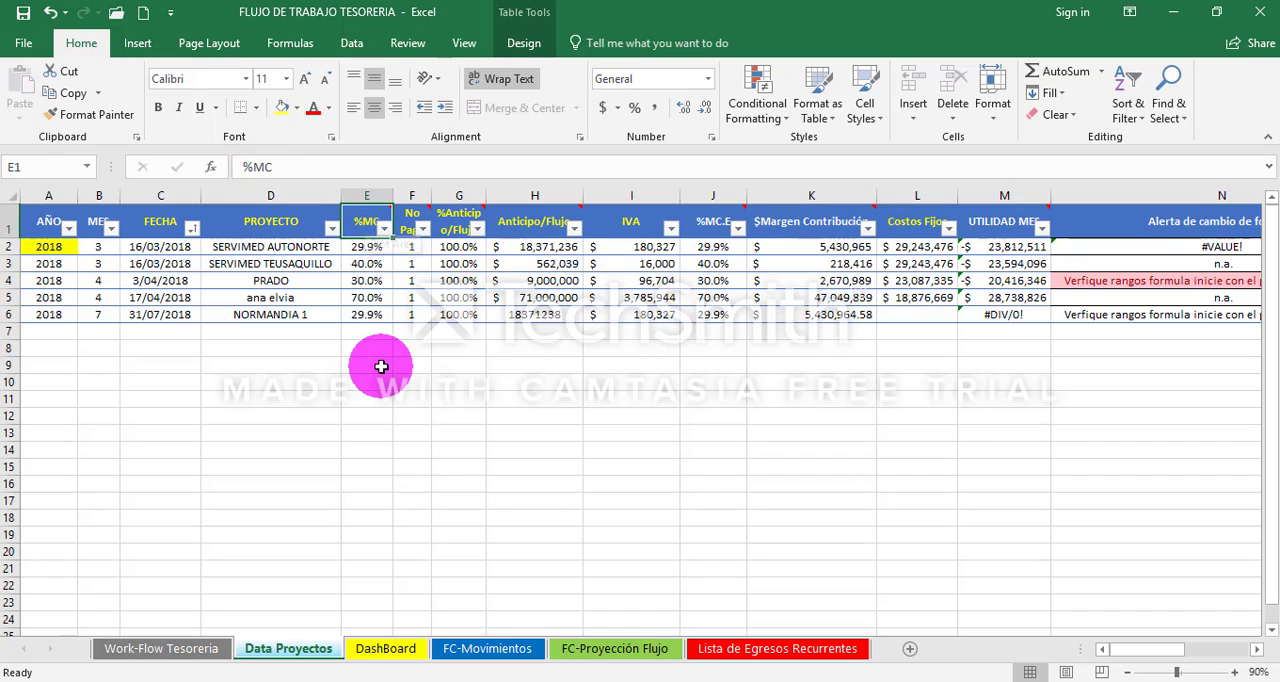
click(375, 314)
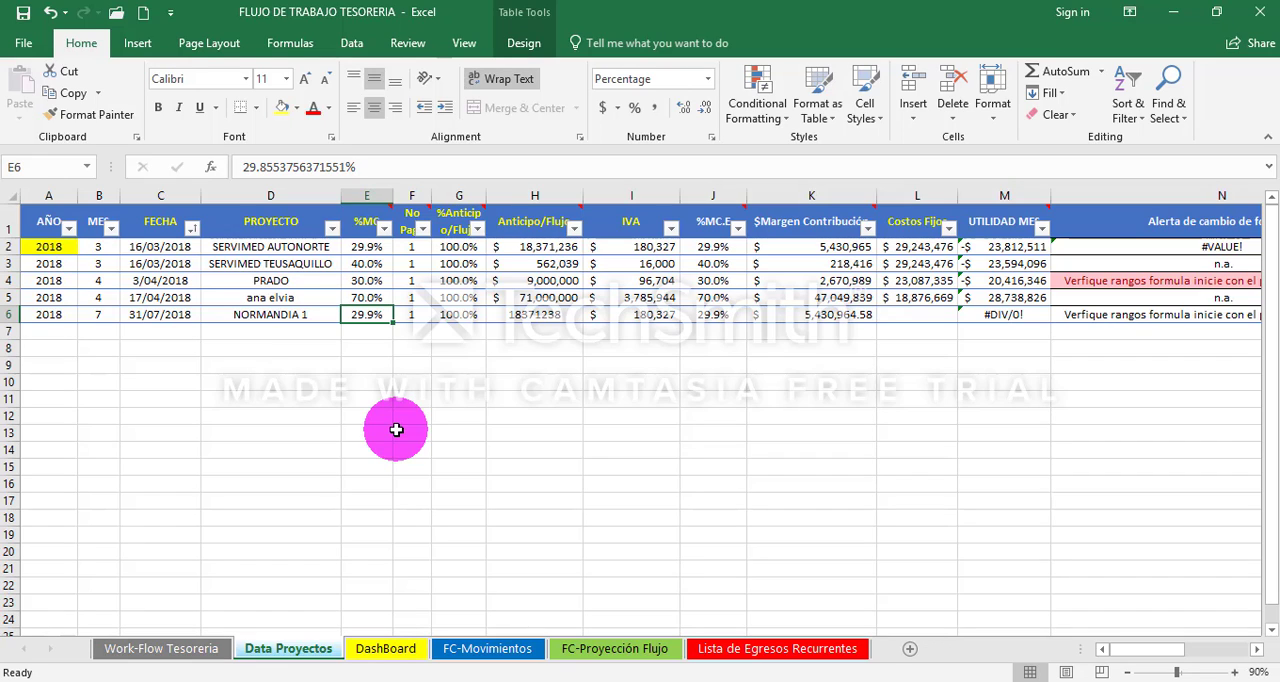
click(418, 312)
mouse_move(408, 217)
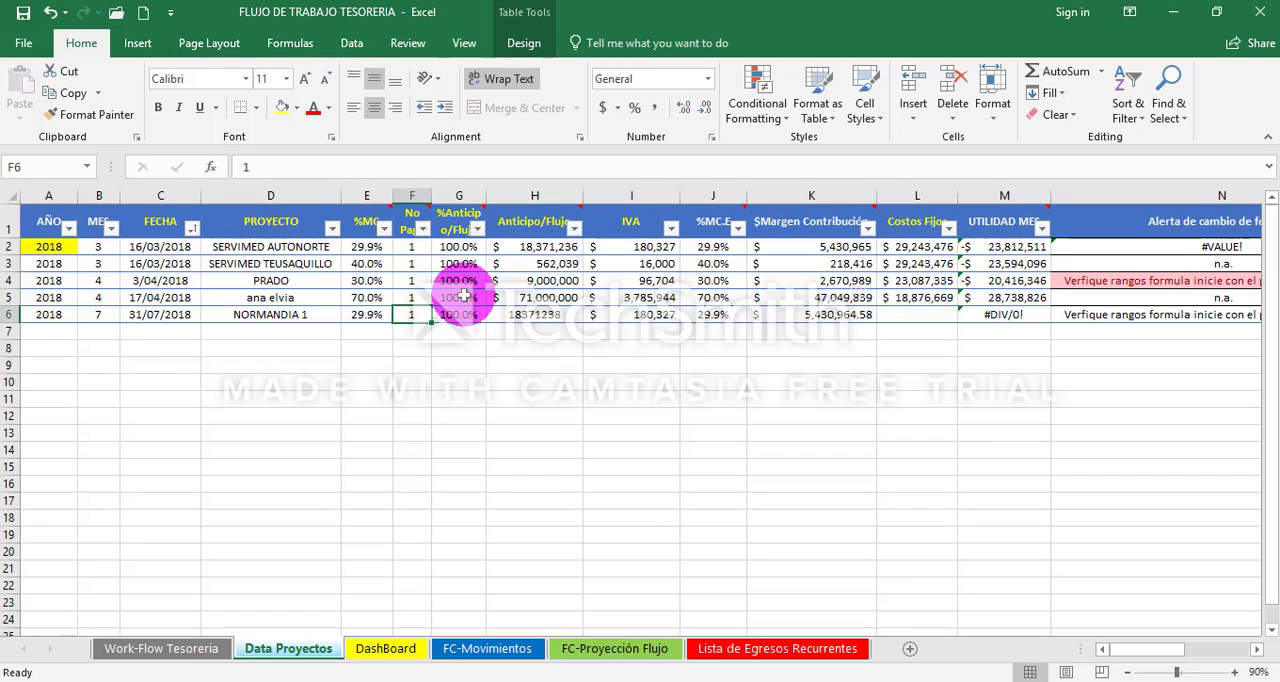
click(455, 219)
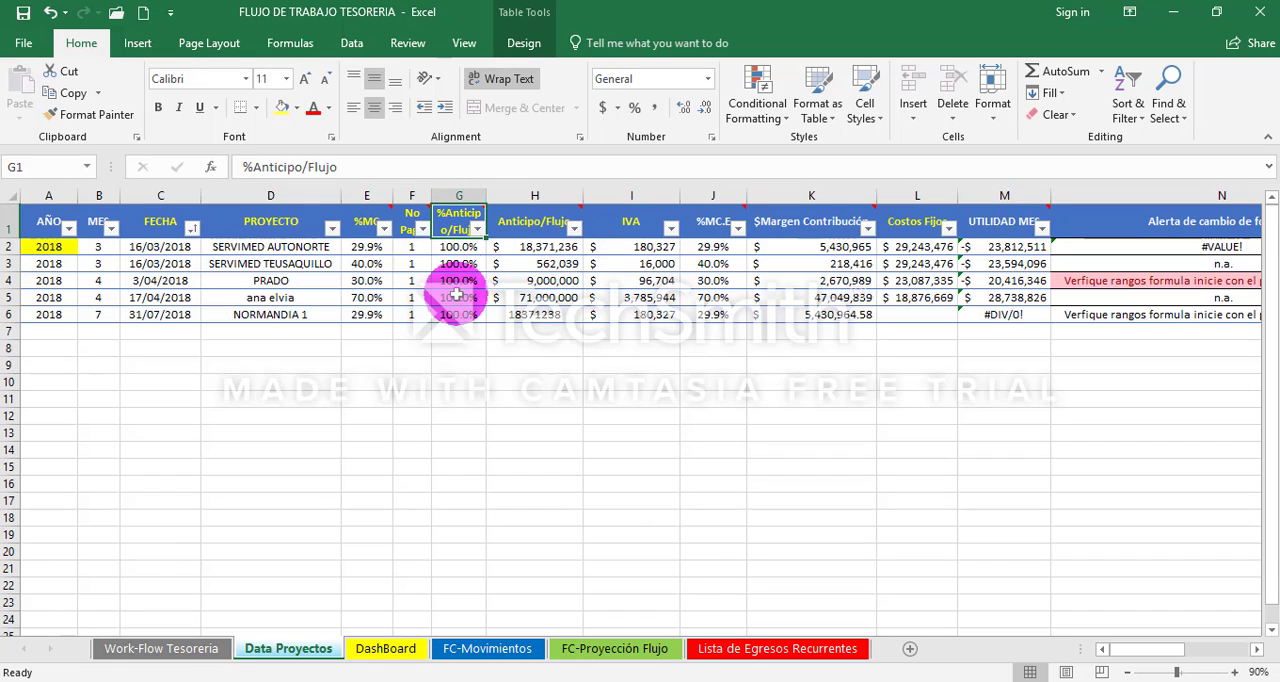
click(462, 314)
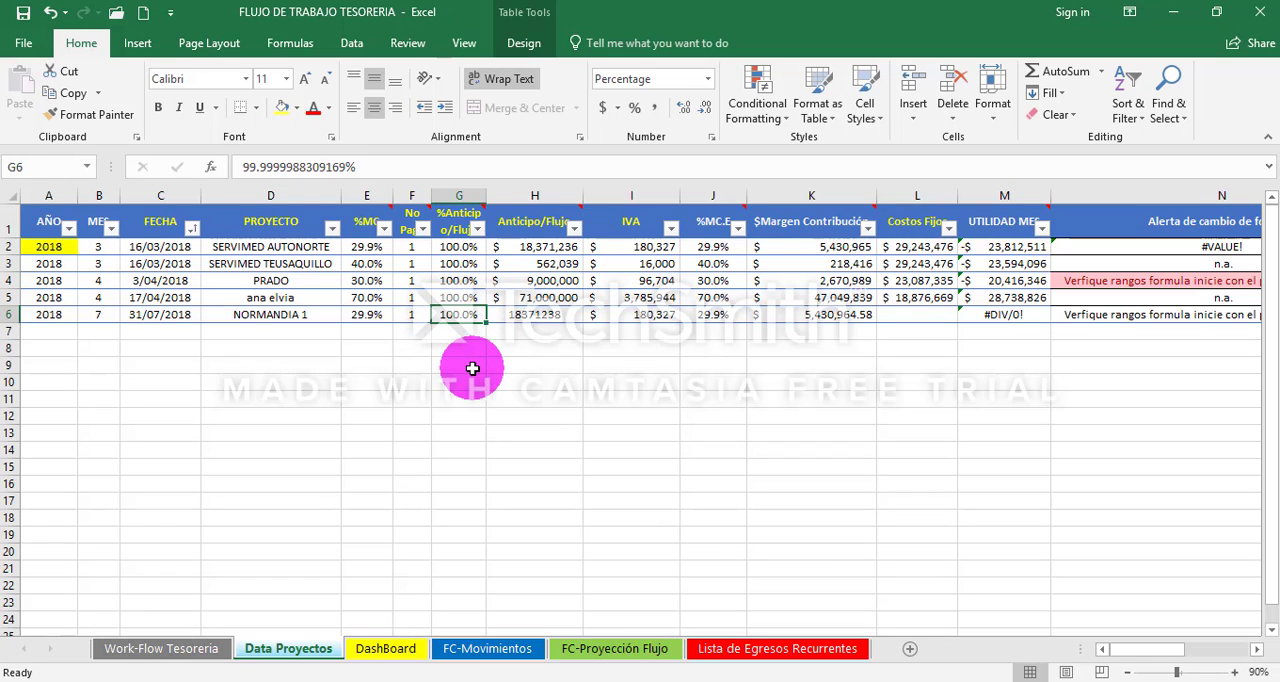
- Format the NORMANDIA 1 Anticipo/Flujo amount in H6 as accounting currency without decimals
key(Right)
click(520, 220)
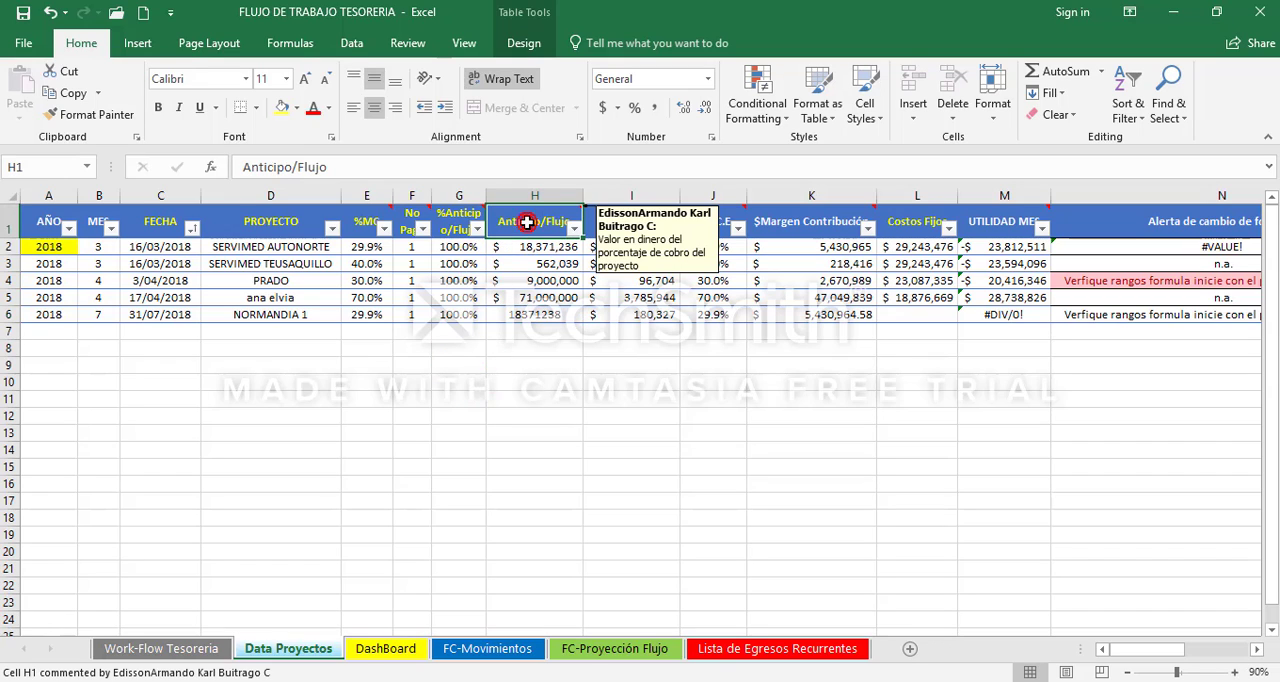
click(538, 316)
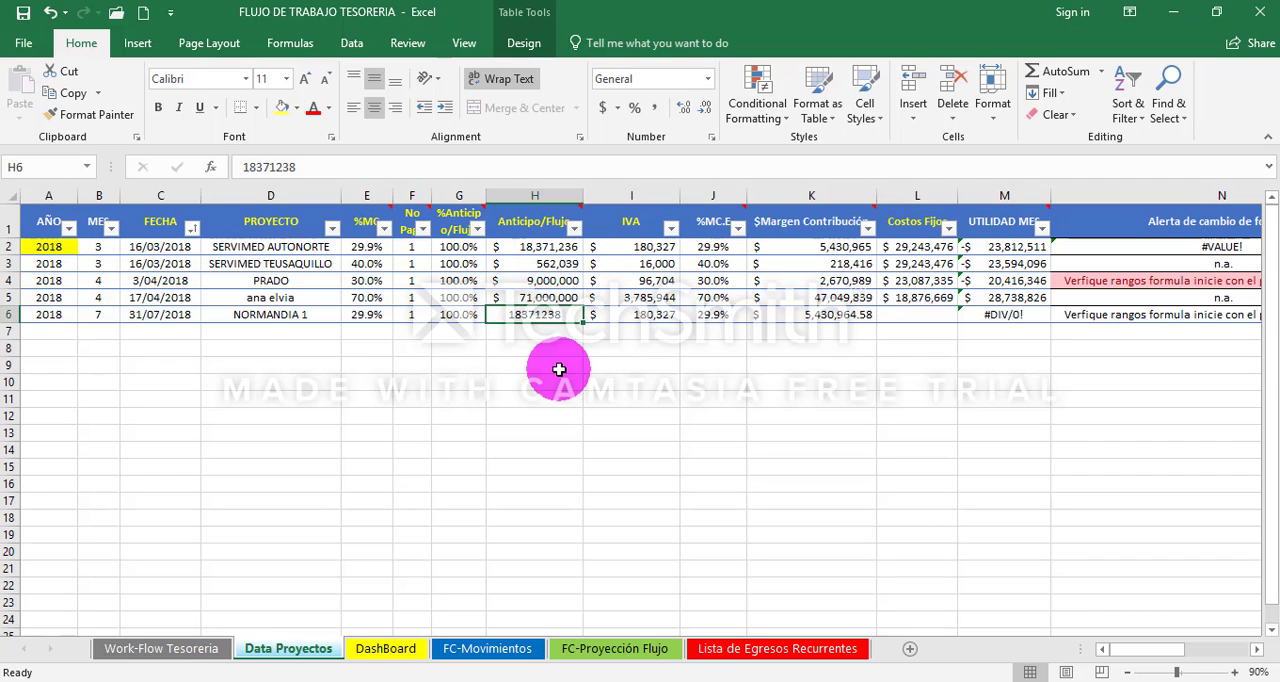
click(602, 107)
click(703, 108)
click(703, 108)
- Examine the NORMANDIA 1 IVA value and the %MC.E and $Margen Contribución columns, ending on its Costos Fijos cell L6
click(656, 316)
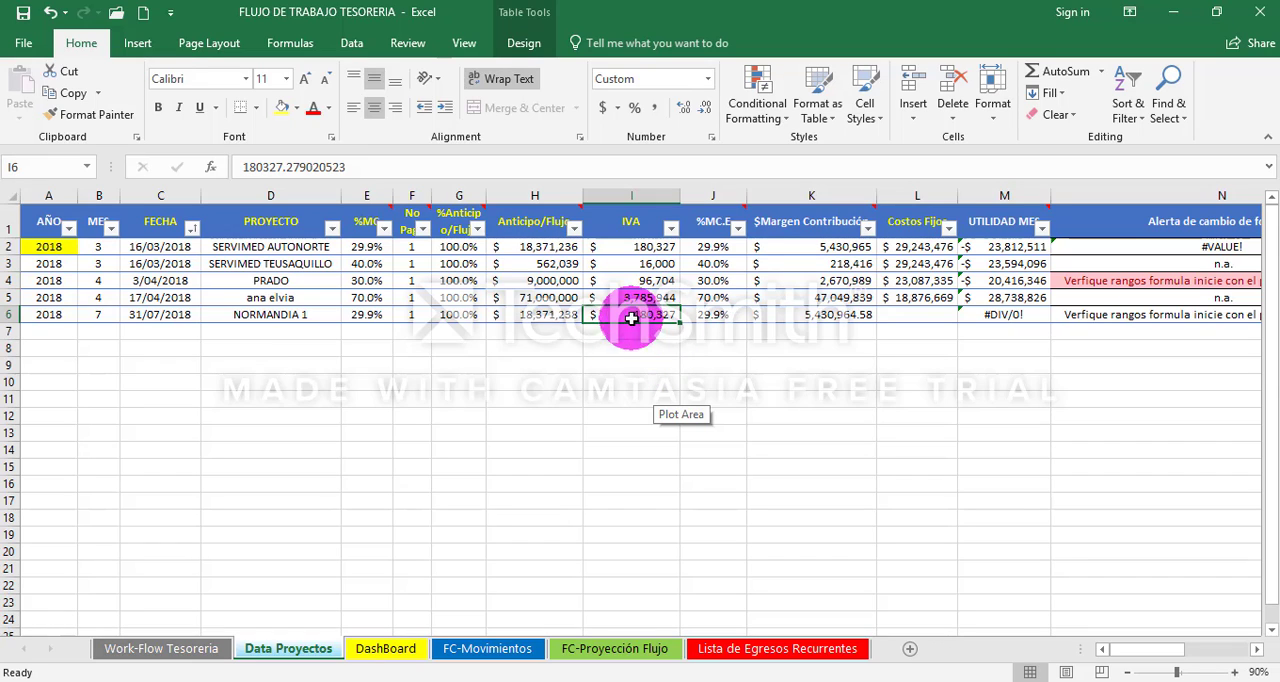
click(714, 222)
key(shift+Right)
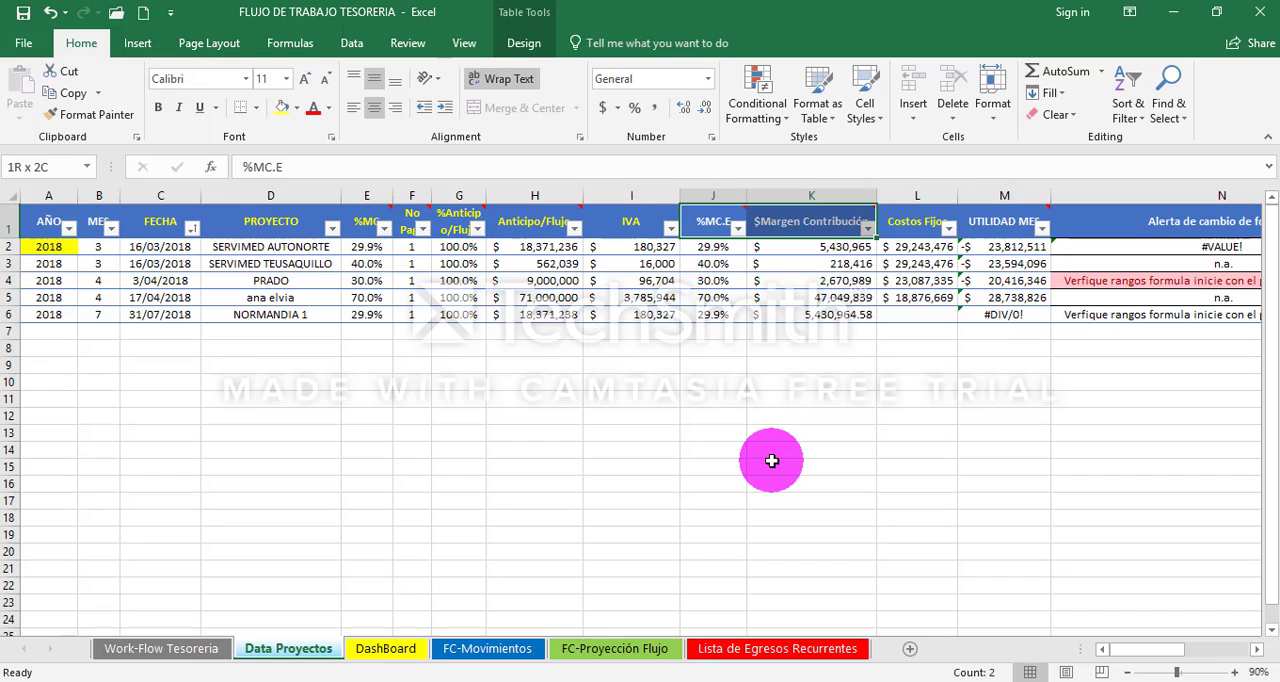
key(Down)
key(Down)
key(Down)
key(Down)
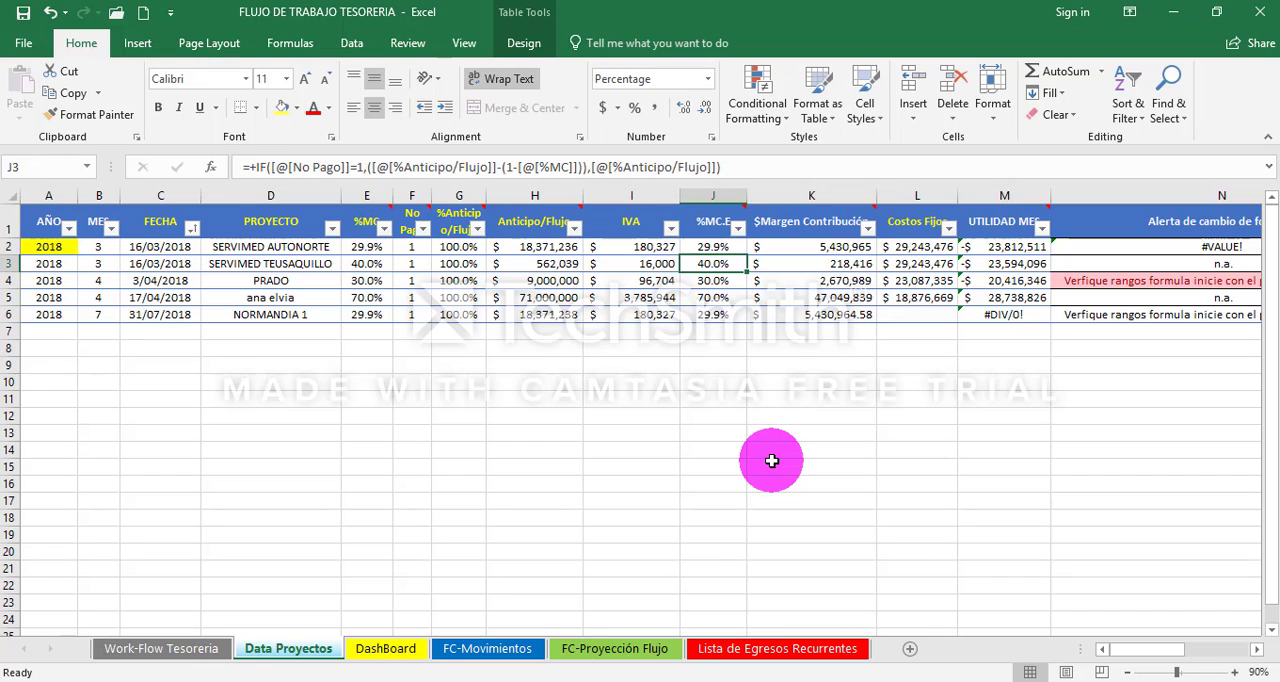
key(Right)
key(Right)
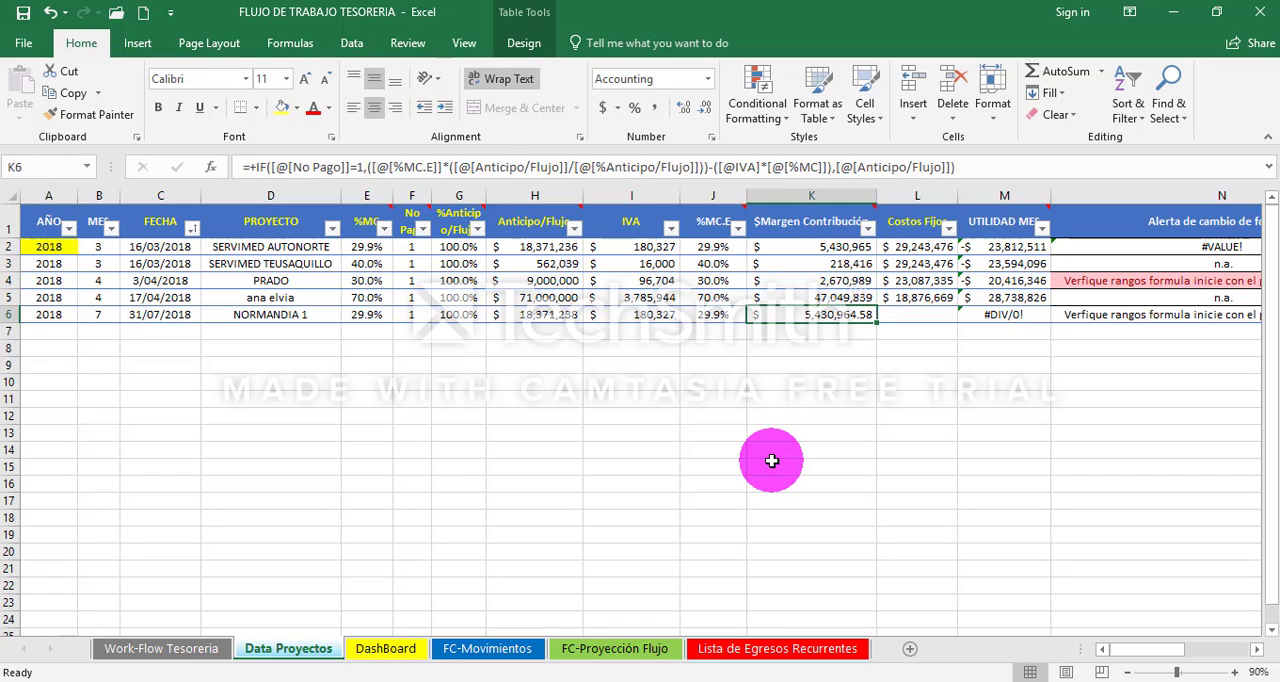
key(Up)
key(Up)
key(Up)
key(Up)
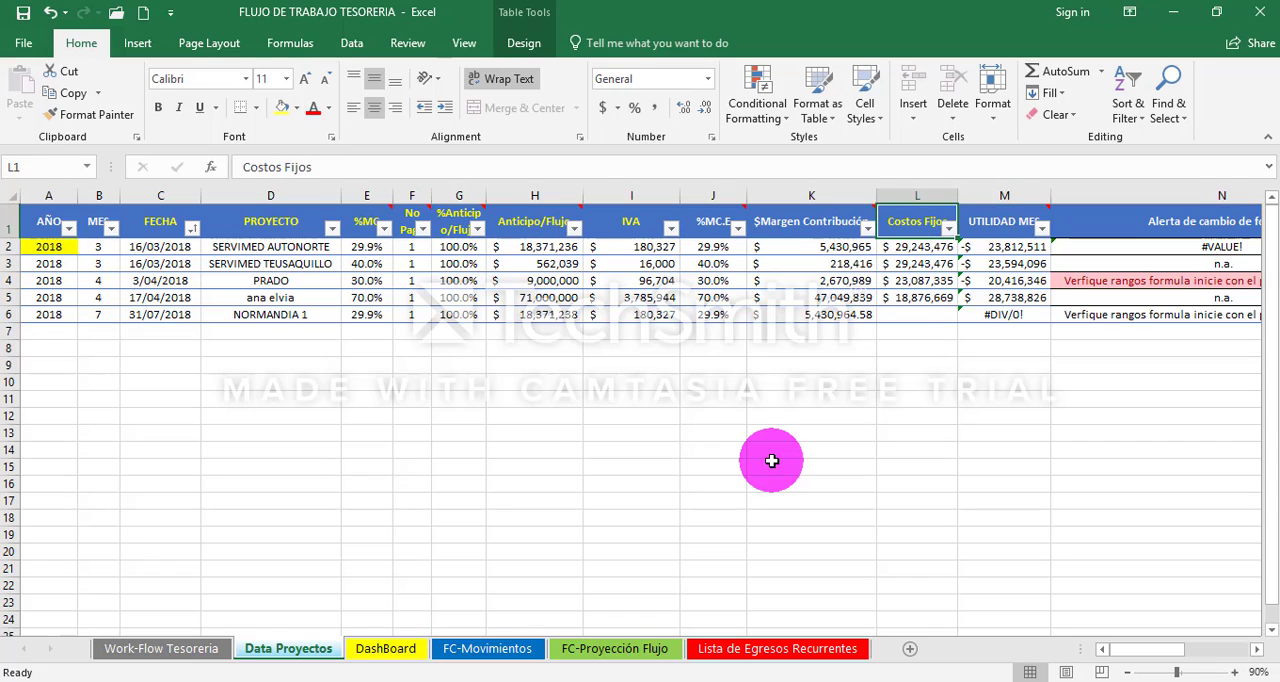
click(925, 195)
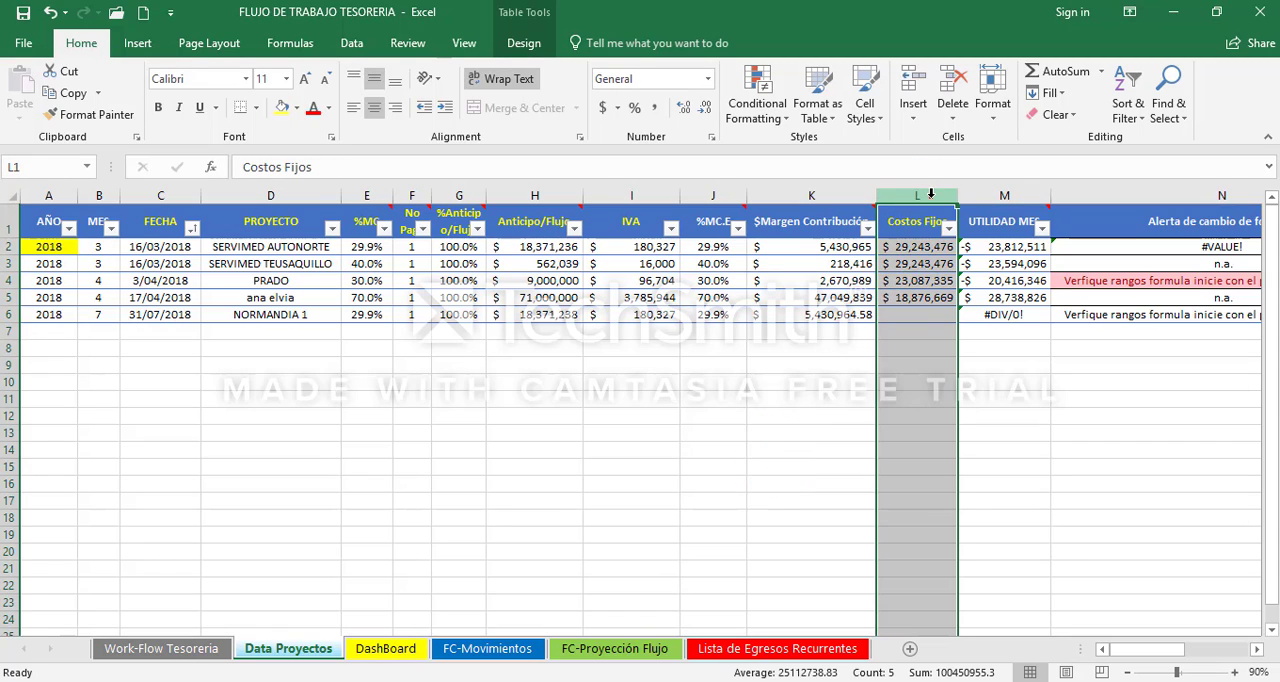
click(923, 314)
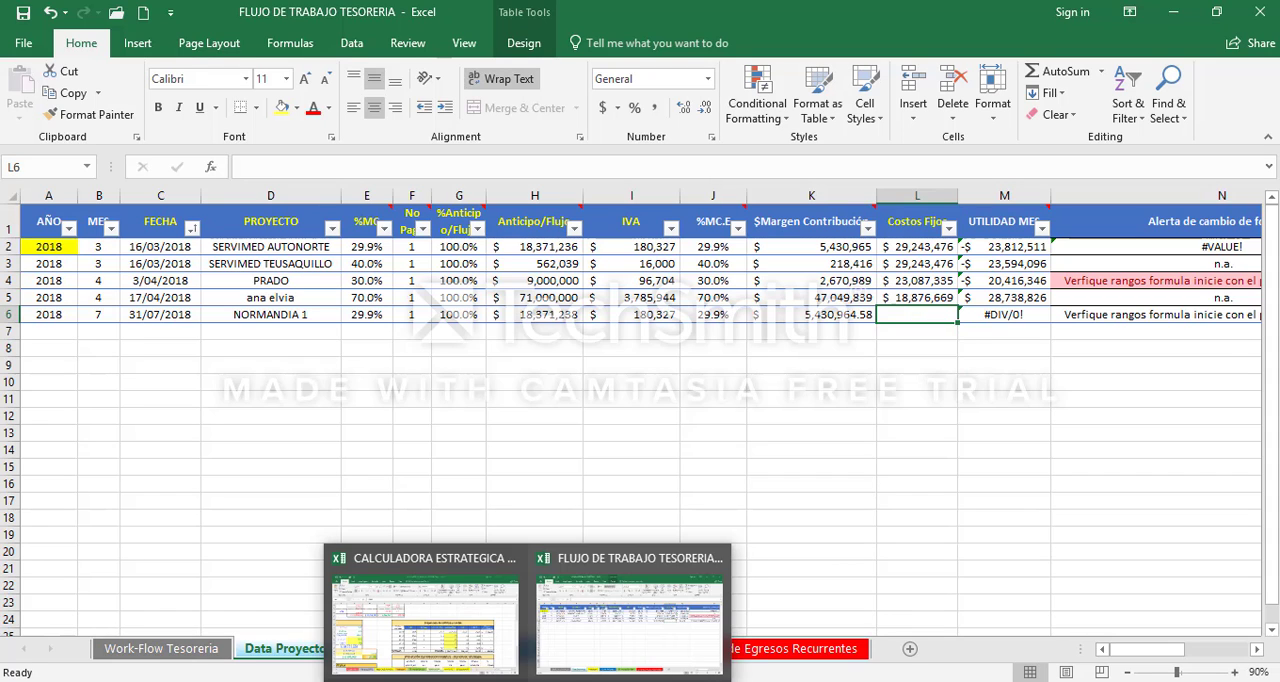
- Switch to the CALCULADORA ESTRATEGICA CEVCOB (Vtes) workbook and locate the Costos y gastos fijos a cubrir total, E54, on the Costos fijos sheet
click(430, 600)
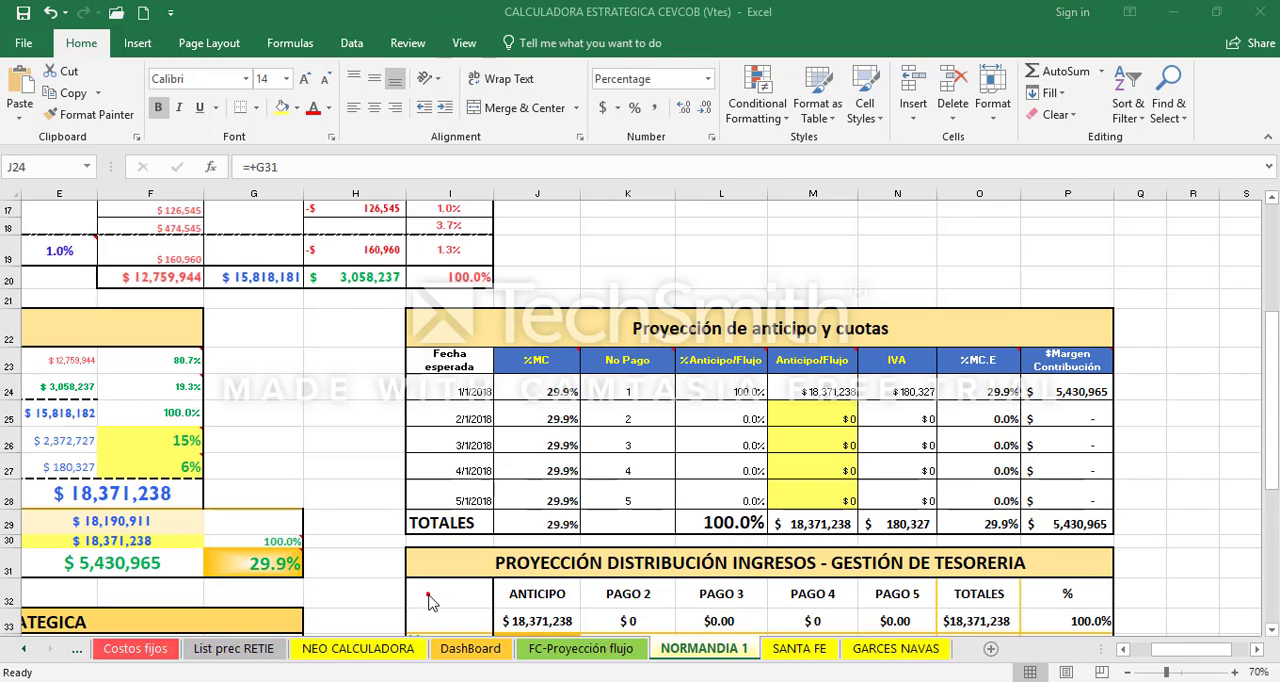
click(28, 648)
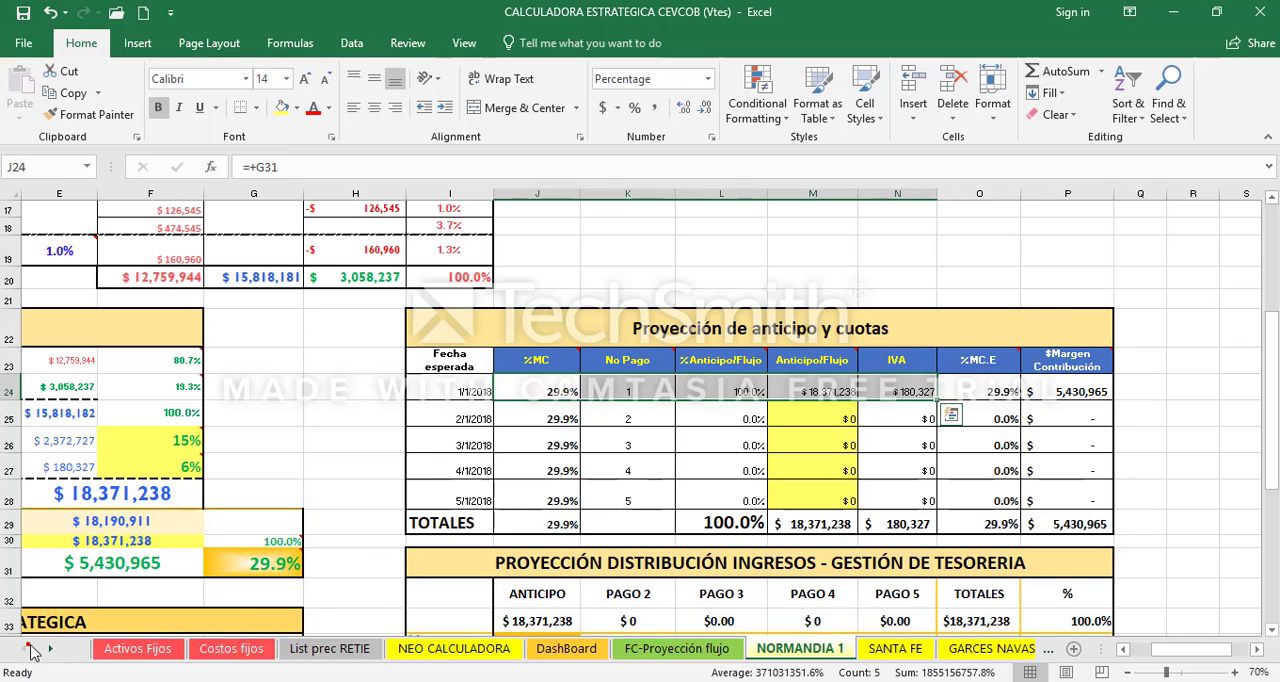
click(215, 648)
click(624, 455)
key(Down)
key(Down)
key(Down)
key(Down)
key(Down)
key(Down)
key(Down)
key(Down)
key(Down)
key(Down)
key(Down)
key(Down)
key(Down)
key(Down)
key(Down)
key(Down)
key(Down)
key(Down)
key(Down)
key(Down)
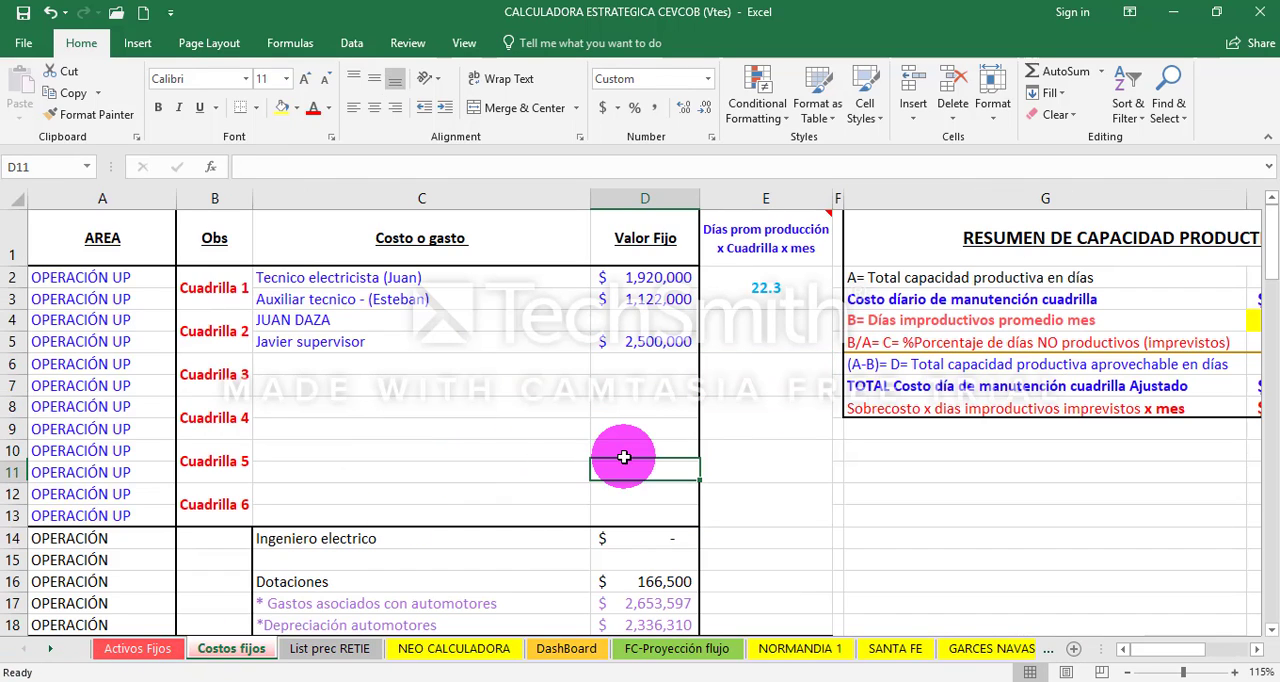
key(Down)
key(Down)
key(Down)
key(Down)
key(Down)
key(Down)
key(Down)
key(Down)
key(Down)
key(Down)
key(Down)
key(Down)
key(Down)
key(Down)
key(Down)
key(Down)
key(Down)
key(Down)
key(Down)
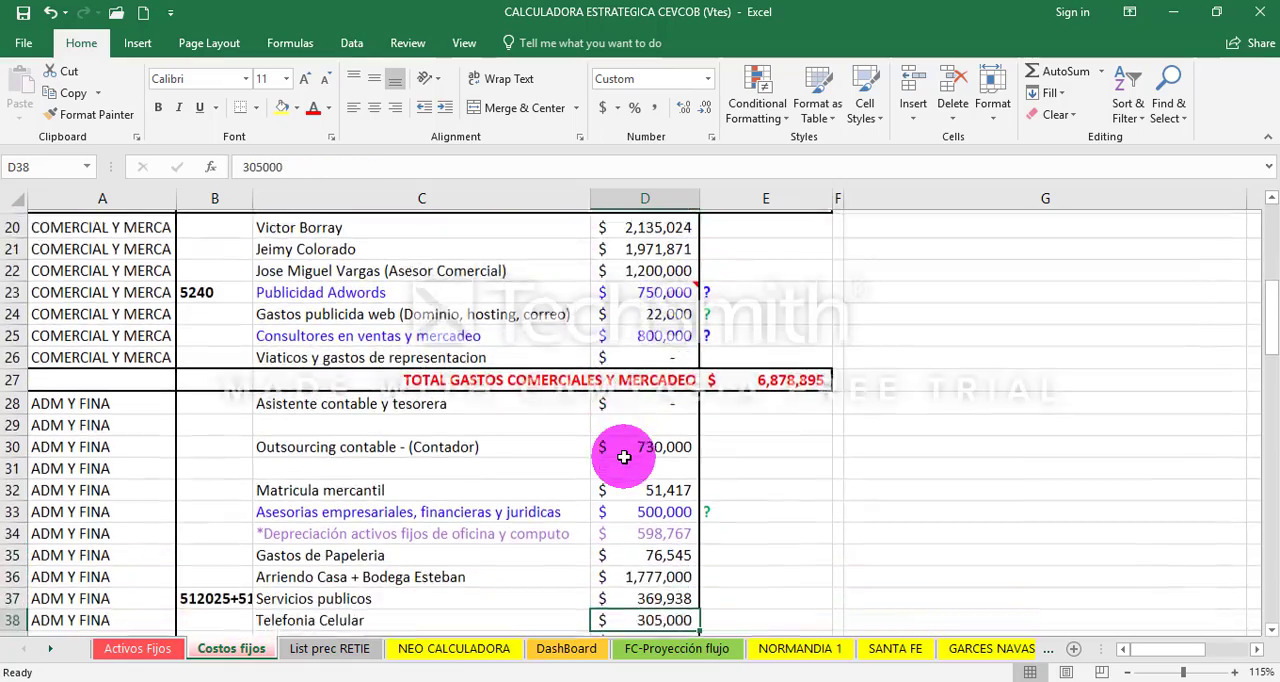
key(Down)
key(Down)
key(Down)
key(Down)
key(Down)
key(Down)
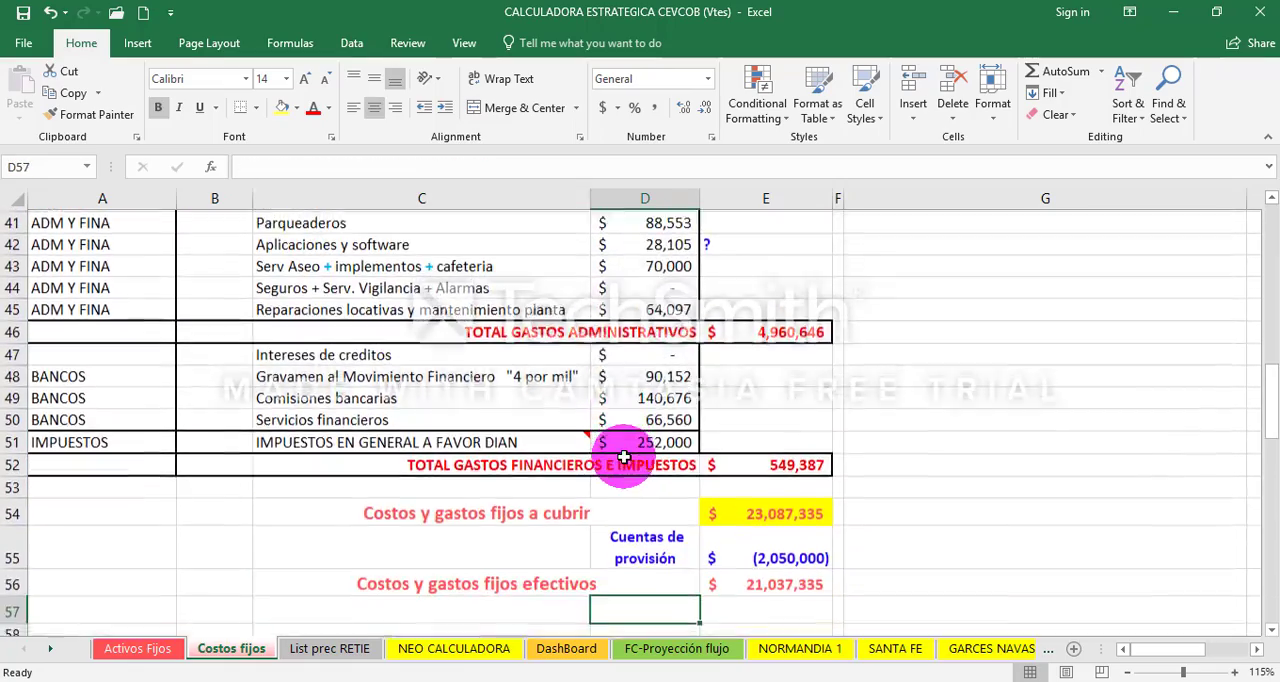
key(Up)
key(Up)
key(Right)
key(Up)
key(Up)
key(Up)
key(Up)
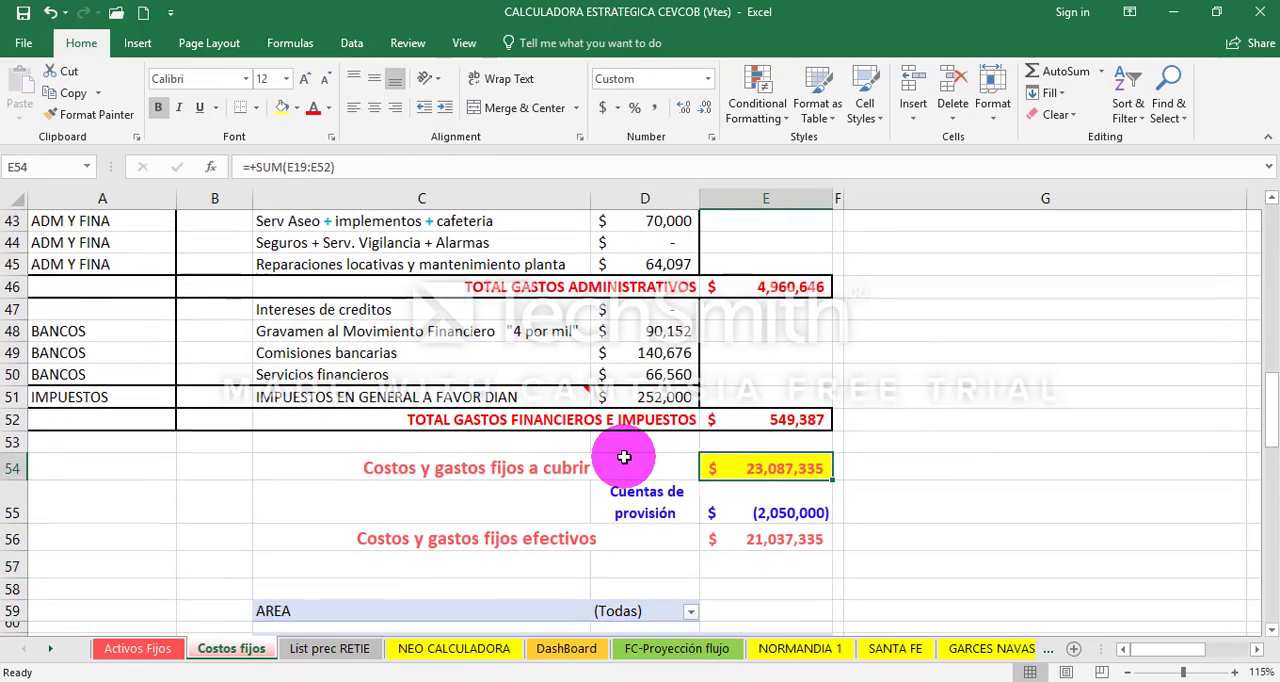
click(761, 467)
click(797, 494)
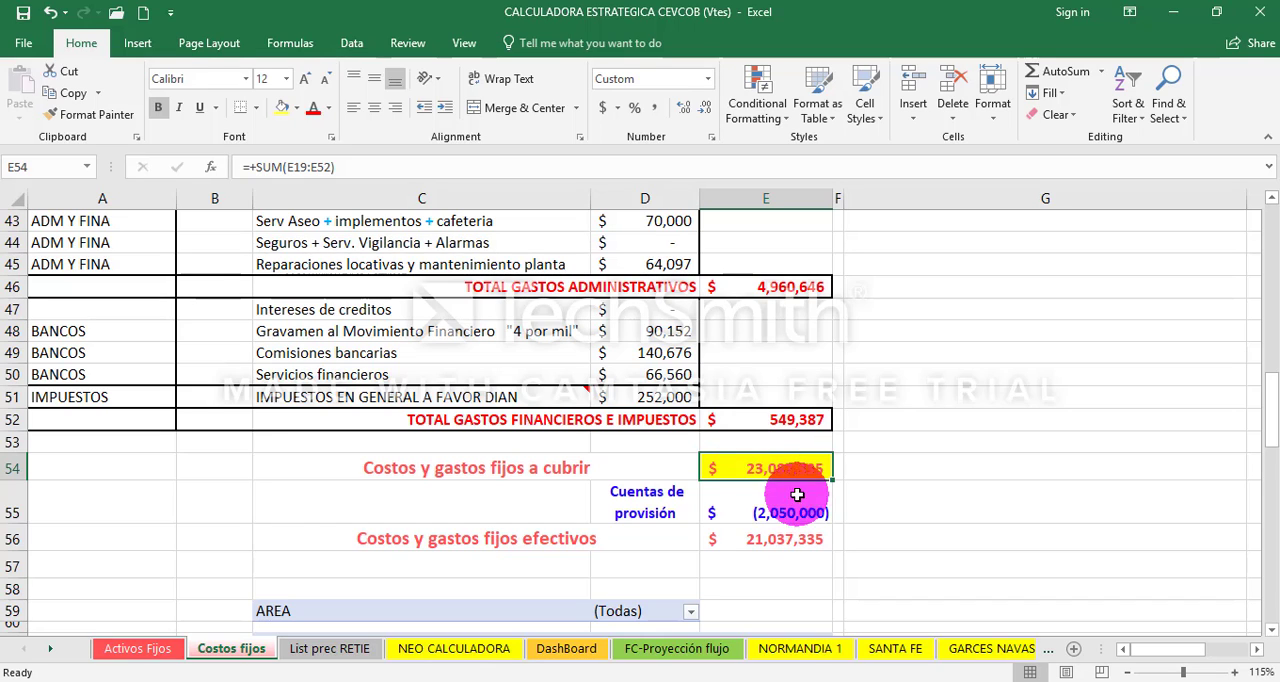
click(804, 475)
click(764, 458)
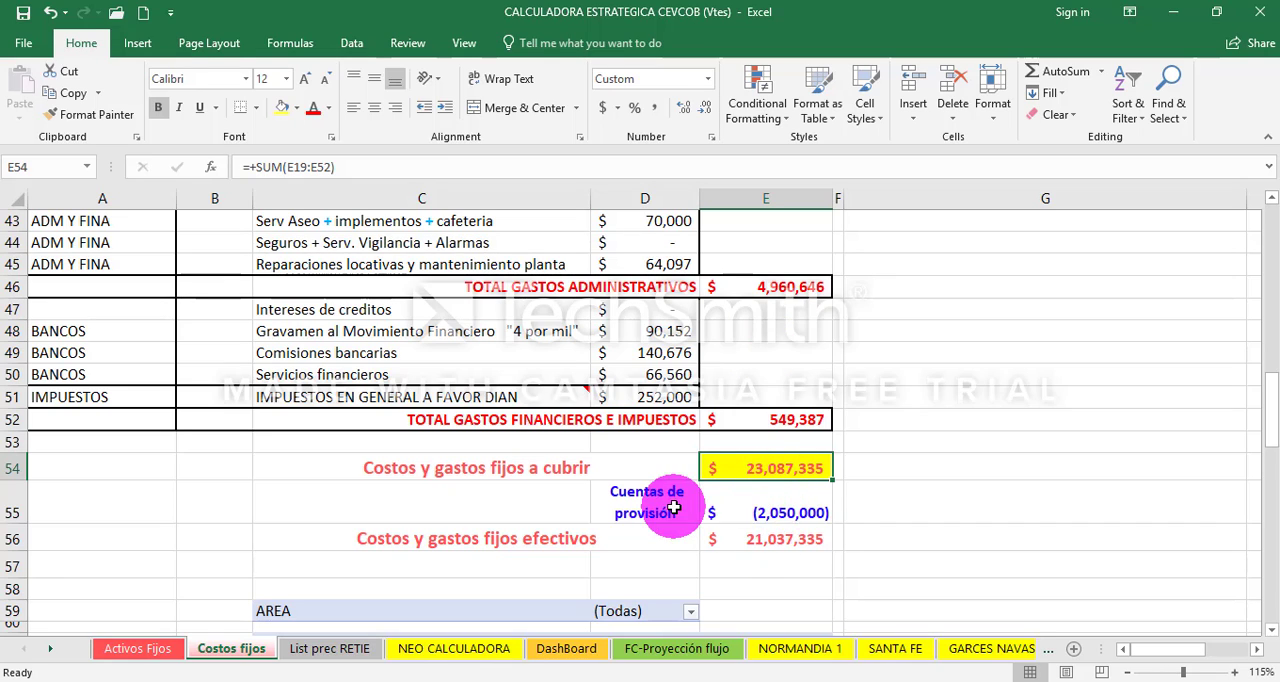
- Trace the Cuentas de provisión formula in E55 to its source expenses in D33, D25 and D23, leaving the formula unedited
click(805, 505)
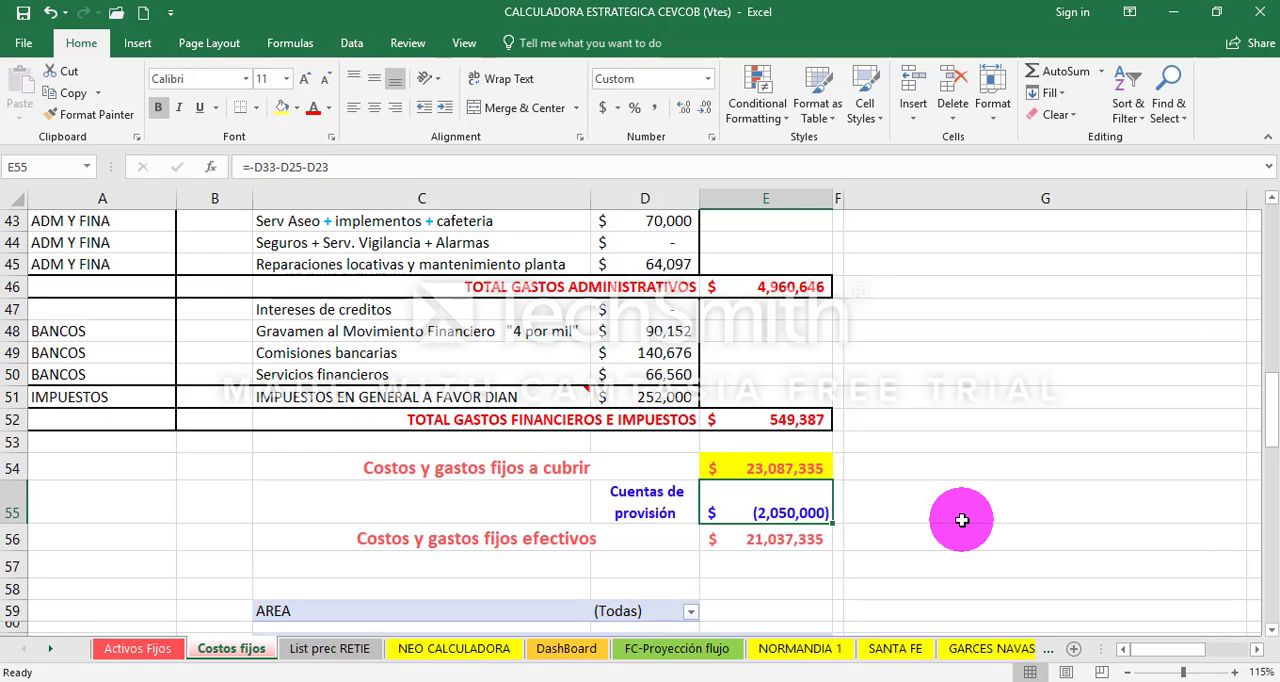
key(Up)
key(Up)
key(Up)
key(Up)
key(Up)
key(Up)
key(Up)
key(Up)
key(Up)
key(Up)
key(Up)
key(Up)
key(Up)
key(Up)
key(Up)
key(Up)
key(Up)
key(Up)
key(Up)
key(Up)
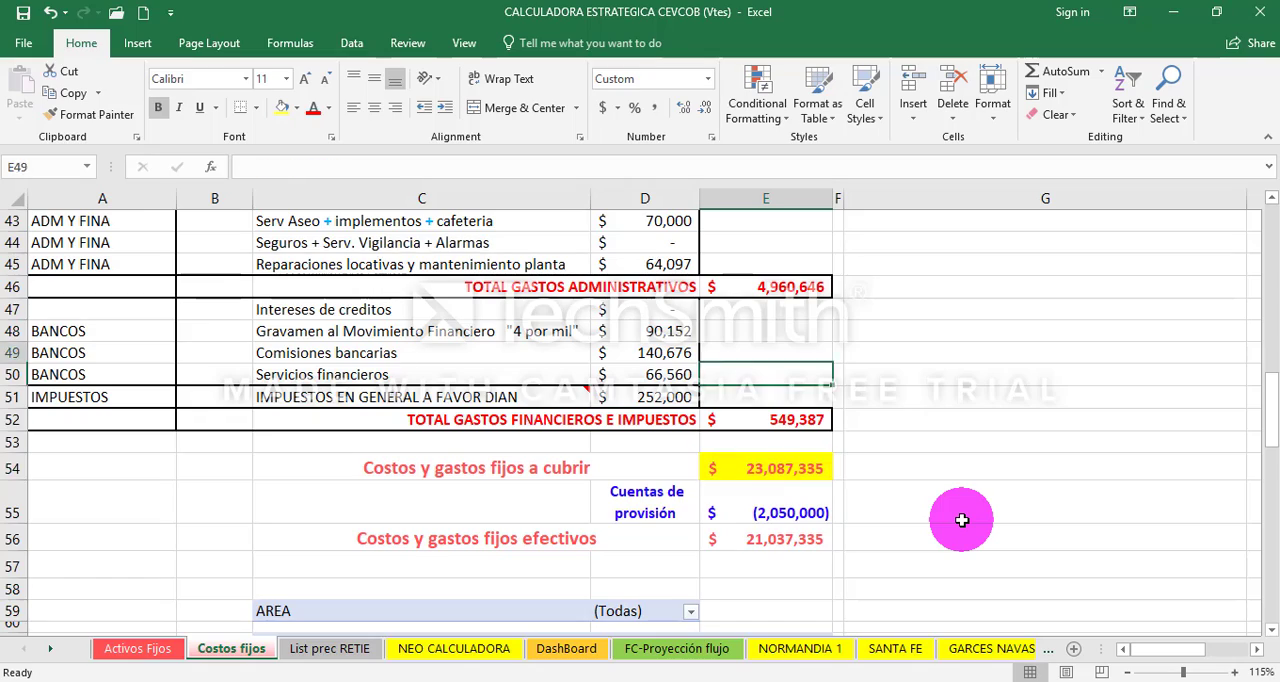
key(Down)
key(Down)
key(Down)
key(Down)
key(Down)
key(Down)
key(Down)
key(Down)
key(Down)
key(Down)
key(Down)
key(Down)
key(Down)
key(Down)
key(Down)
key(Down)
key(Down)
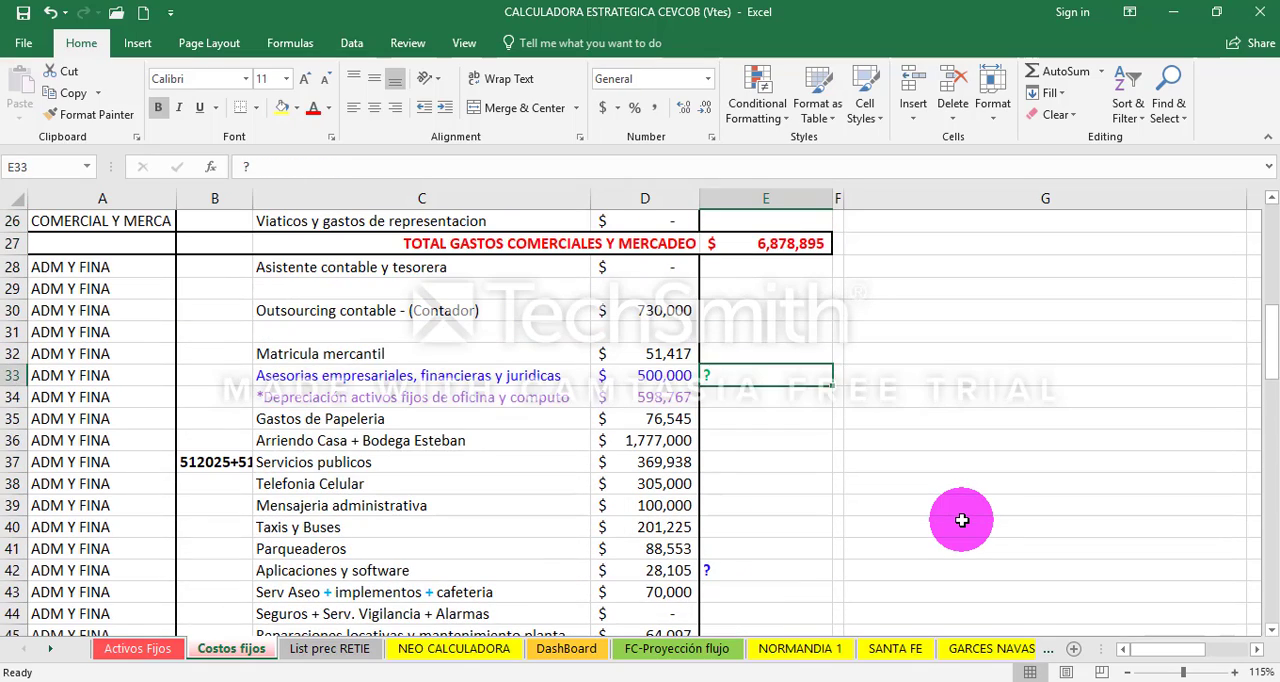
key(Down)
key(Down)
key(Down)
key(Down)
key(Down)
key(Down)
key(Down)
key(Down)
key(Down)
key(Down)
key(Down)
key(Down)
key(Down)
key(Down)
key(Down)
key(Up)
key(Up)
key(Up)
key(F2)
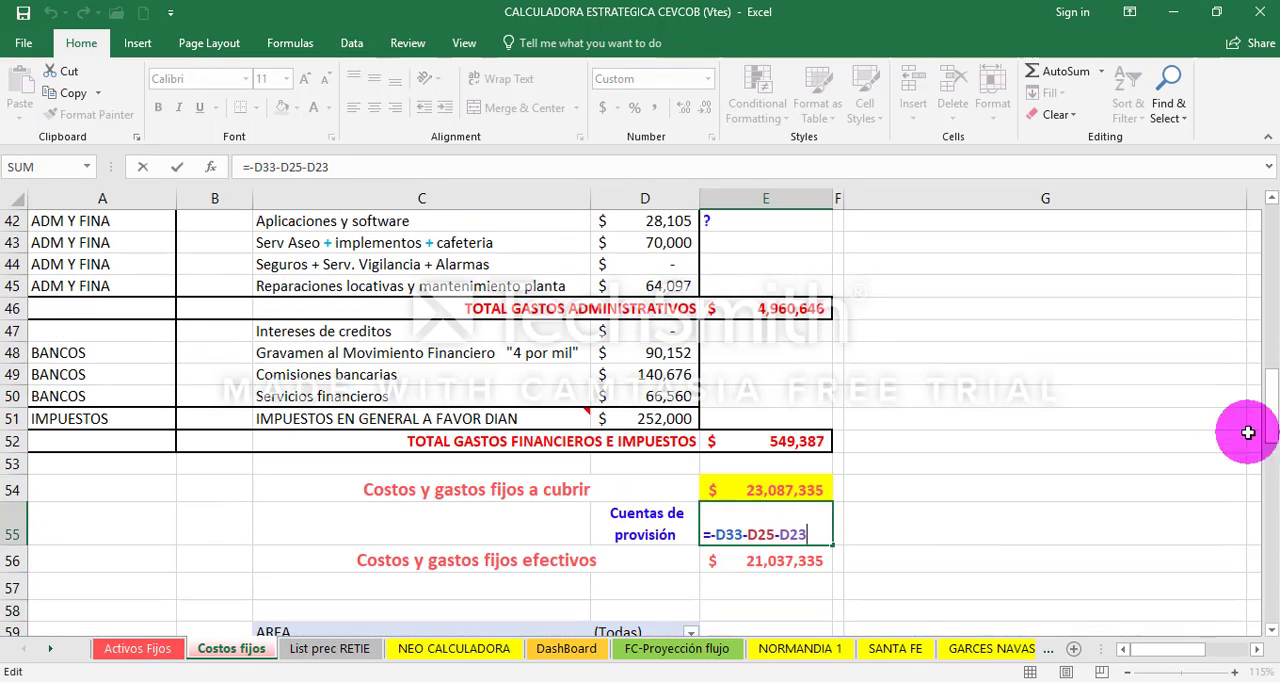
drag(1270, 410, 1265, 331)
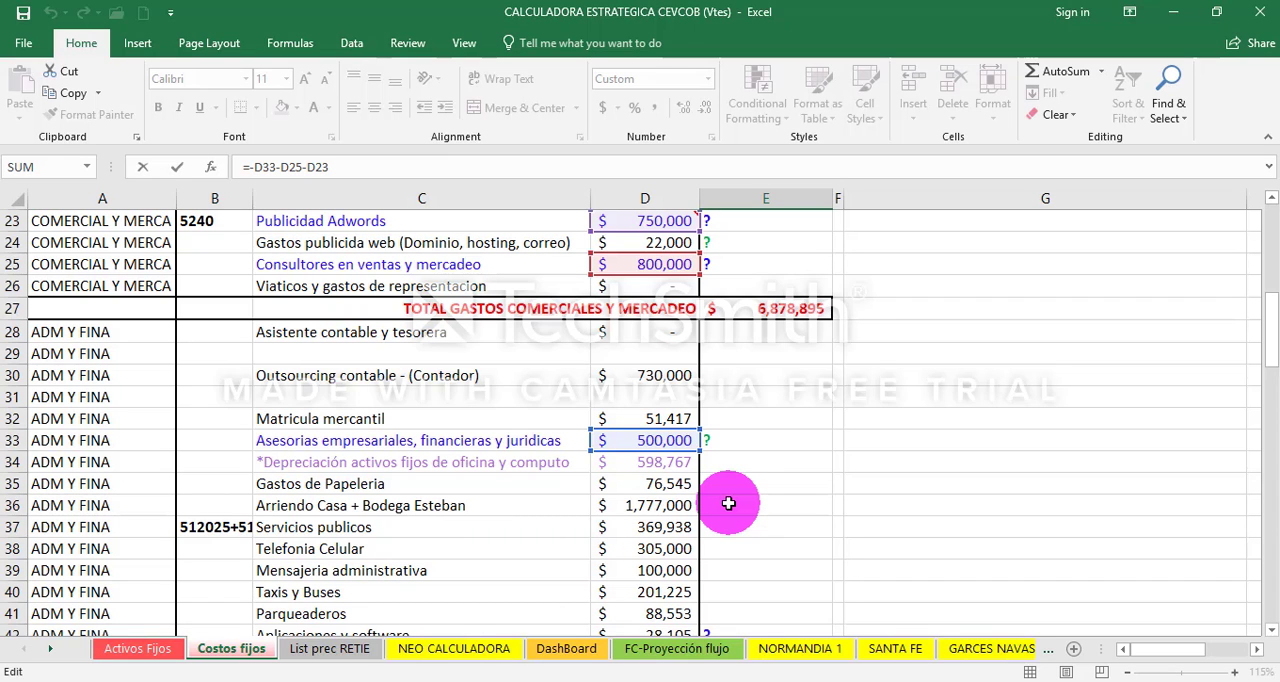
scroll(728, 503, up, 3)
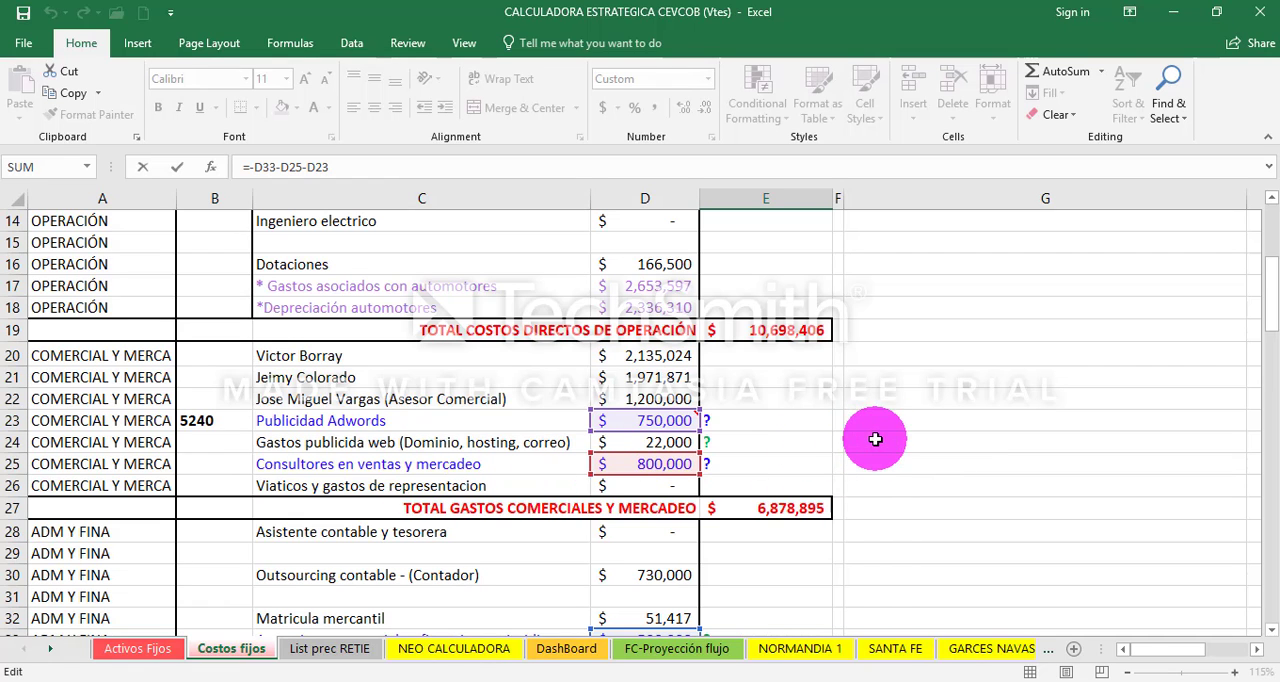
drag(1270, 288, 1123, 414)
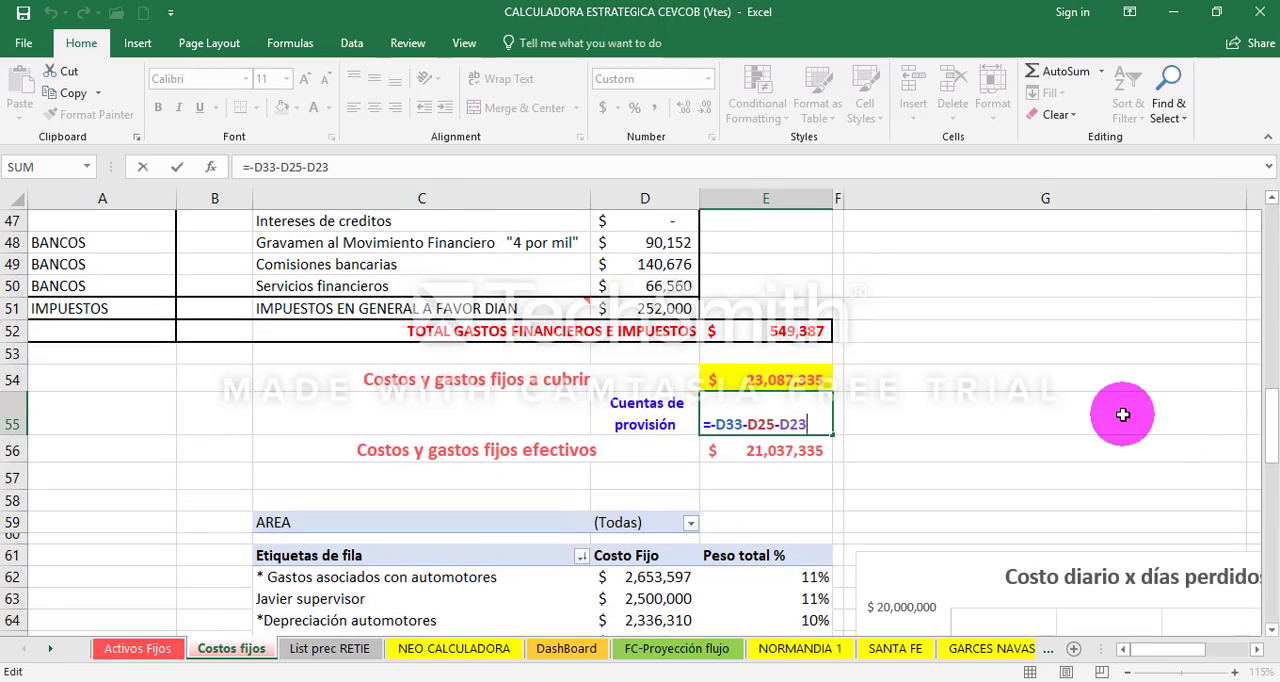
key(Escape)
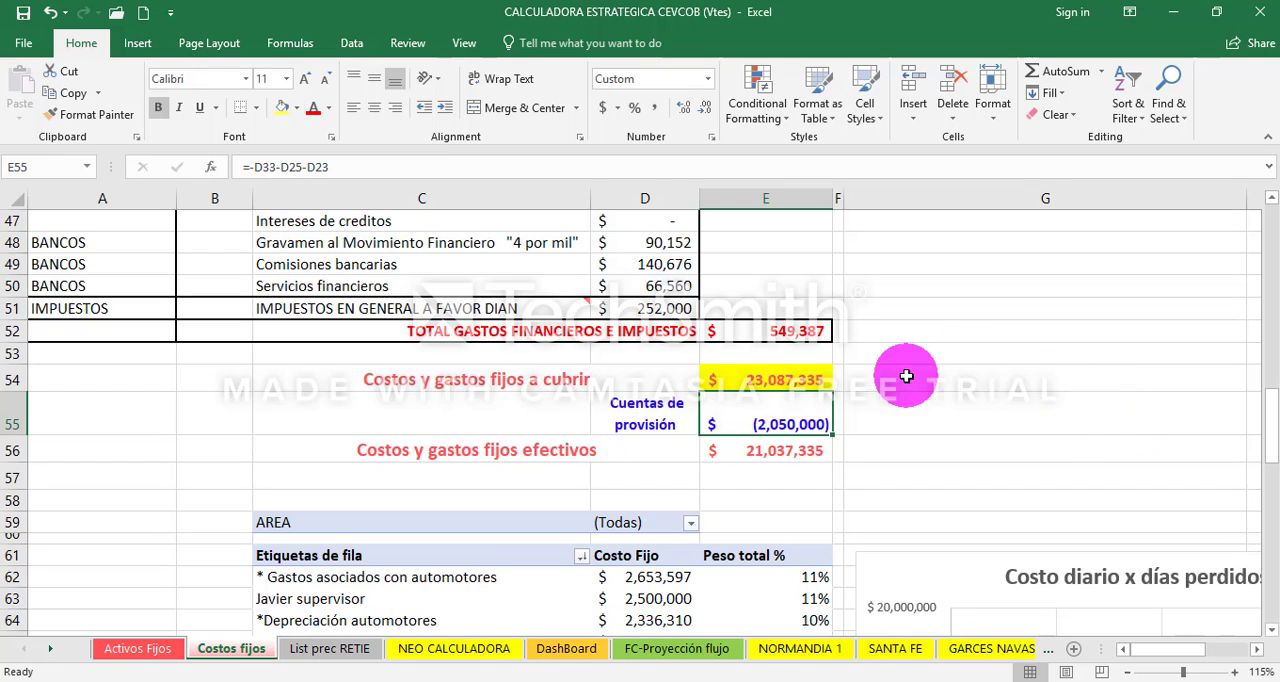
drag(672, 422, 798, 438)
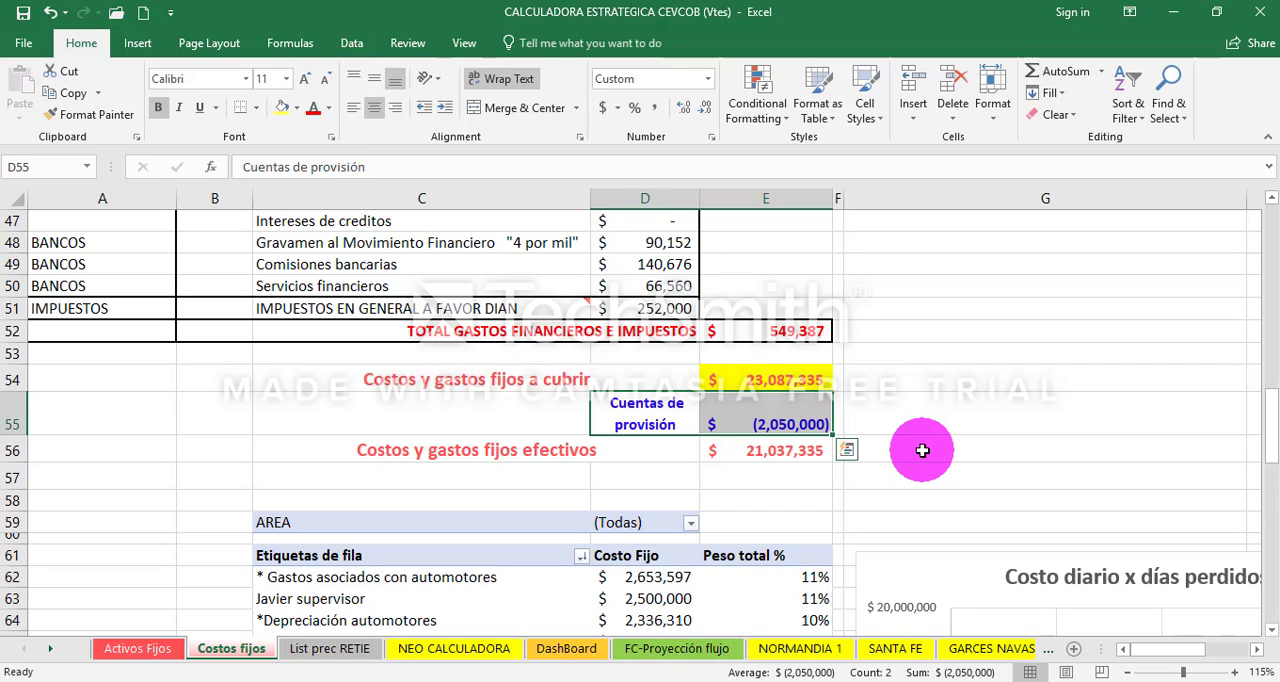
- Copy the Costos y gastos fijos a cubrir total in E54 into the NORMANDIA 1 Costos Fijos cell, L6, of FLUJO DE TRABAJO TESORERIA as values only
click(771, 378)
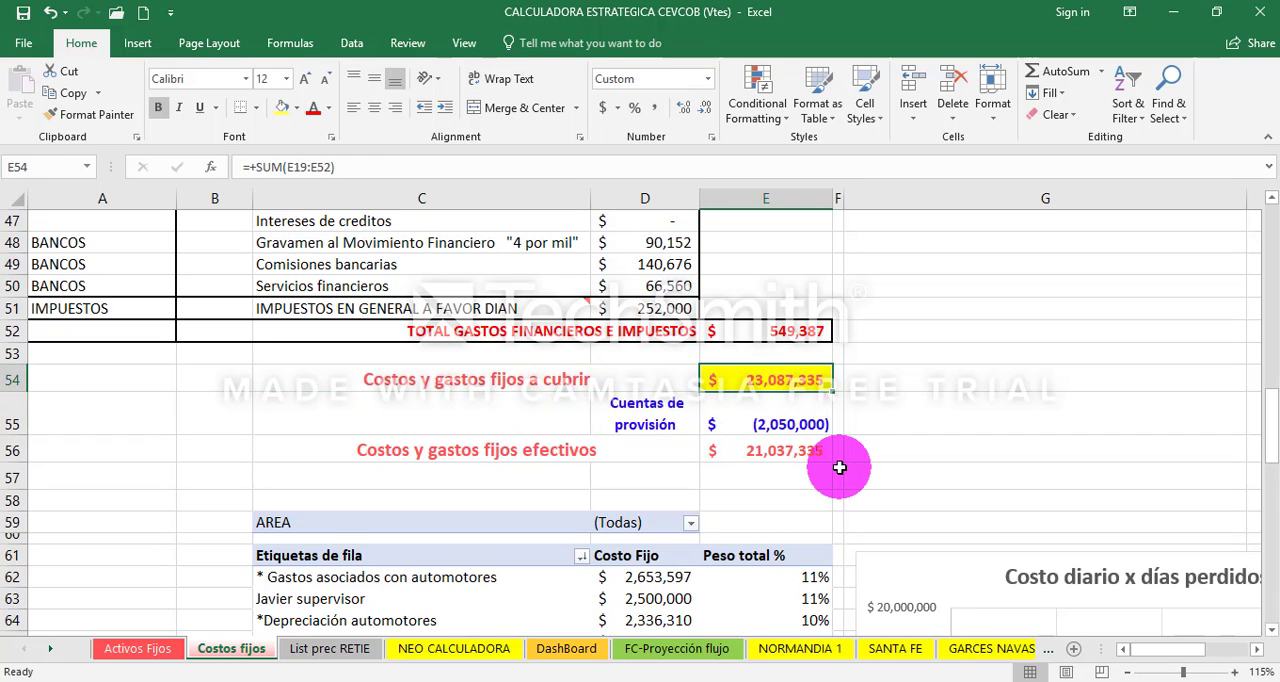
key(ctrl+c)
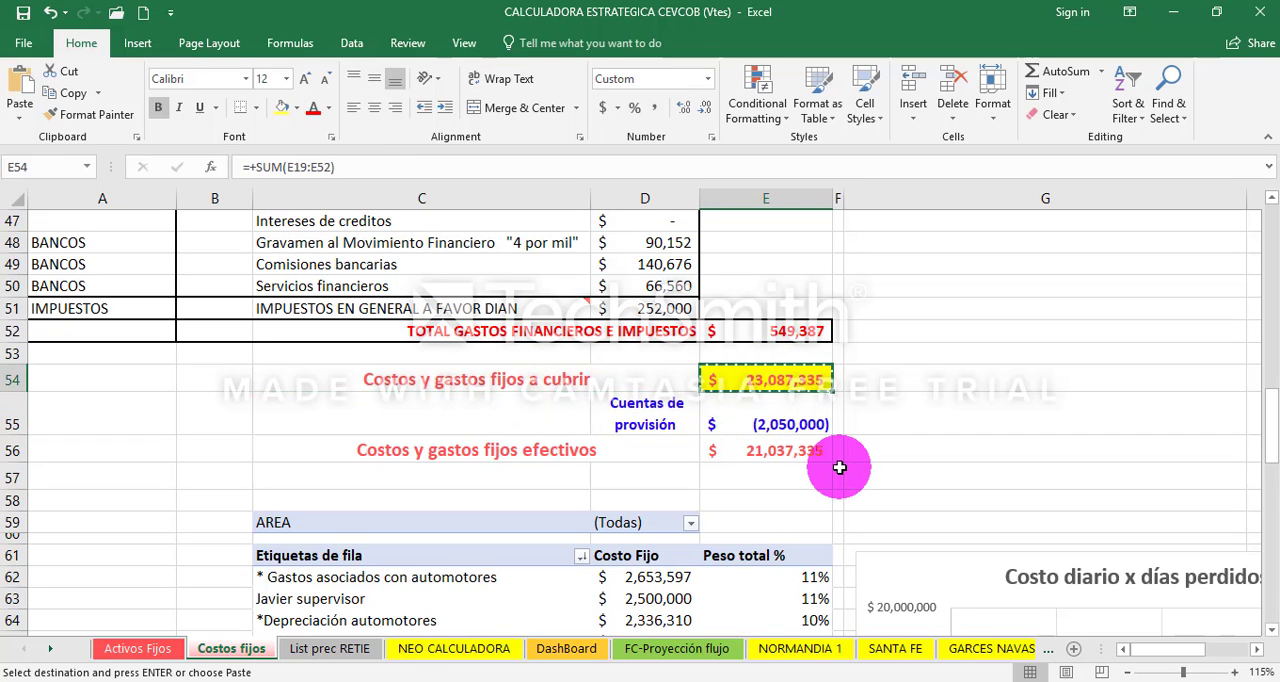
right_click(763, 380)
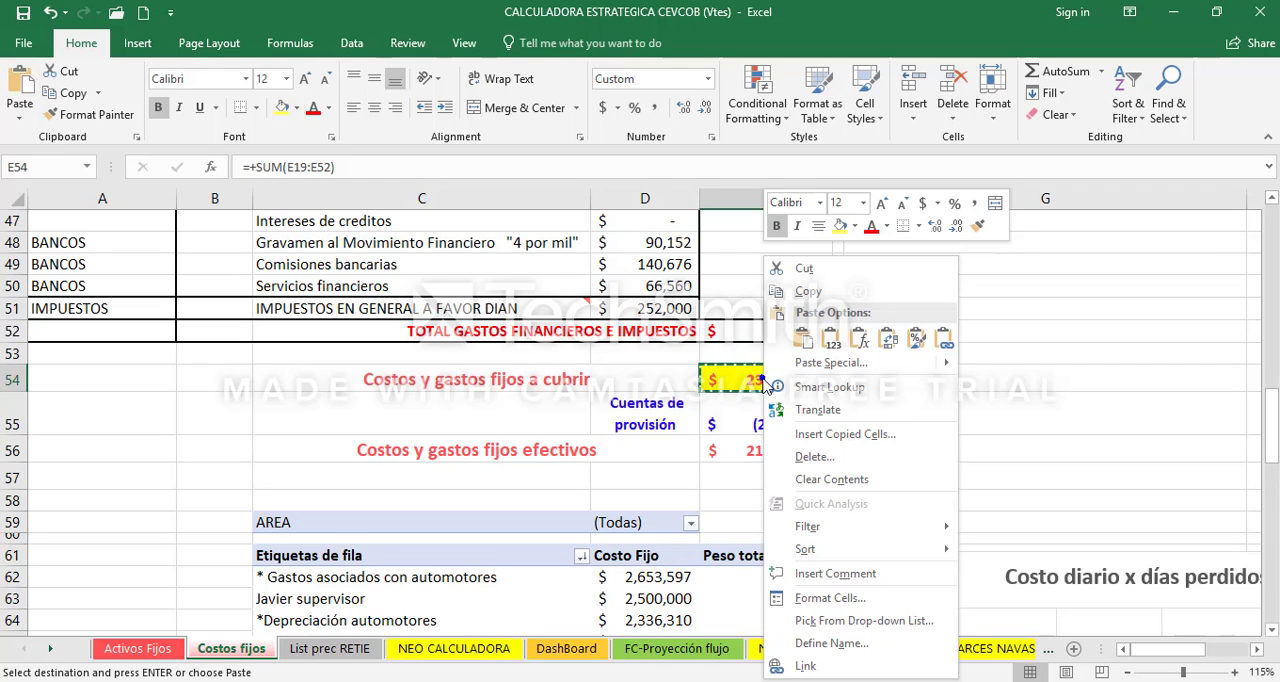
click(803, 293)
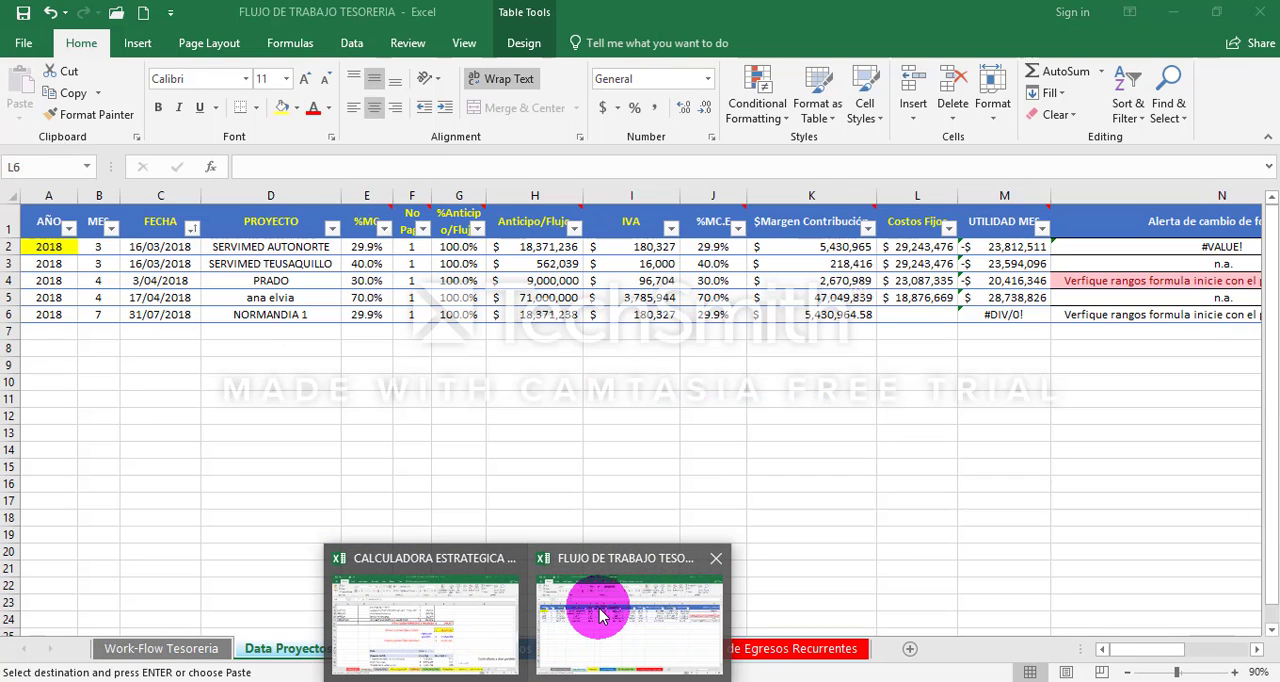
click(600, 615)
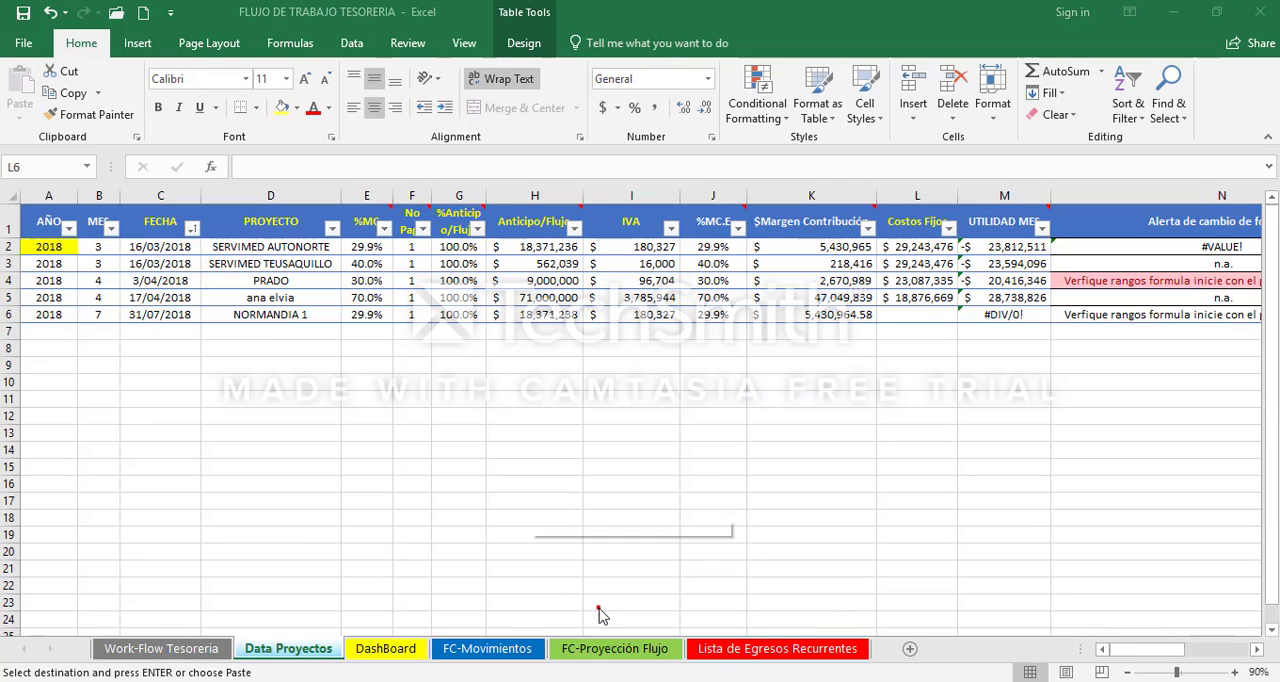
right_click(905, 314)
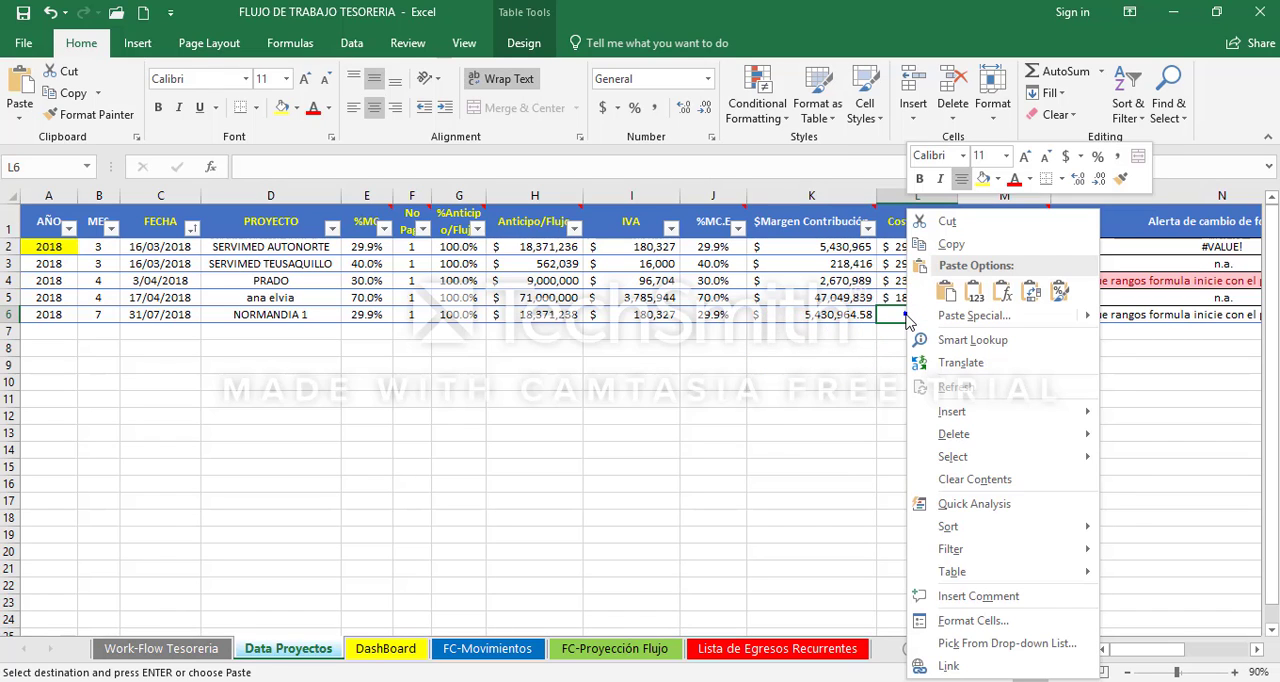
click(977, 292)
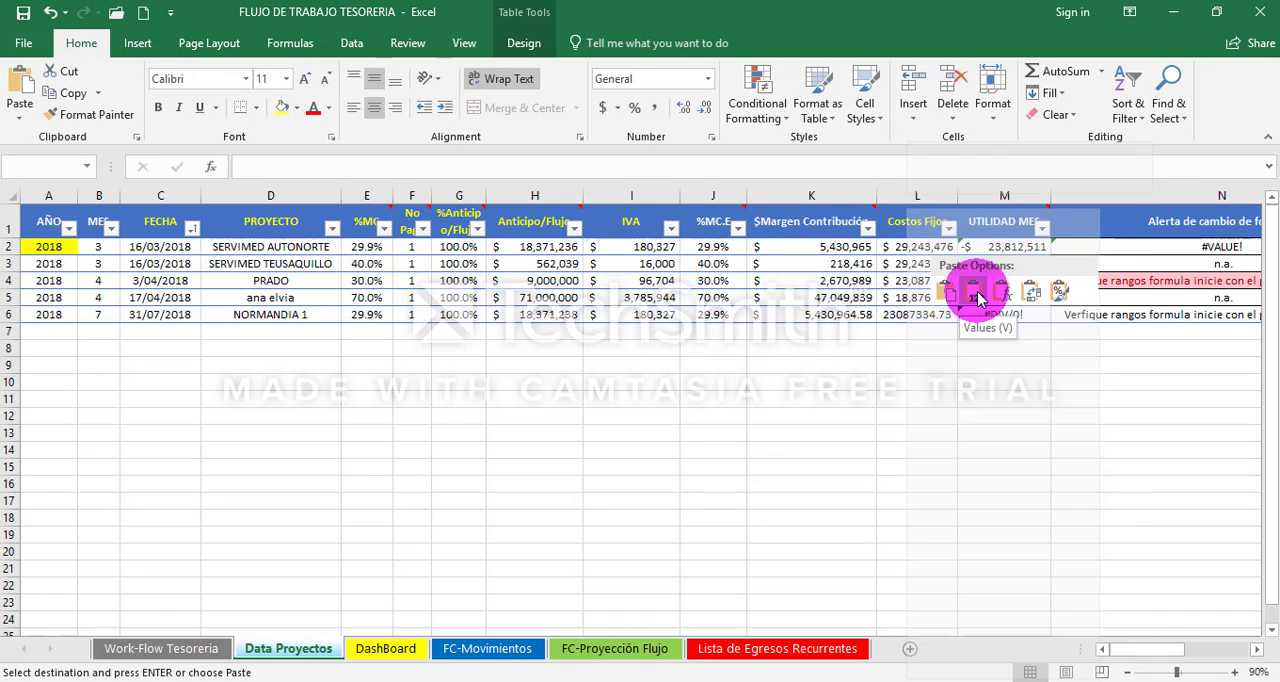
- Examine the NORMANDIA 1 UTILIDAD MES result in M6 and its Alerta de cambio de formula in N6
key(Right)
key(Right)
key(Right)
key(Right)
key(Left)
key(Left)
key(Left)
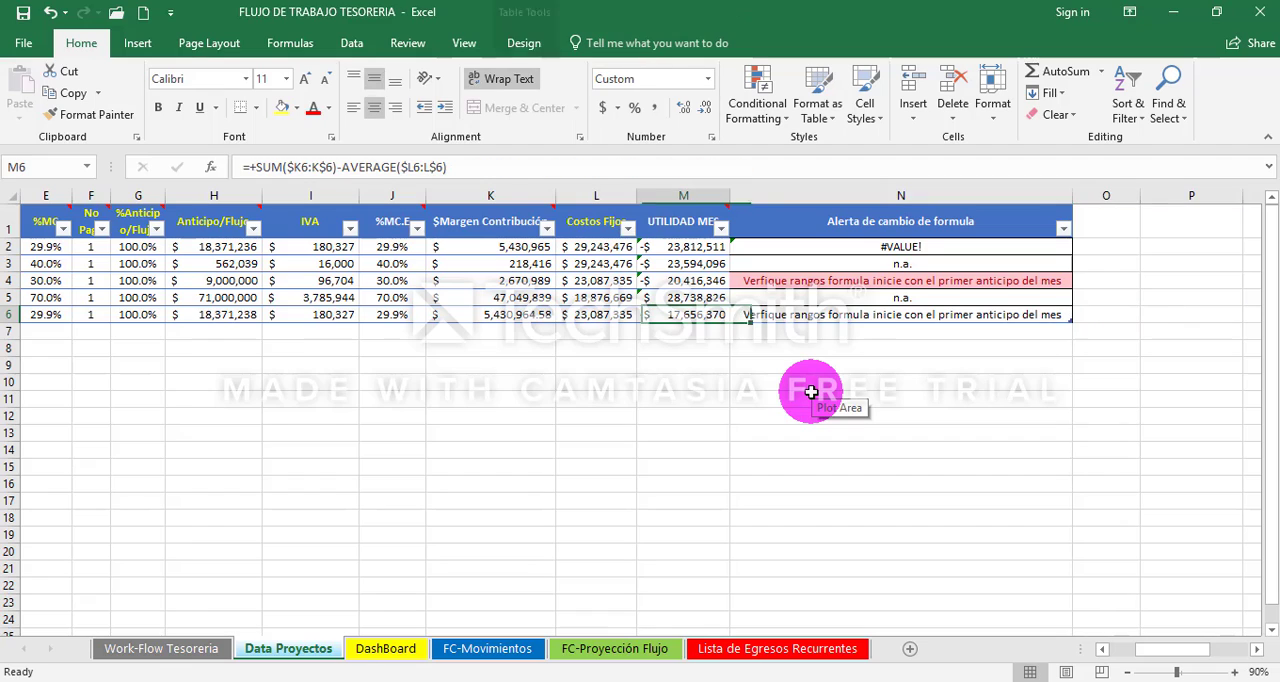
click(684, 195)
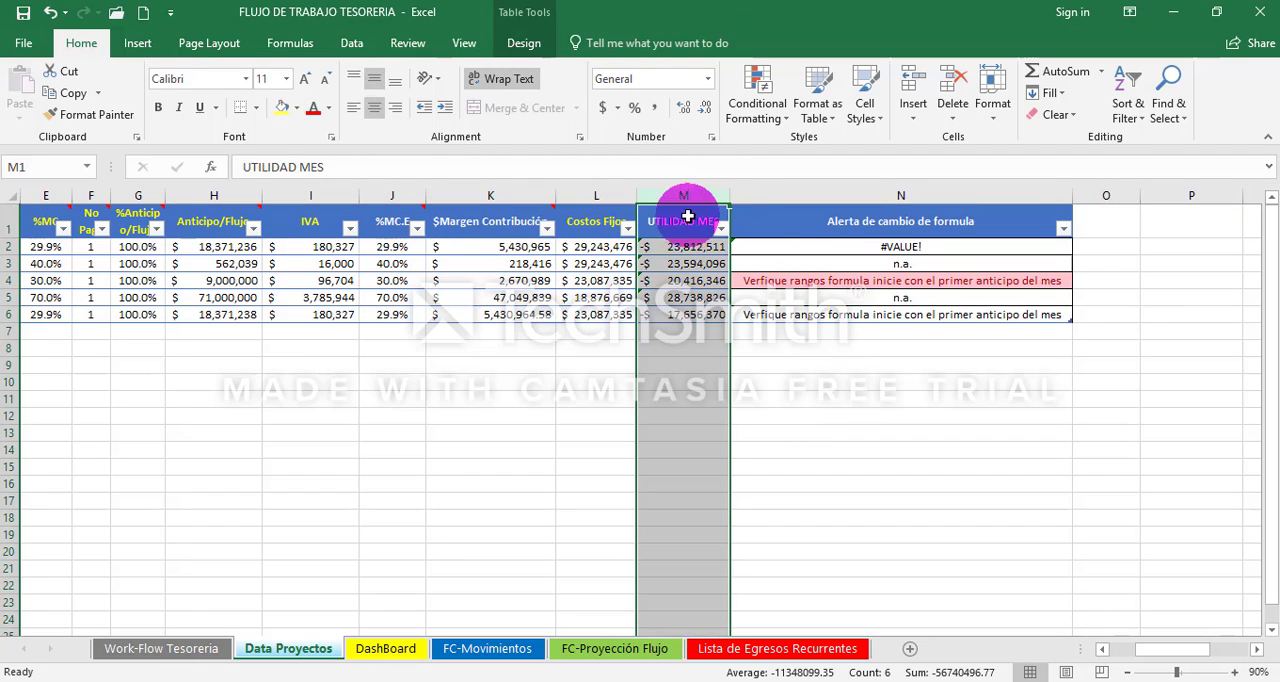
click(687, 313)
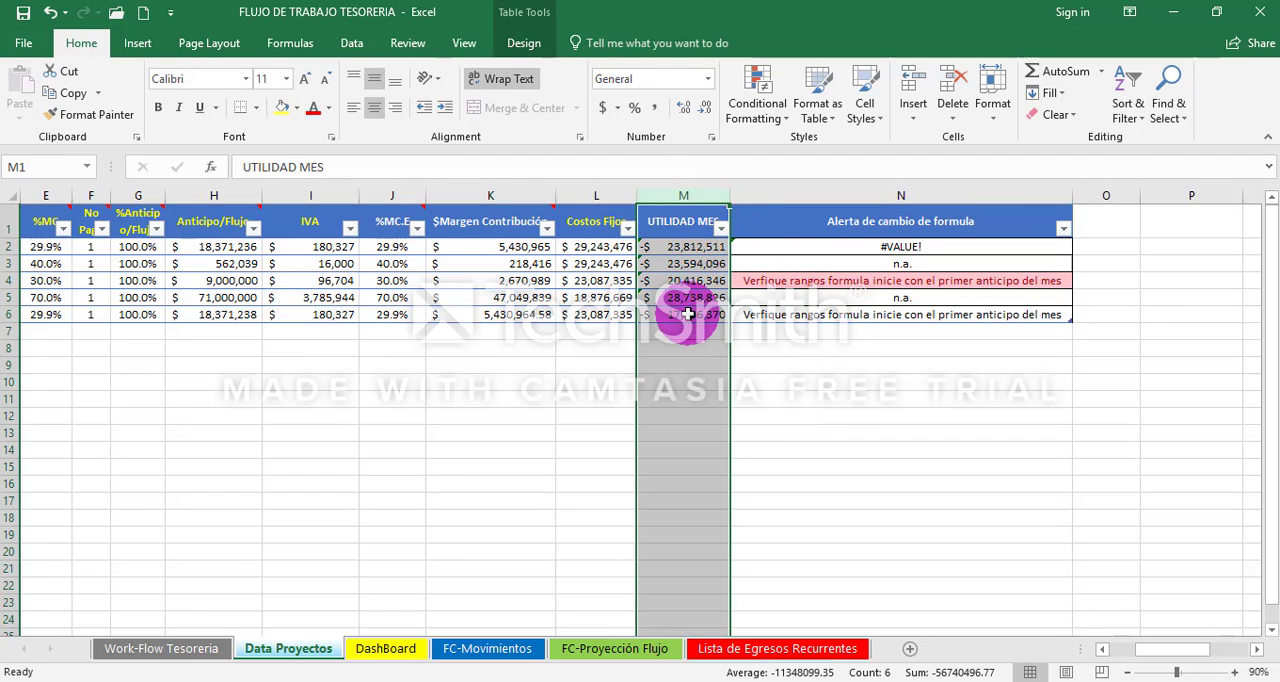
click(778, 315)
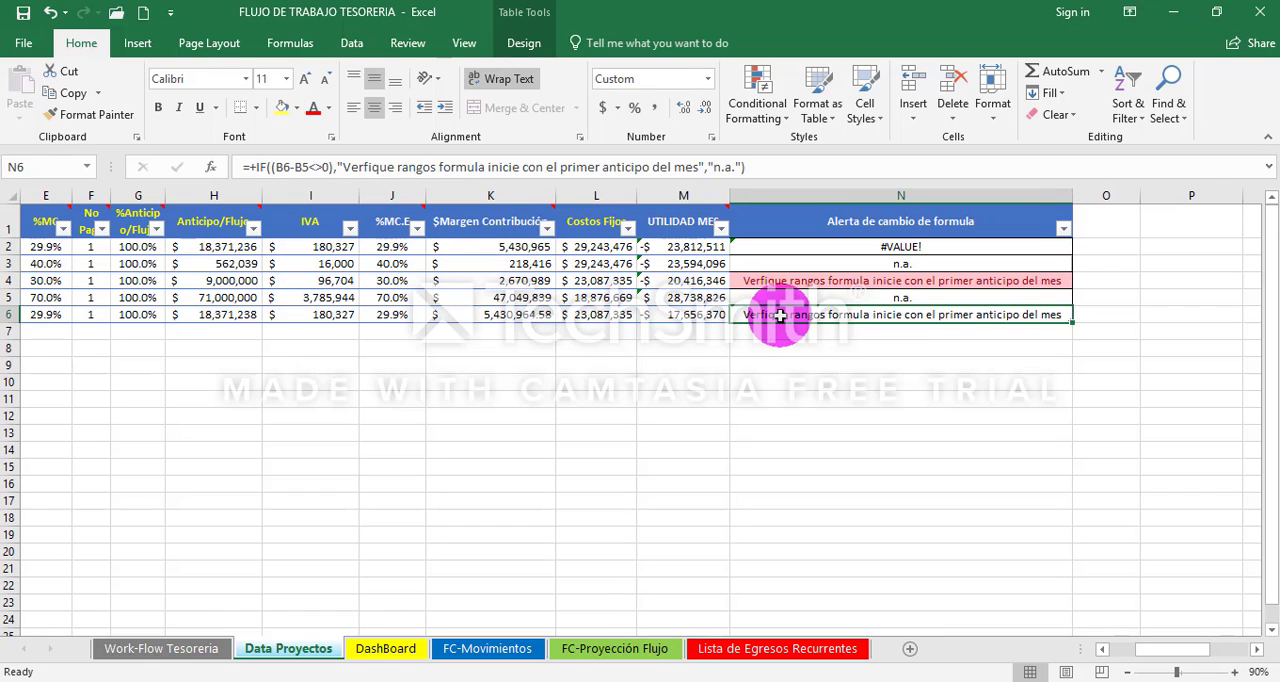
- Compare the MES and FECHA values of the NORMANDIA 1 row with those of the preceding project rows
key(Left)
key(Home)
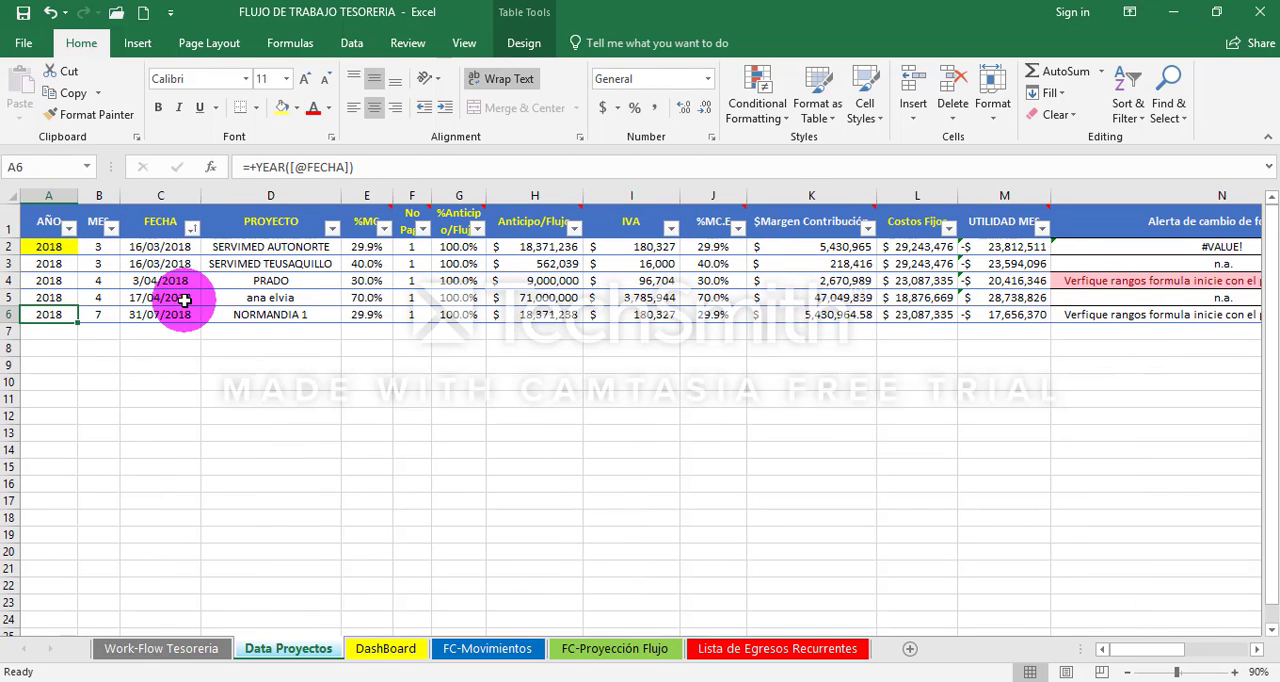
drag(110, 247, 110, 295)
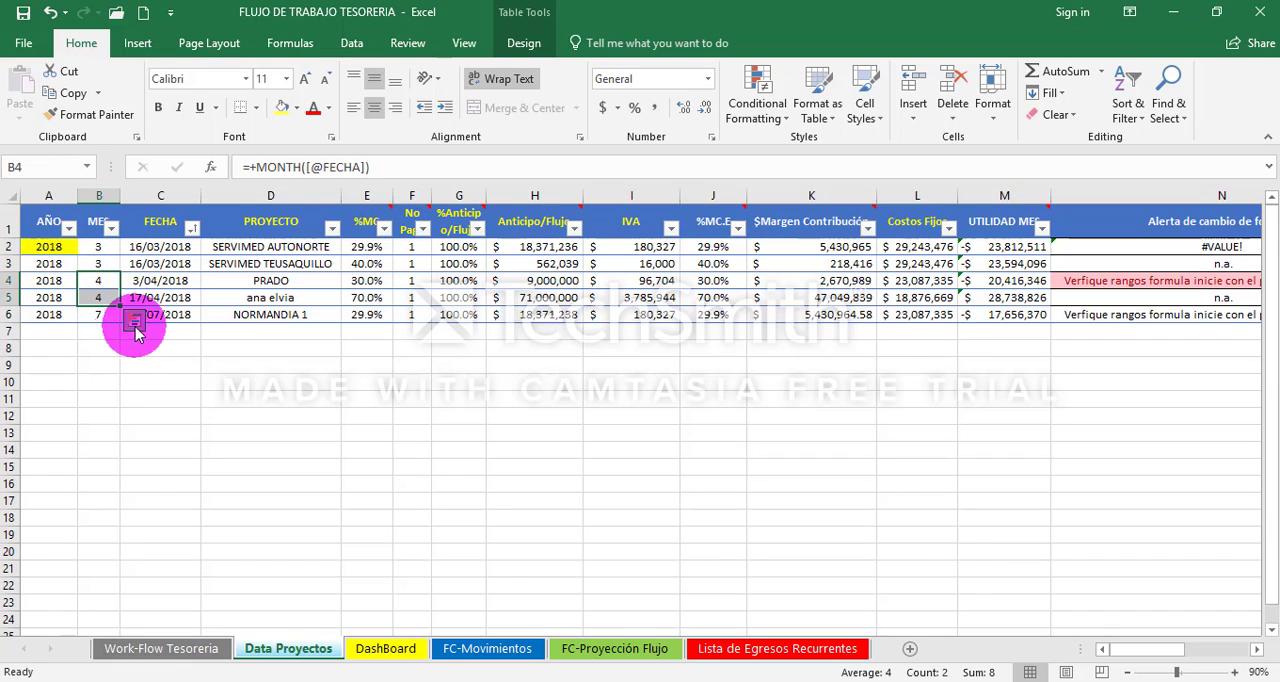
click(168, 314)
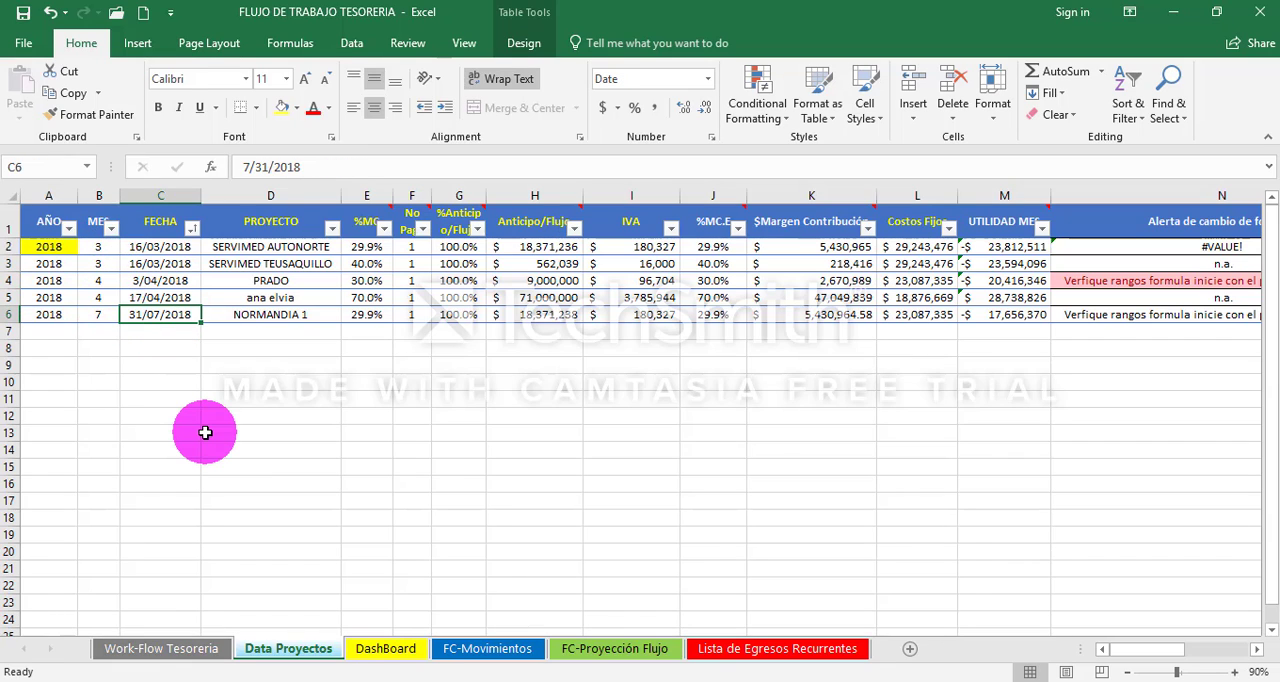
key(Up)
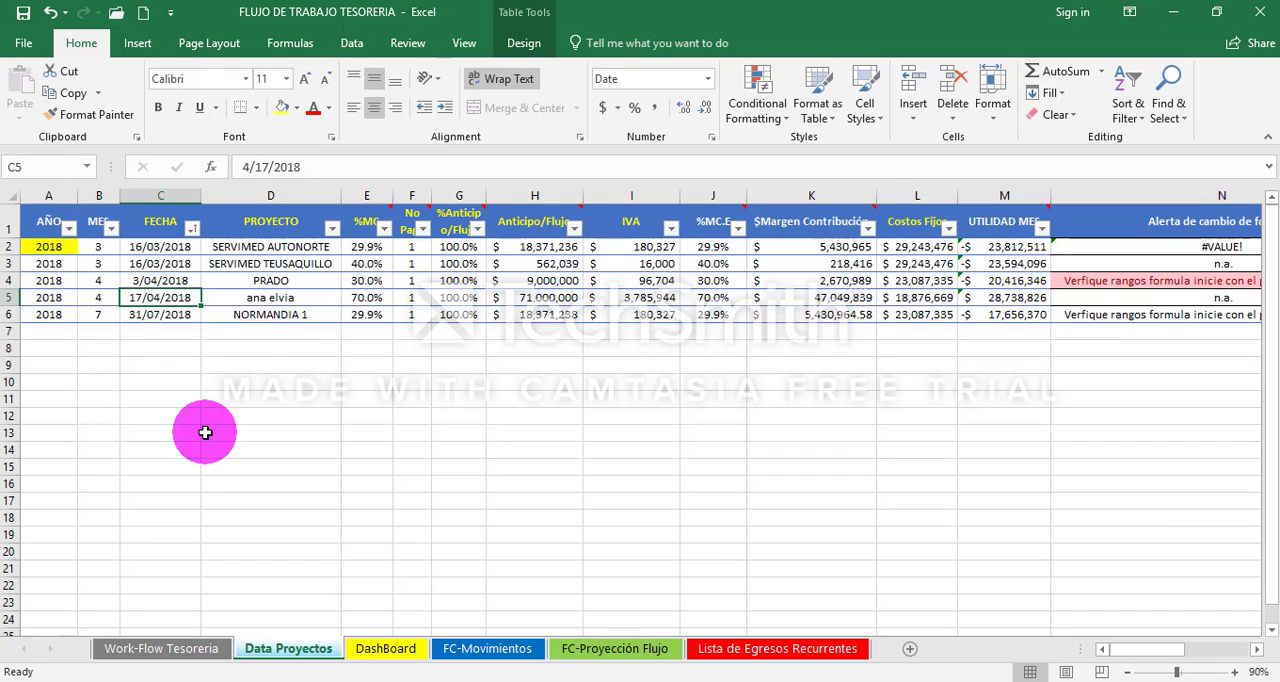
key(Down)
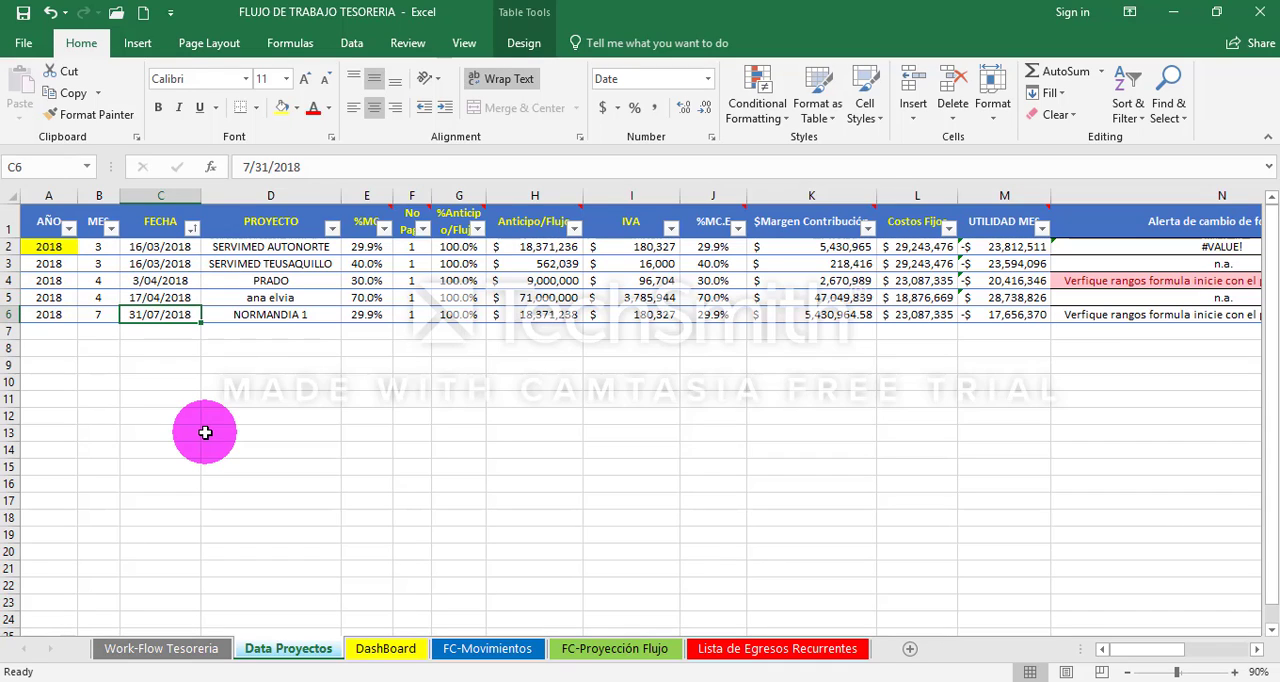
key(Left)
key(Up)
key(Up)
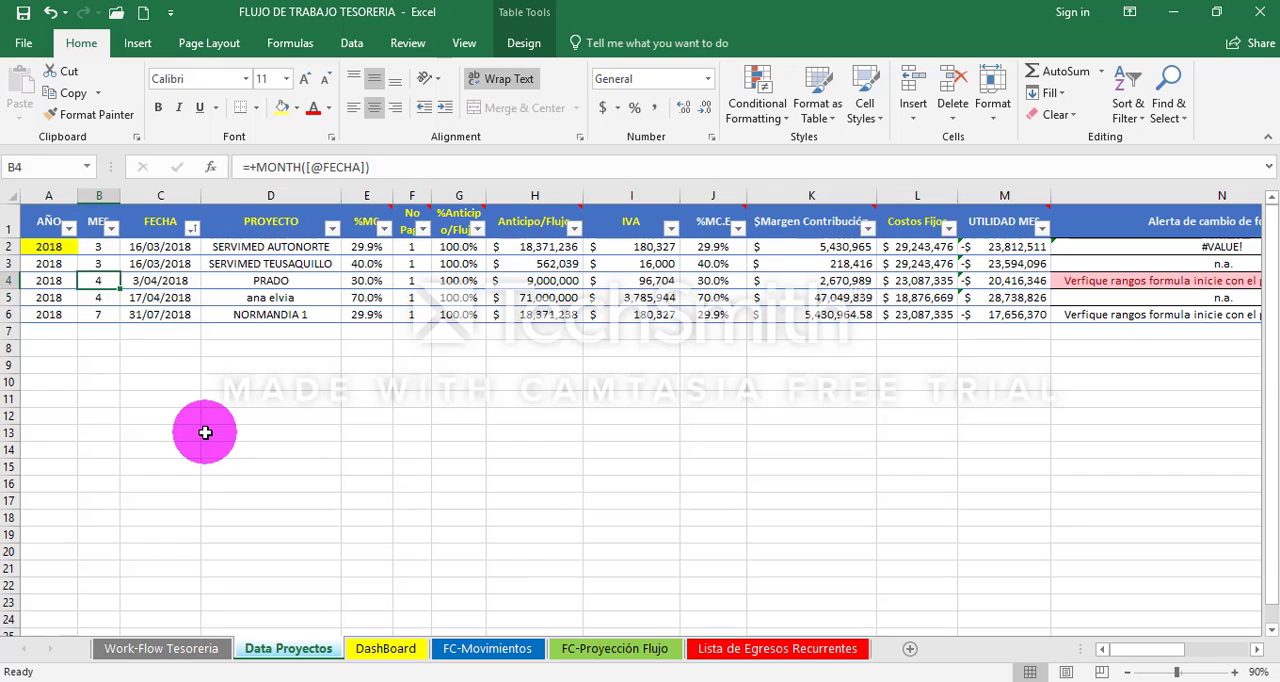
key(Down)
key(Down)
key(Up)
key(Up)
key(Down)
key(Down)
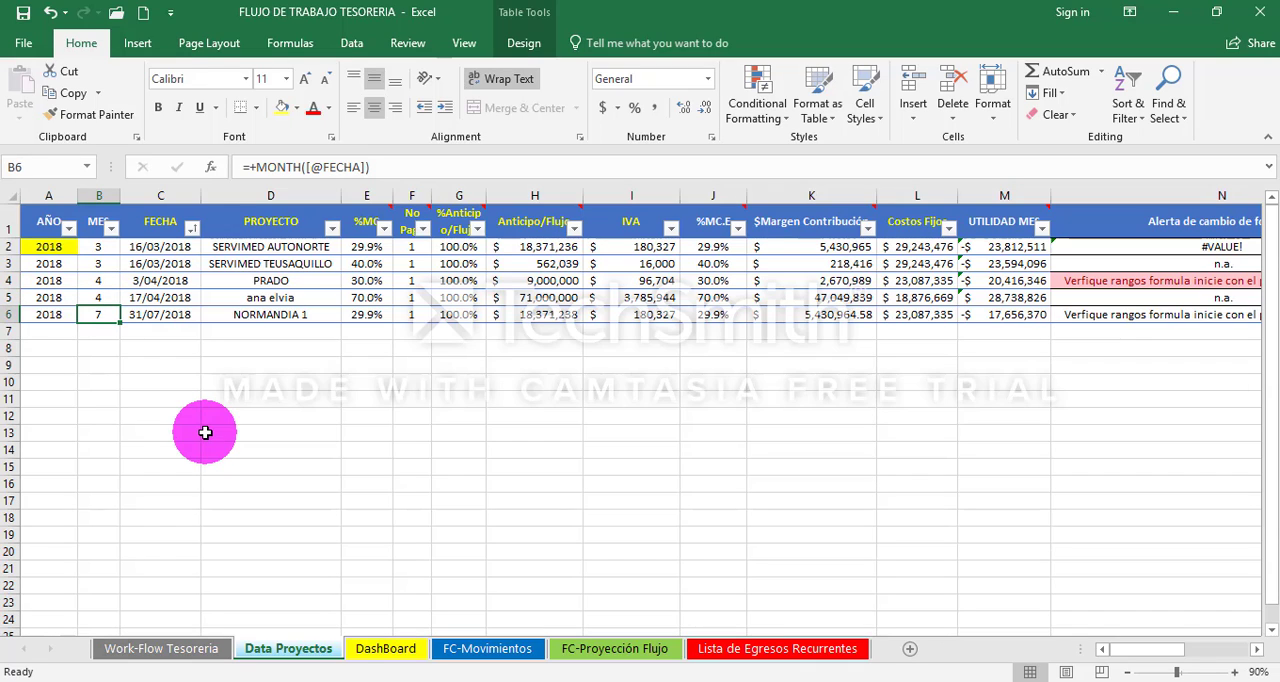
- Review the NORMANDIA 1 row across to the alert formula in N6 and the UTILIDAD MES formula in M6
key(Right)
key(Right)
key(Right)
key(Right)
key(Right)
key(Right)
key(Right)
key(Right)
key(Right)
key(Right)
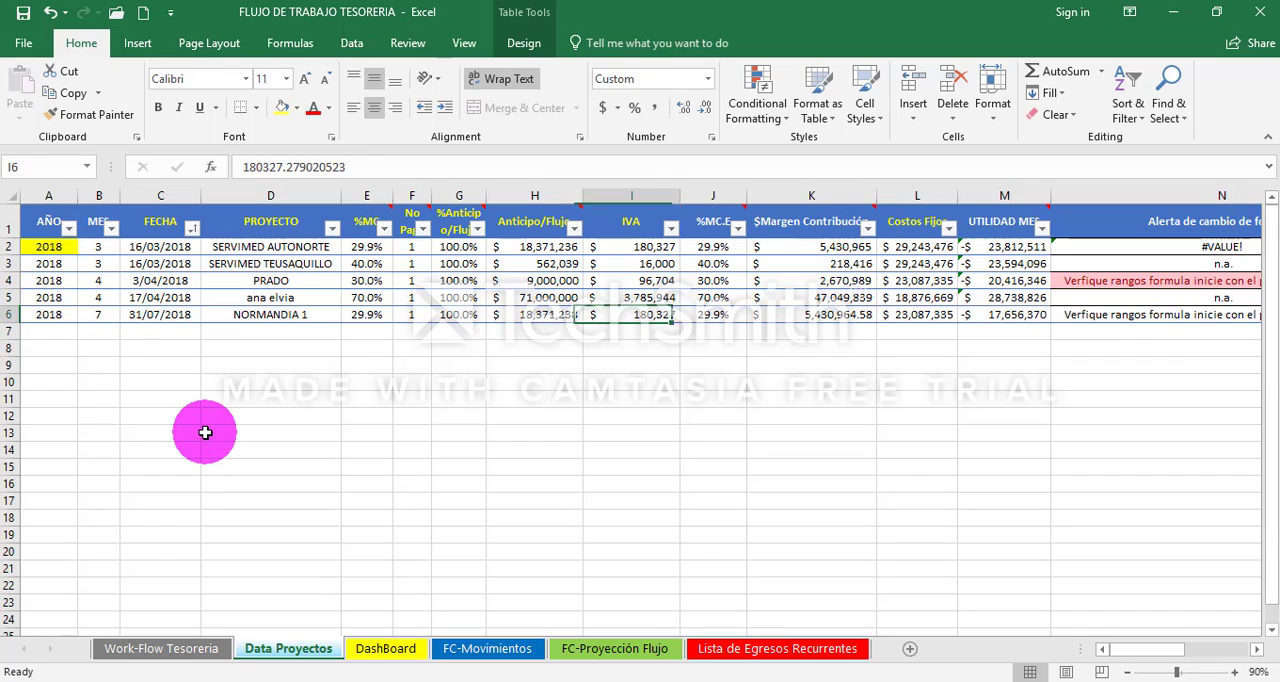
key(Right)
key(Right)
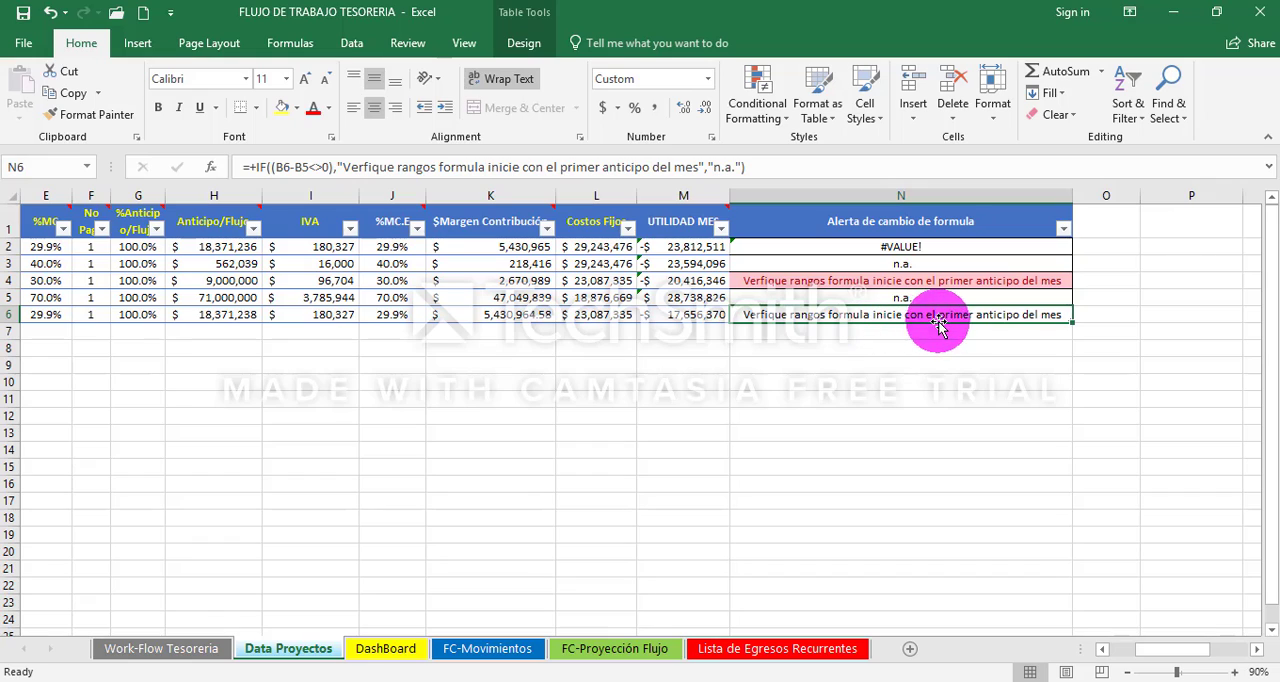
key(Left)
key(Right)
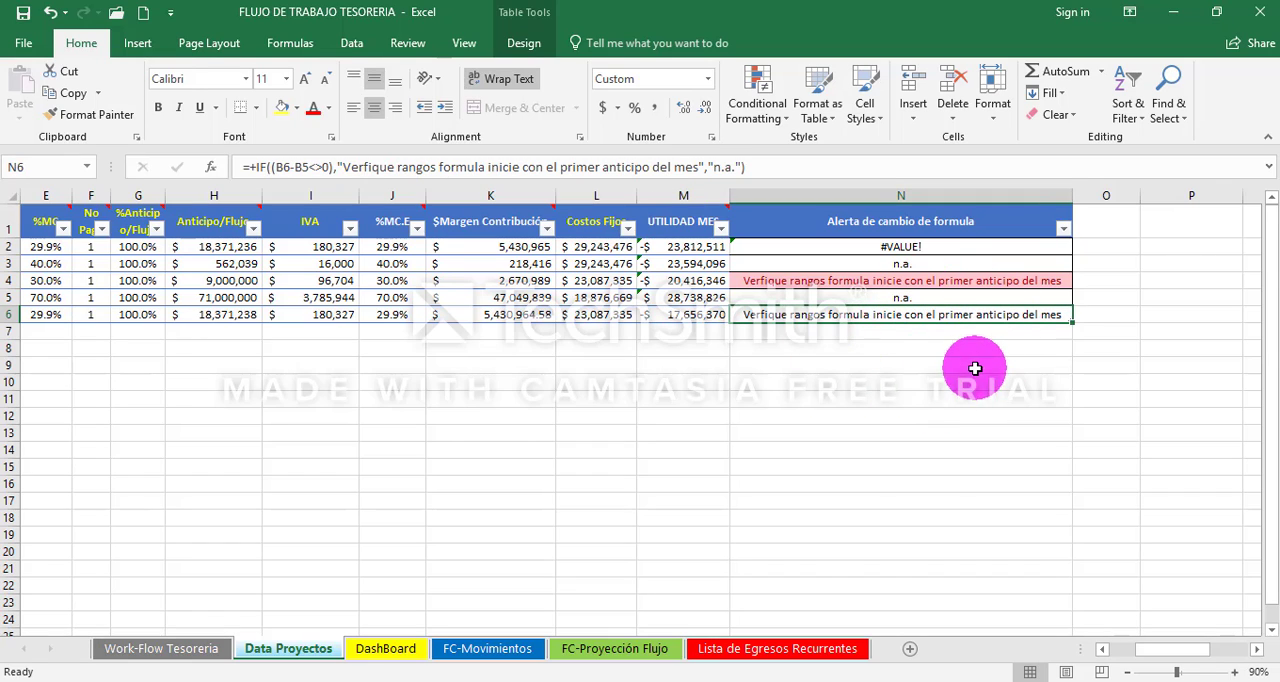
key(Left)
key(Left)
key(Left)
key(Left)
key(Left)
key(Left)
key(Left)
key(Left)
key(Left)
key(Left)
key(Left)
key(Left)
key(Left)
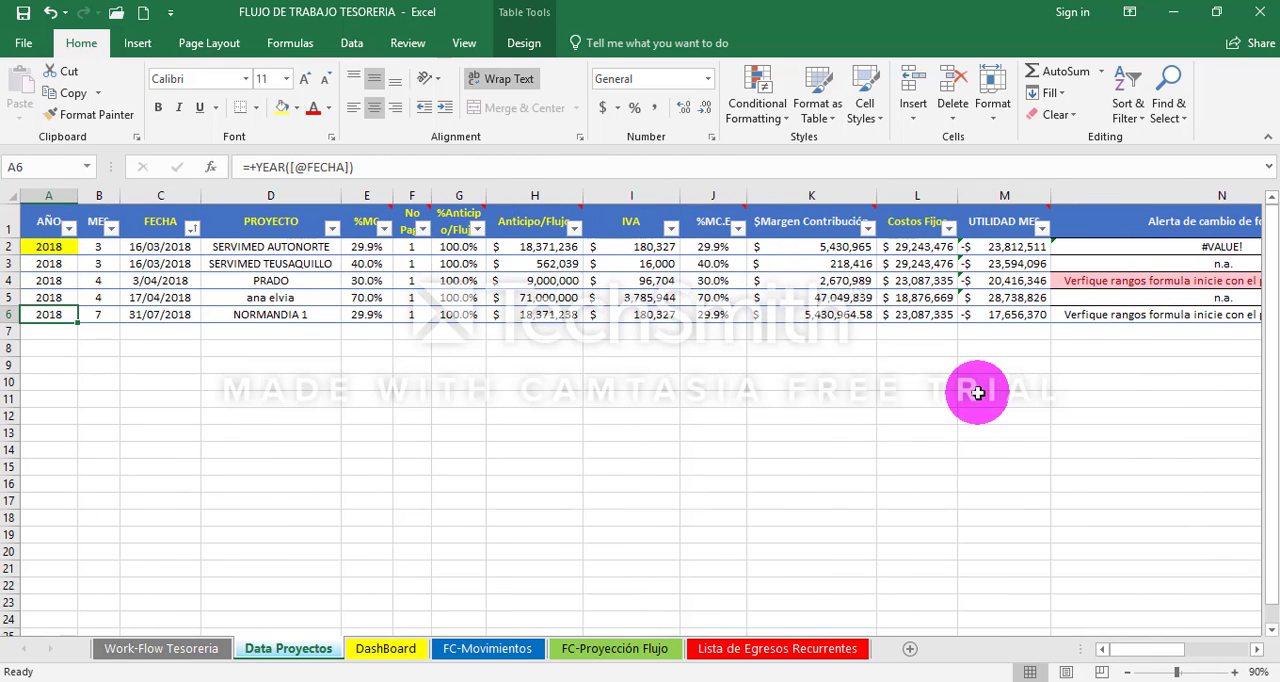
key(Right)
key(Right)
key(Right)
key(Right)
key(Right)
key(Right)
key(Right)
key(Right)
key(Right)
key(Right)
key(Right)
key(Right)
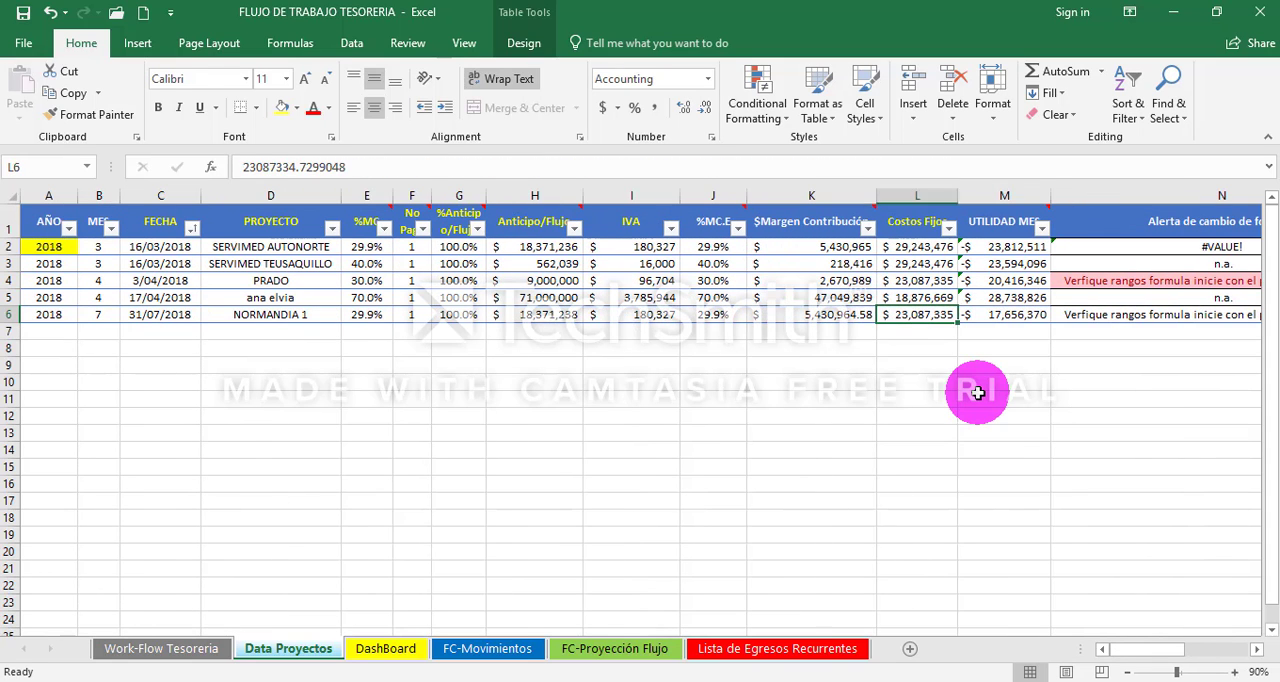
key(Right)
key(Left)
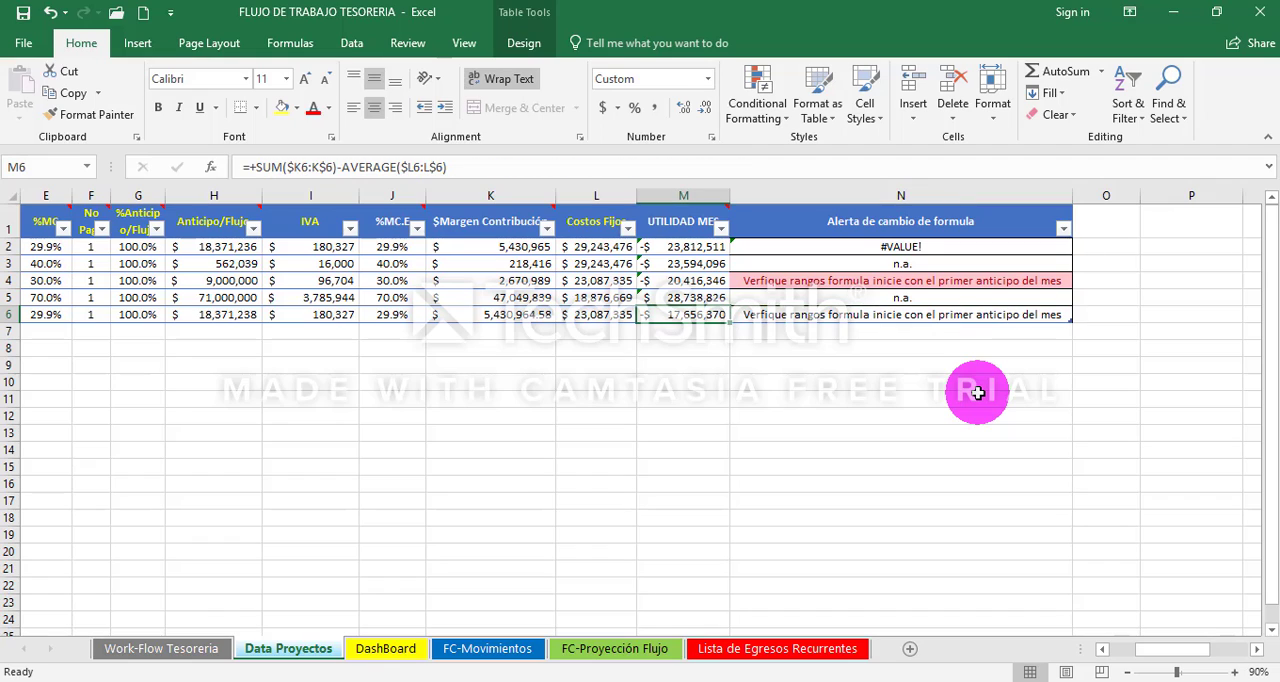
- Try extending the NORMANDIA 1 UTILIDAD MES formula in M6 to rows 3 through 6, as =+SUM($K3:K$6)-AVERAGE($L3:L$6)
click(763, 366)
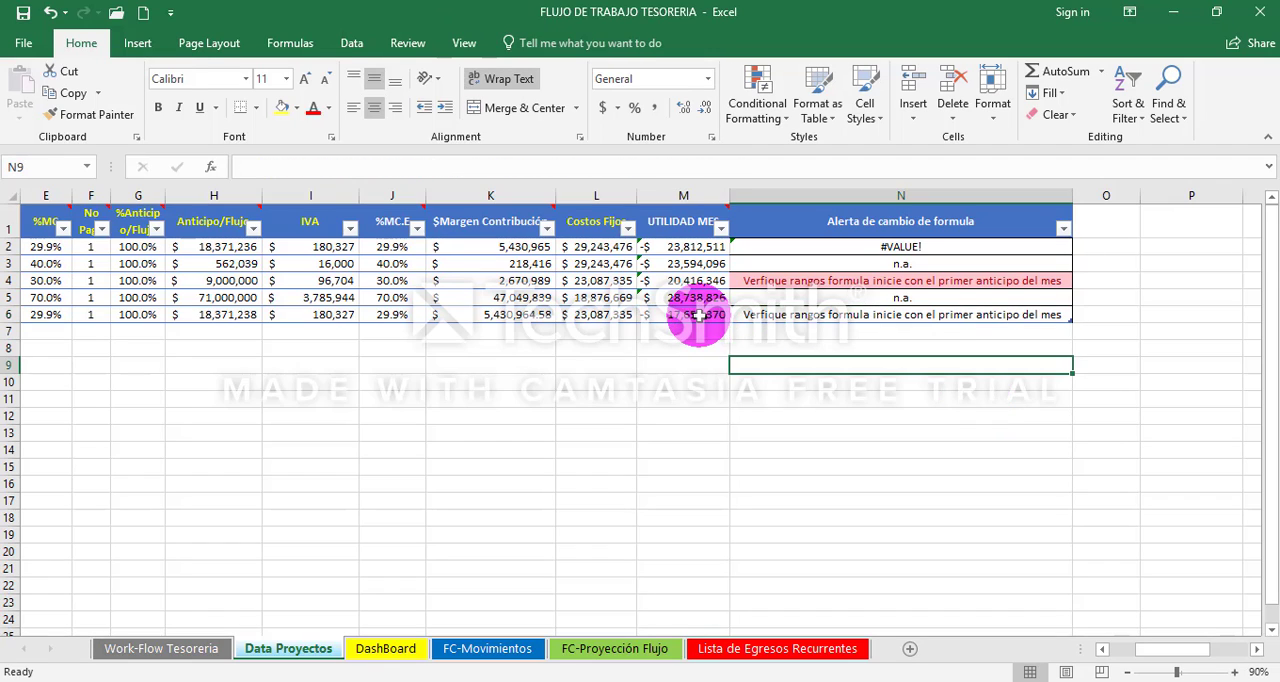
click(684, 316)
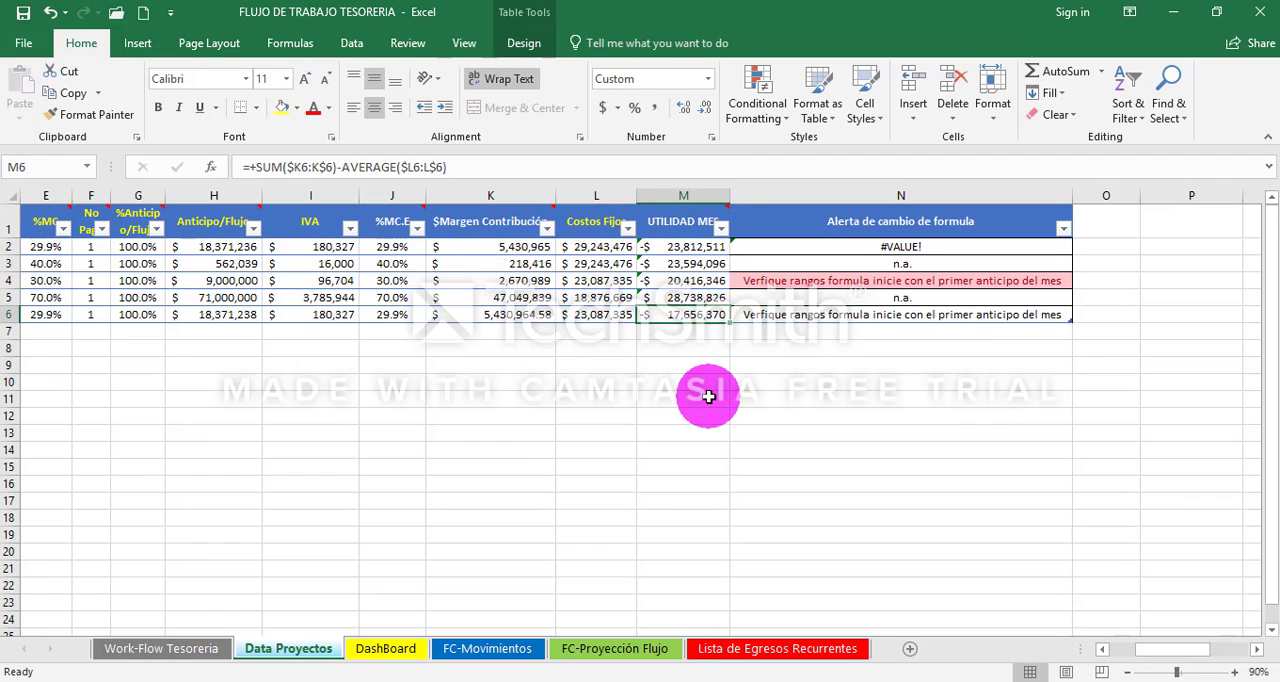
key(F2)
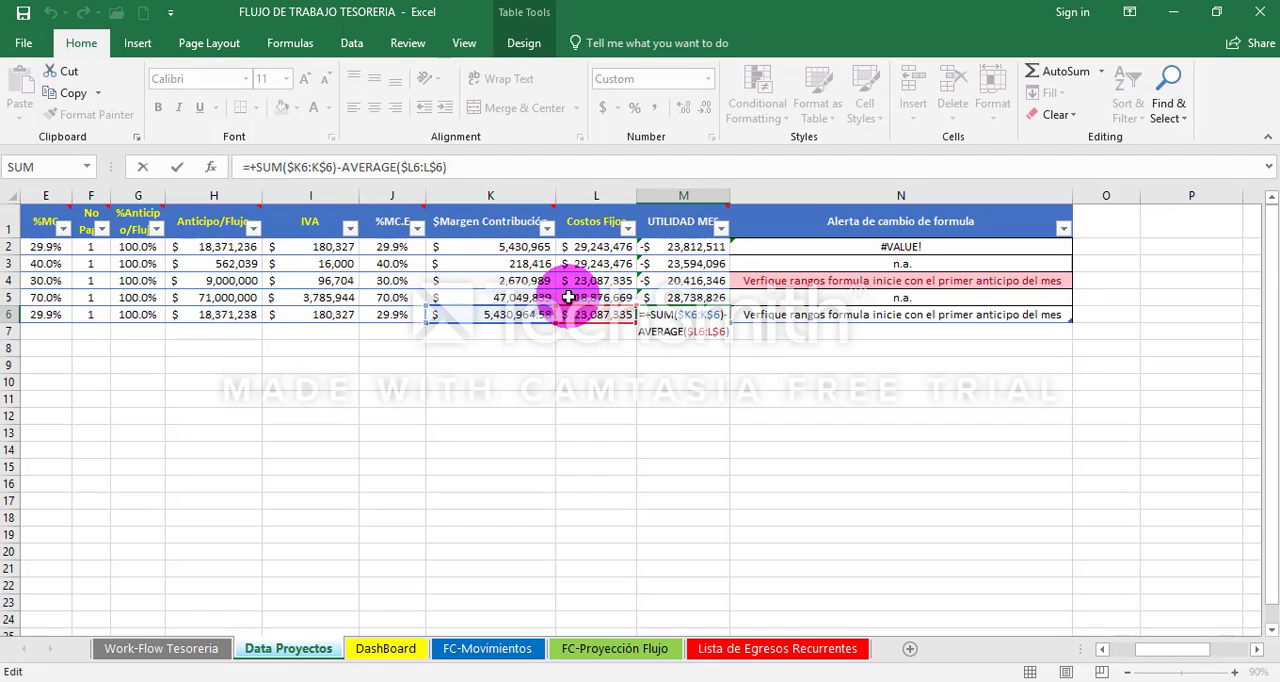
drag(520, 312, 589, 320)
key(ctrl+z)
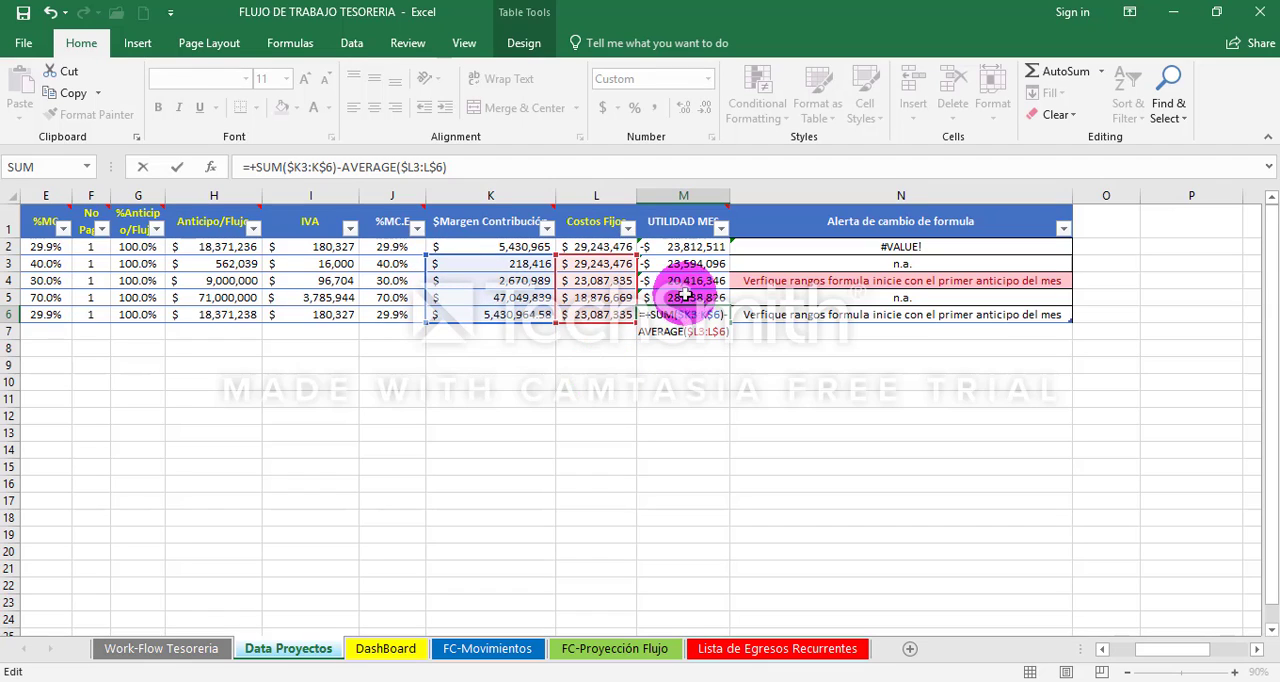
key(Return)
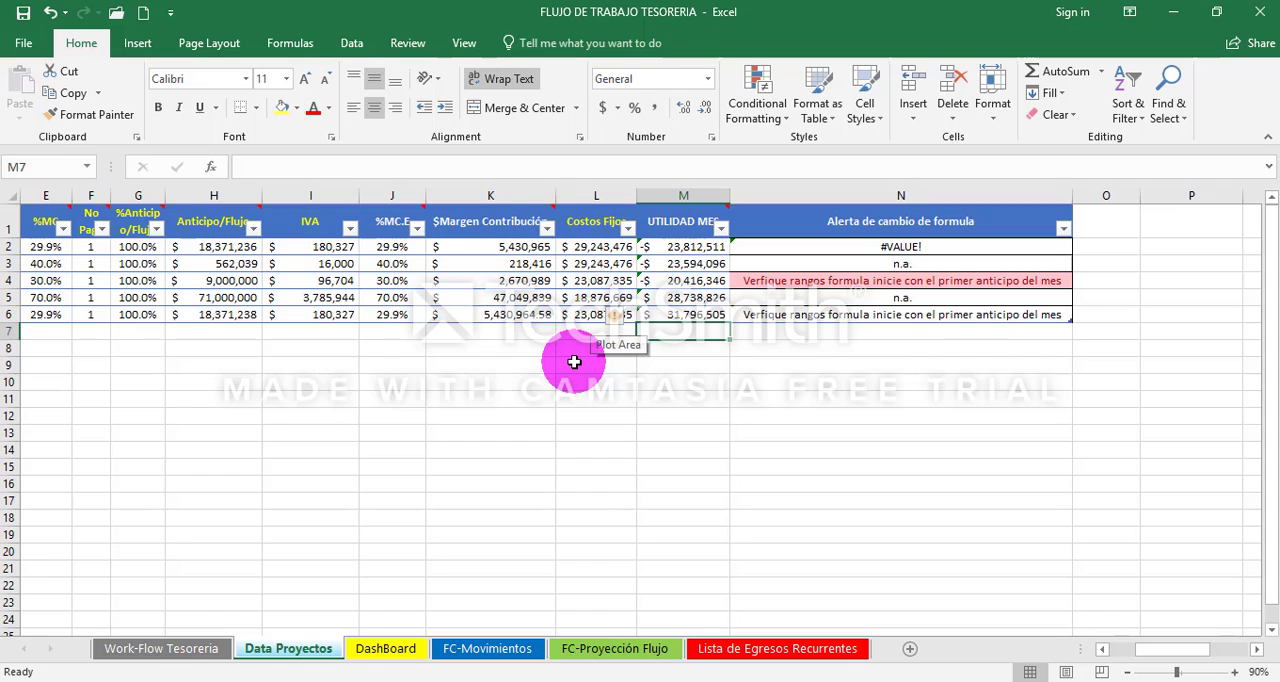
- Restrict the UTILIDAD MES formula in M6 back to the NORMANDIA 1 row, as =+SUM($K6:K$6)-AVERAGE($L6:L$6)
key(Up)
key(F2)
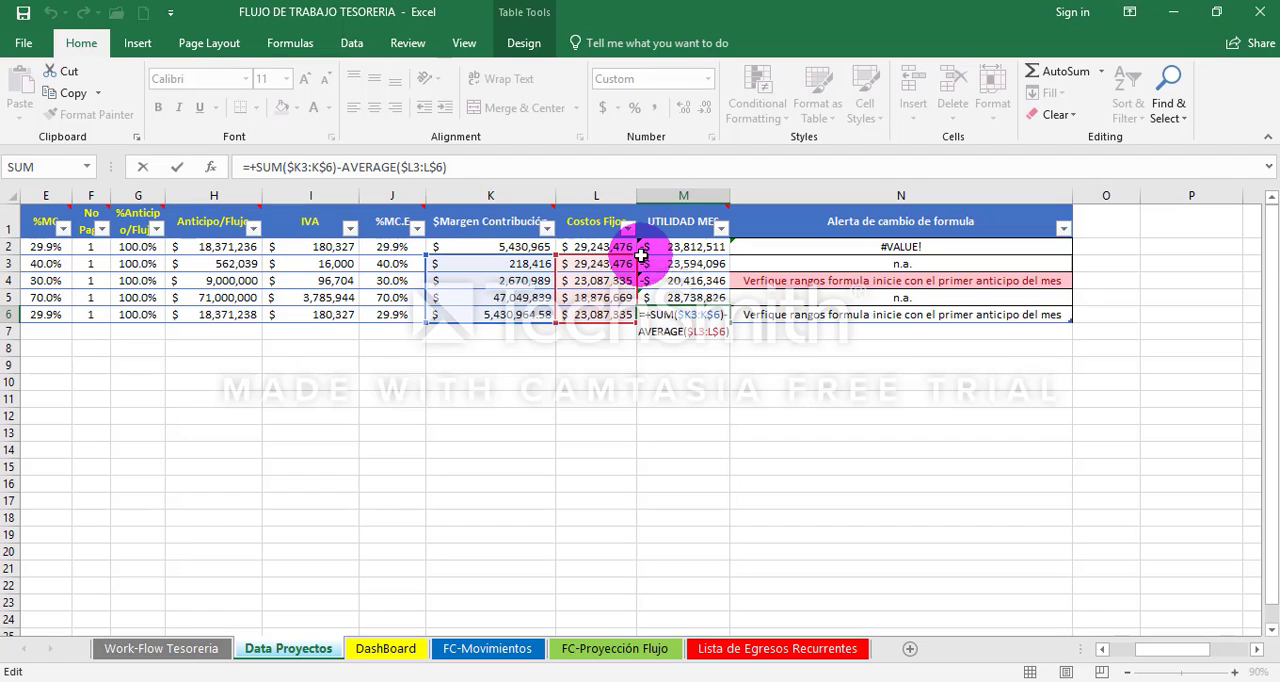
drag(634, 255, 628, 305)
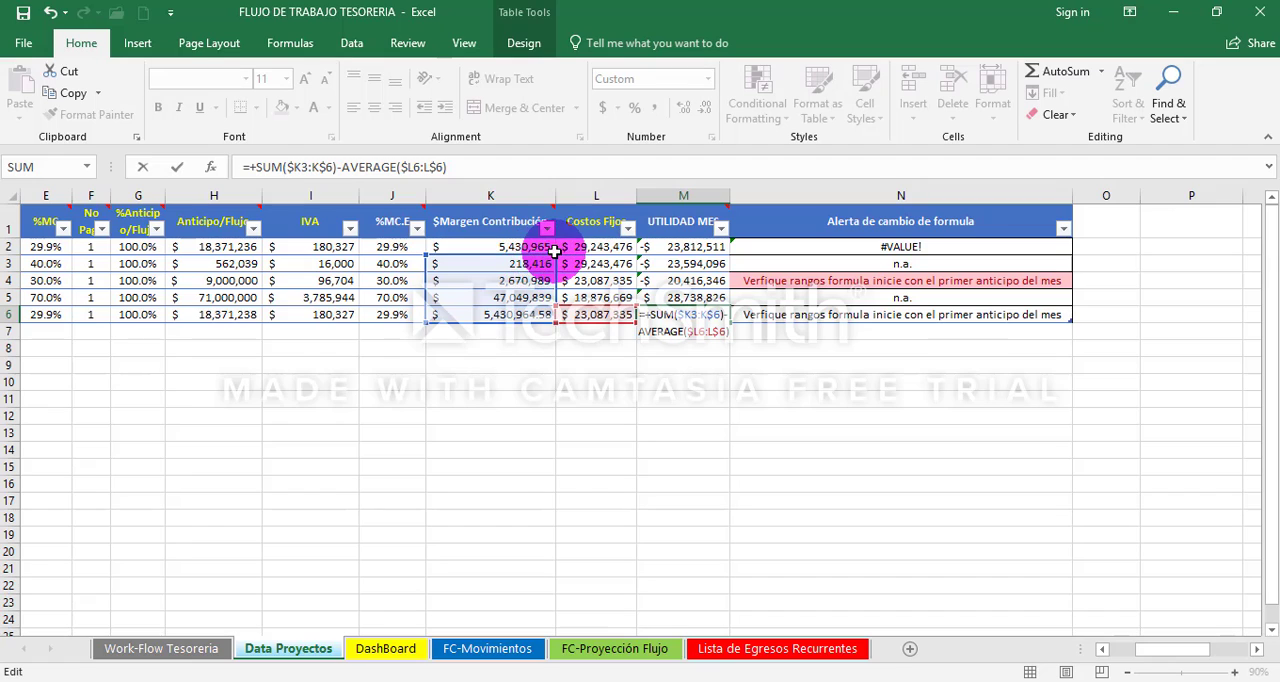
drag(553, 256, 503, 326)
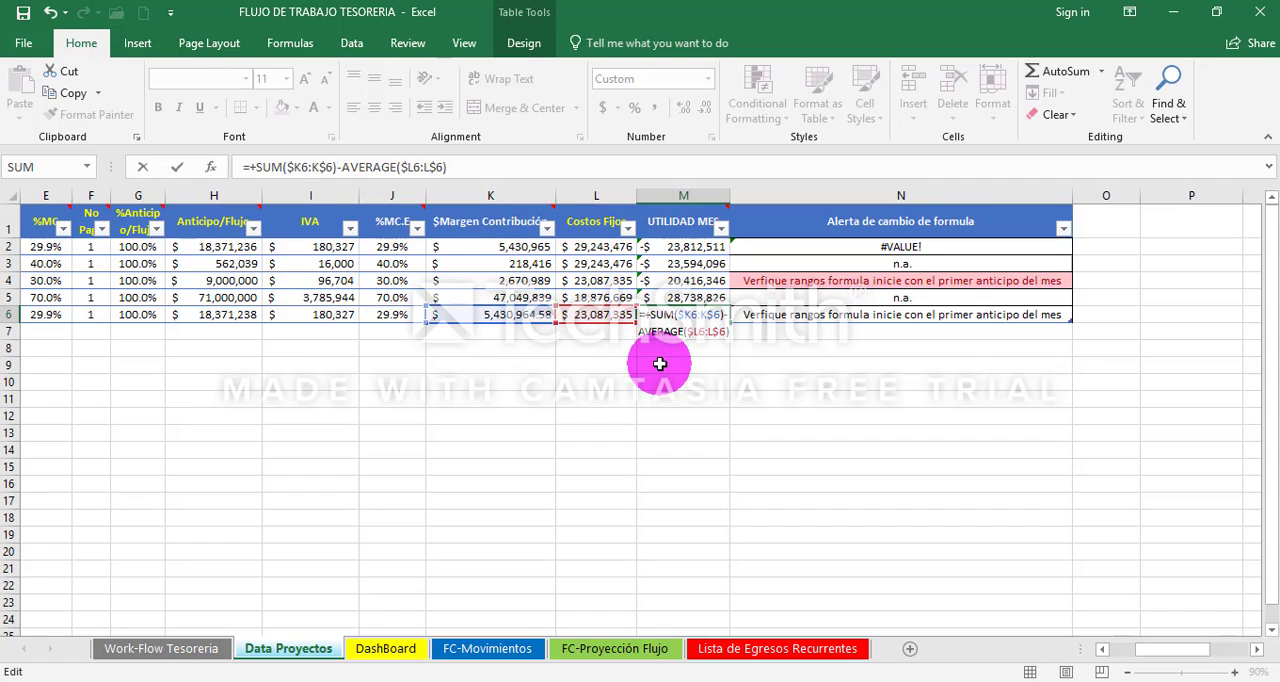
key(ctrl+Return)
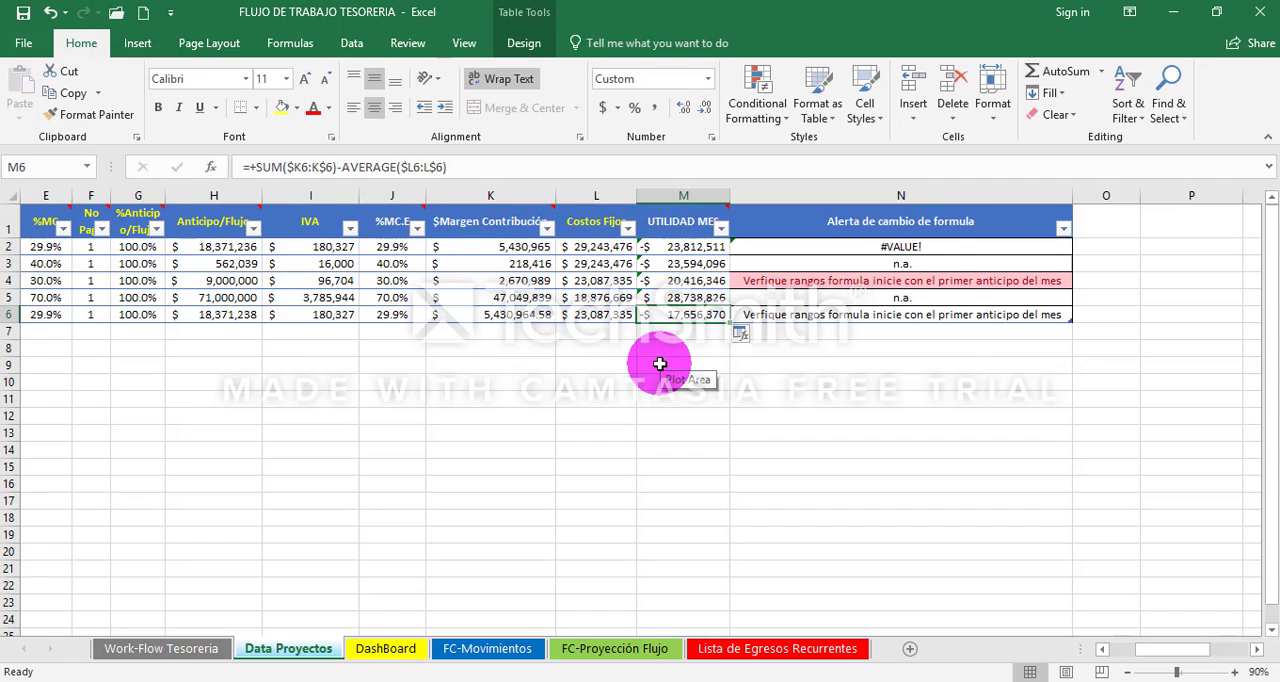
key(Home)
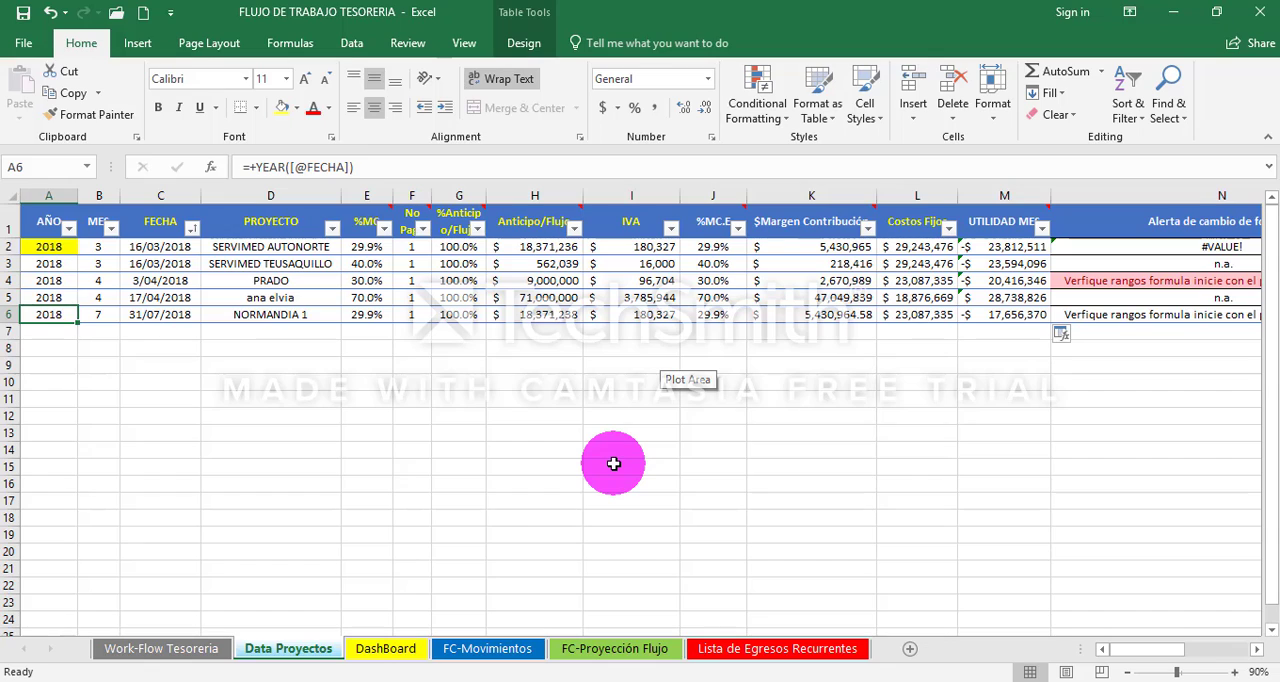
click(288, 329)
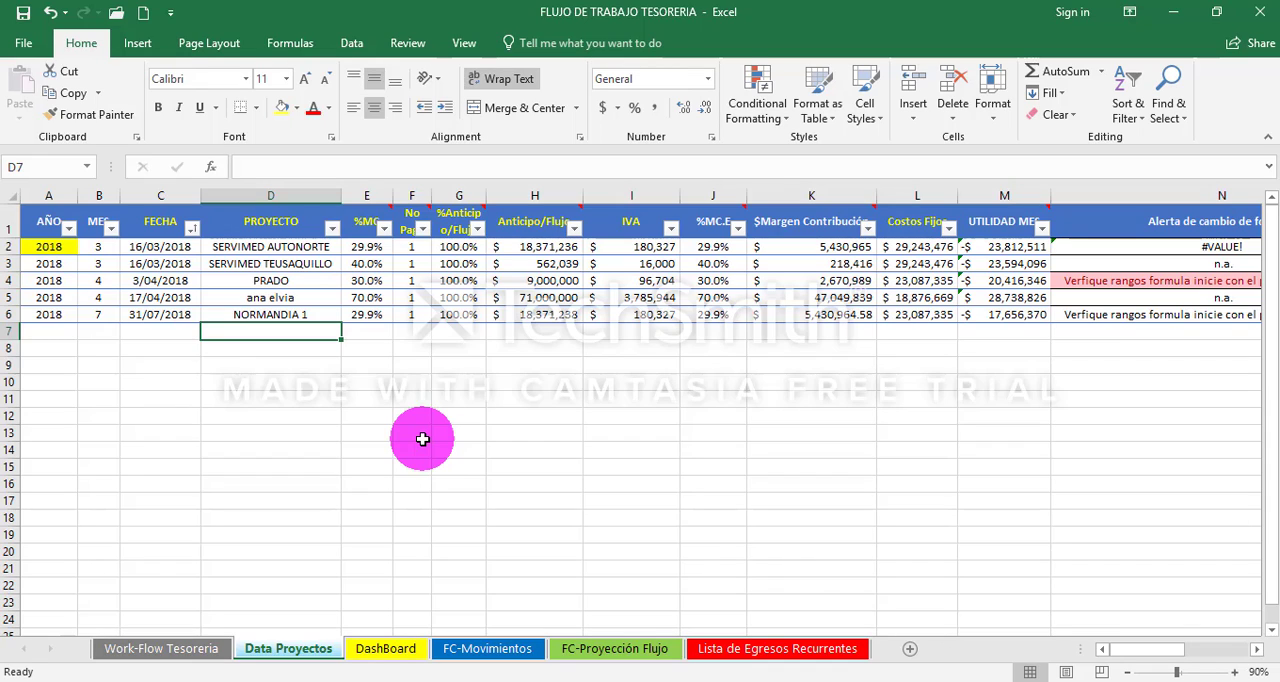
- Enter NORMANDIA 2 as the PROYECTO in D7, the first empty row below NORMANDIA 1
key(Up)
click(281, 334)
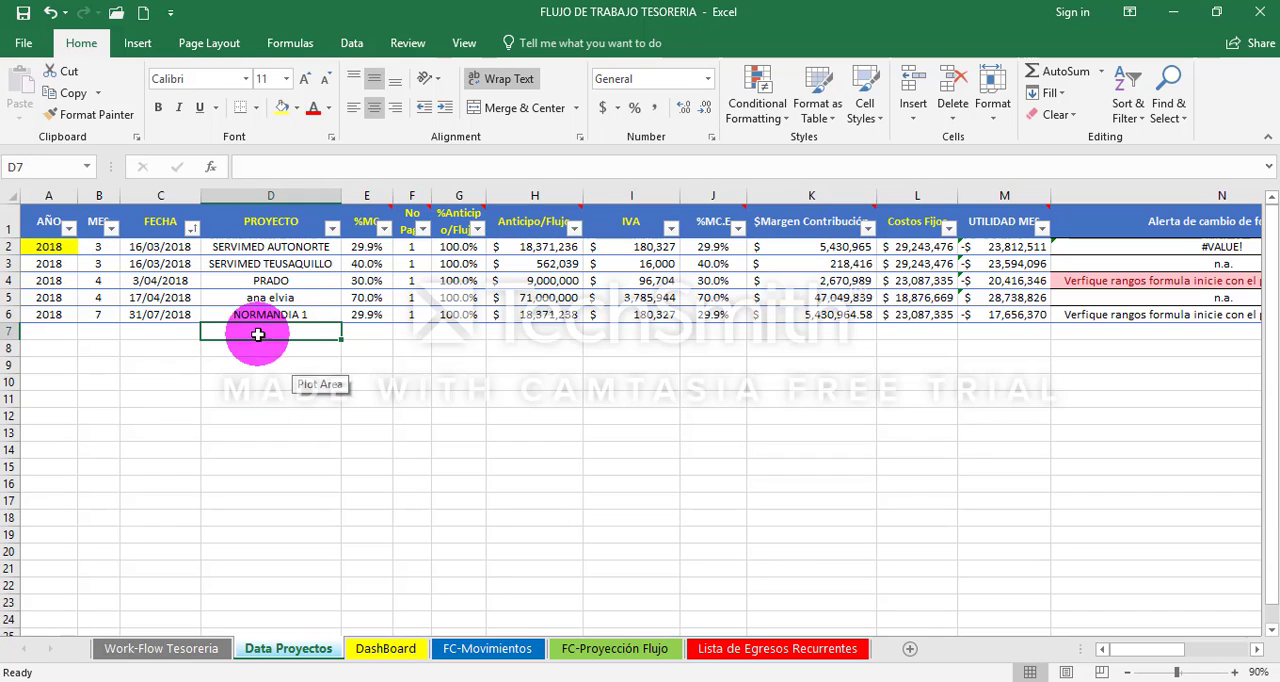
click(292, 375)
click(286, 337)
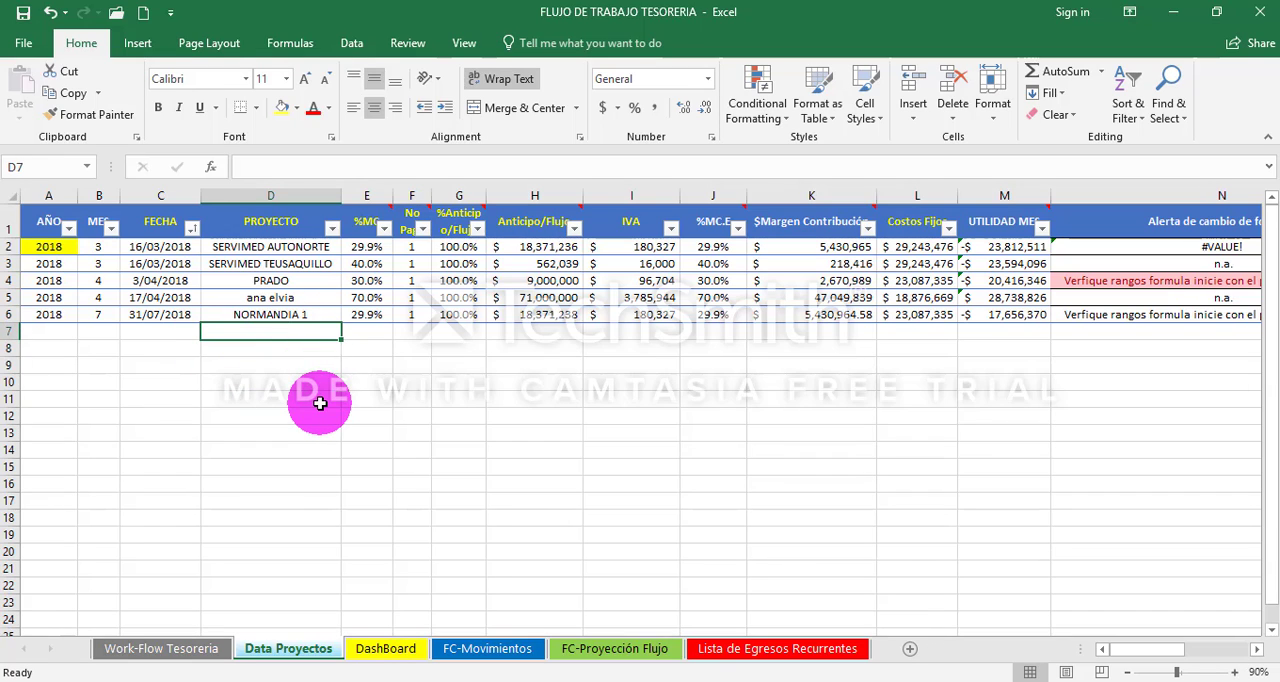
text(no)
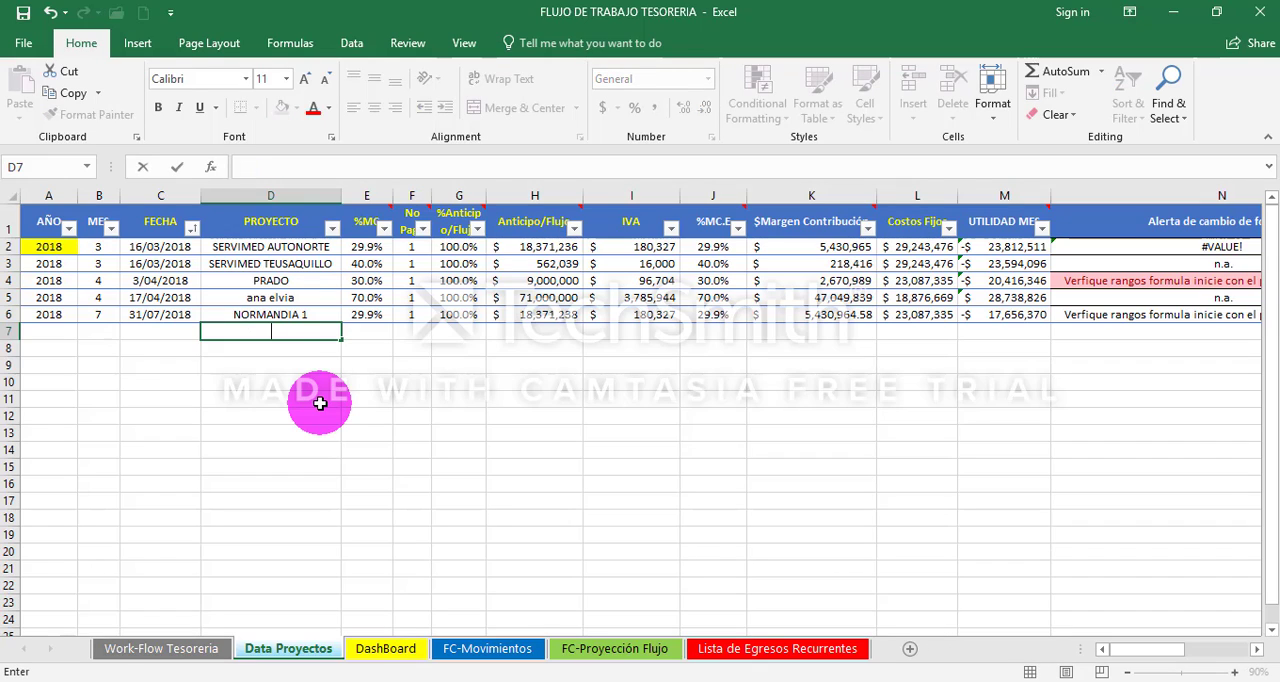
text(nor)
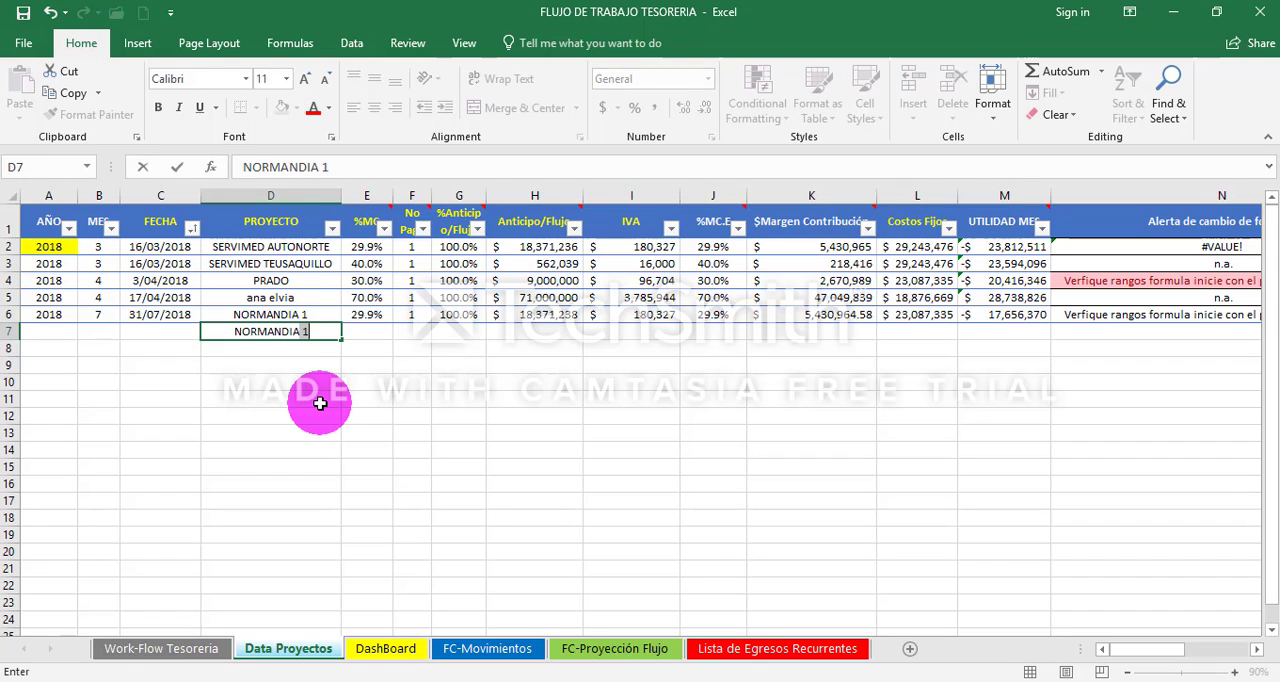
text(MANDIA 2)
key(Left)
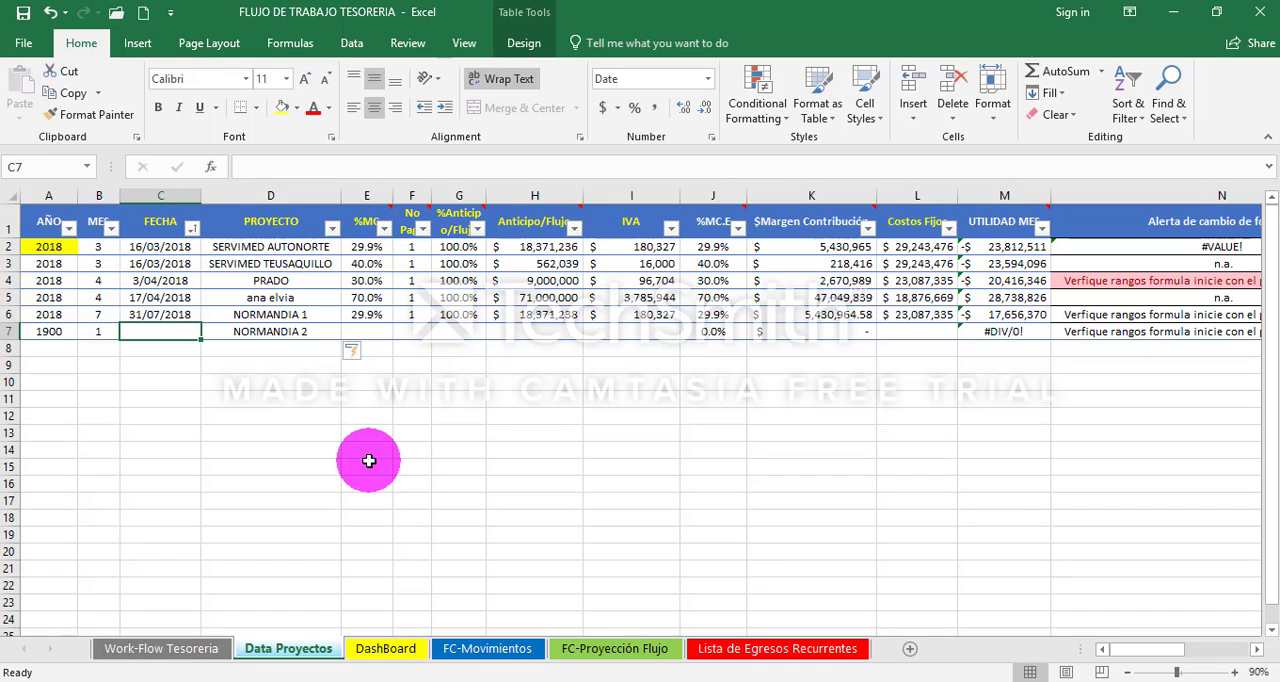
text(8-4)
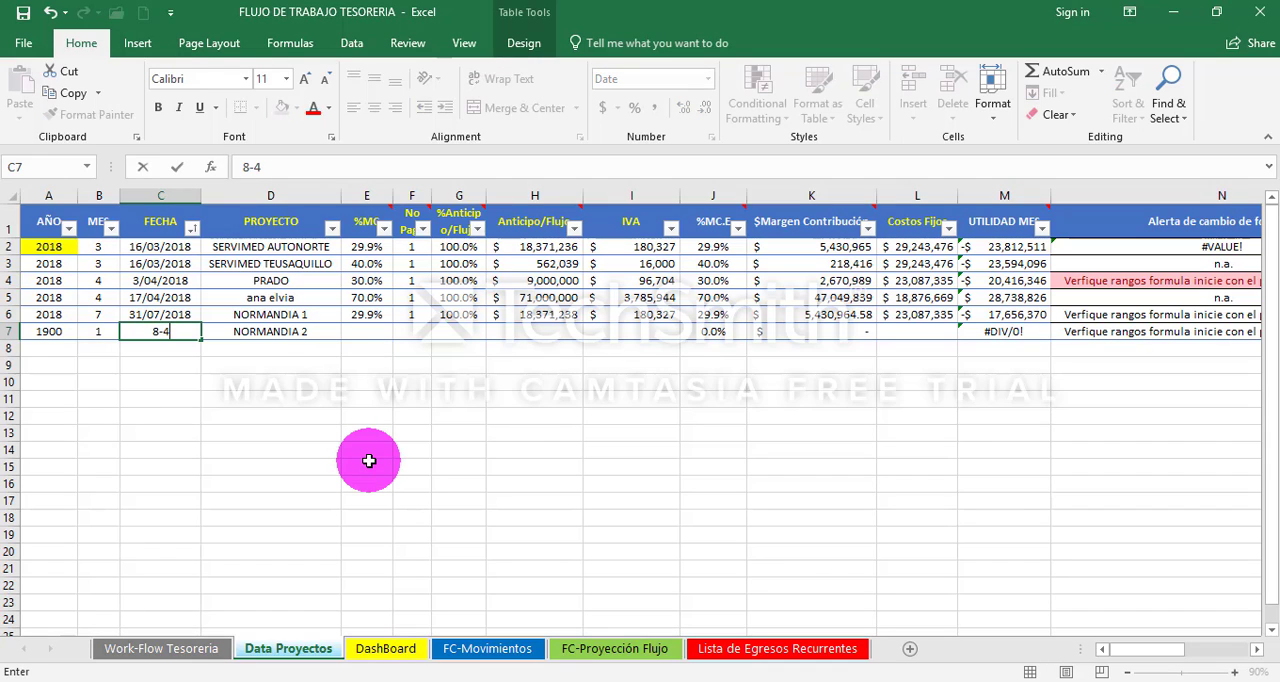
text(2018)
key(Escape)
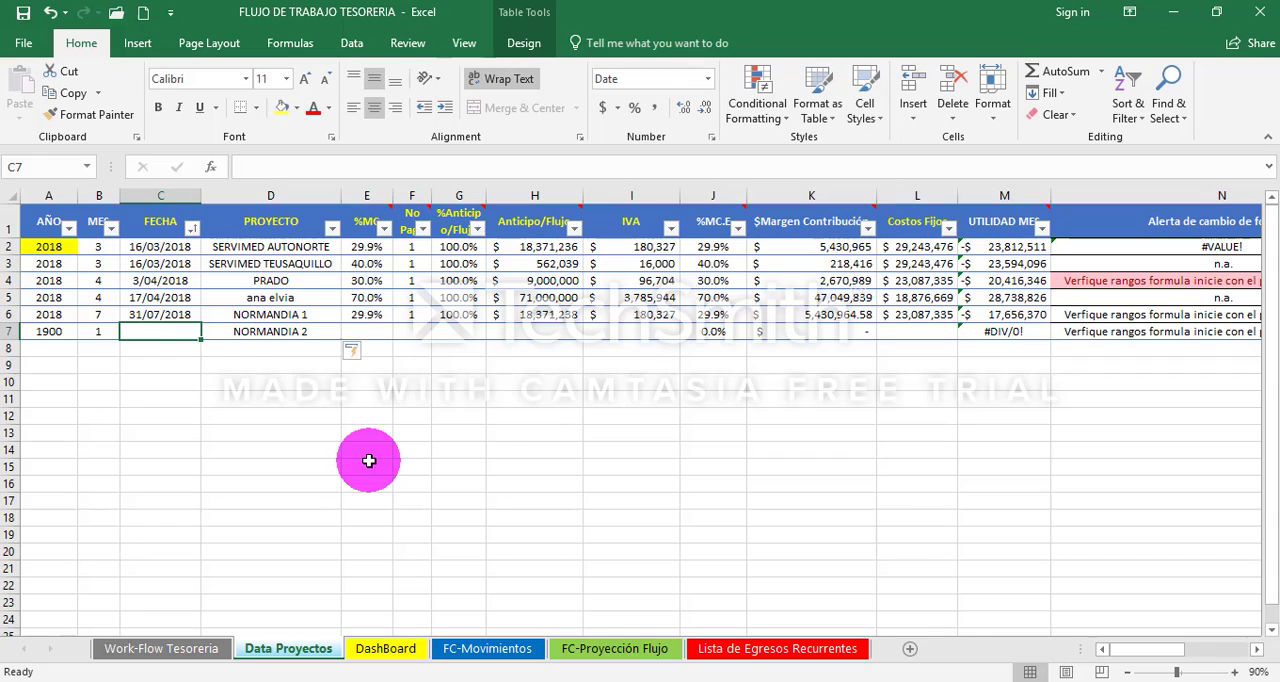
- Set the FECHA of the NORMANDIA 2 row to 4/08/2018 and move to its %MC cell
text(4/8)
key(Tab)
key(Tab)
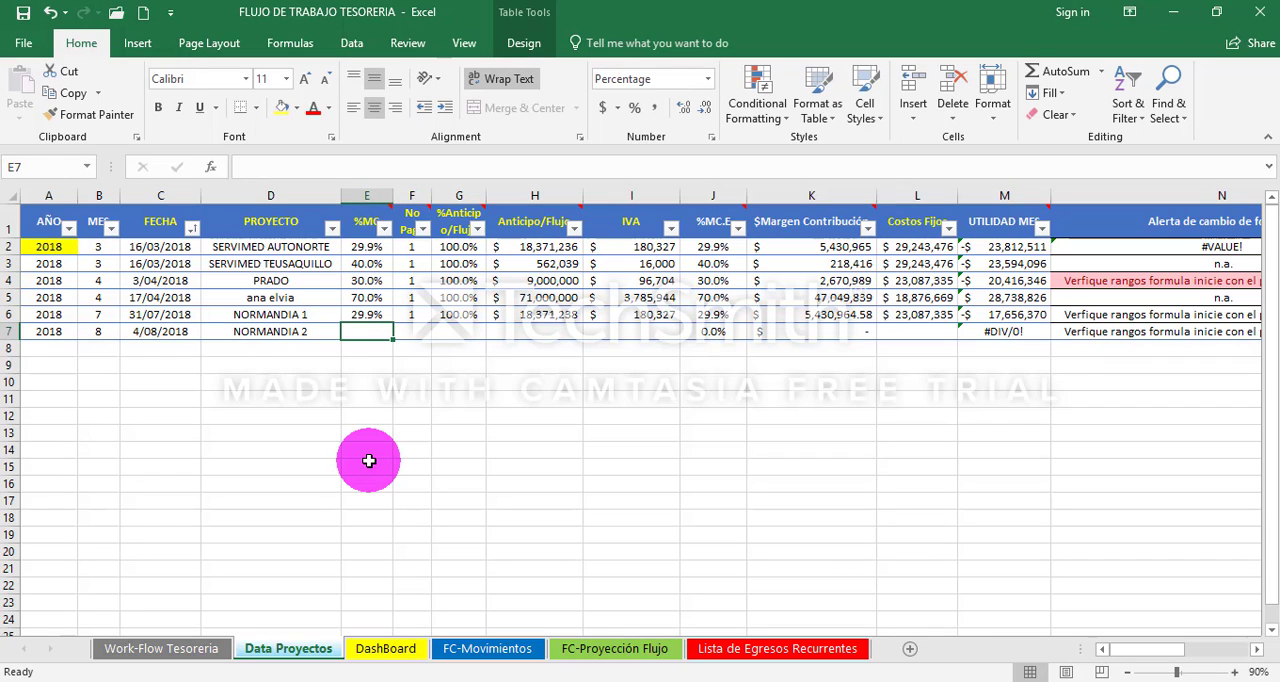
- Check the span of cells from %MC to IVA in the NORMANDIA 2 row
key(shift+Right)
key(shift+Right)
key(shift+Right)
key(shift+Right)
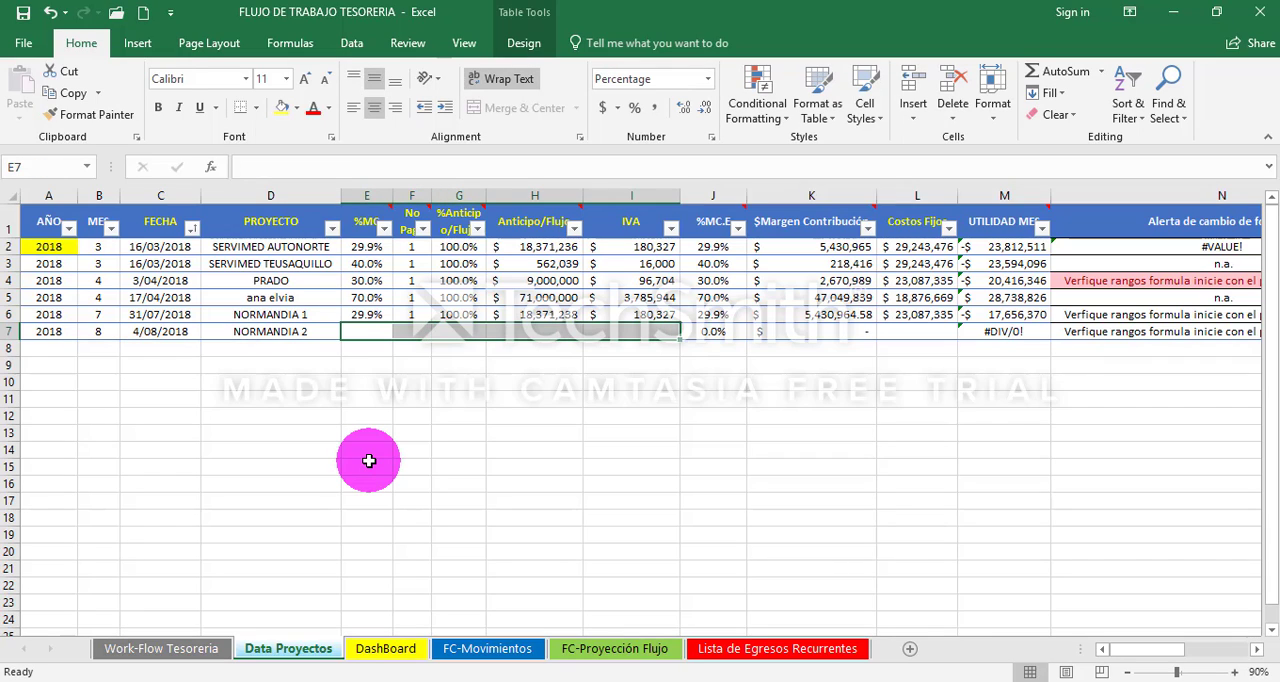
key(shift+Left)
key(shift+Left)
key(shift+Left)
key(shift+Left)
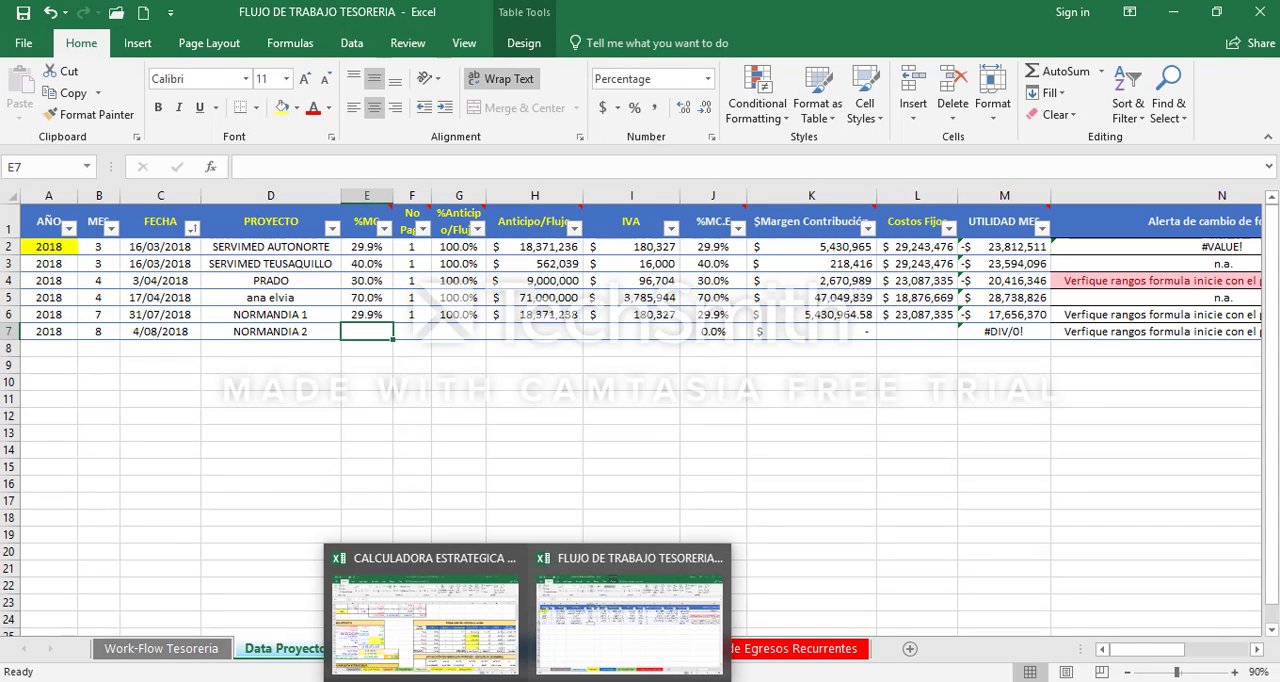
- Switch to the CALCULADORA ESTRATEGICA CEVCOB (Vtes) workbook, check the NORMANDIA 1 sheet, and open the NORMANDIA 2 sheet
click(487, 655)
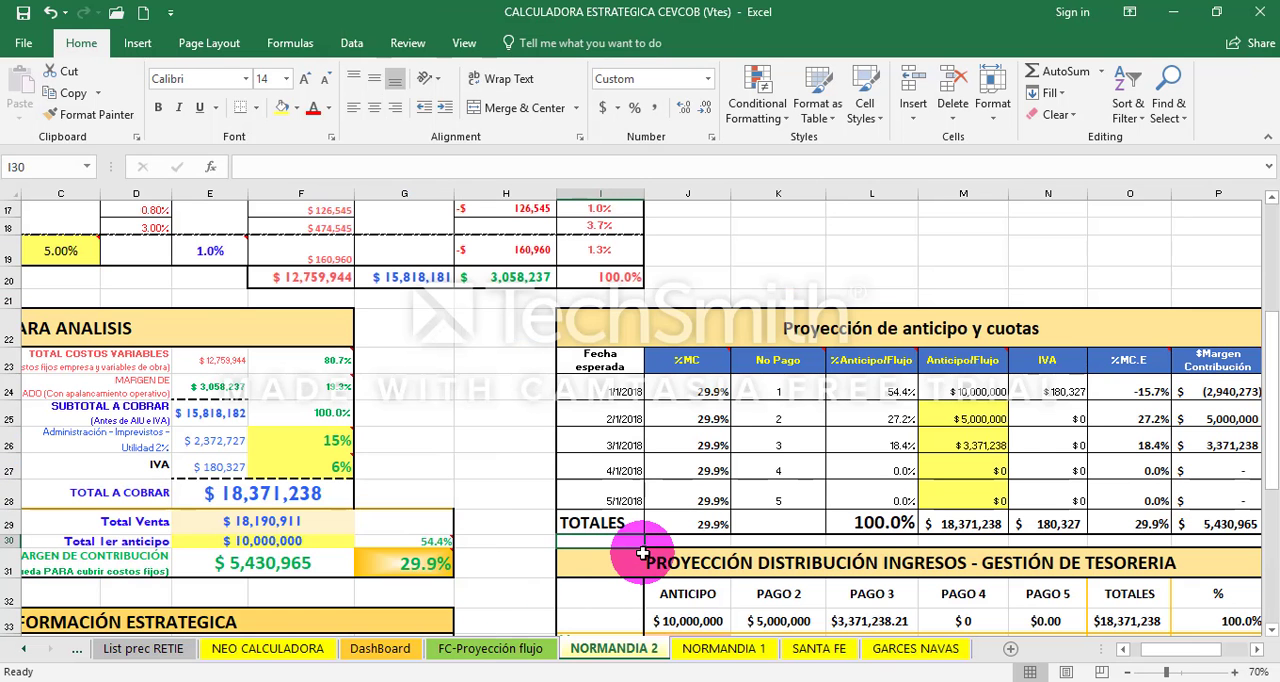
click(745, 648)
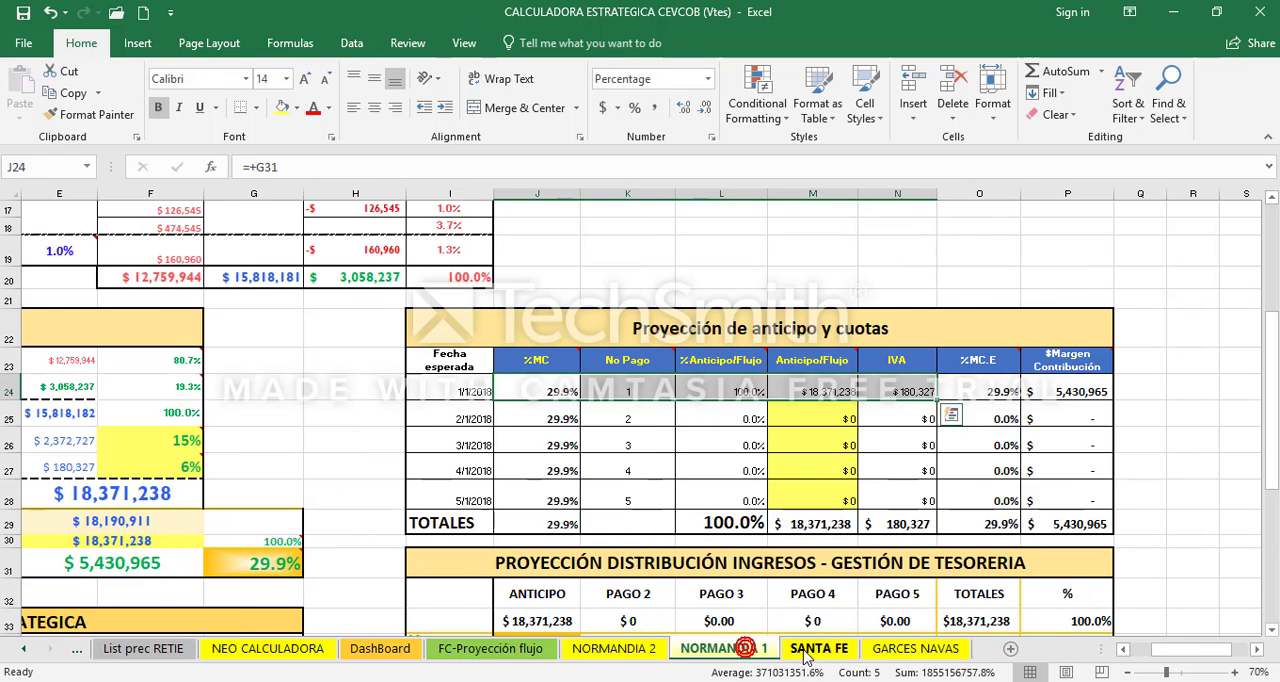
click(644, 650)
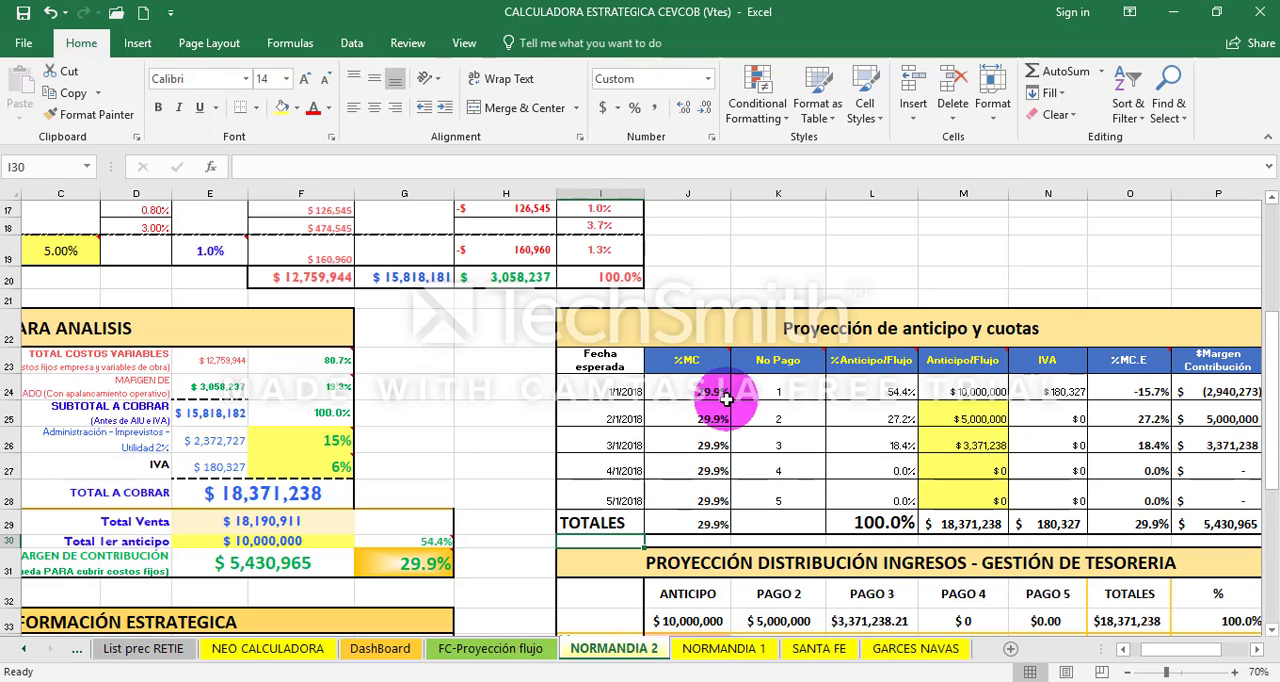
- Examine the first payment row of the Proyección de anticipo y cuotas table, from %MC to %MC.E
click(732, 400)
key(Left)
key(Left)
key(Left)
key(Left)
key(Left)
key(Left)
key(Left)
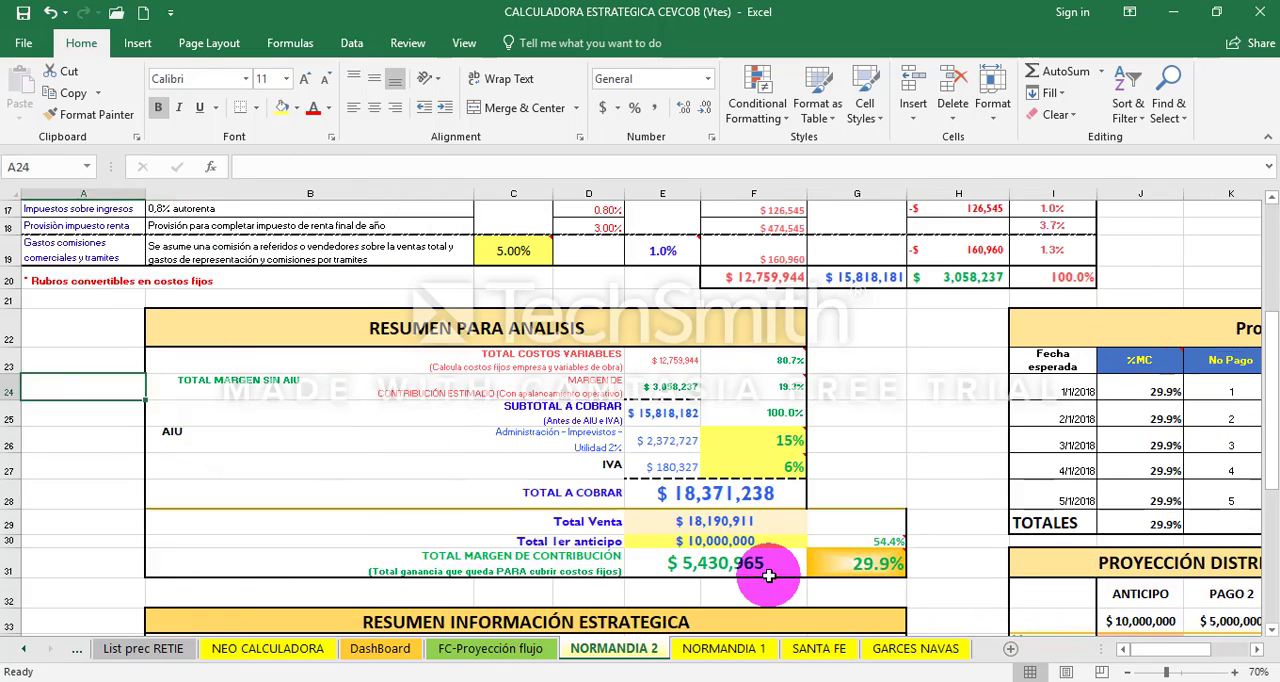
key(Right)
key(Right)
key(Right)
key(Right)
key(Right)
key(Right)
key(Right)
key(Right)
key(Right)
key(Right)
key(Right)
key(Right)
key(Right)
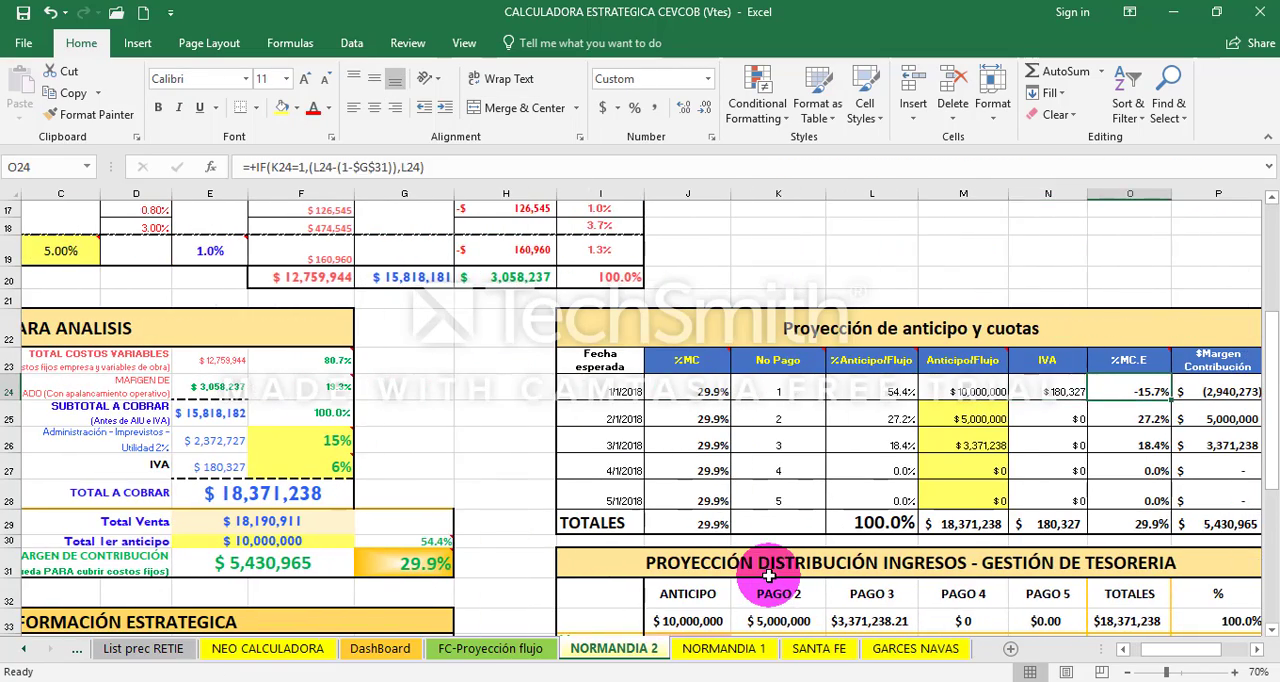
key(Left)
key(Left)
key(Left)
key(Left)
key(Left)
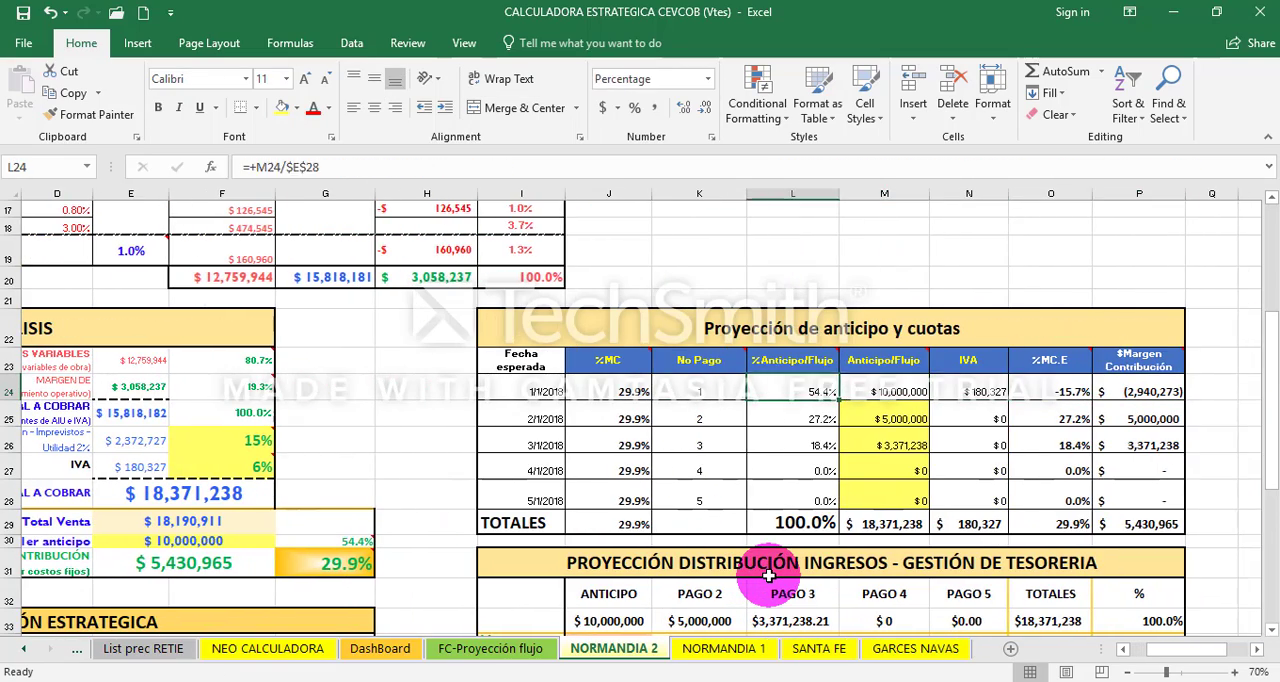
key(shift+Down)
key(Left)
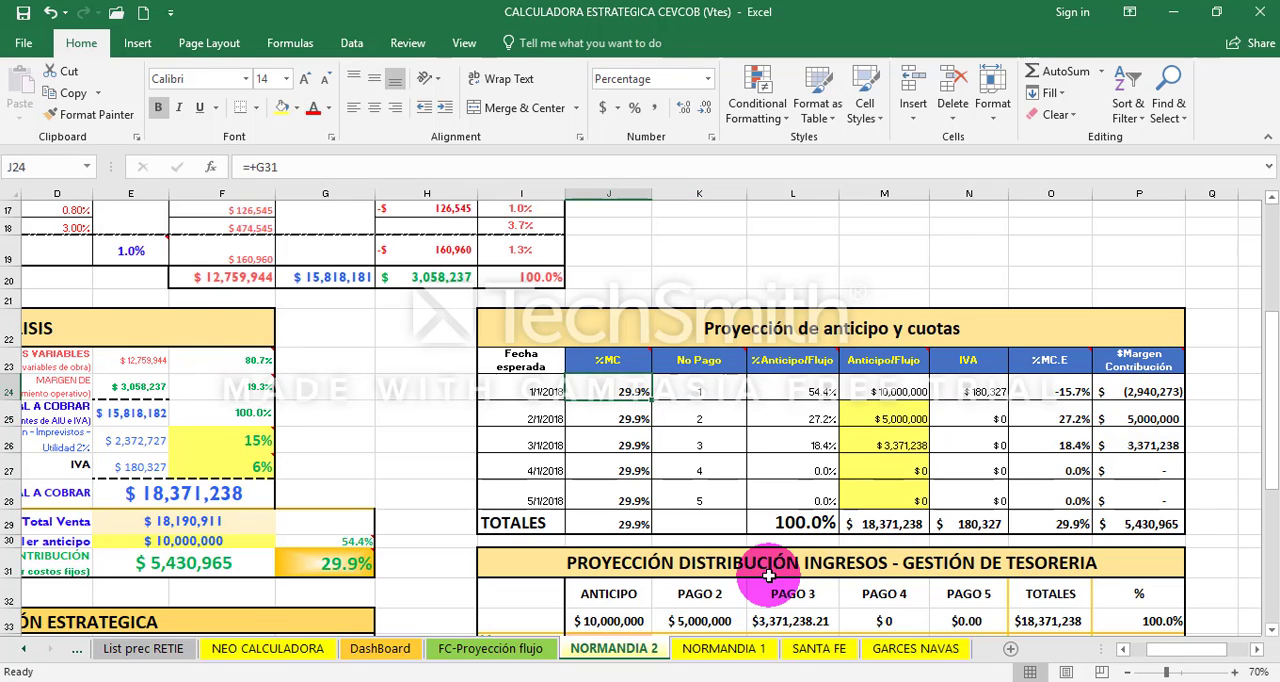
key(shift+Down)
key(shift+Down)
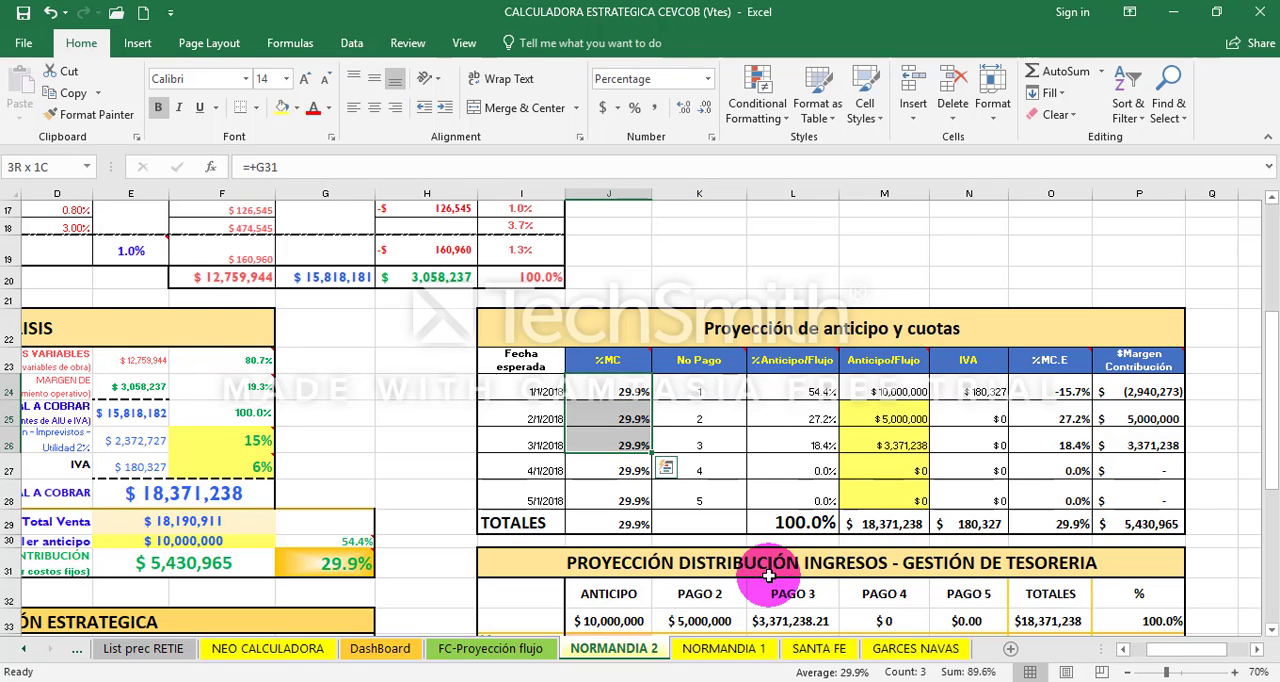
key(shift+Right)
key(shift+Right)
key(shift+Right)
key(shift+Right)
key(shift+Right)
key(shift+Right)
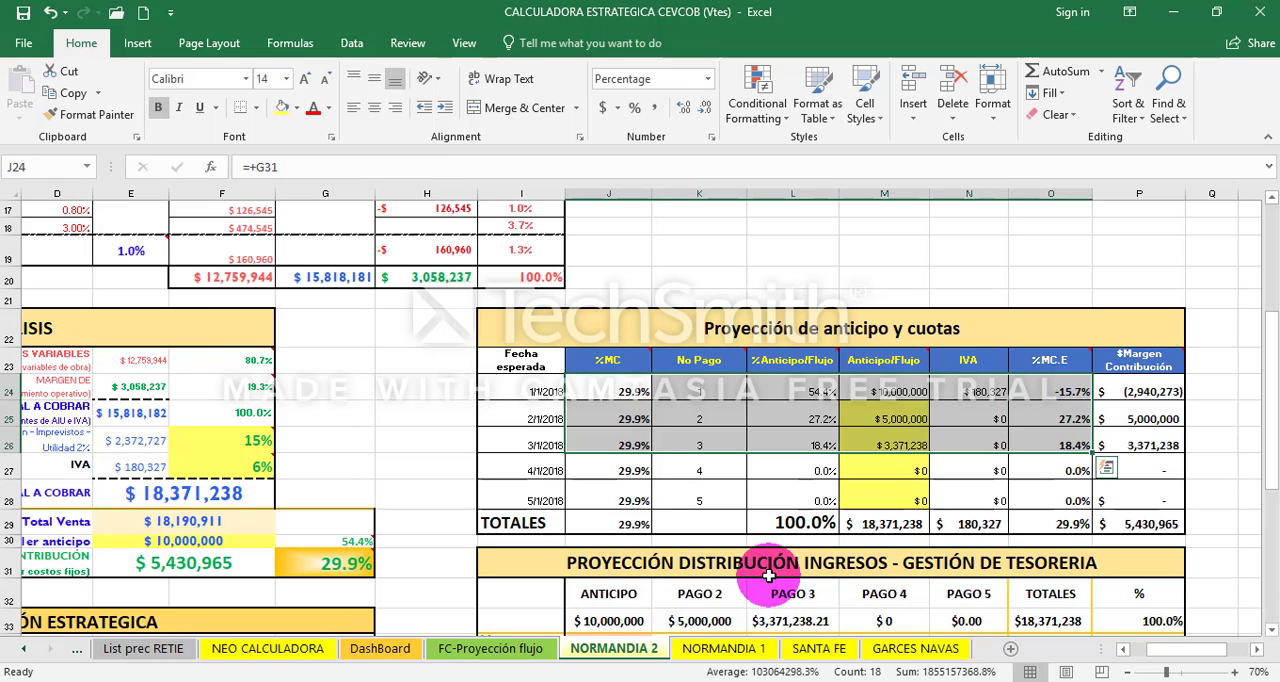
click(697, 468)
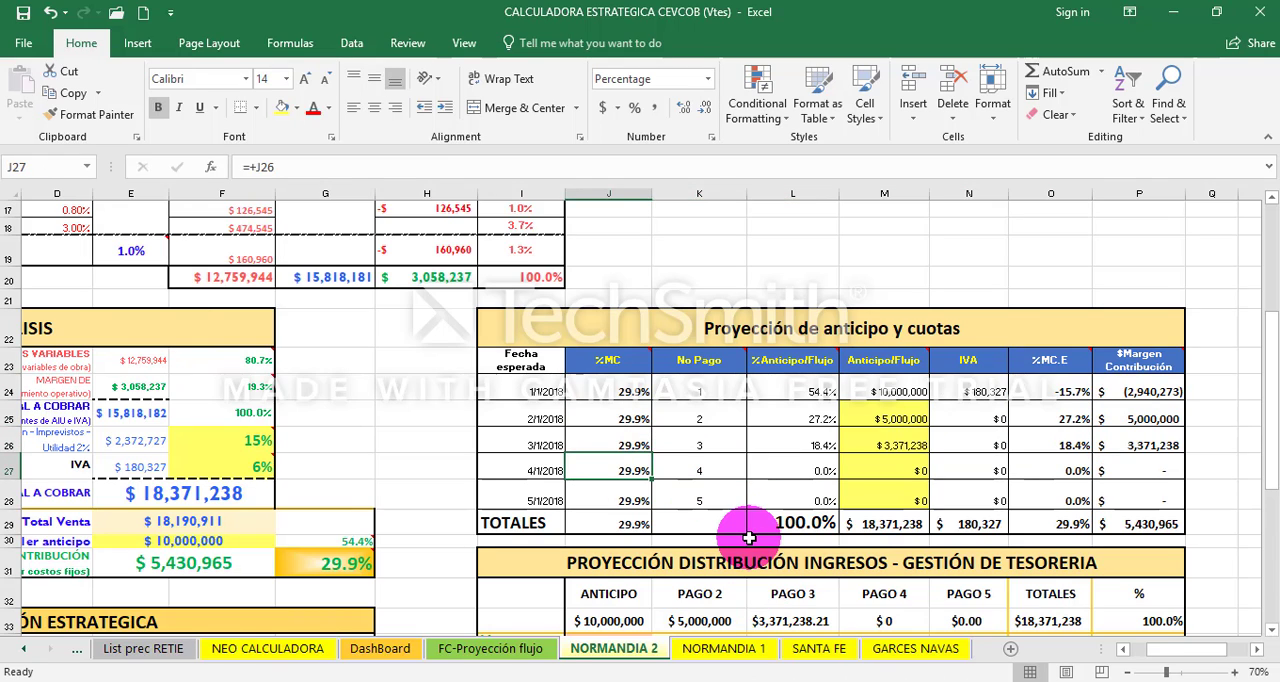
- Review the payment rows and Anticipo/Flujo amounts in the Proyección de anticipo y cuotas table
key(Down)
key(Left)
key(Up)
key(Up)
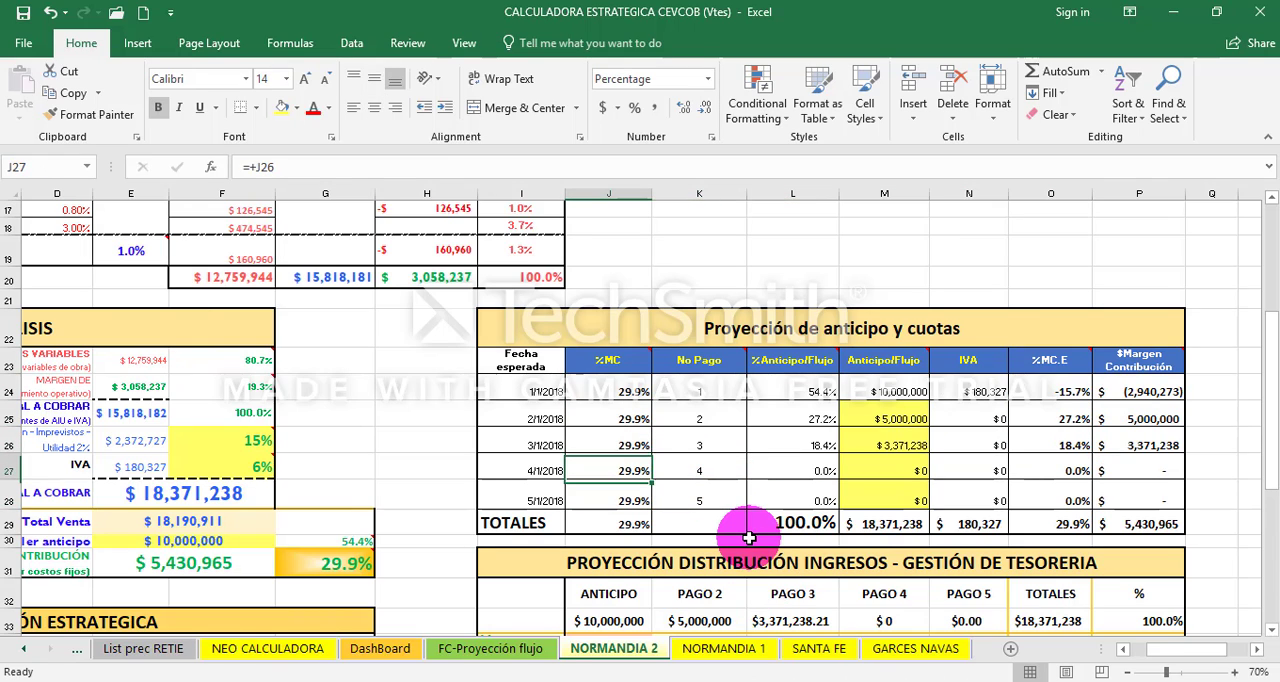
key(Right)
key(Right)
key(Right)
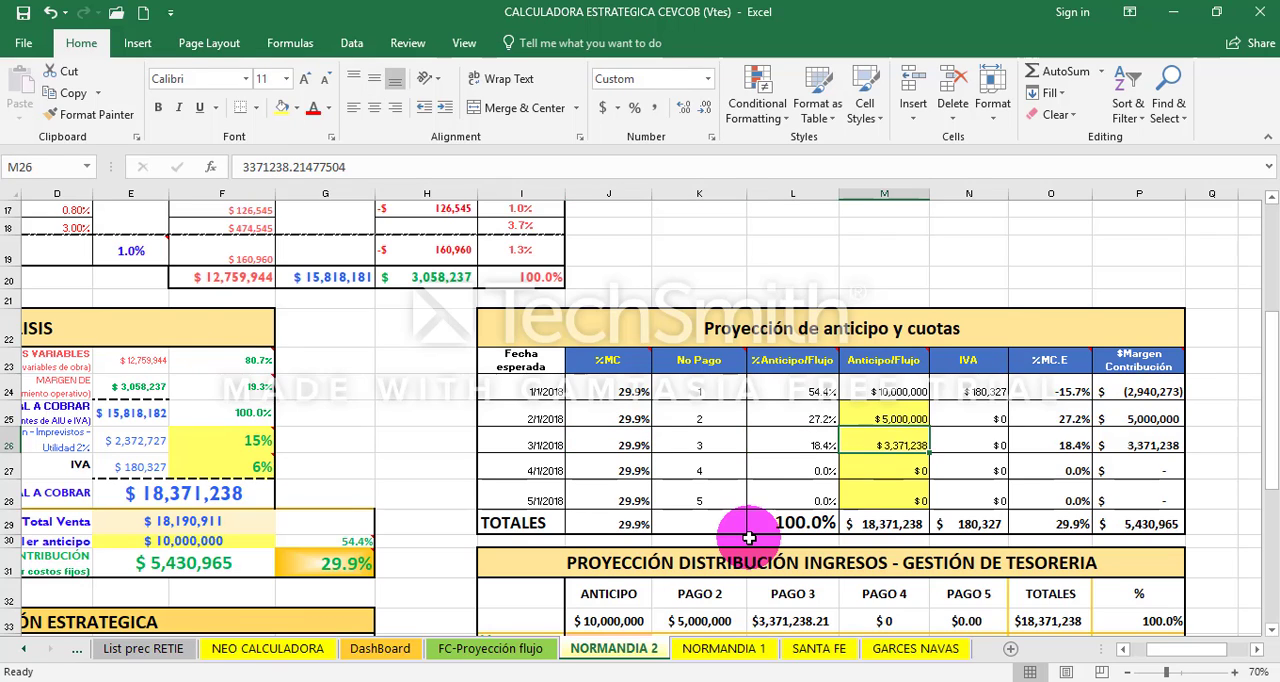
click(886, 358)
click(894, 470)
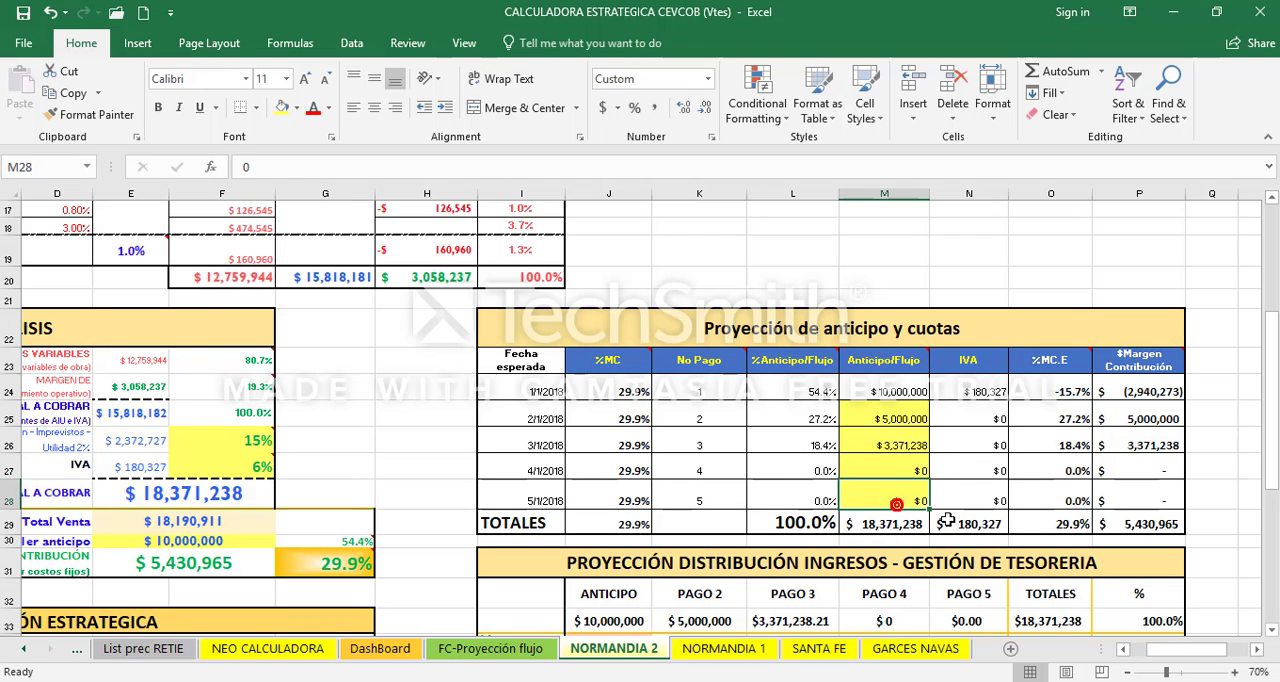
- Copy the first three payment rows of the projection table, from %MC to IVA (J24:N26)
key(Left)
key(Left)
key(Left)
key(Up)
key(Up)
key(Up)
key(shift+Down)
key(shift+Down)
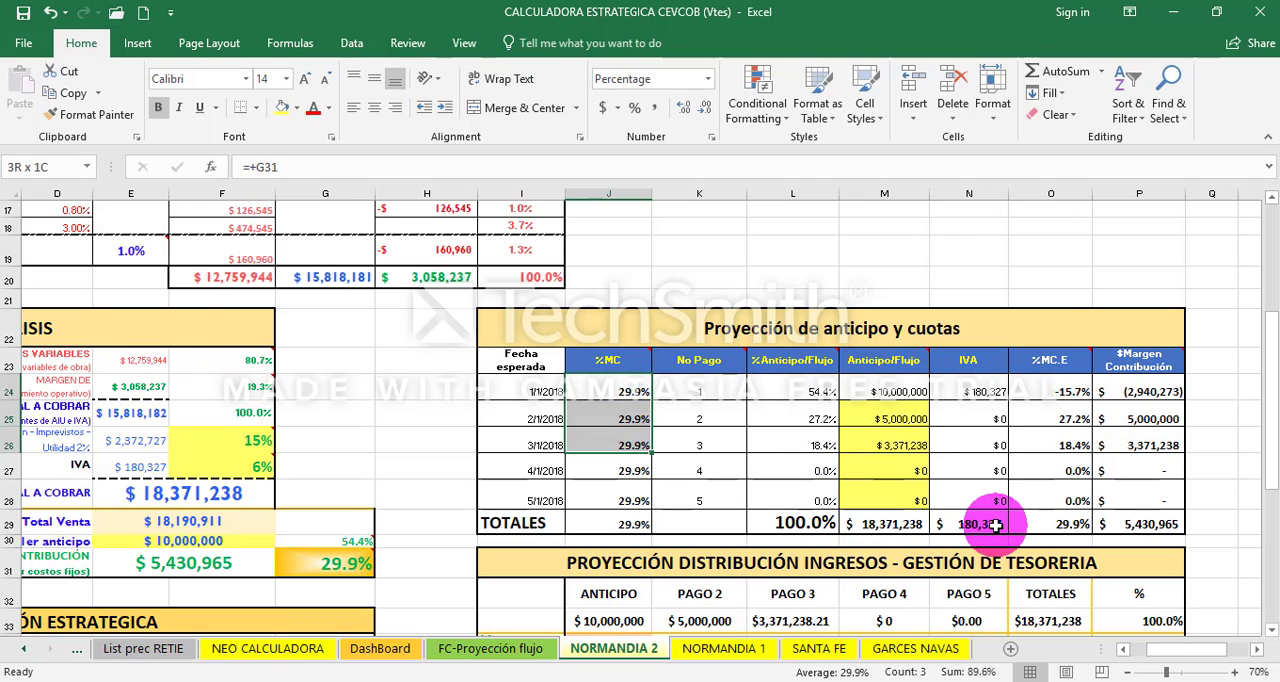
key(shift+Right)
key(shift+Right)
key(shift+Right)
key(shift+Right)
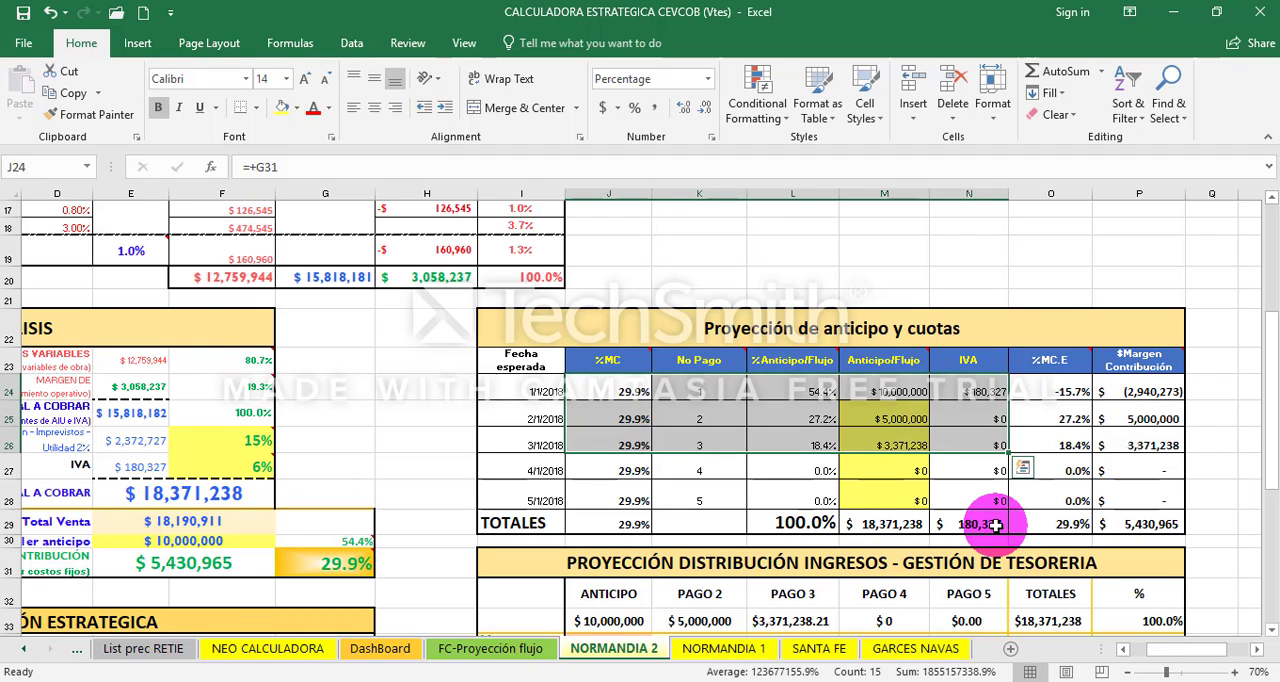
key(ctrl+c)
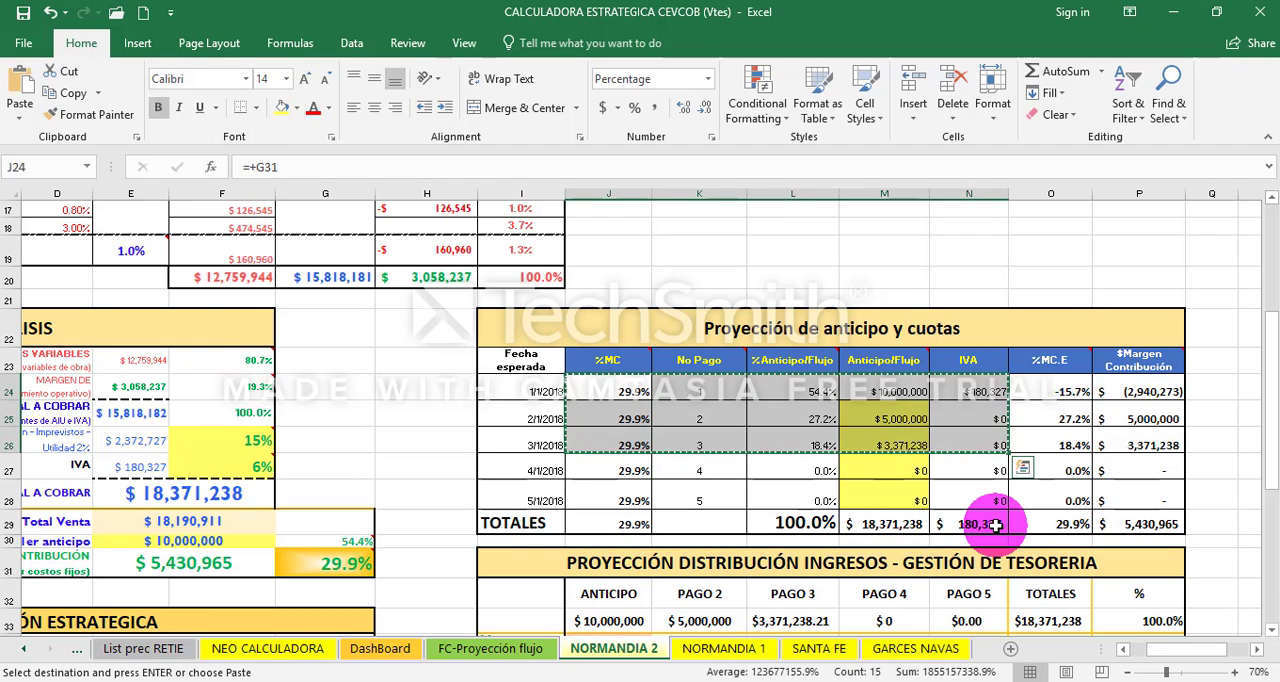
- Switch to the FLUJO DE TRABAJO TESORERIA workbook and paste the three payments as values only, starting at E7 on Data Proyectos
mouse_move(505, 675)
click(632, 612)
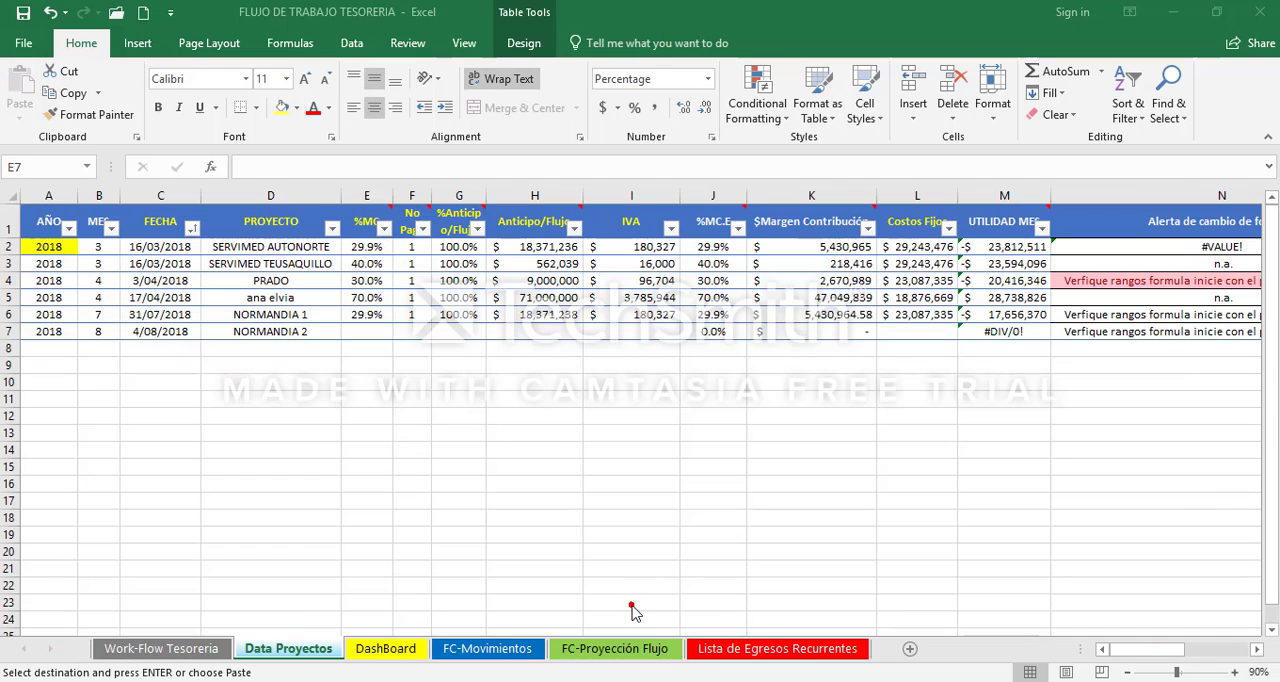
right_click(364, 336)
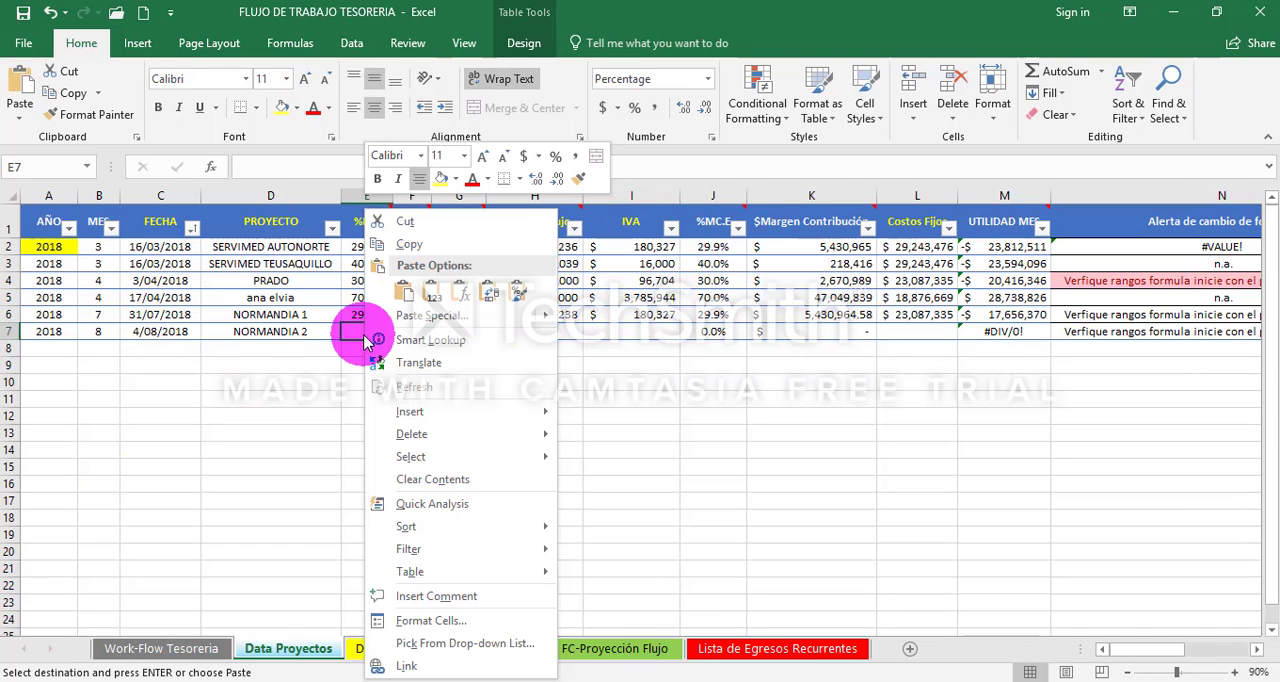
click(431, 291)
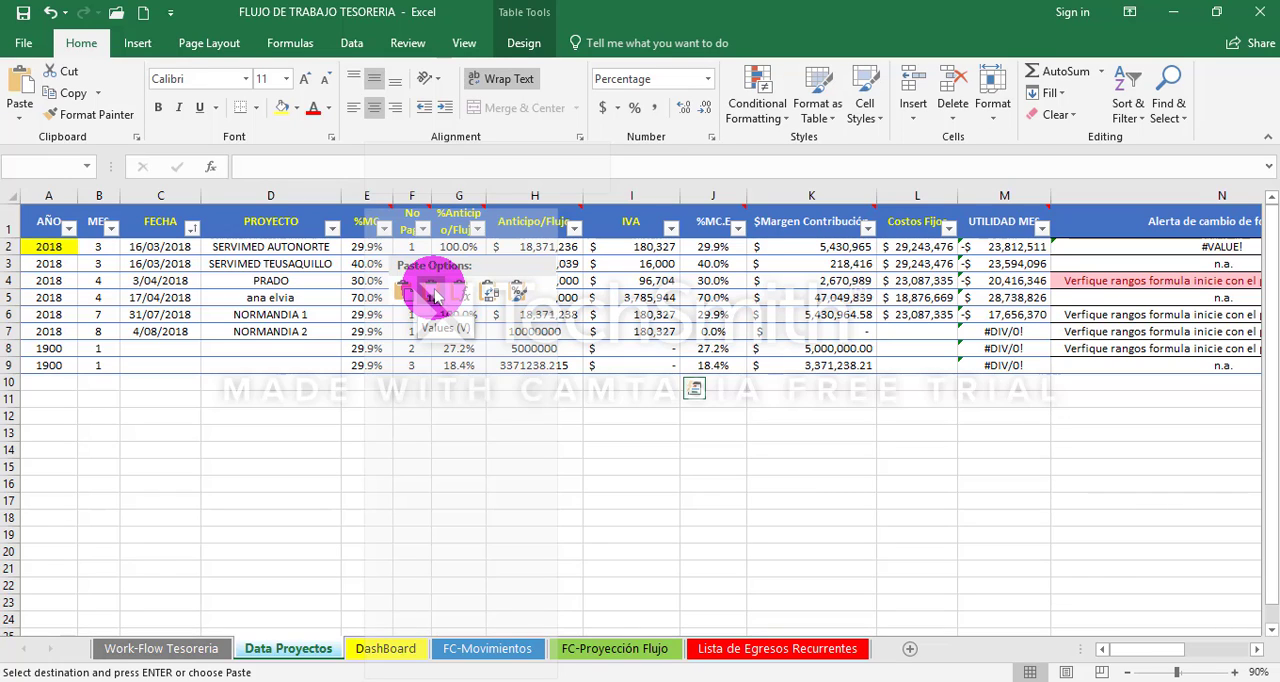
click(434, 294)
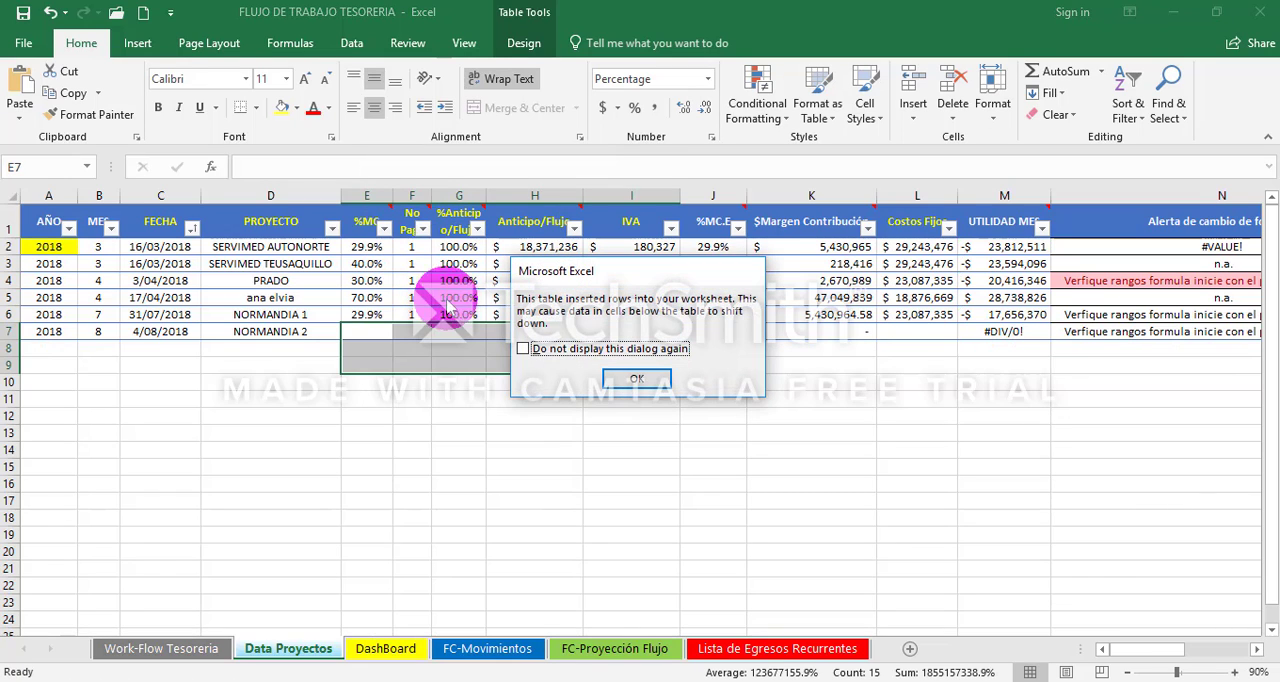
click(620, 379)
- Copy the NORMANDIA 2 date 4/08/2018 from C7 into the FECHA cells C8 and C9
key(Left)
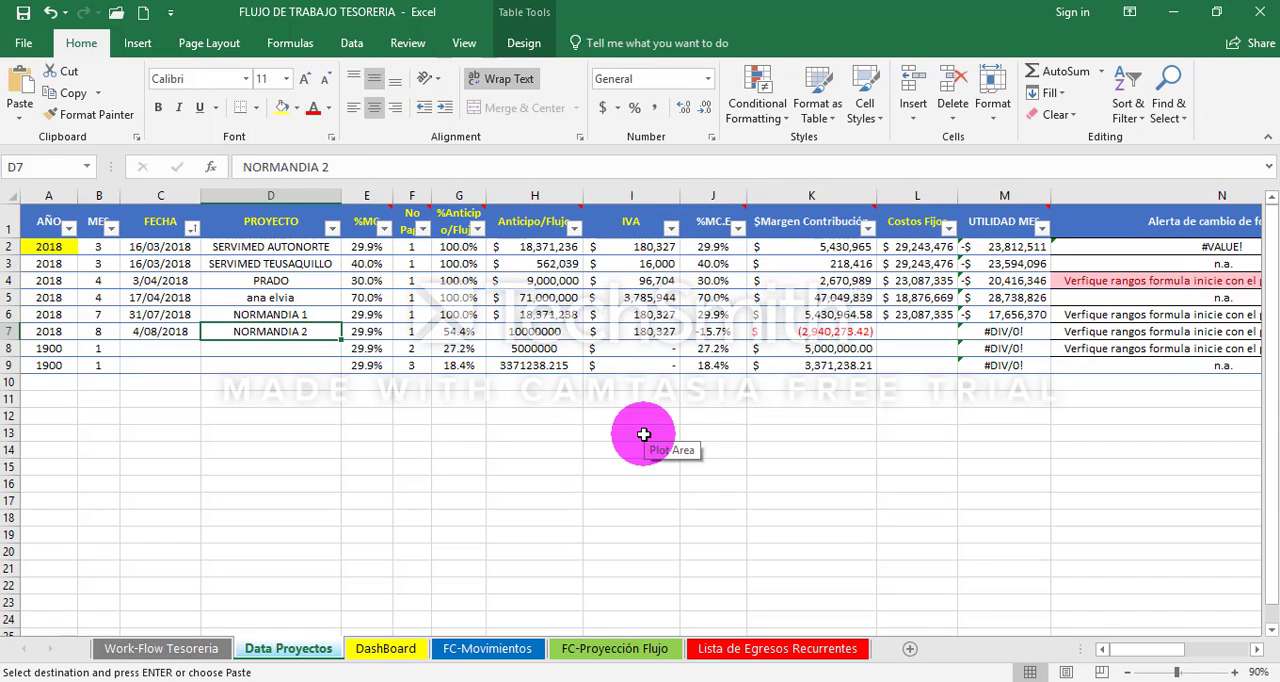
key(Left)
key(shift+Right)
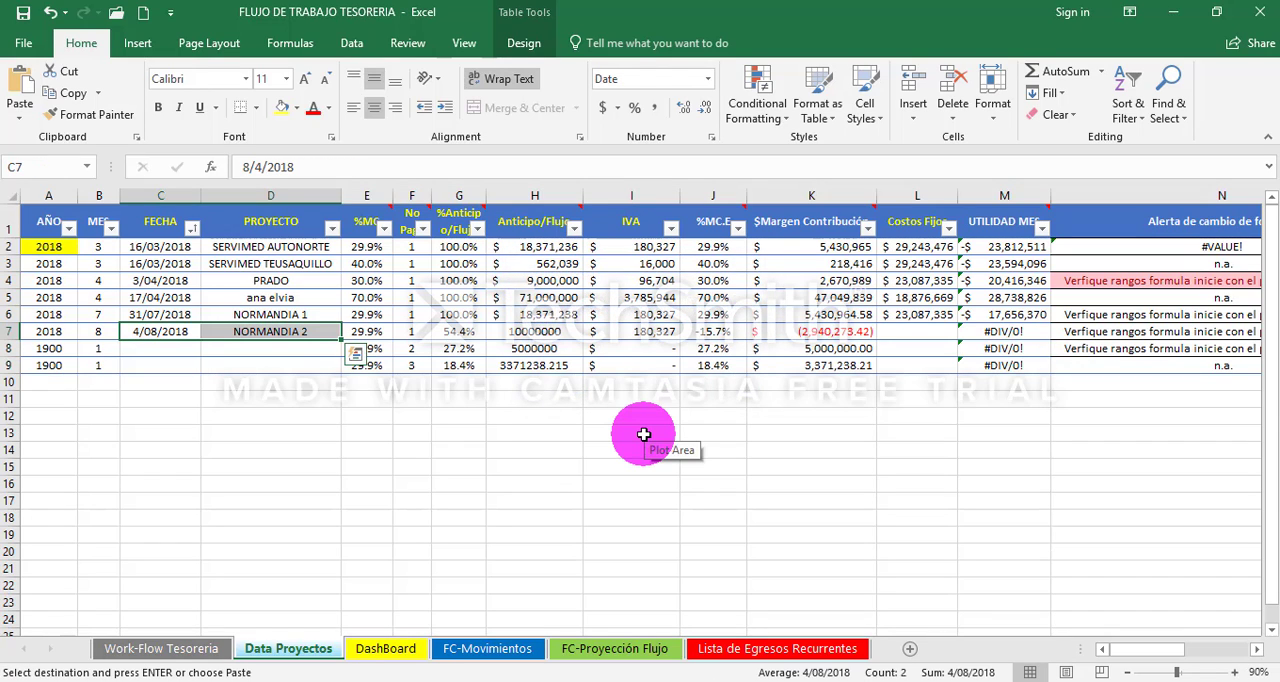
key(shift+Left)
key(ctrl+c)
key(Down)
key(ctrl+v)
key(Down)
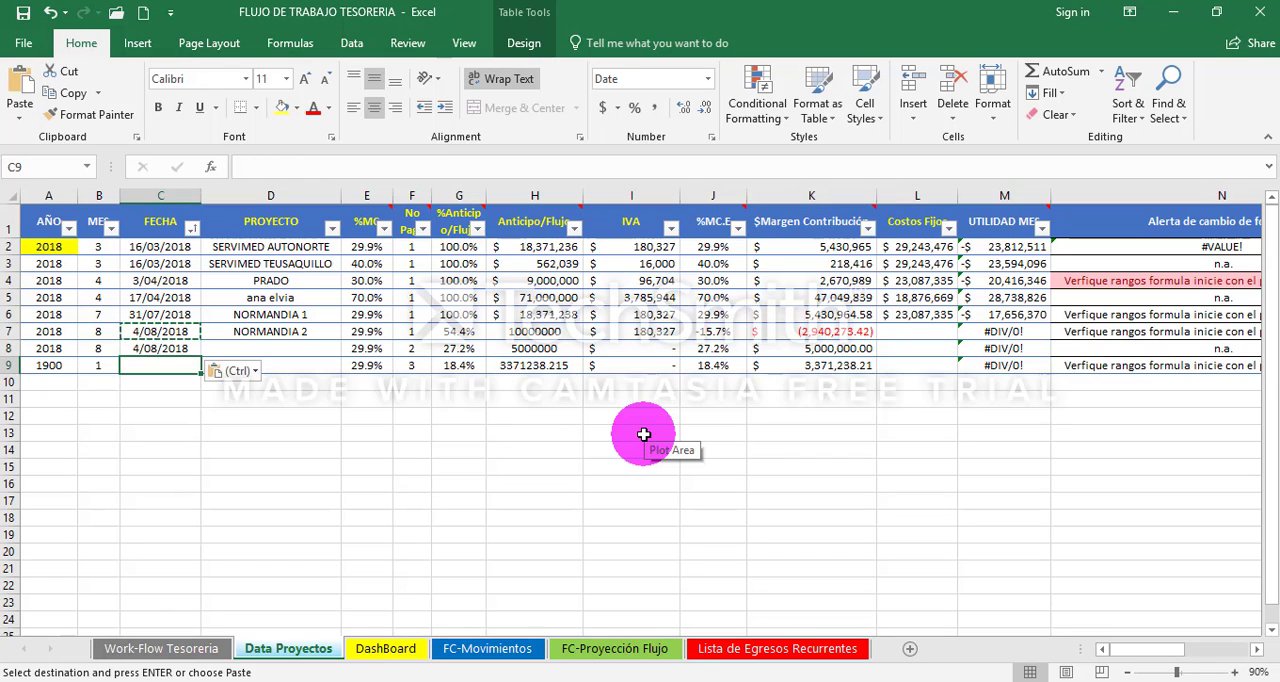
key(ctrl+v)
- Enter NORMANDIA 2 as the PROYECTO for the second and third payment rows, D8 and D9
key(Right)
key(Up)
key(Escape)
text(NO)
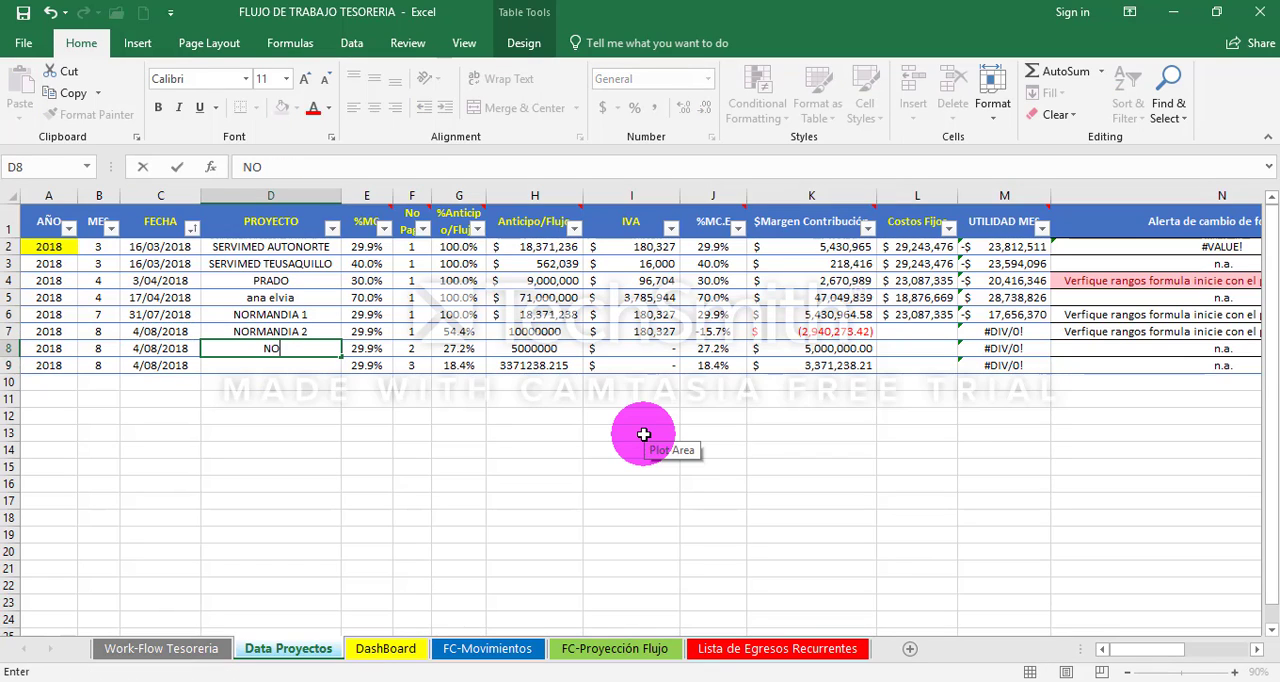
text(RMANDIA)
text(2)
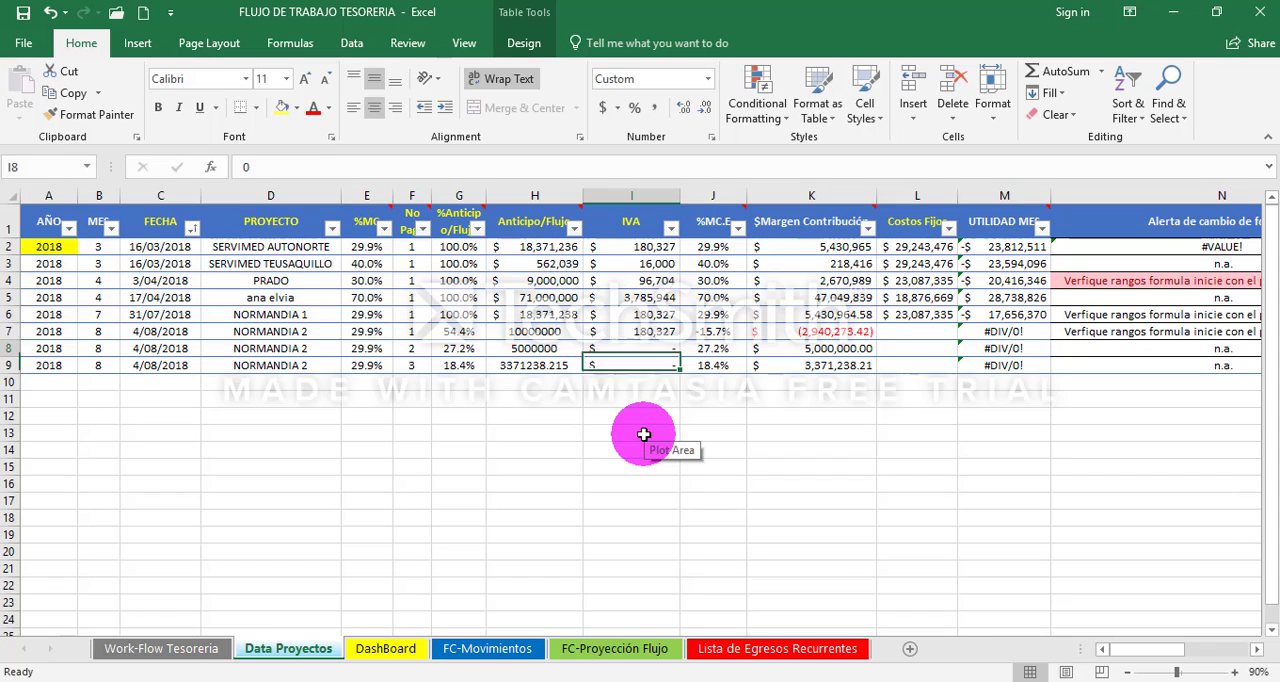
- Format the three NORMANDIA 2 Anticipo/Flujo amounts (H7:H9) as currency without decimals
key(Up)
key(Up)
key(Up)
key(Left)
key(Down)
key(shift+Down)
key(shift+Down)
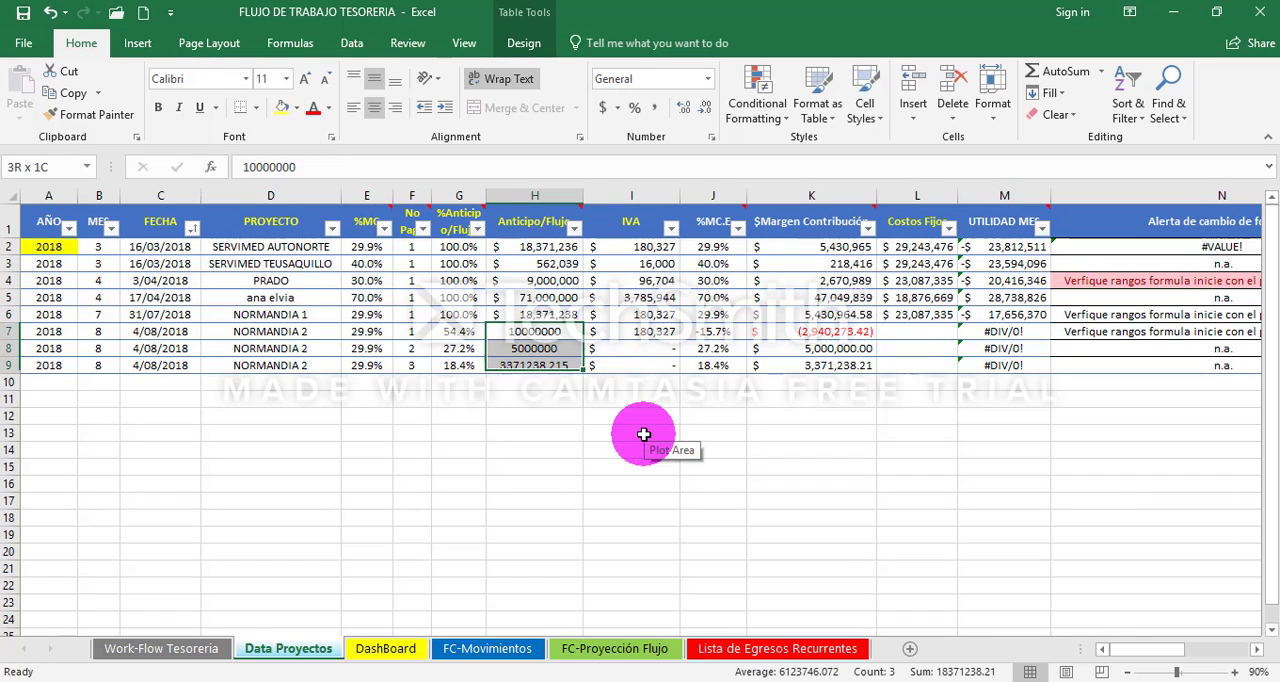
click(602, 107)
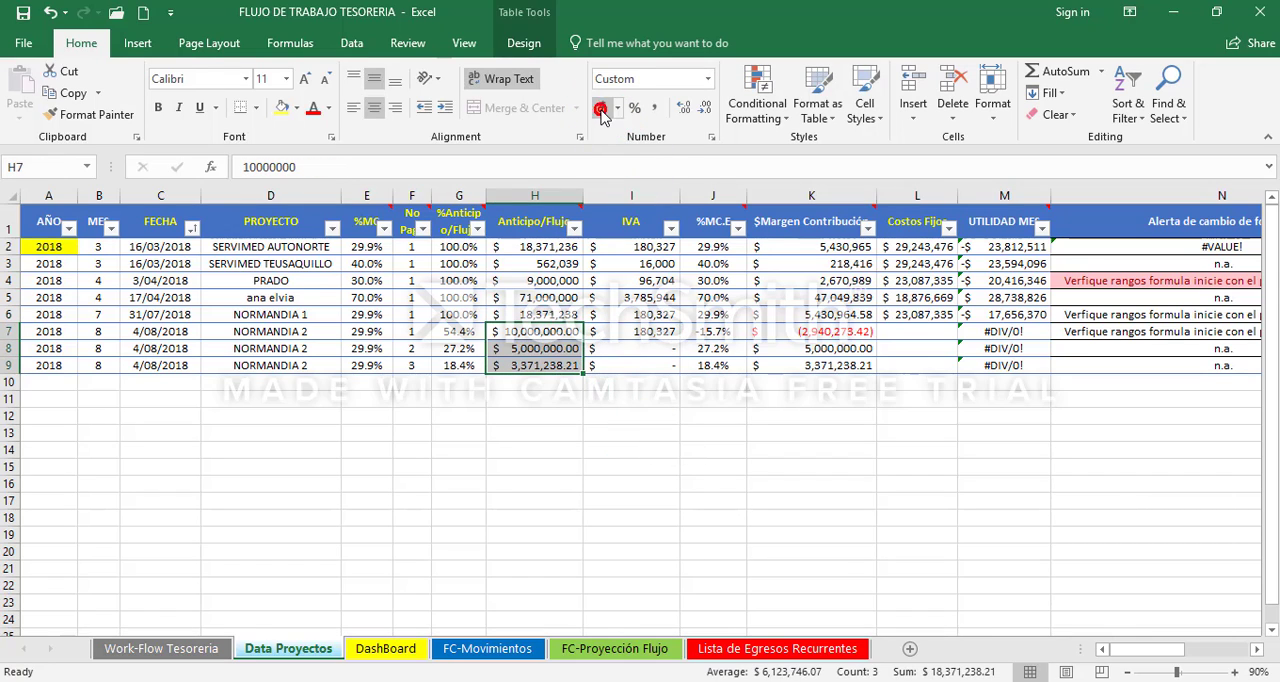
click(706, 108)
click(706, 108)
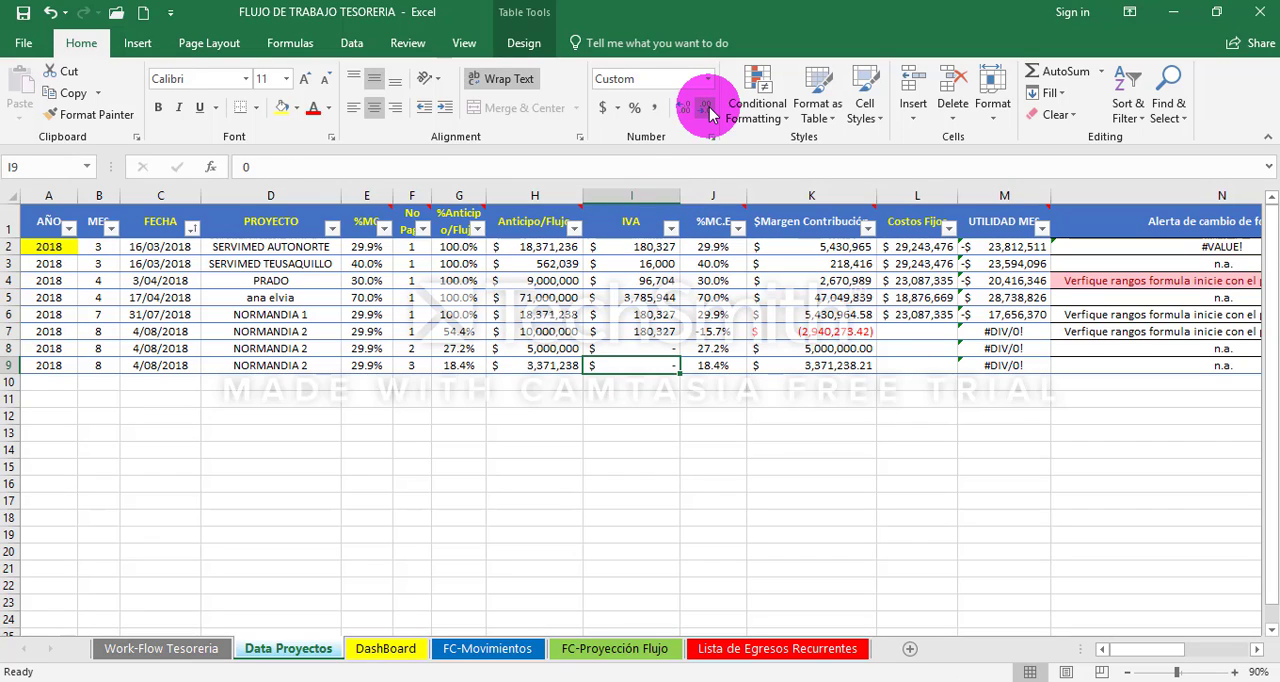
- Check the Costos Fijos cells of the three NORMANDIA 2 payment rows, L7 to L9
key(Right)
key(Right)
key(Right)
key(Up)
key(Up)
key(Up)
key(Down)
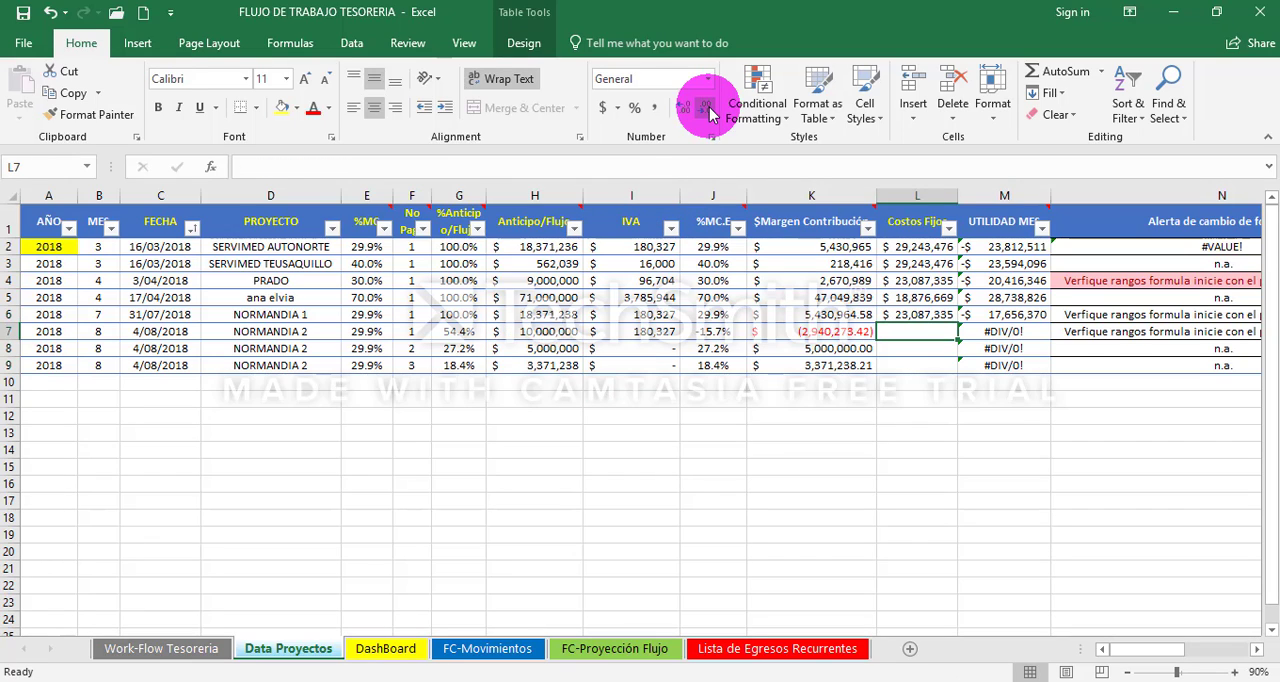
key(Down)
key(Down)
key(Up)
key(Up)
key(Down)
key(Down)
key(Down)
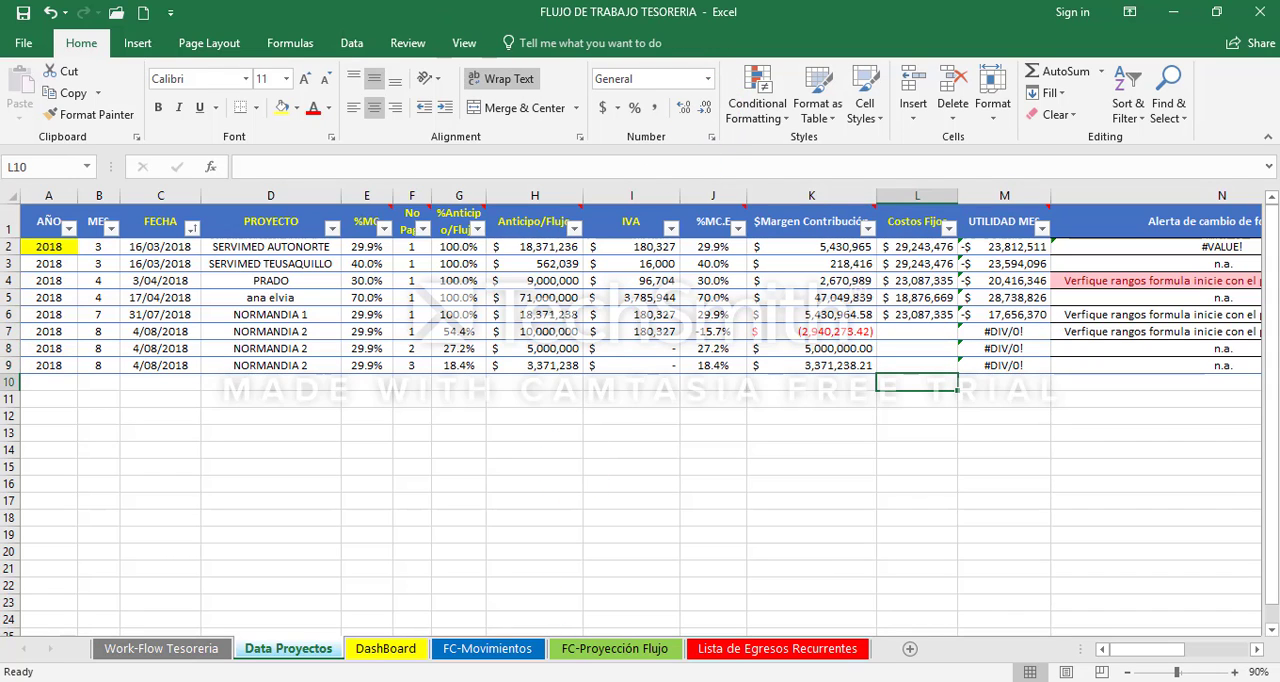
- Switch to the CALCULADORA ESTRATEGICA CEVCOB (Vtes) workbook and set the Outsourcing contable cost (D30) to 0 on the Costos fijos sheet
click(457, 620)
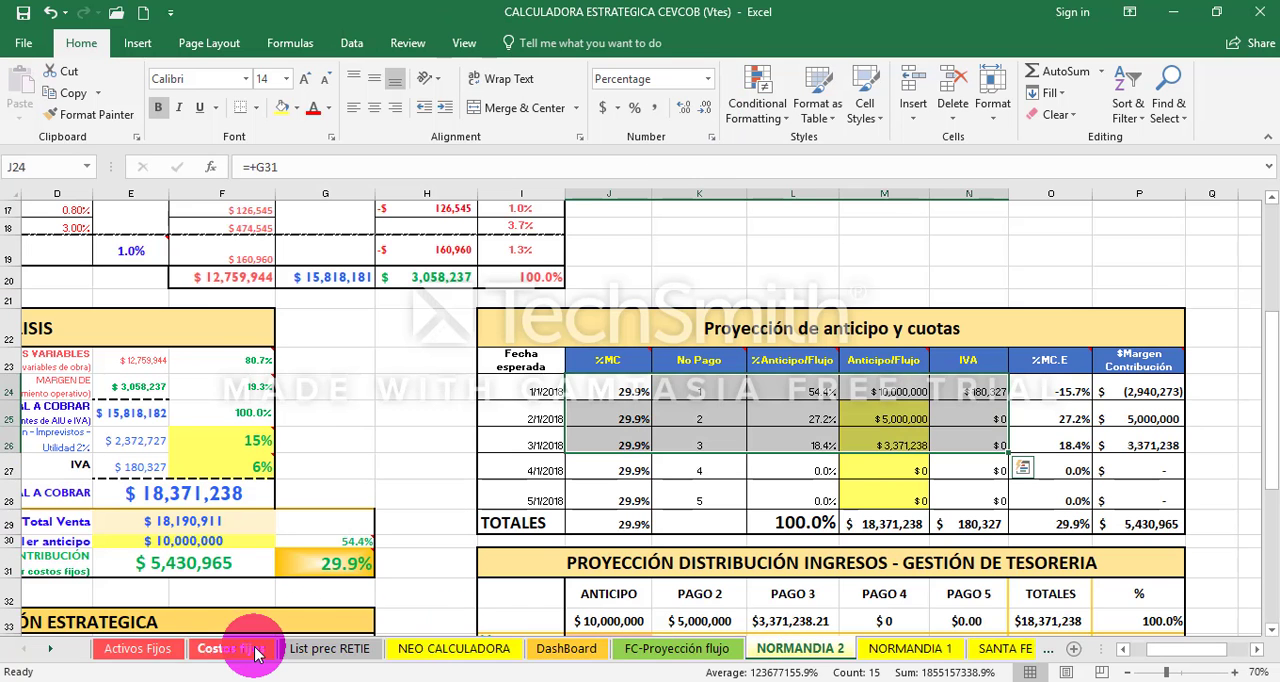
click(221, 654)
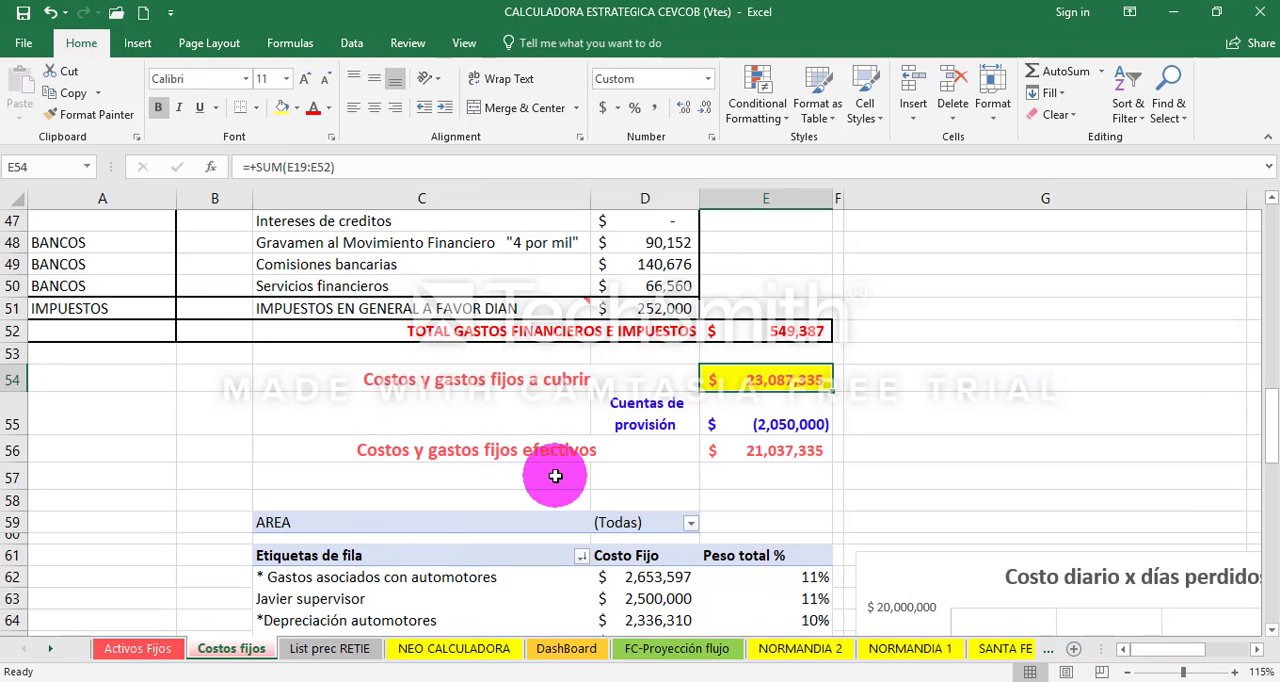
key(Page_Up)
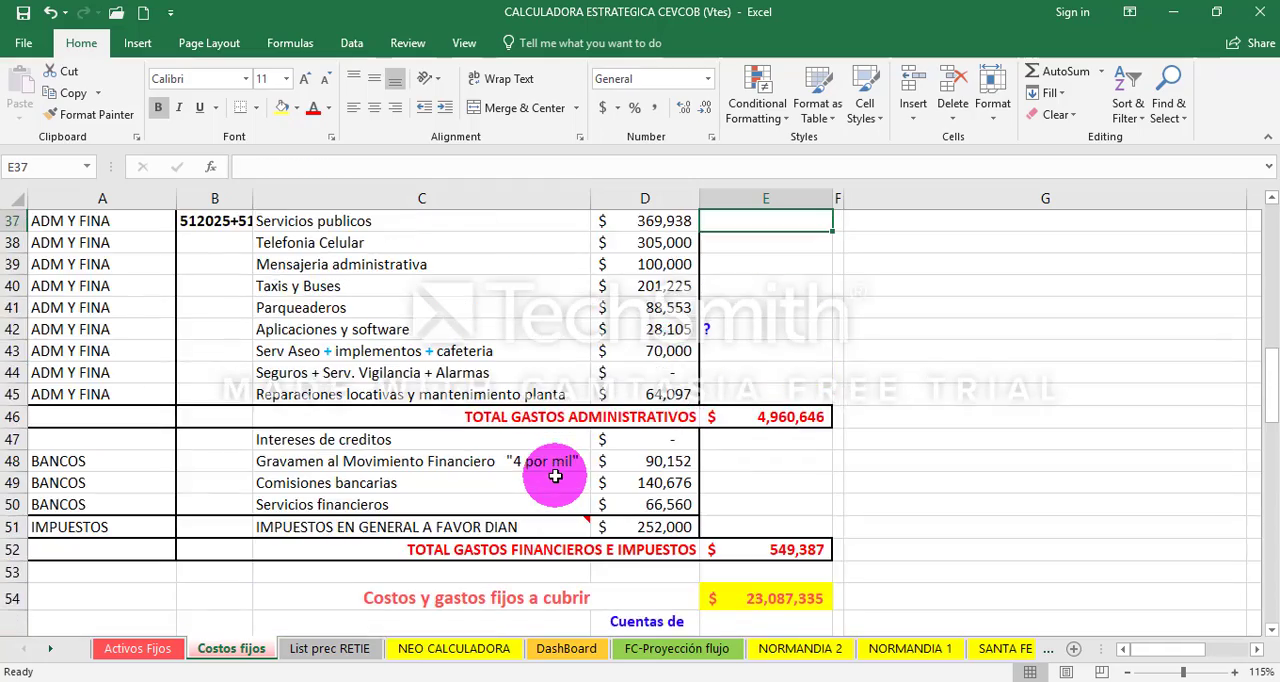
scroll(555, 476, up, 2)
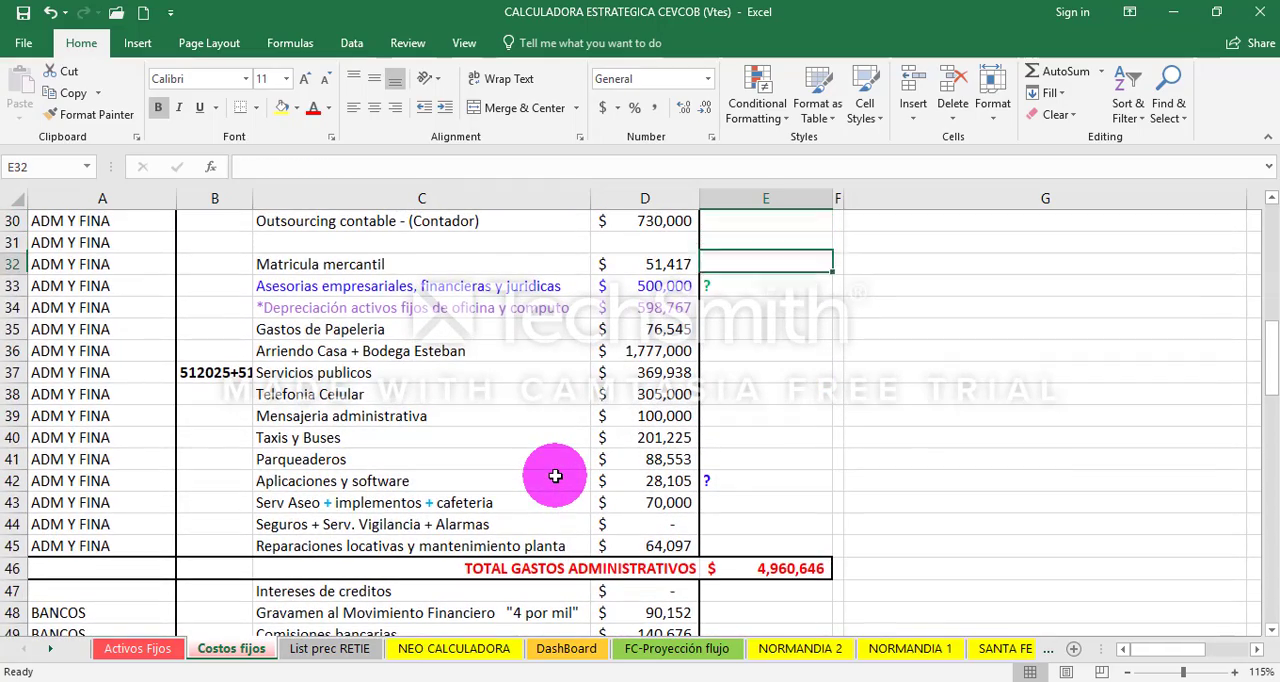
key(Down)
key(Left)
key(Down)
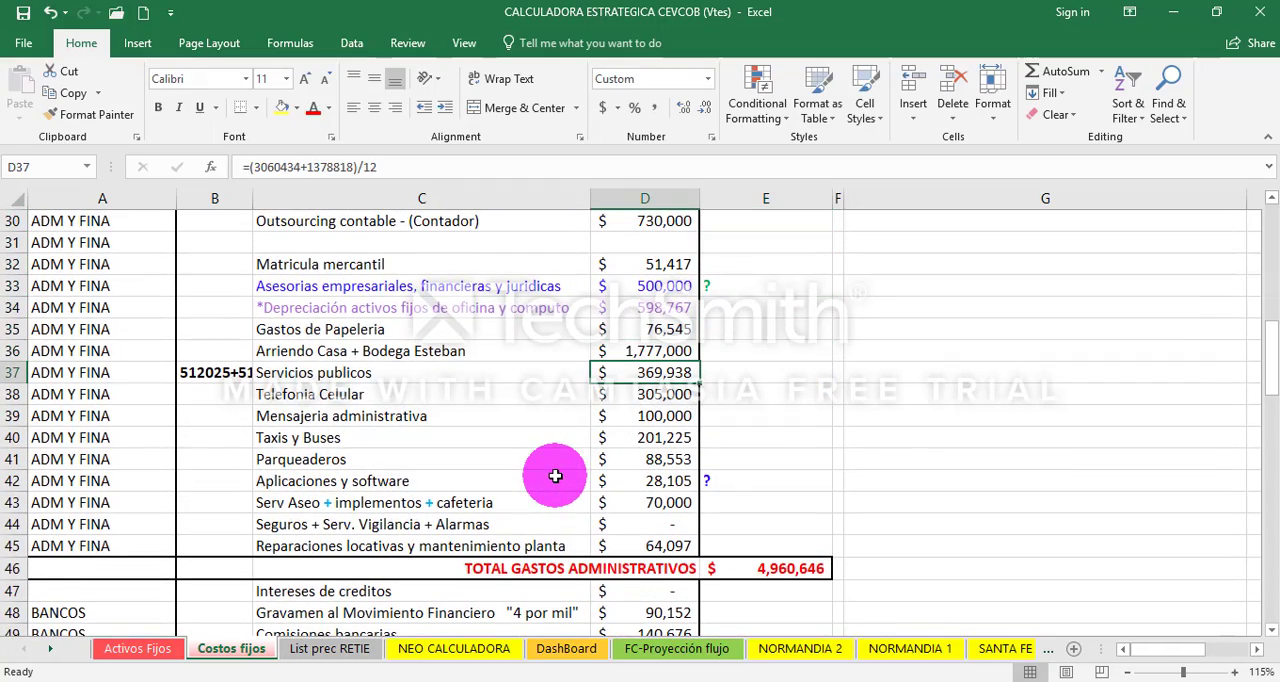
key(Up)
key(Up)
key(Up)
key(Up)
key(Up)
key(Up)
key(Up)
key(Up)
key(Up)
key(Up)
key(Down)
key(Down)
key(Down)
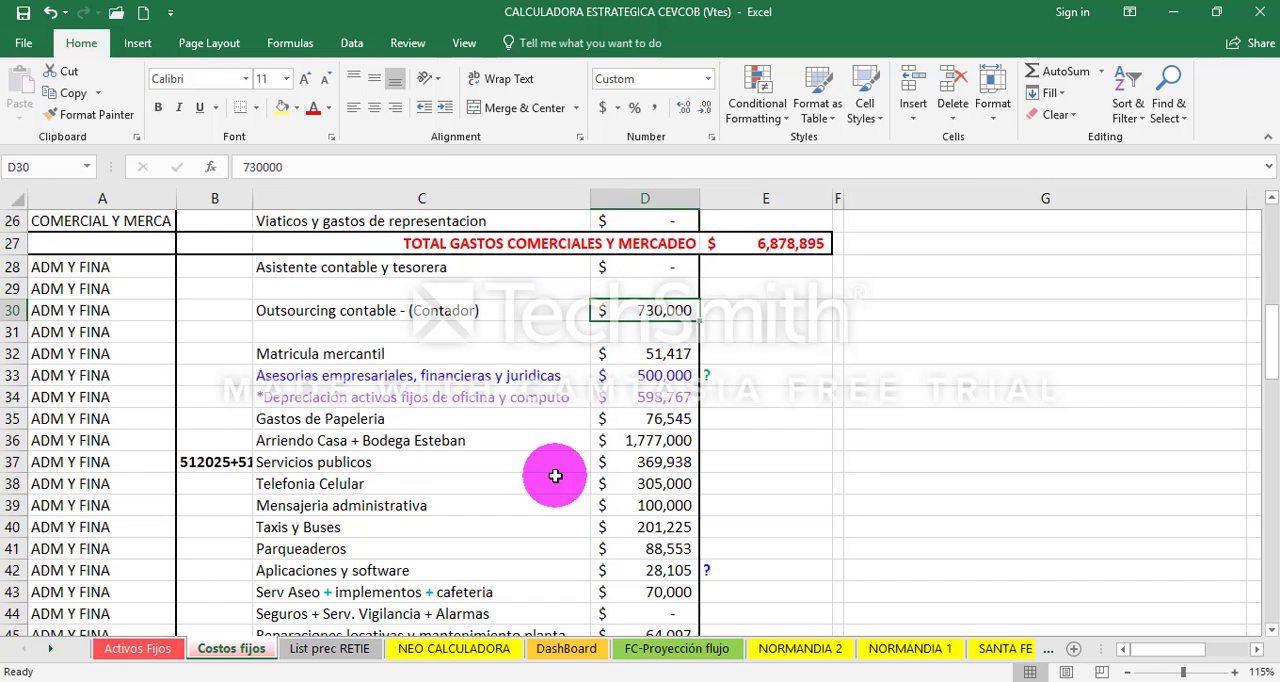
text(0)
key(Return)
key(Right)
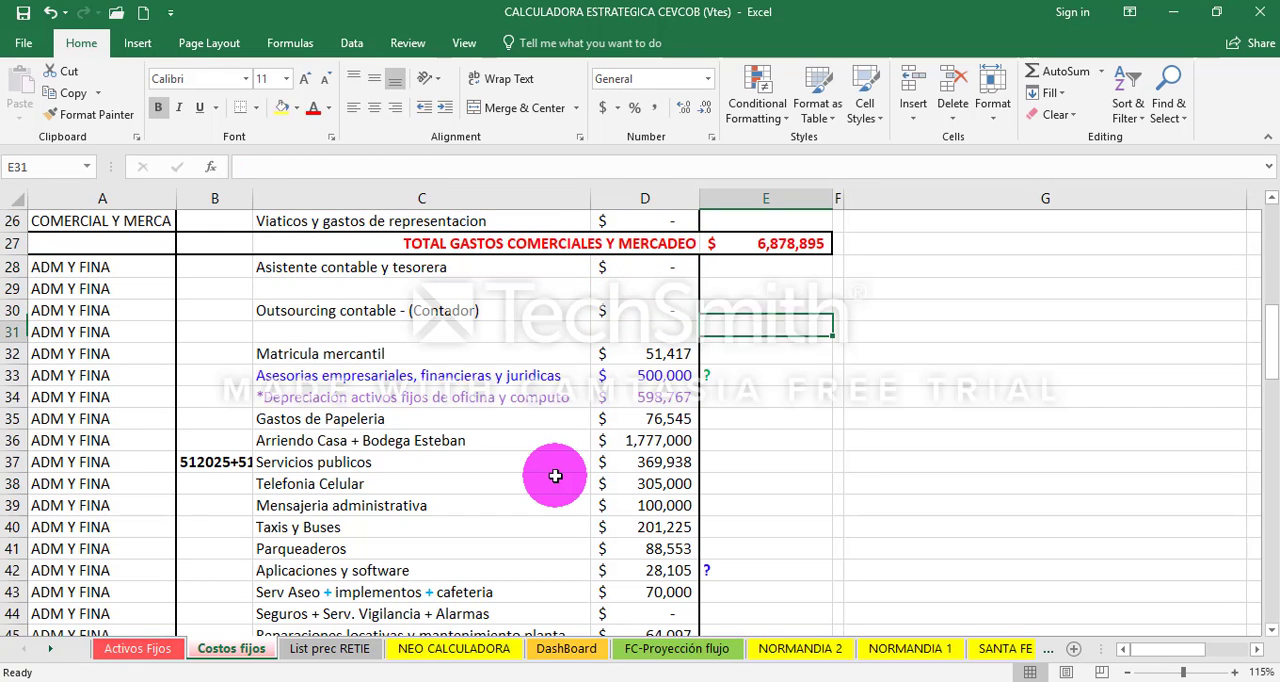
- Copy the Costos y gastos fijos a cubrir total in E54
key(Down)
key(Down)
key(Down)
key(Down)
key(Down)
key(Down)
key(Down)
key(Down)
key(Down)
key(Down)
key(Down)
key(Down)
key(Down)
key(Down)
key(Down)
key(Down)
key(Down)
key(Down)
key(Down)
key(Down)
key(Down)
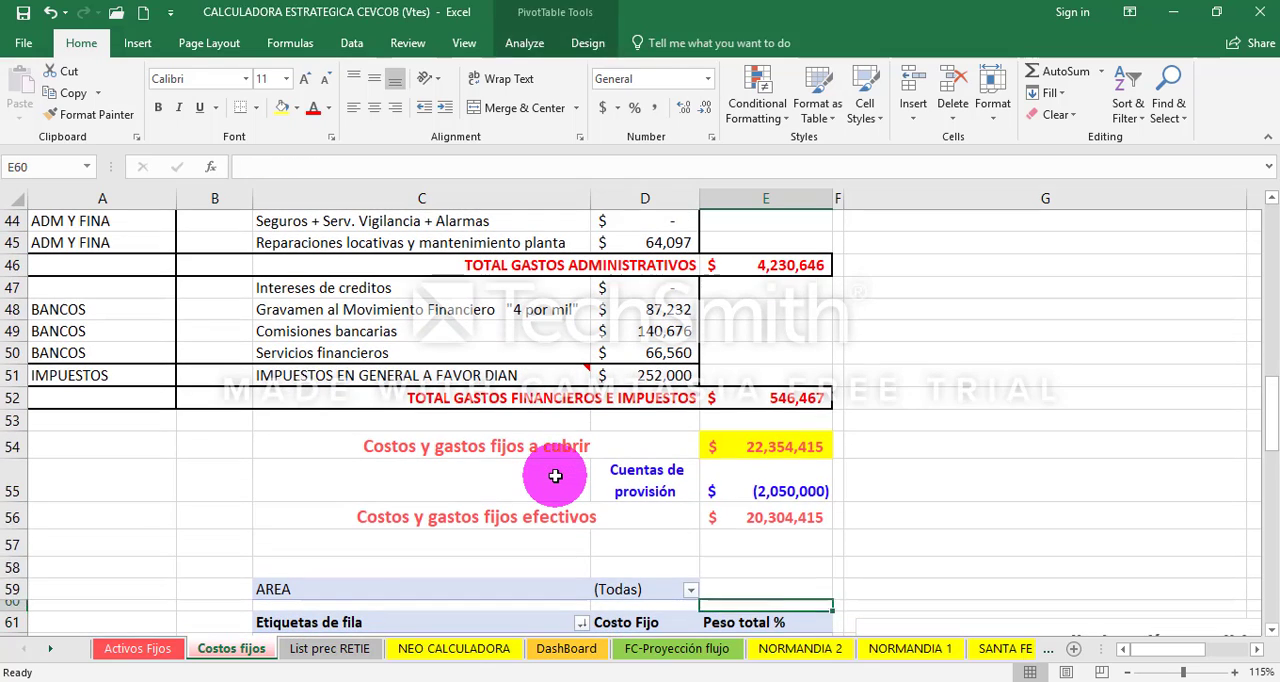
key(Up)
key(Up)
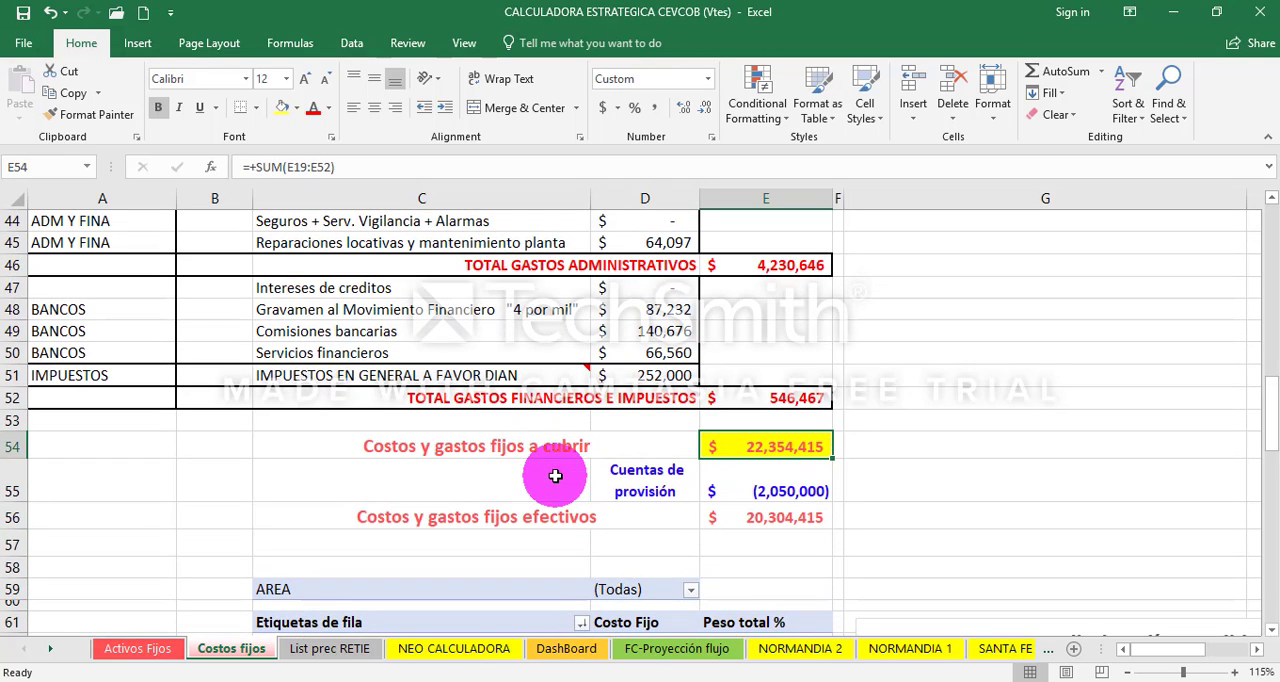
key(ctrl+c)
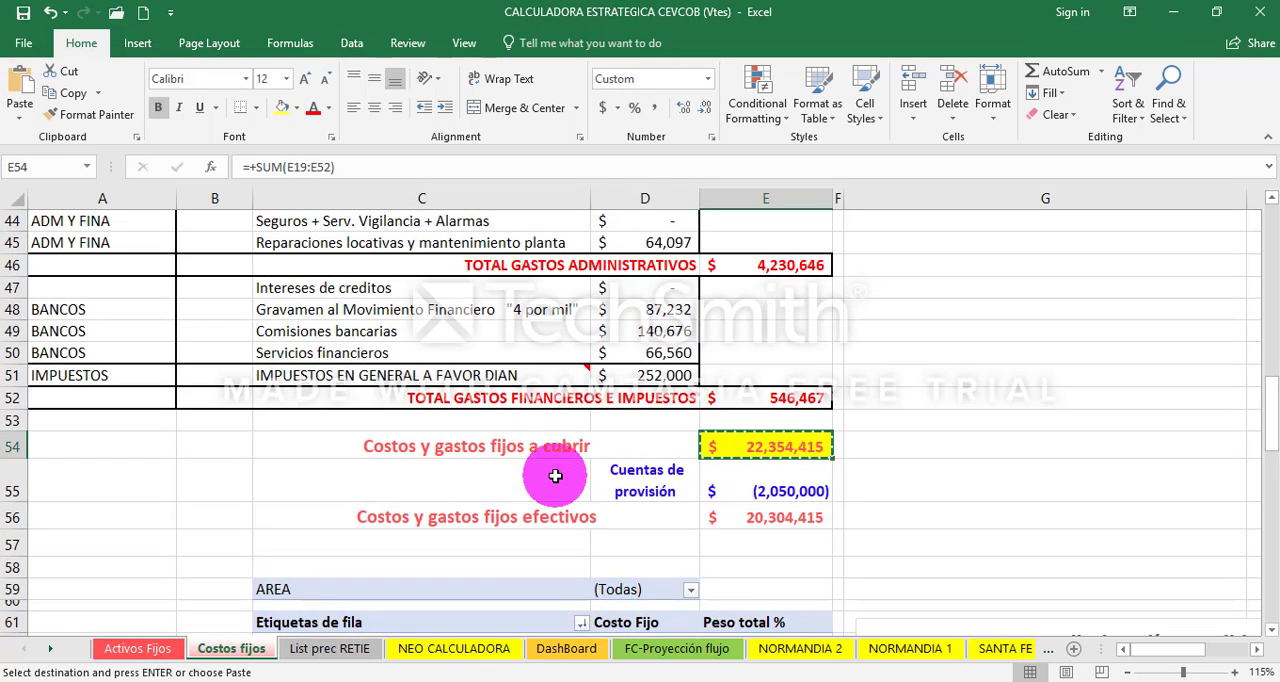
- Switch to the FLUJO DE TRABAJO TESORERIA workbook and paste the copied total as a value with its number format into Costos Fijos cell L7
click(527, 681)
click(545, 660)
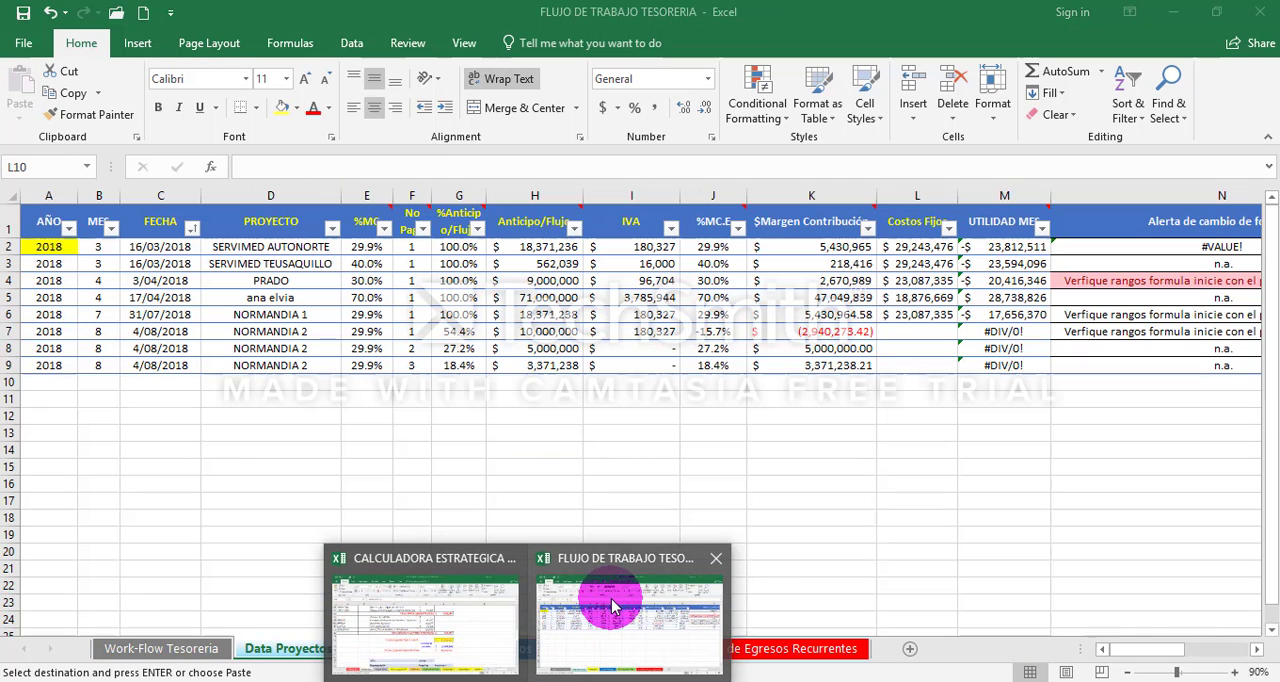
click(918, 328)
right_click(918, 330)
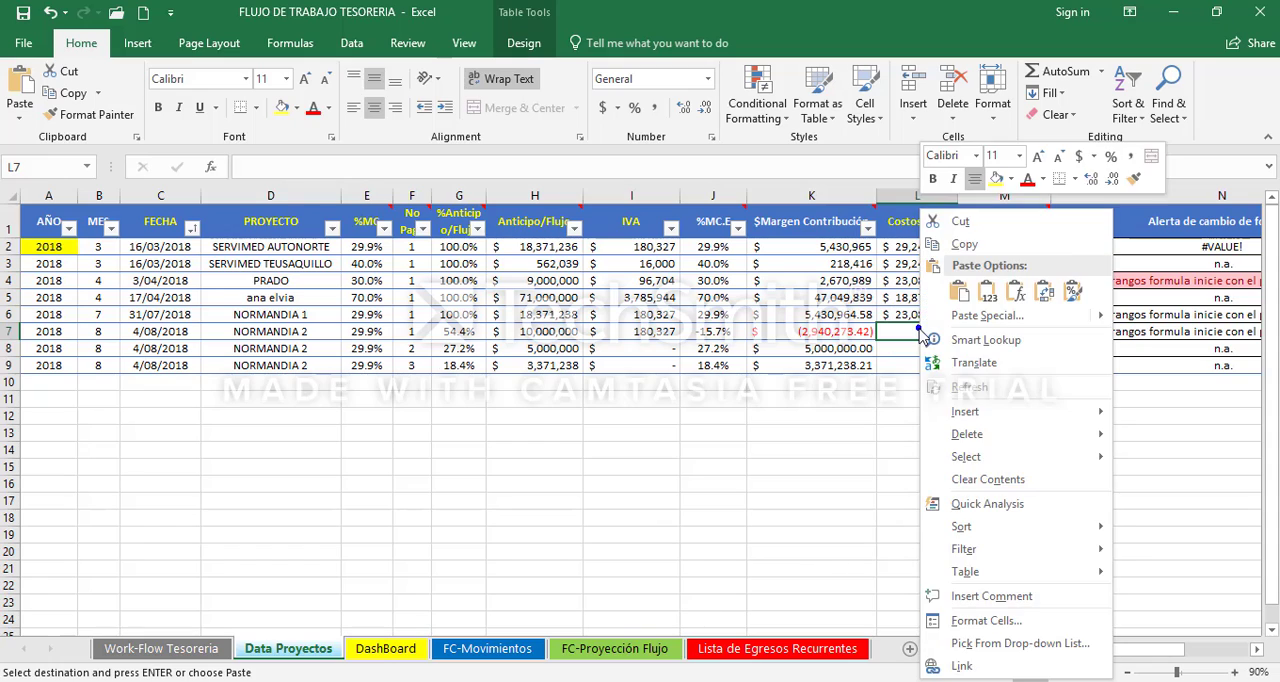
key(Return)
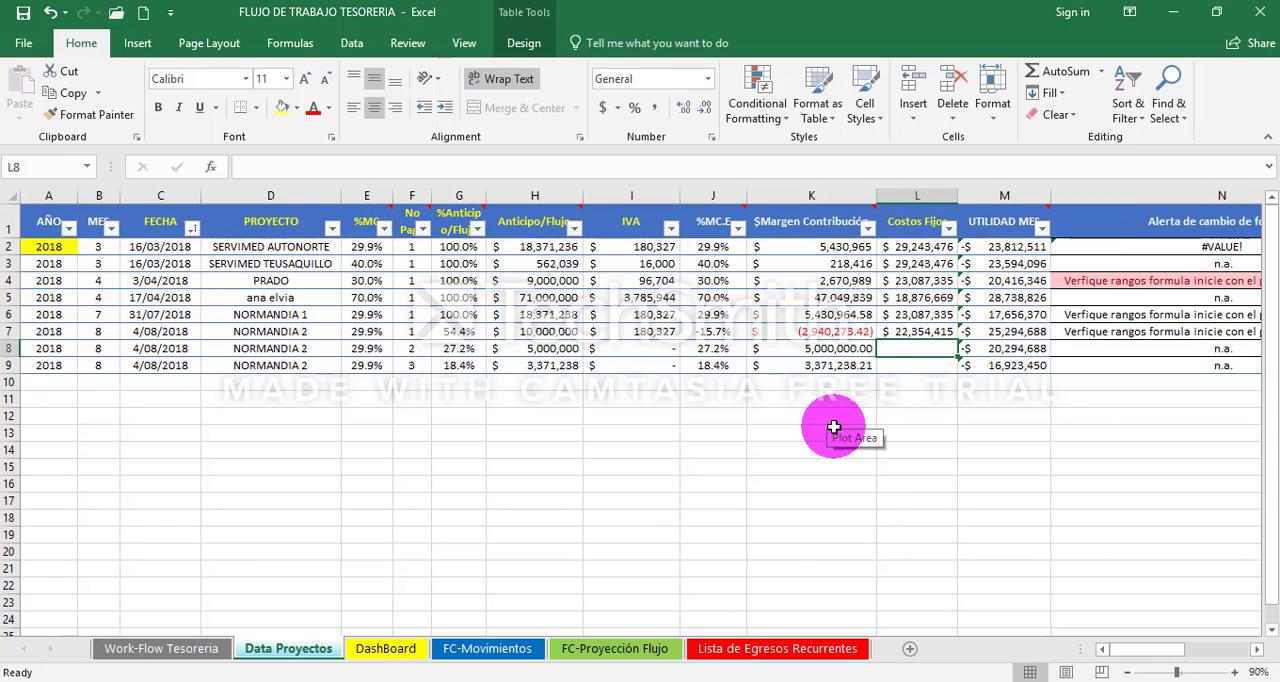
- Examine the second and third NORMANDIA 2 payment rows across all table columns, A8:N9
key(Left)
key(Left)
key(Left)
key(Left)
key(Left)
key(Left)
key(Left)
key(Left)
key(Left)
key(Left)
key(Left)
key(Right)
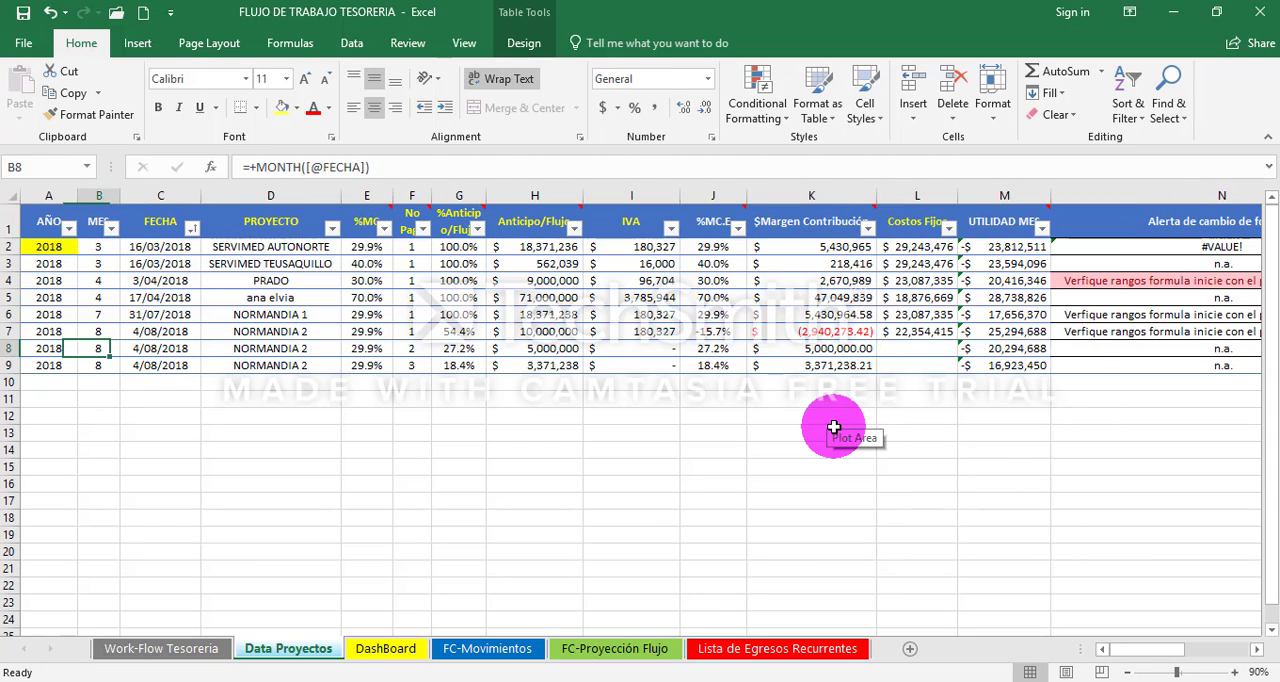
key(Right)
key(Right)
key(Left)
key(Left)
key(Left)
key(shift+Down)
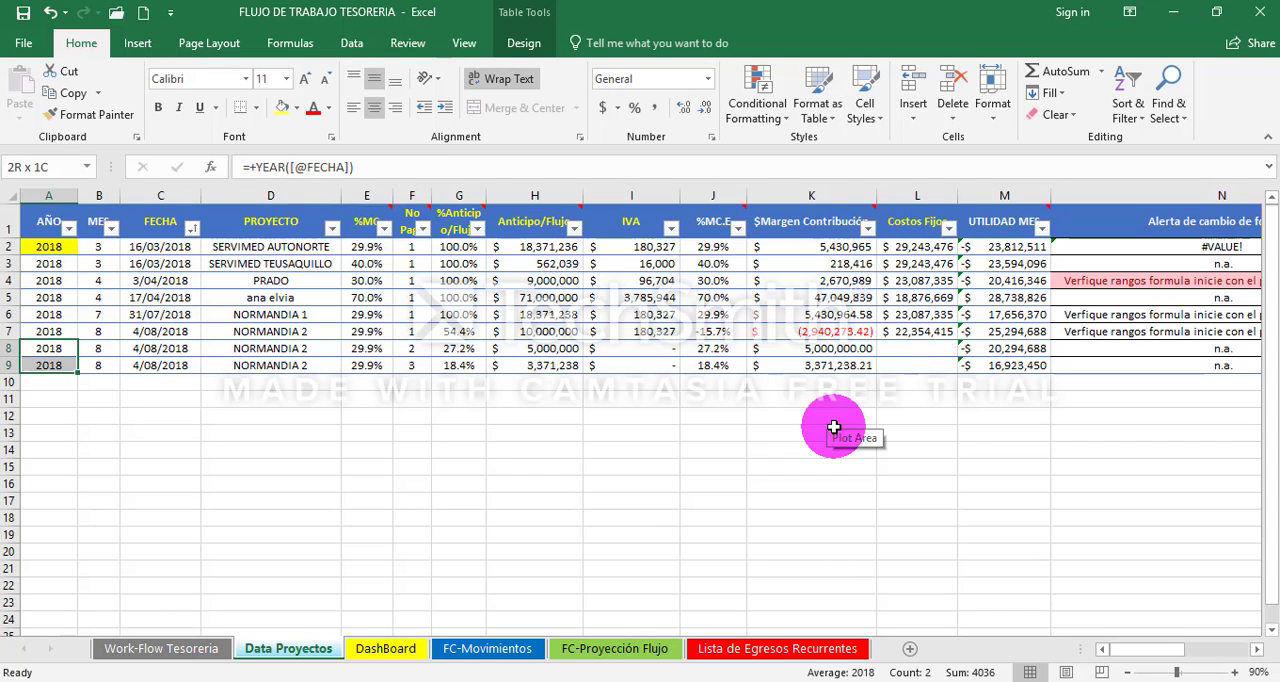
key(shift+Right)
key(shift+Right)
key(shift+Right)
key(shift+Right)
key(shift+Right)
key(shift+Right)
key(shift+Right)
key(shift+Right)
key(shift+Right)
key(shift+Right)
key(shift+Right)
key(shift+Right)
key(shift+Right)
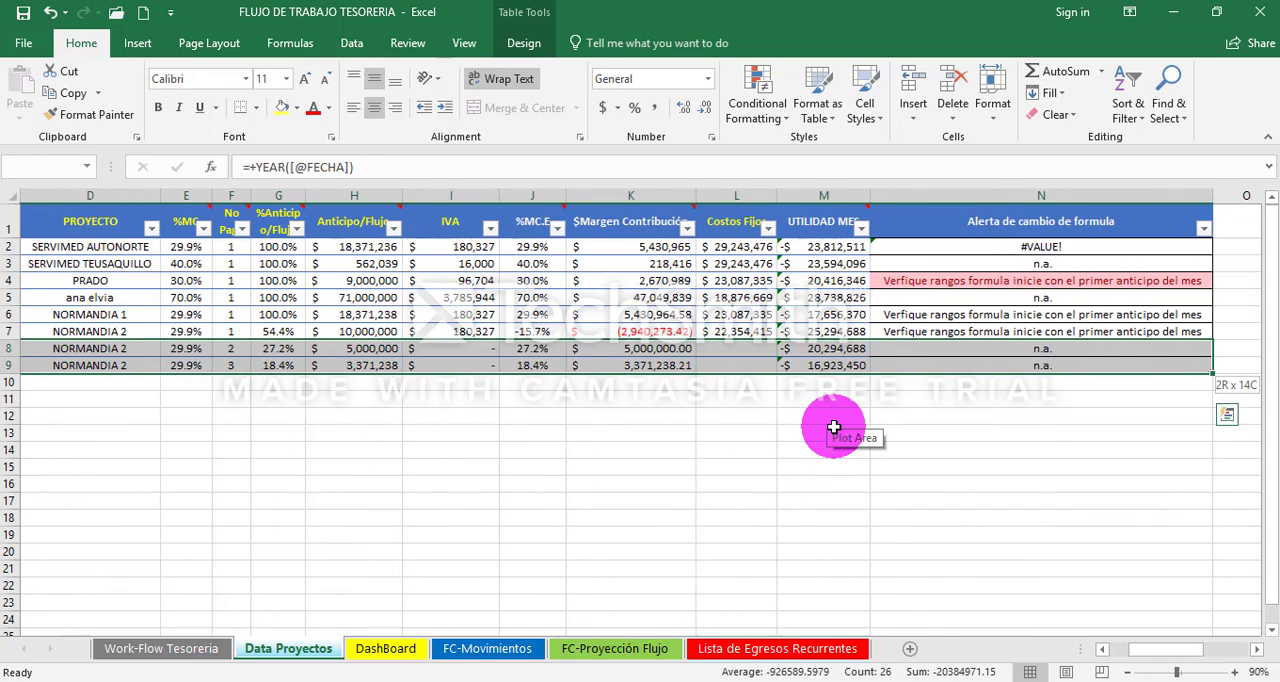
- Set the FECHA of the second and third NORMANDIA 2 payments (C8 and C9) to 1/01/2099
key(Home)
key(Right)
key(Right)
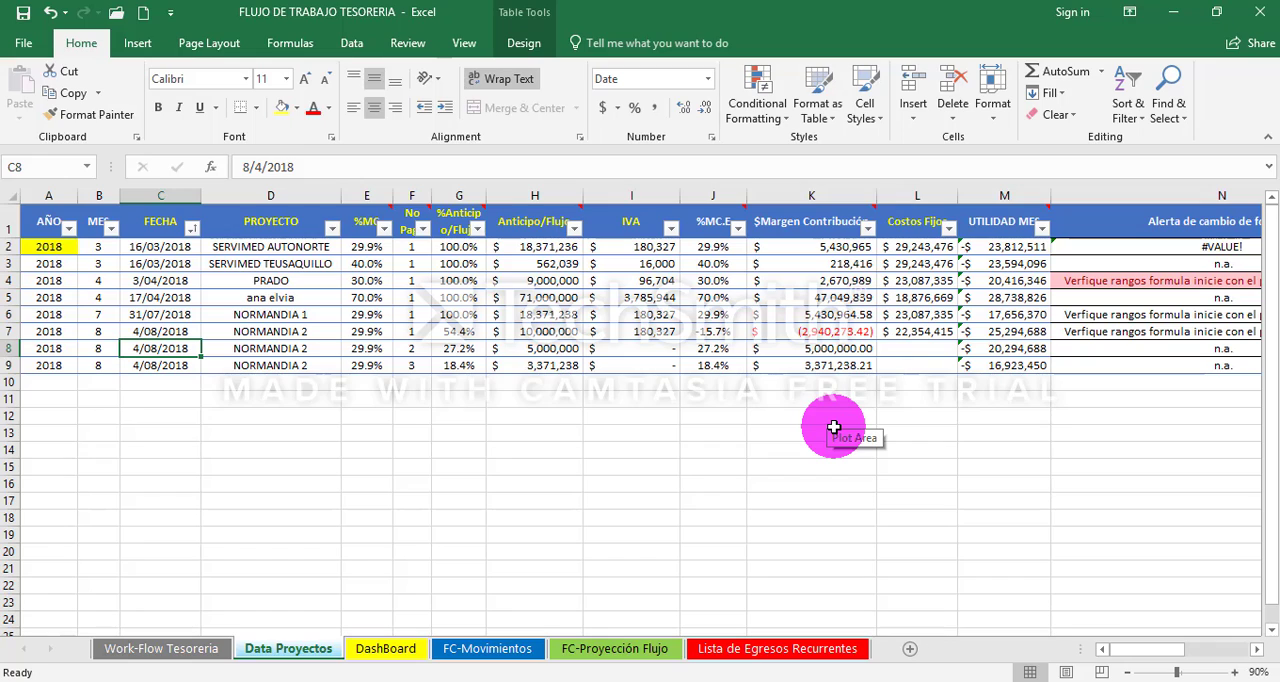
text(1-1)
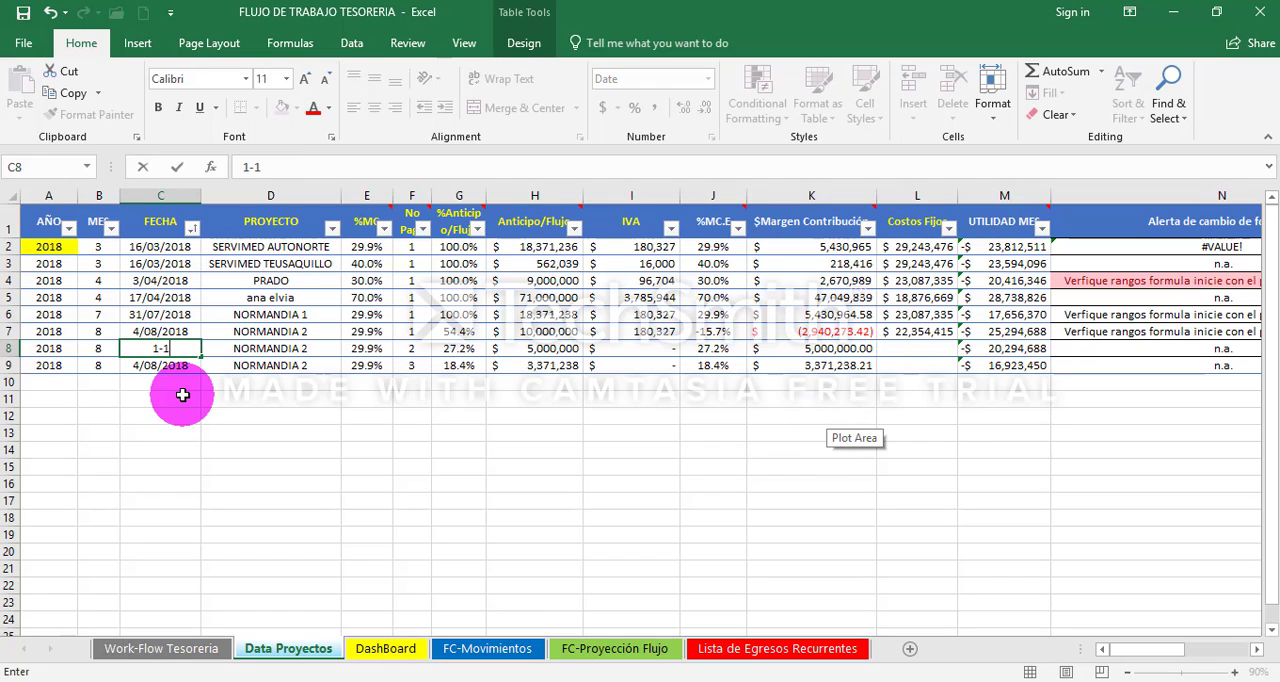
text(-2099)
key(ctrl+Return)
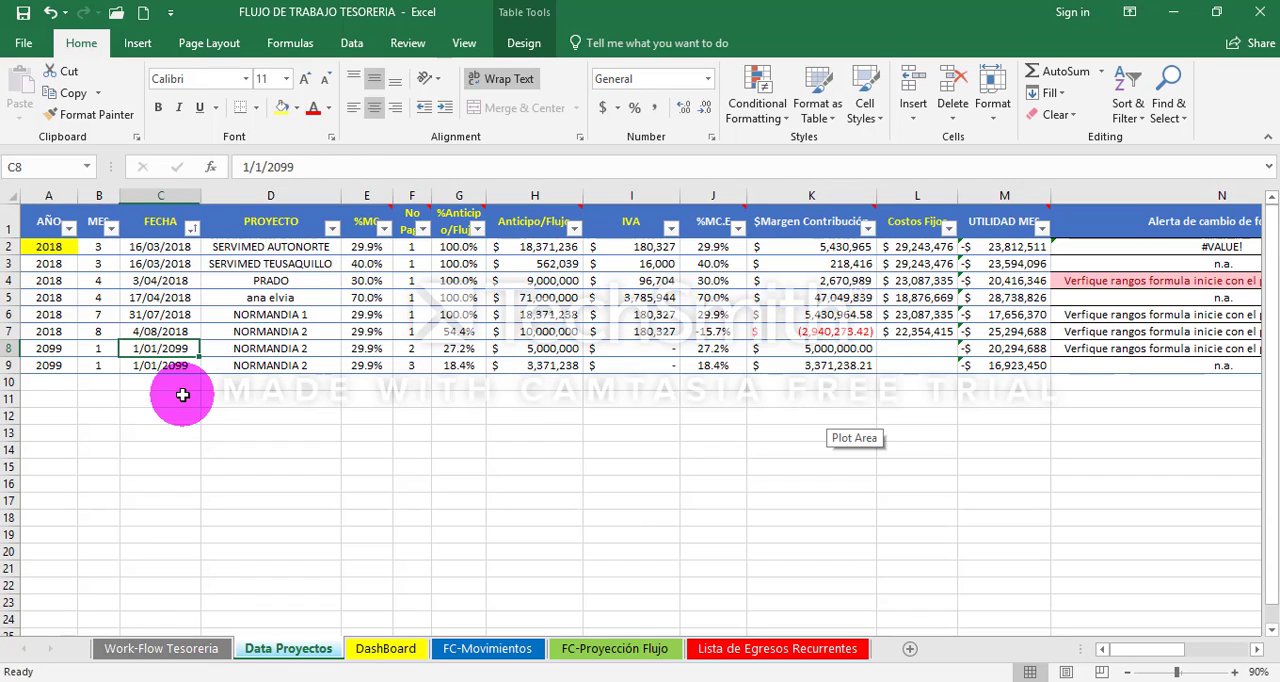
- Review the two NORMANDIA 2 rows dated 2099, from AÑO to the formula-change alert, and their FECHA cells
key(Left)
key(Left)
key(shift+Down)
key(shift+Right)
key(shift+Right)
key(shift+Right)
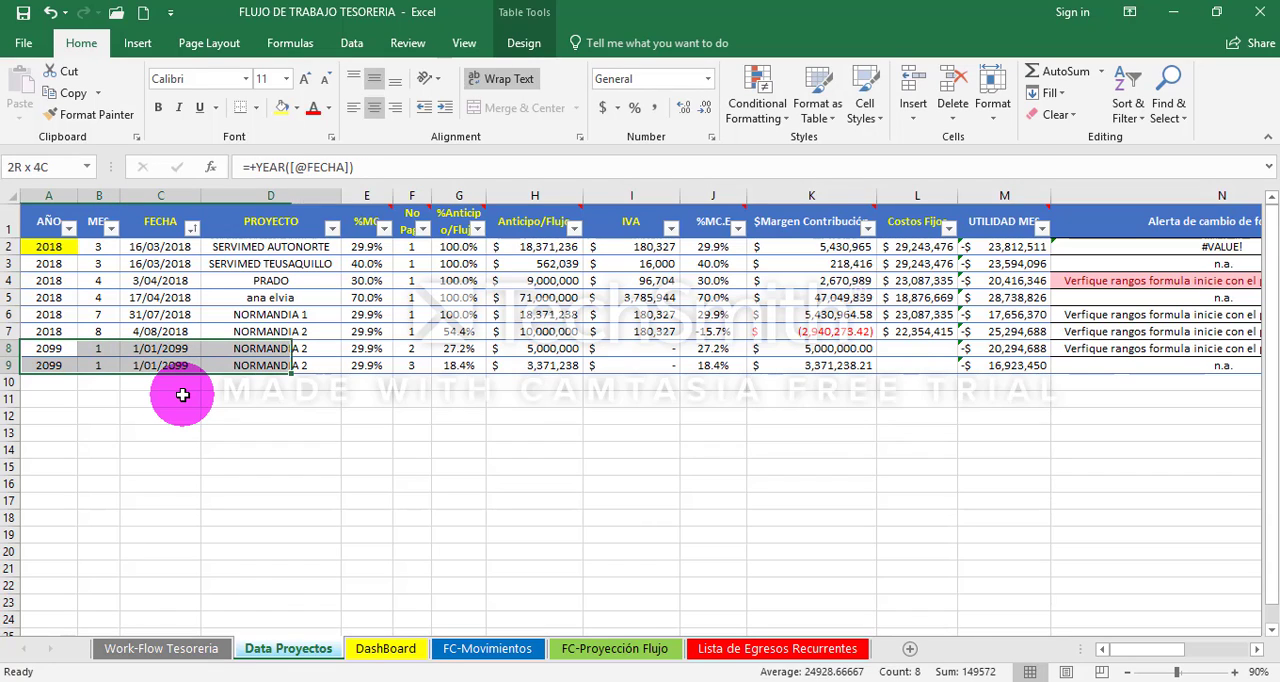
key(shift+Right)
key(shift+Right)
key(shift+Right)
key(shift+Right)
key(shift+Right)
key(shift+Right)
key(shift+Right)
key(shift+Right)
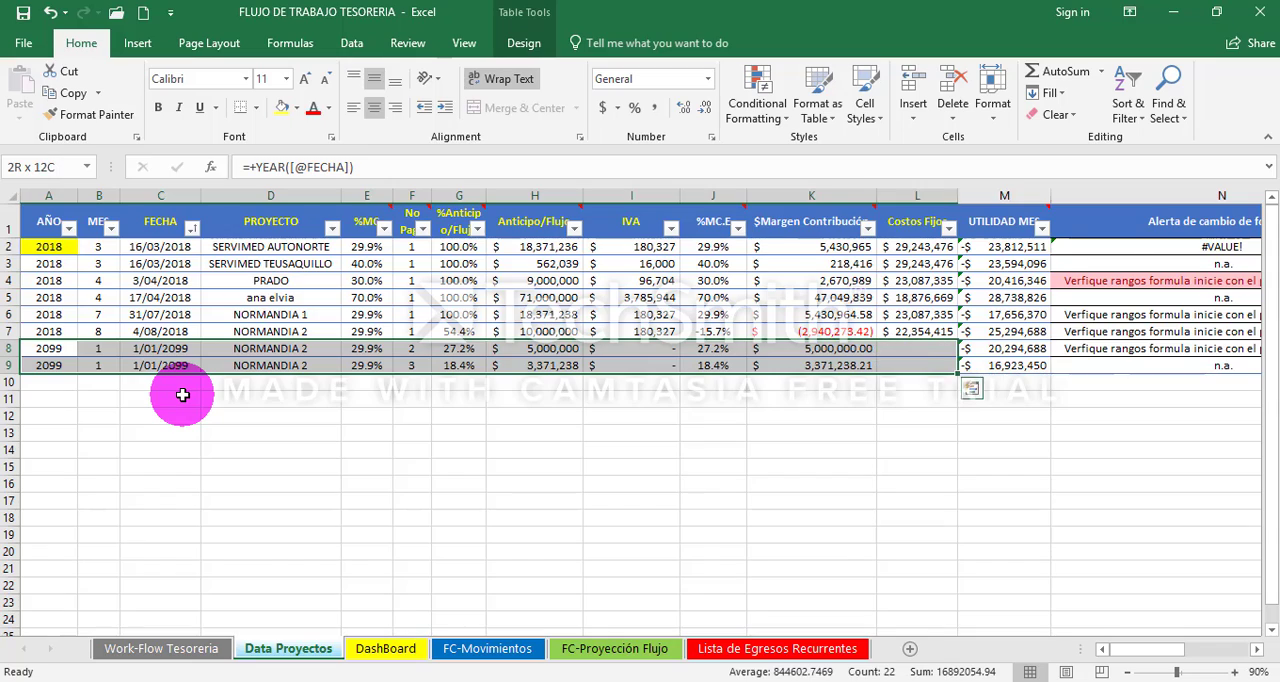
key(shift+Right)
key(shift+Right)
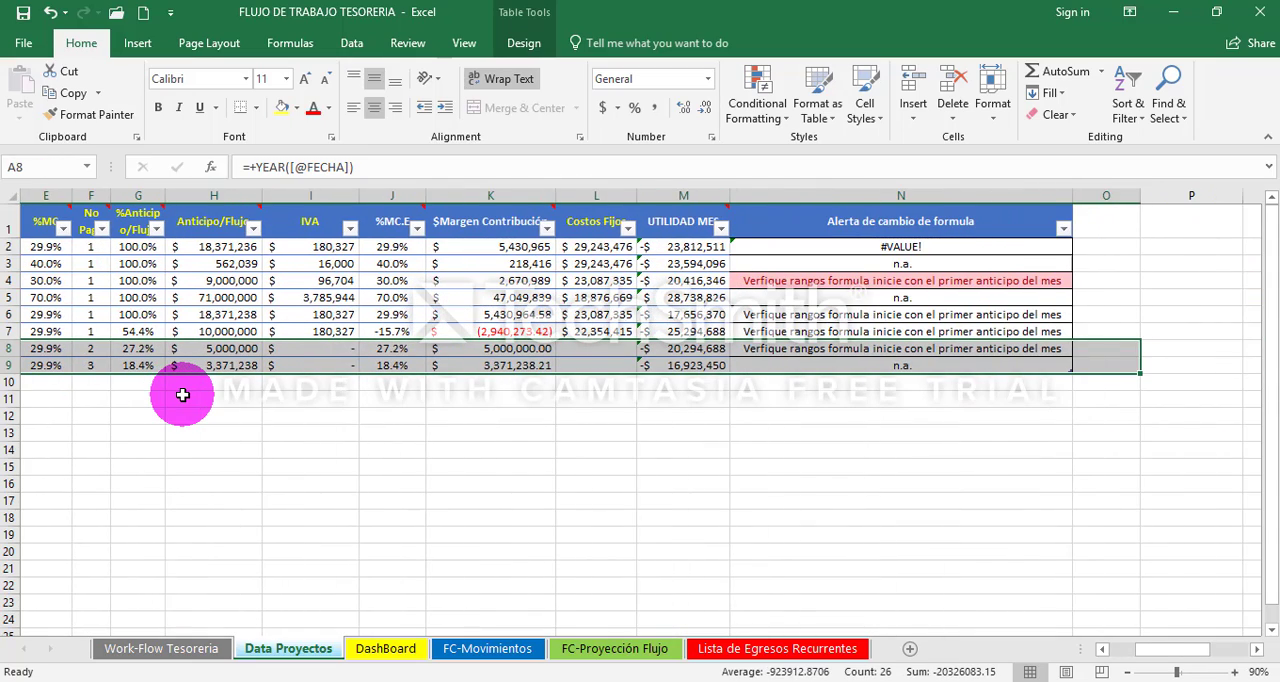
key(Left)
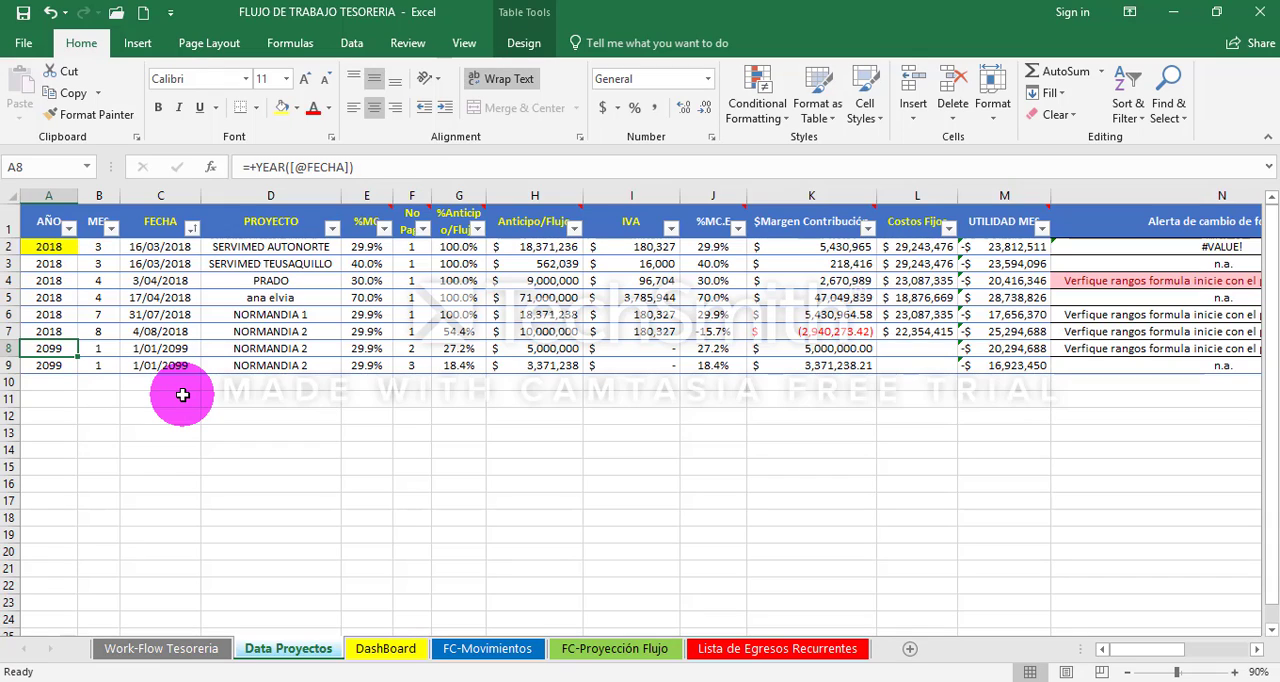
key(Right)
key(Right)
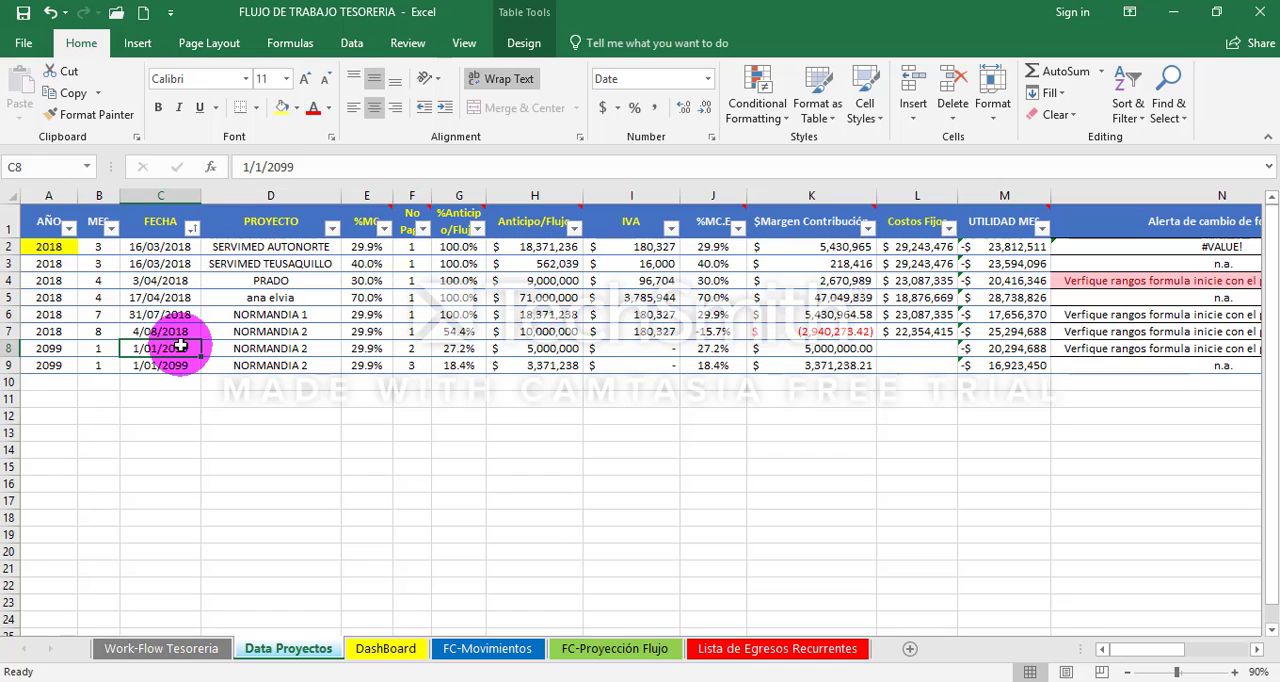
key(shift+Down)
key(Down)
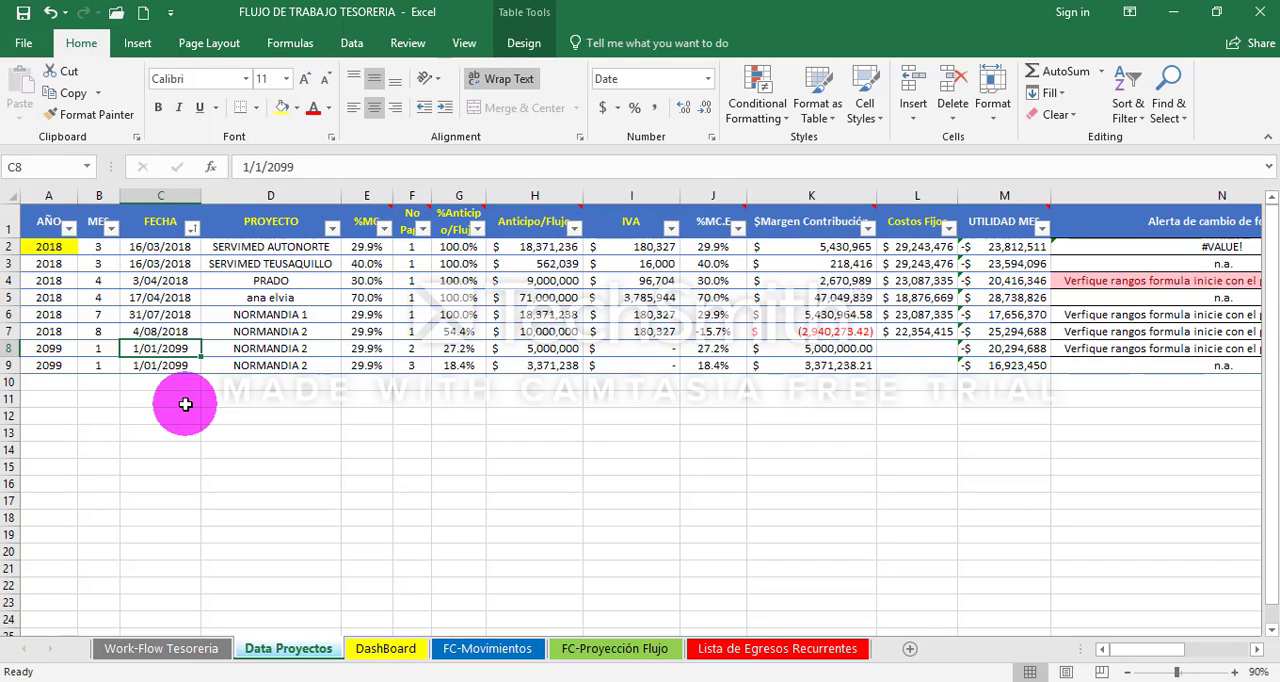
- Enter 0 as the Costos Fijos of the second and third NORMANDIA 2 payments, L8 and L9
key(Right)
key(Right)
key(Right)
key(Right)
key(Right)
key(Right)
key(Right)
key(Right)
key(Right)
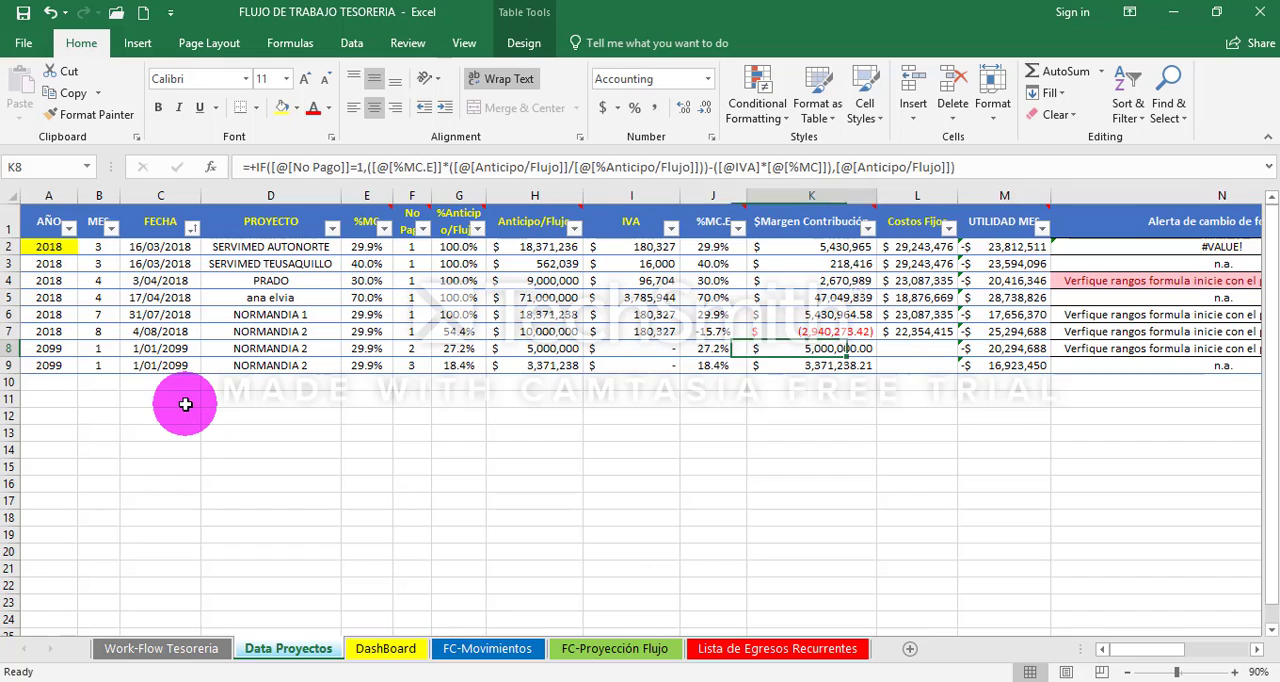
text(0)
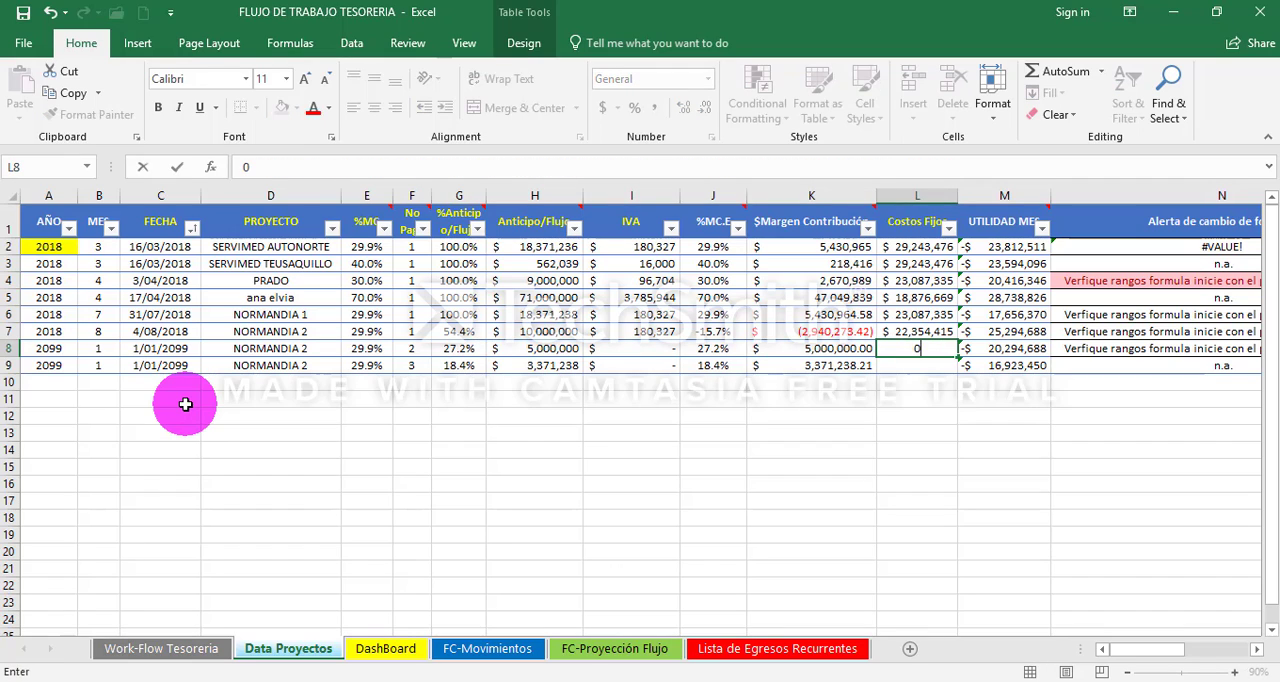
key(Return)
text(0)
key(Up)
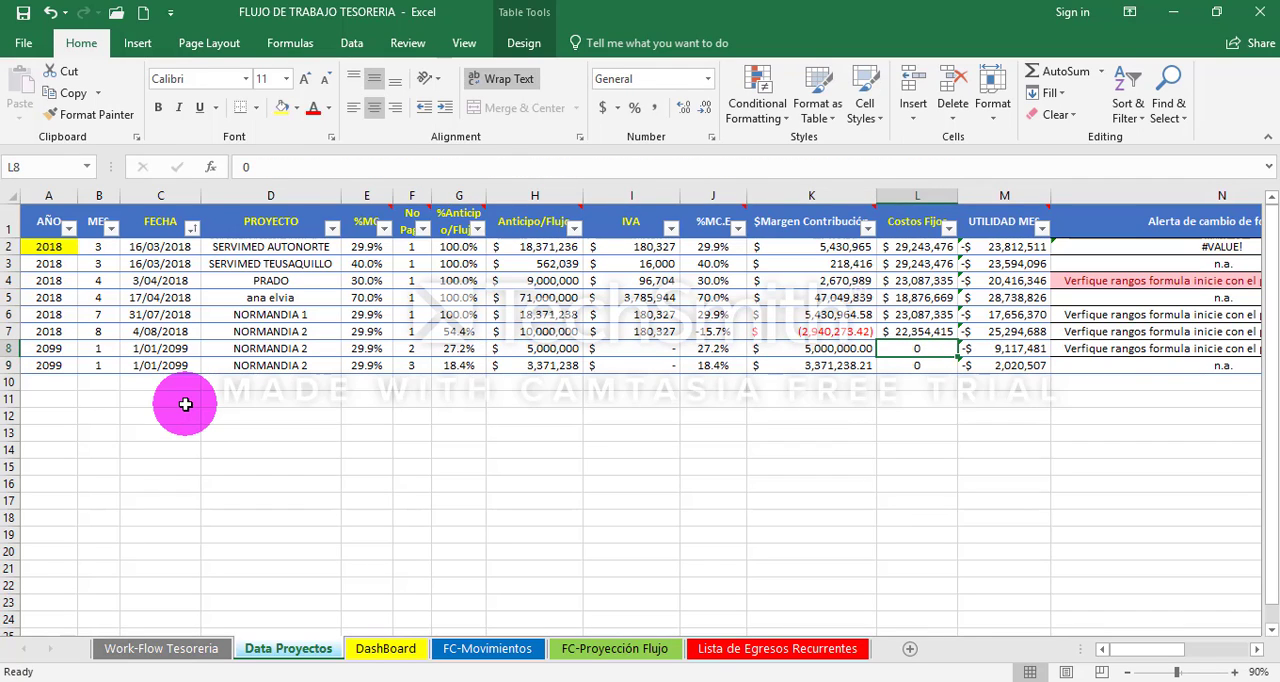
- Look over the second NORMANDIA 2 payment's entries in row 8, between its FECHA and Costos Fijos
key(Left)
key(Left)
key(Left)
key(Left)
key(Left)
key(Left)
key(Left)
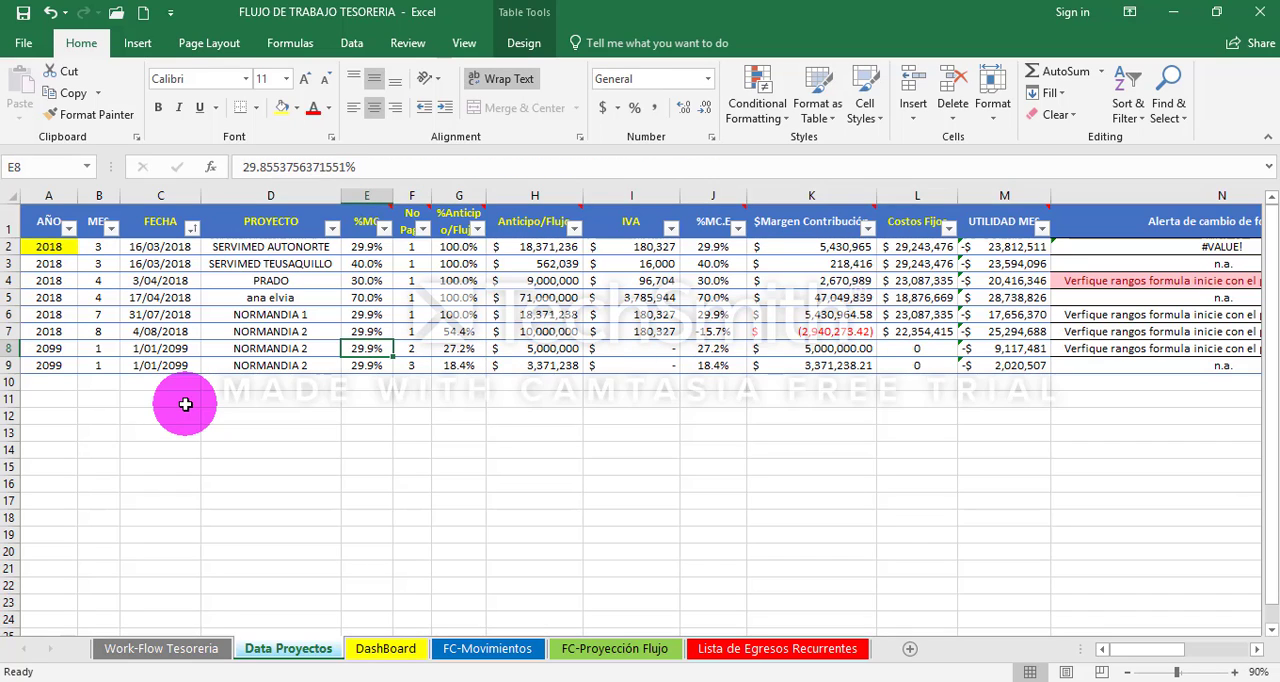
key(Left)
key(Left)
key(Left)
key(Left)
key(Right)
key(Right)
key(Right)
key(Right)
key(Right)
key(Right)
key(Right)
key(Right)
key(Right)
key(Right)
key(Right)
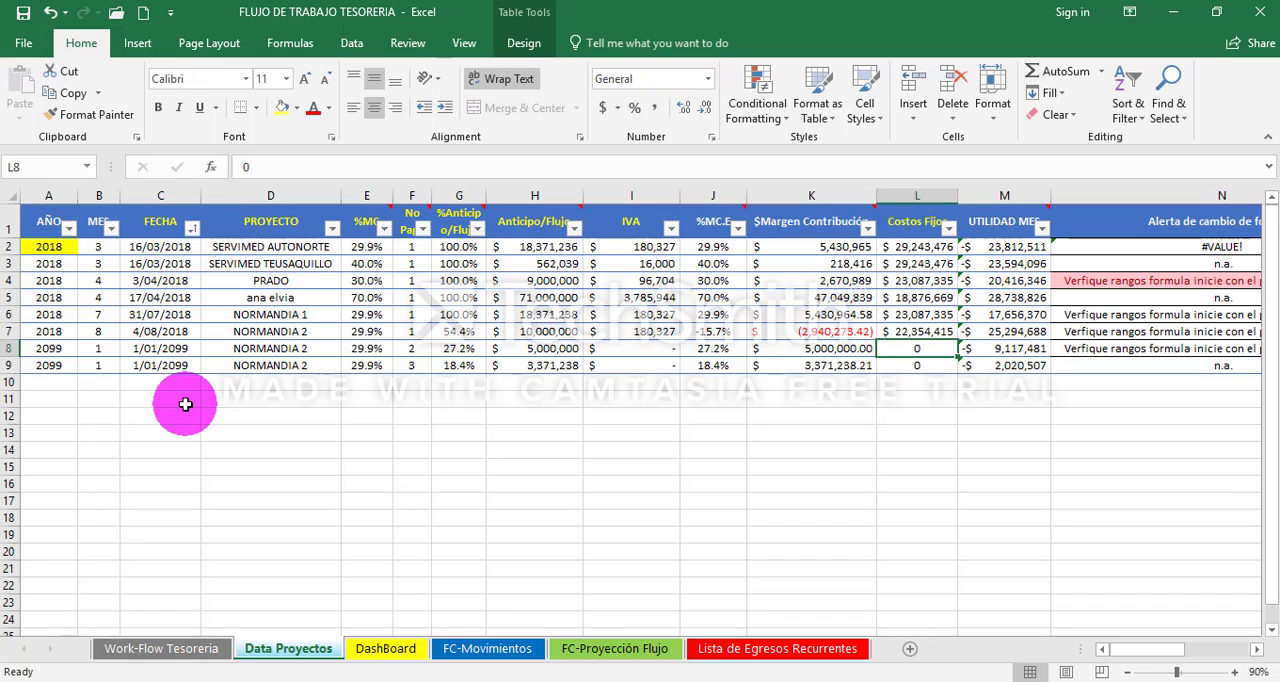
- Review the AÑO, MES and FECHA of the second NORMANDIA 2 payment and the %MC.E of the first one
key(Left)
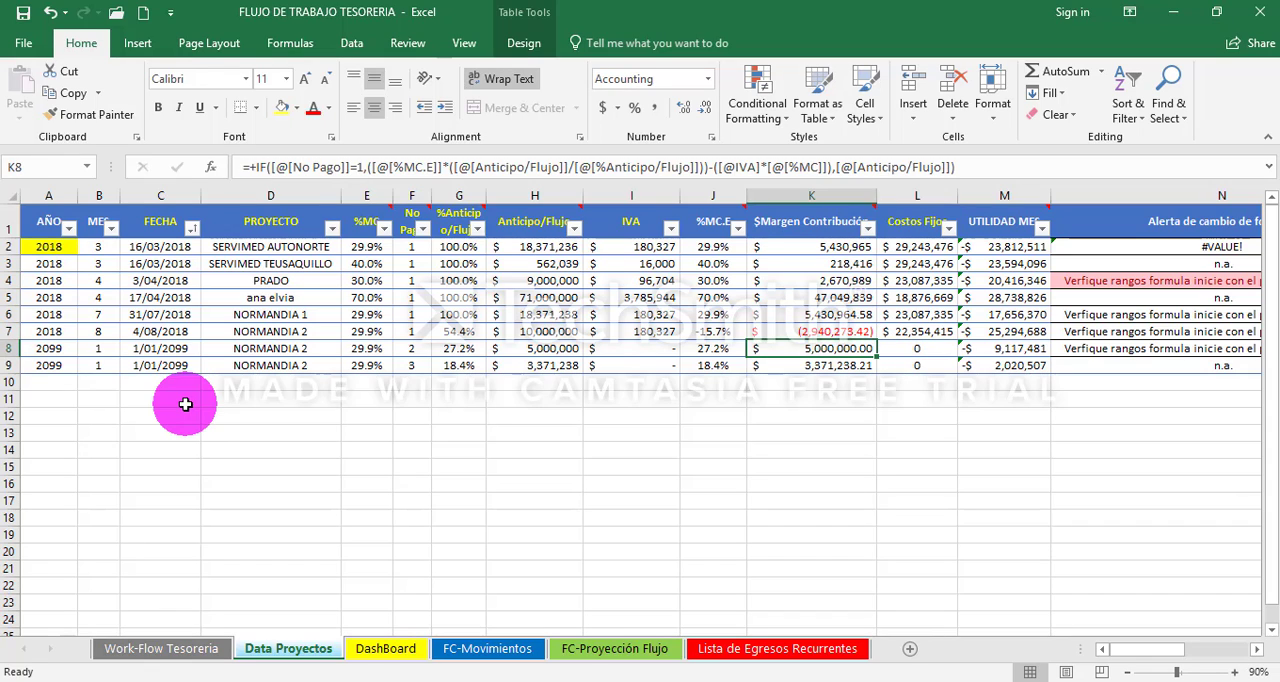
key(Home)
key(Right)
key(Right)
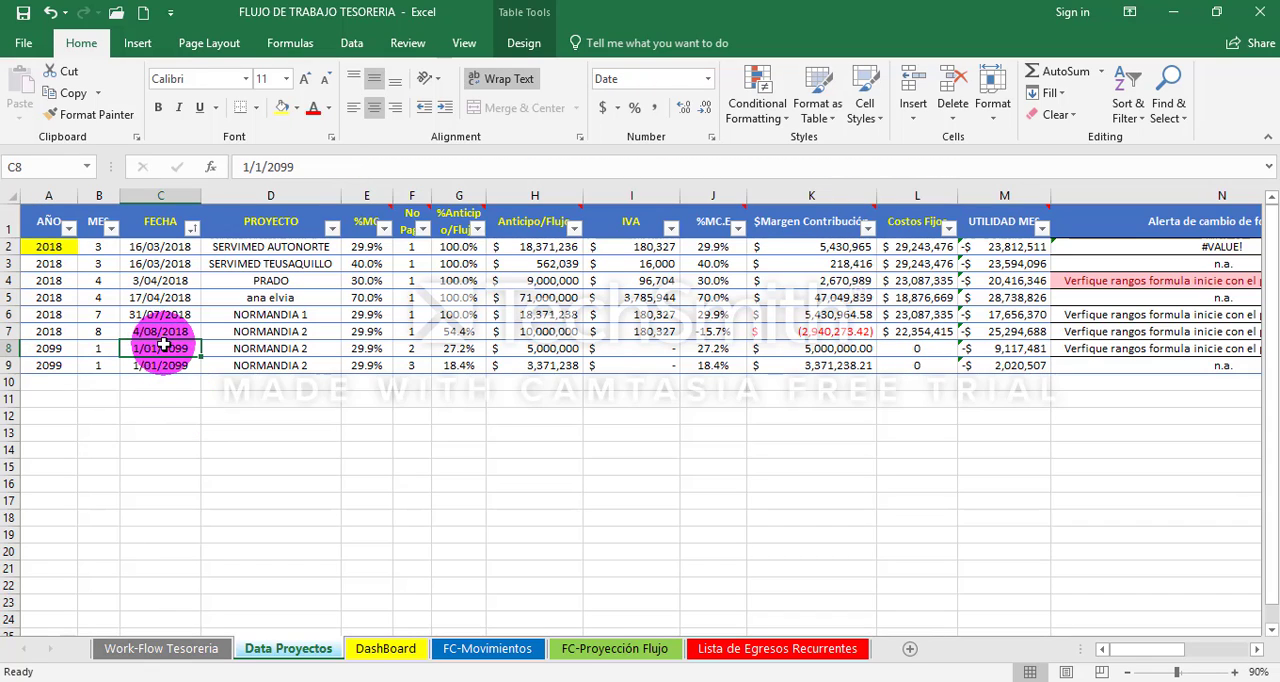
key(Left)
key(Left)
key(Right)
key(Right)
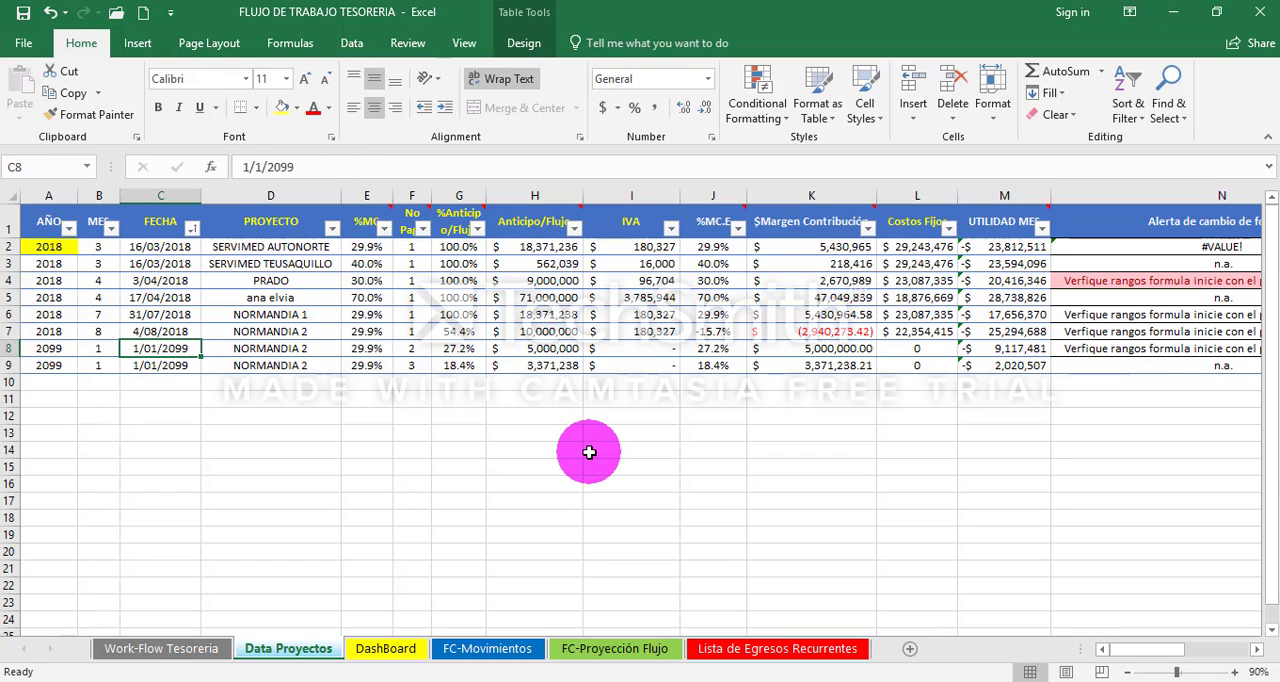
key(Right)
key(Right)
key(Right)
key(Right)
key(Right)
key(Right)
key(Right)
key(Right)
key(Up)
key(Left)
key(Left)
key(Left)
key(Left)
key(Left)
key(Left)
key(Left)
key(Left)
key(Left)
key(Left)
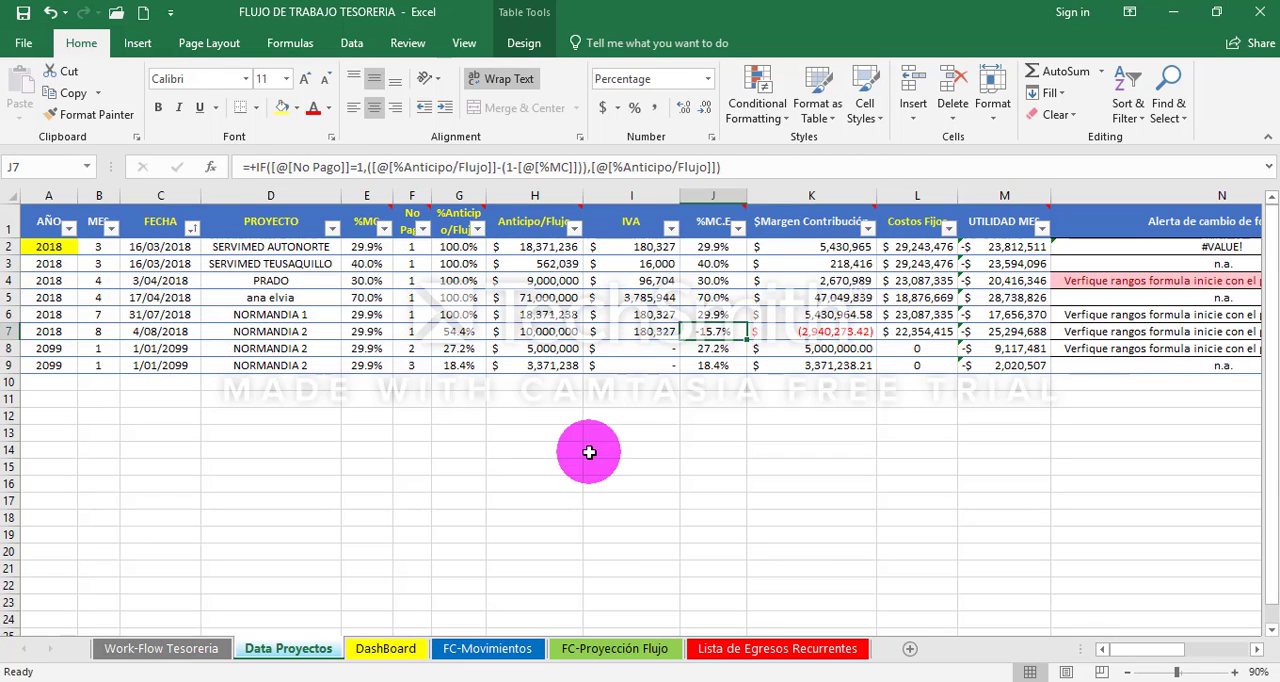
- Compare the MES values of NORMANDIA 1 and the first NORMANDIA 2 payment and check the formula-change alert in N7
drag(104, 314, 104, 332)
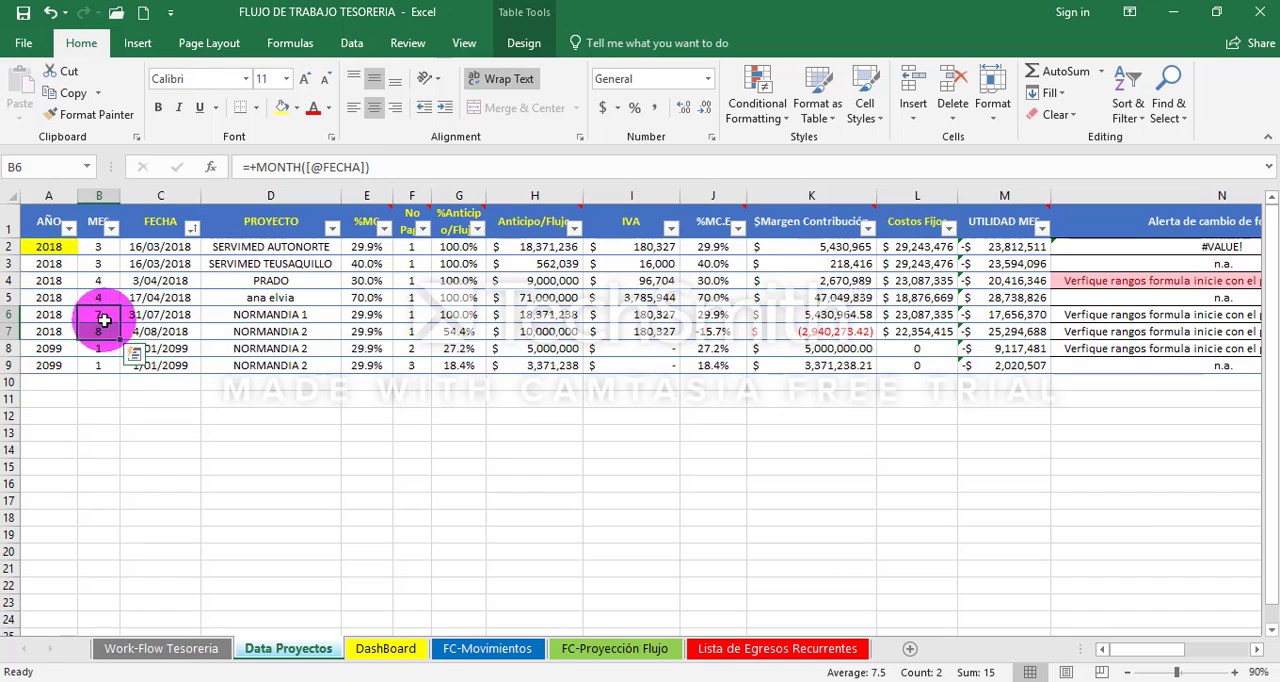
click(104, 318)
key(Right)
key(Right)
key(Right)
key(Right)
key(Right)
key(Right)
key(Right)
key(Right)
key(Right)
key(Right)
key(Right)
key(Right)
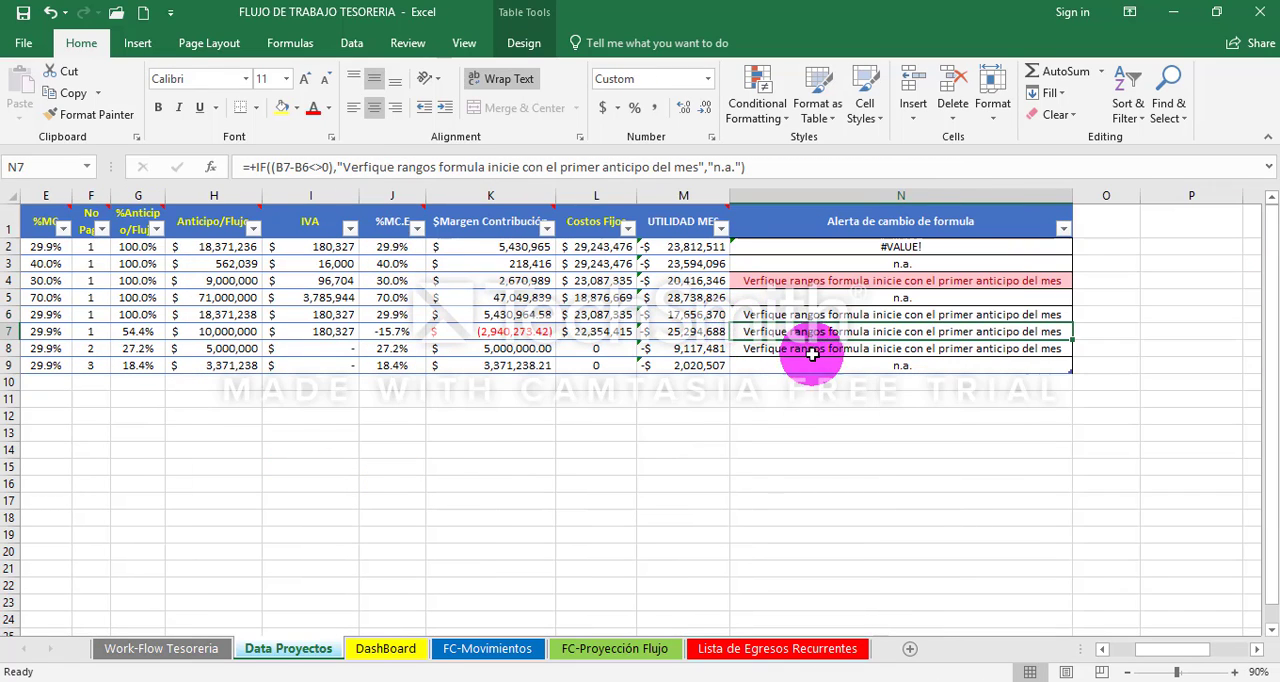
- Try extending the SUM in the UTILIDAD MES formula in M7 to K4:K7 and restore its range to K7:K7
key(Left)
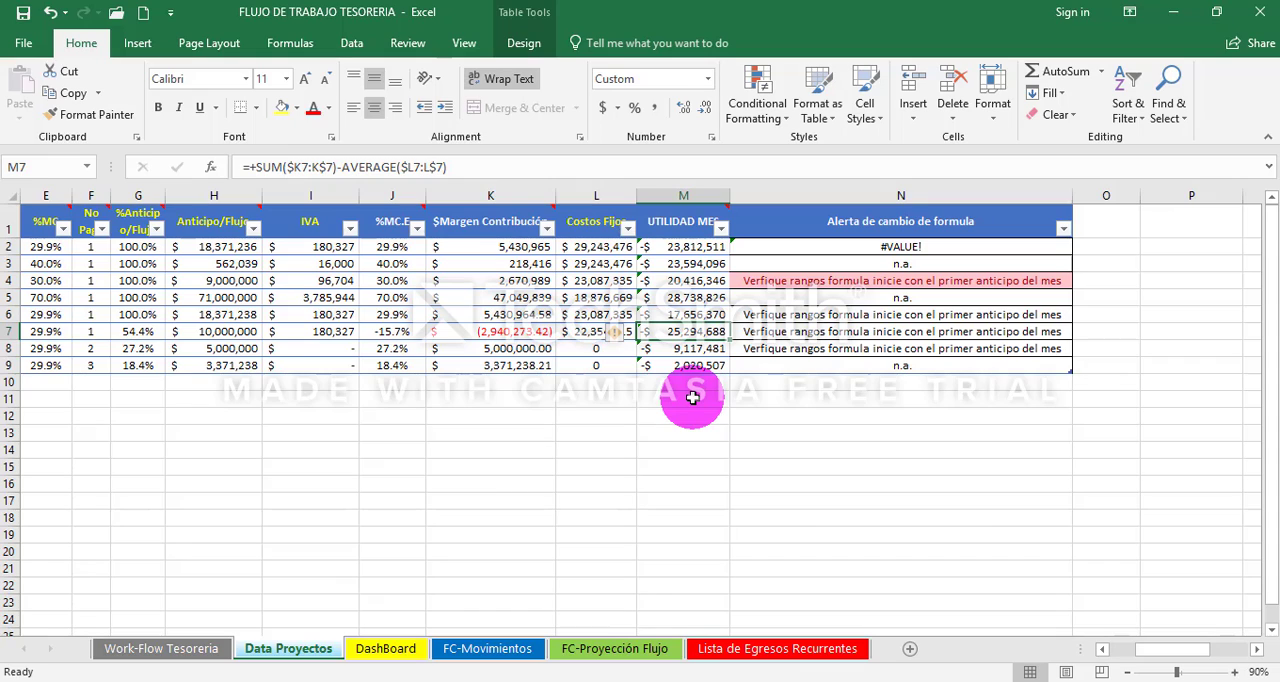
key(F2)
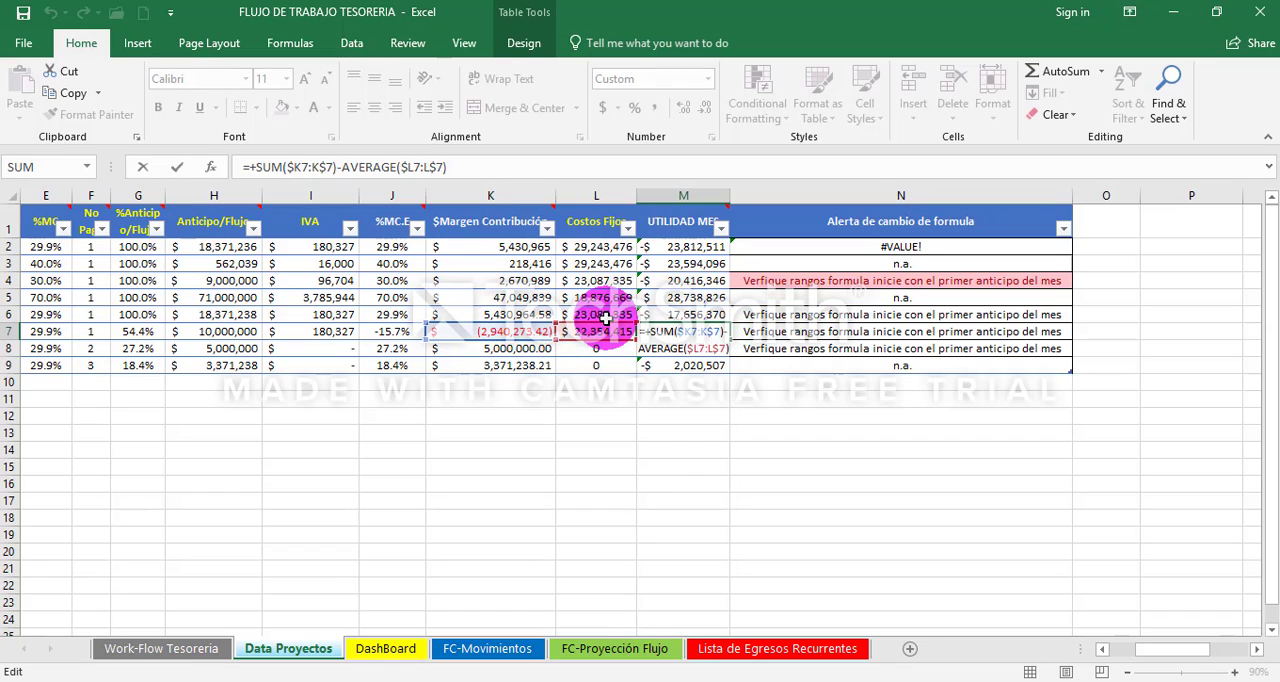
mouse_move(604, 325)
mouse_down()
mouse_move(606, 353)
mouse_move(603, 328)
mouse_up()
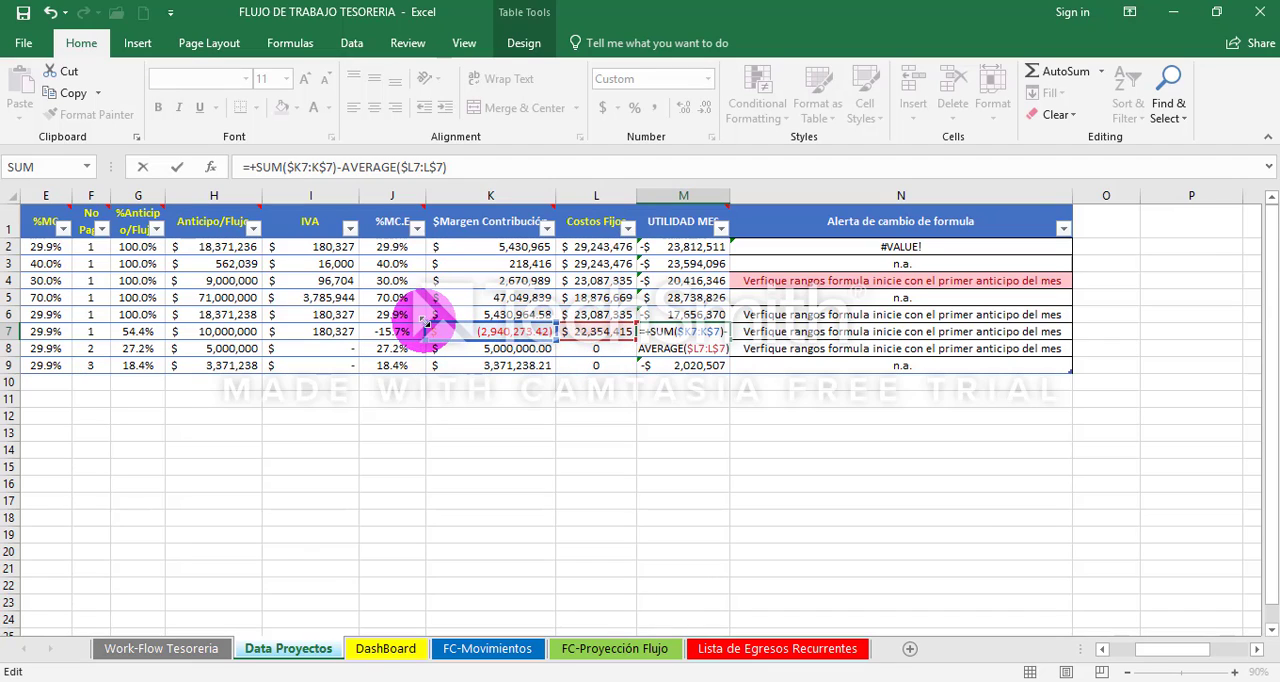
drag(427, 322, 430, 268)
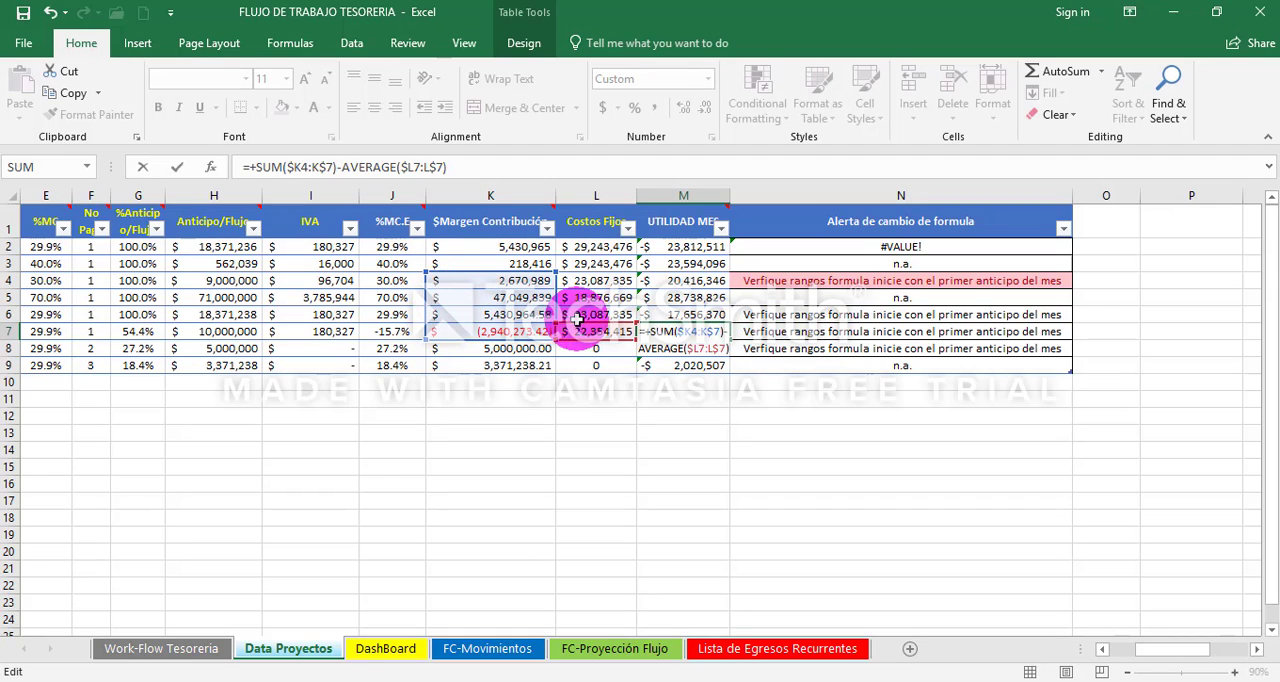
key(Return)
key(Up)
key(F2)
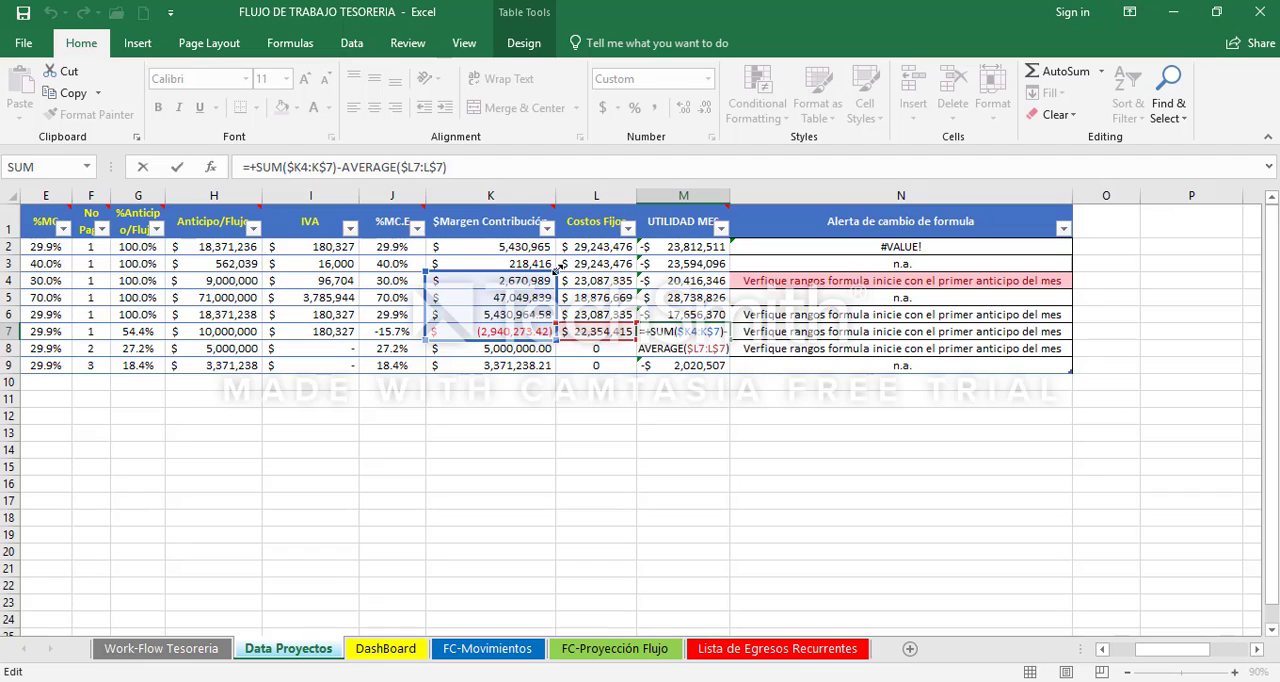
drag(556, 270, 554, 328)
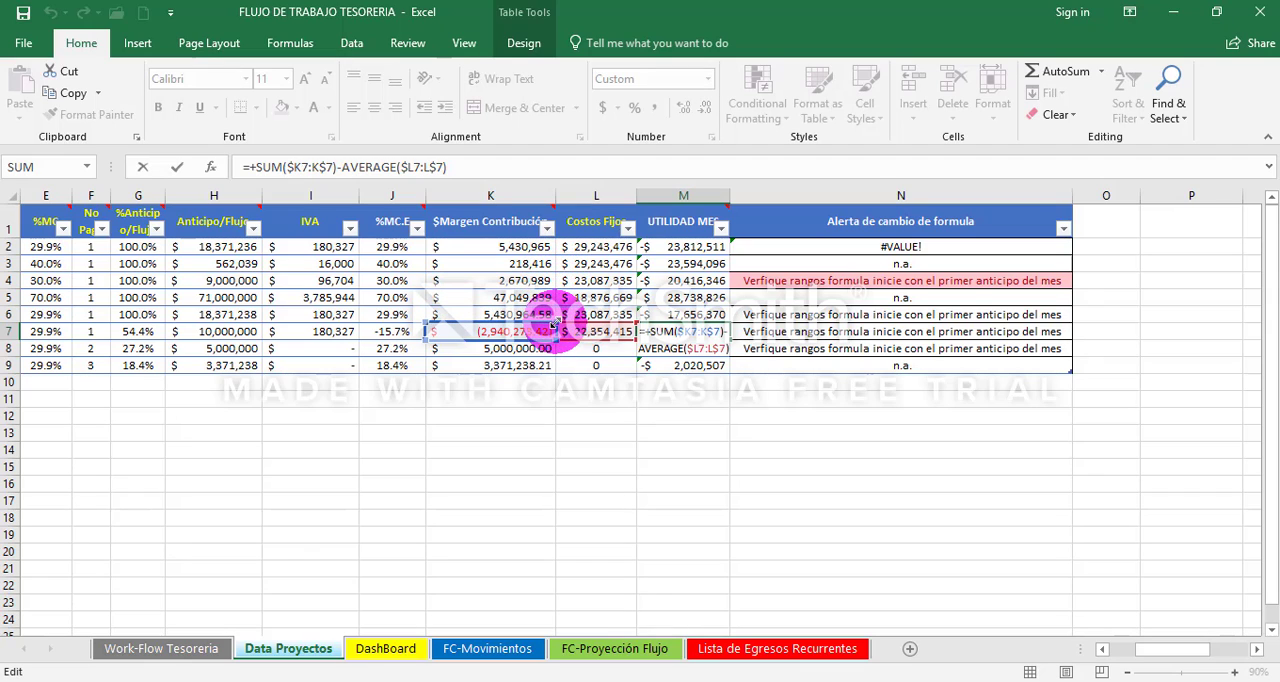
key(Return)
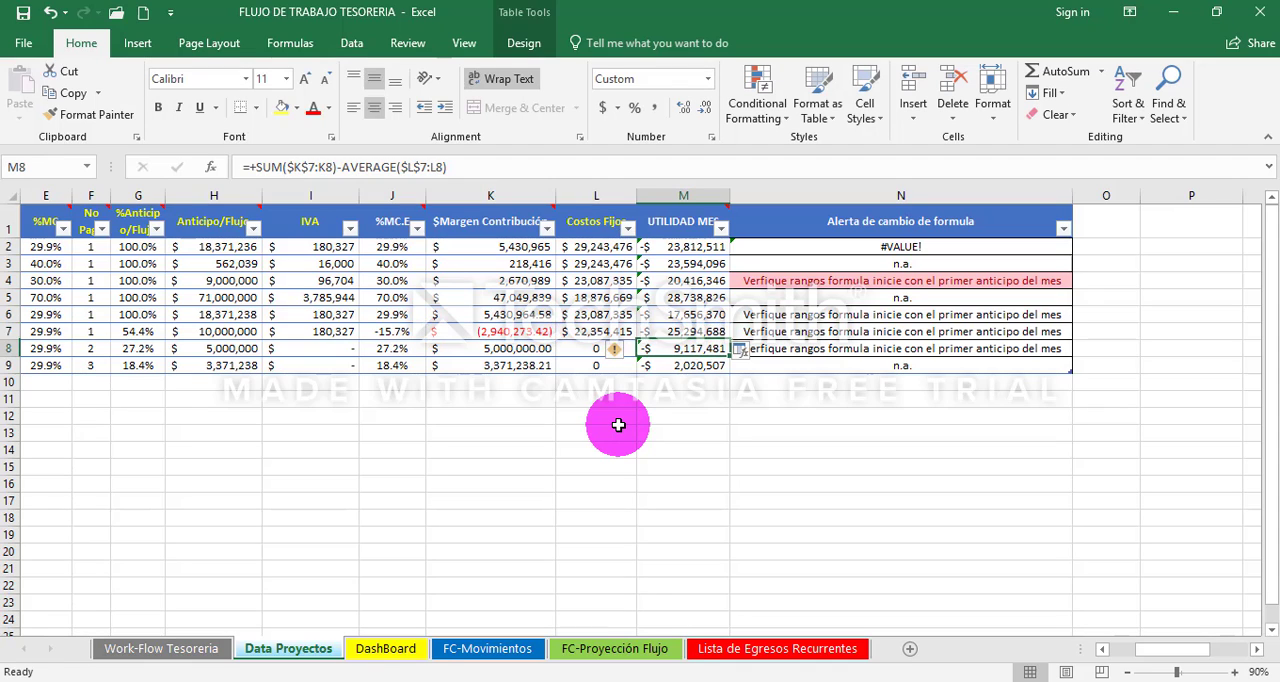
- Check the first NORMANDIA 2 payment's margin, fixed costs, monthly profit and formula-change alert in K7 to N7
key(Up)
key(Left)
key(Left)
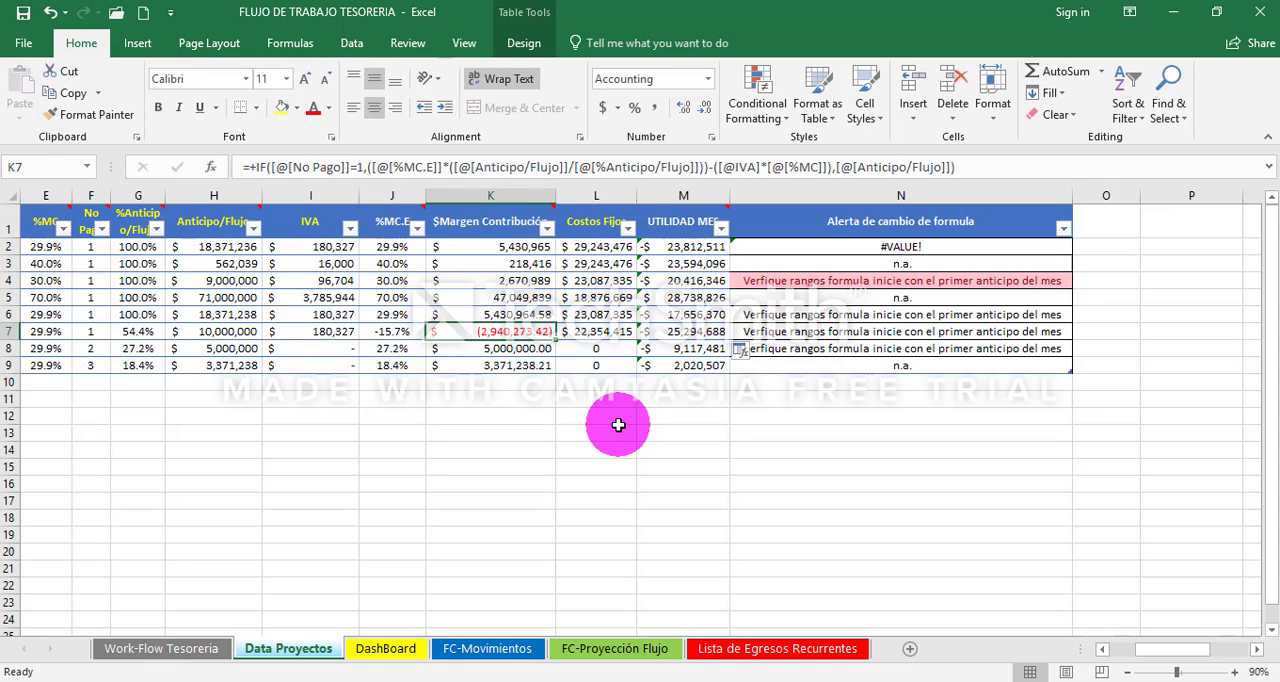
key(Right)
key(Right)
key(Right)
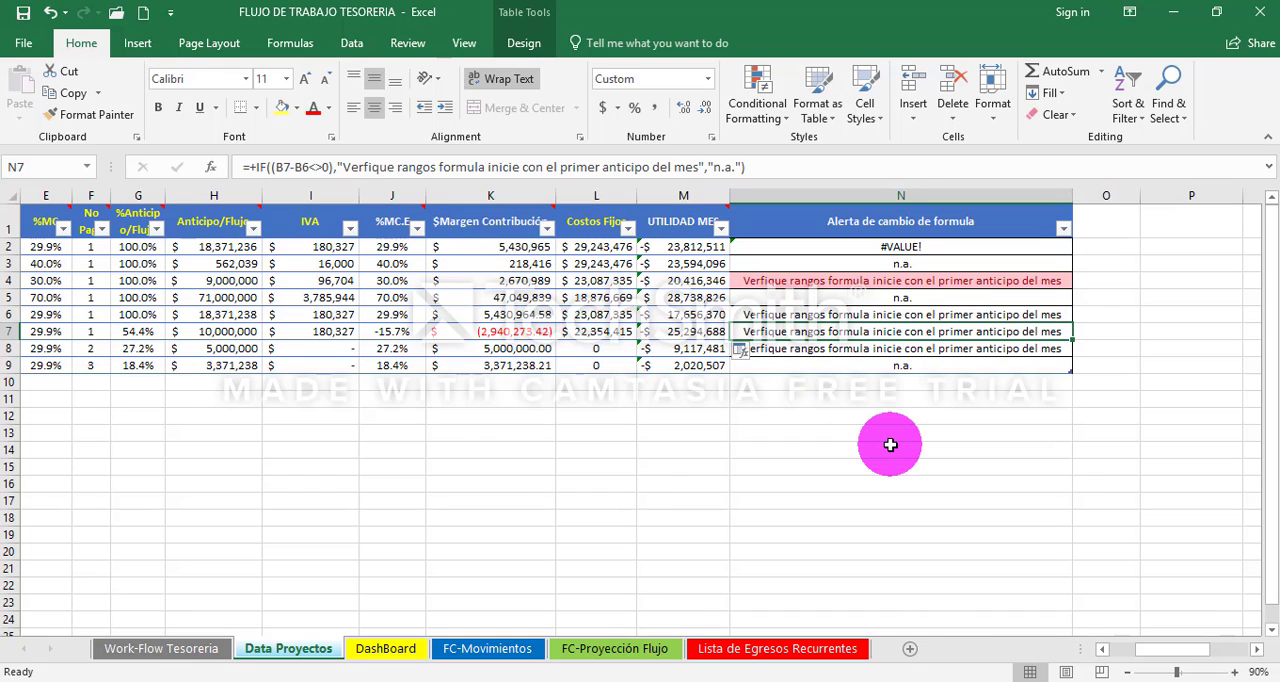
- Set the FECHA of the second NORMANDIA 2 payment (C8) to 20/08/2099
key(Down)
key(Left)
key(Left)
key(Left)
key(Left)
key(Left)
key(Left)
key(Left)
key(Left)
key(Left)
key(Left)
key(Left)
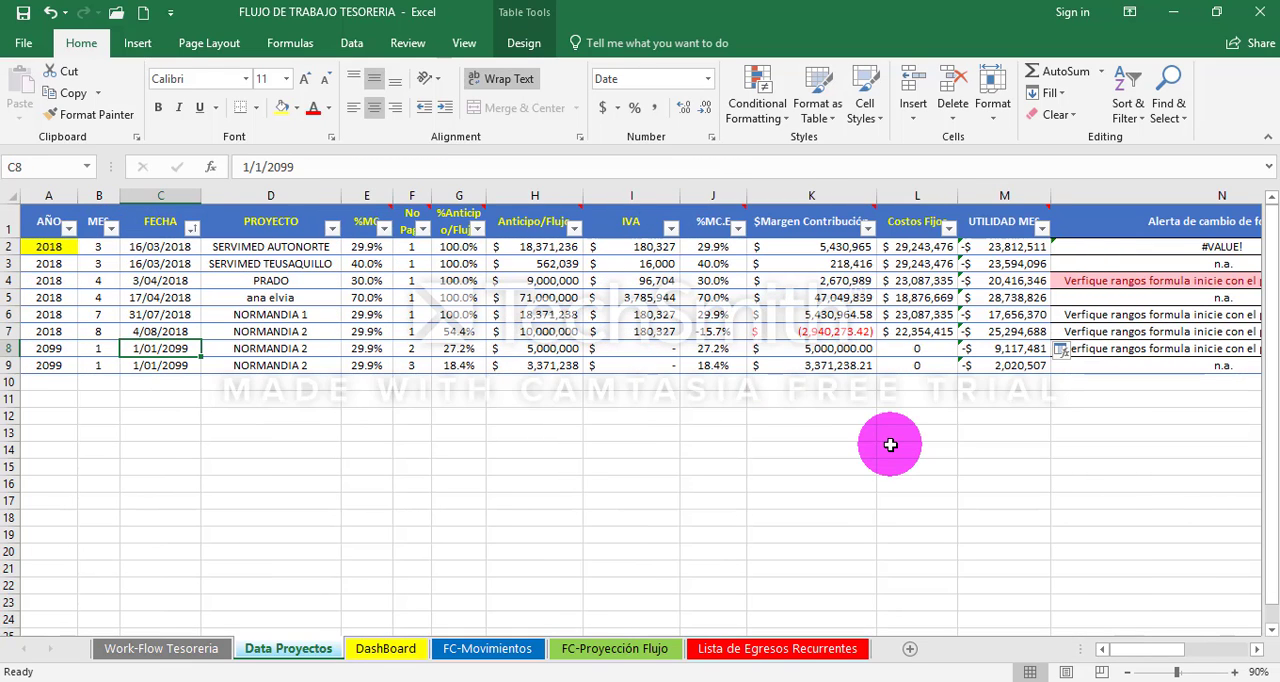
key(F2)
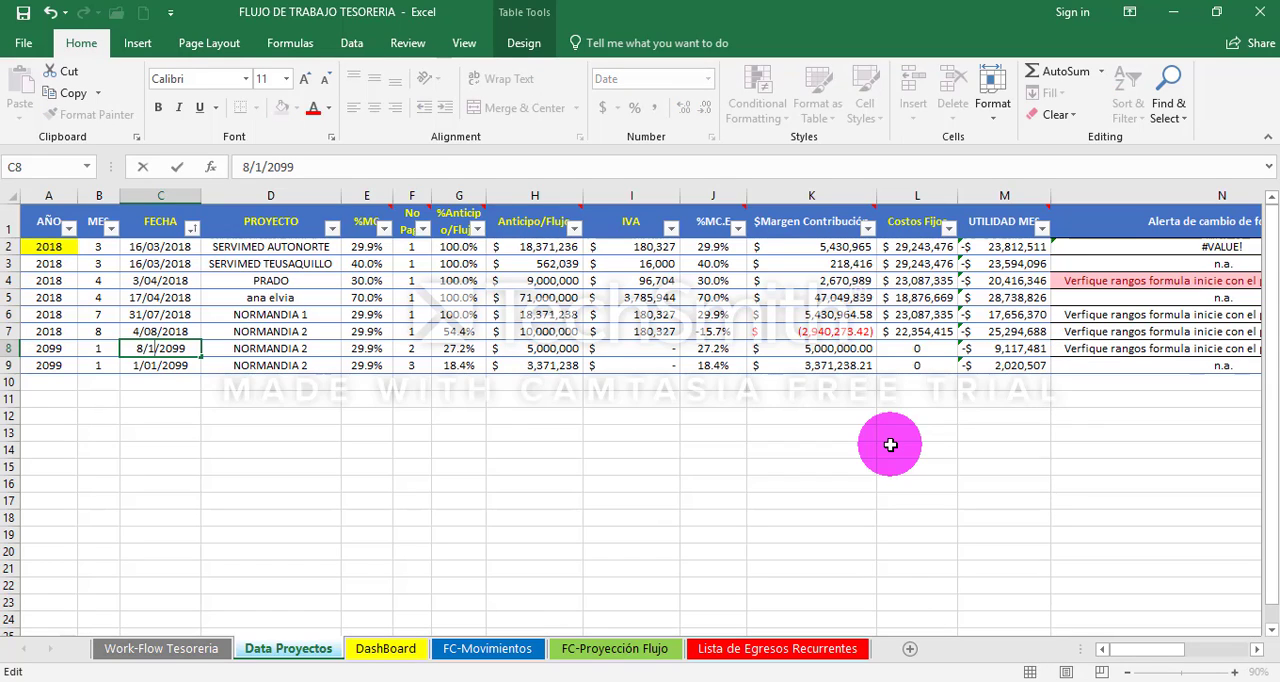
text(20)
key(shift+Tab)
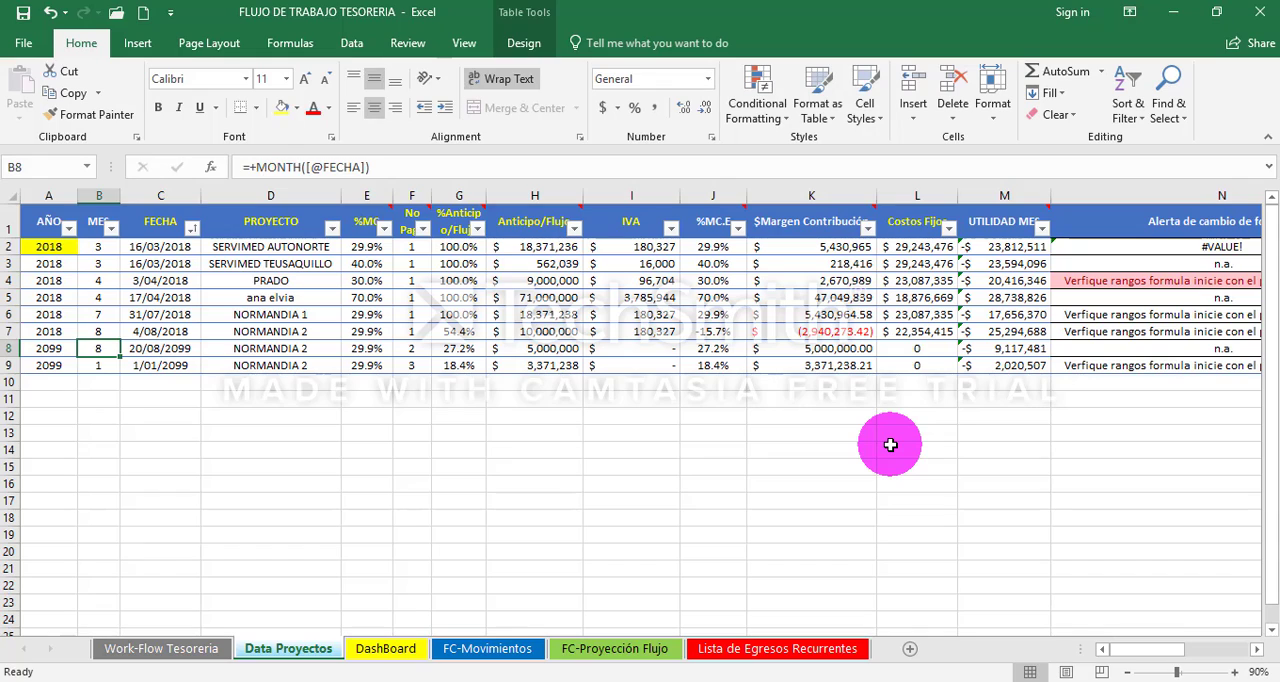
- Compare the MES values in B6 to B8 and check the second NORMANDIA 2 payment's formula-change alert in N8
key(Left)
key(Right)
key(Up)
key(Up)
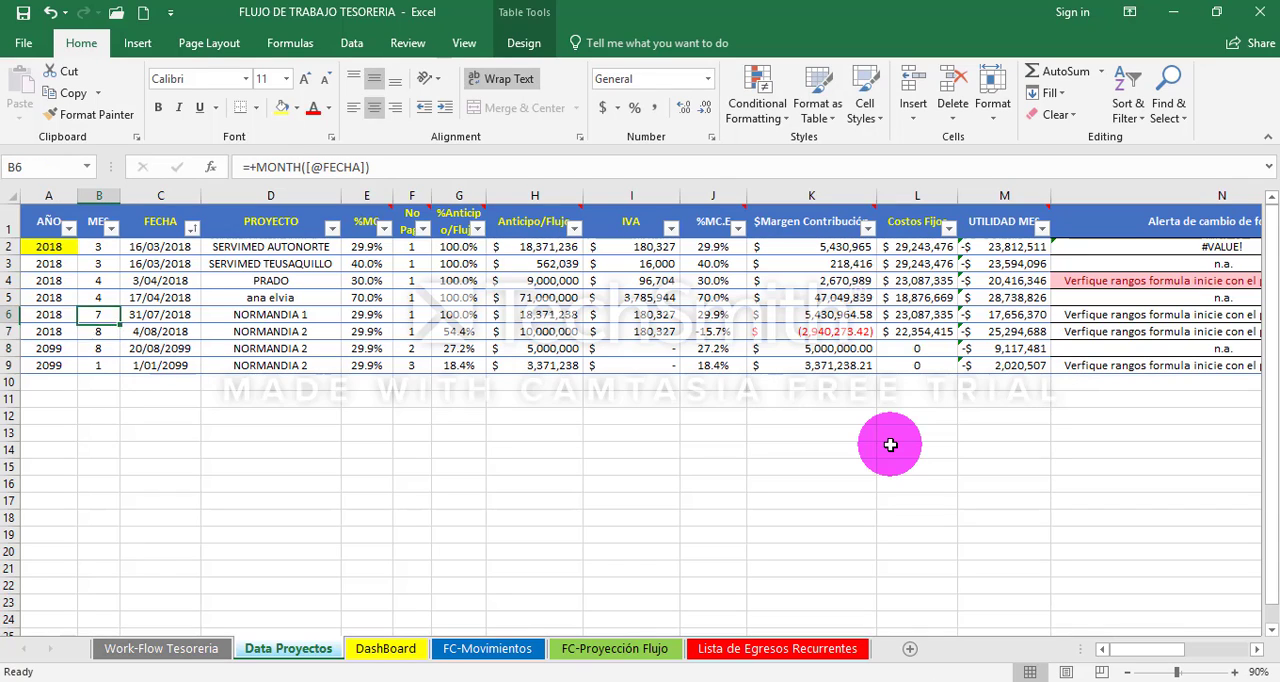
key(Down)
key(Right)
key(Right)
key(Right)
key(Right)
key(Right)
key(Right)
key(Right)
key(Right)
key(Right)
key(Right)
key(Right)
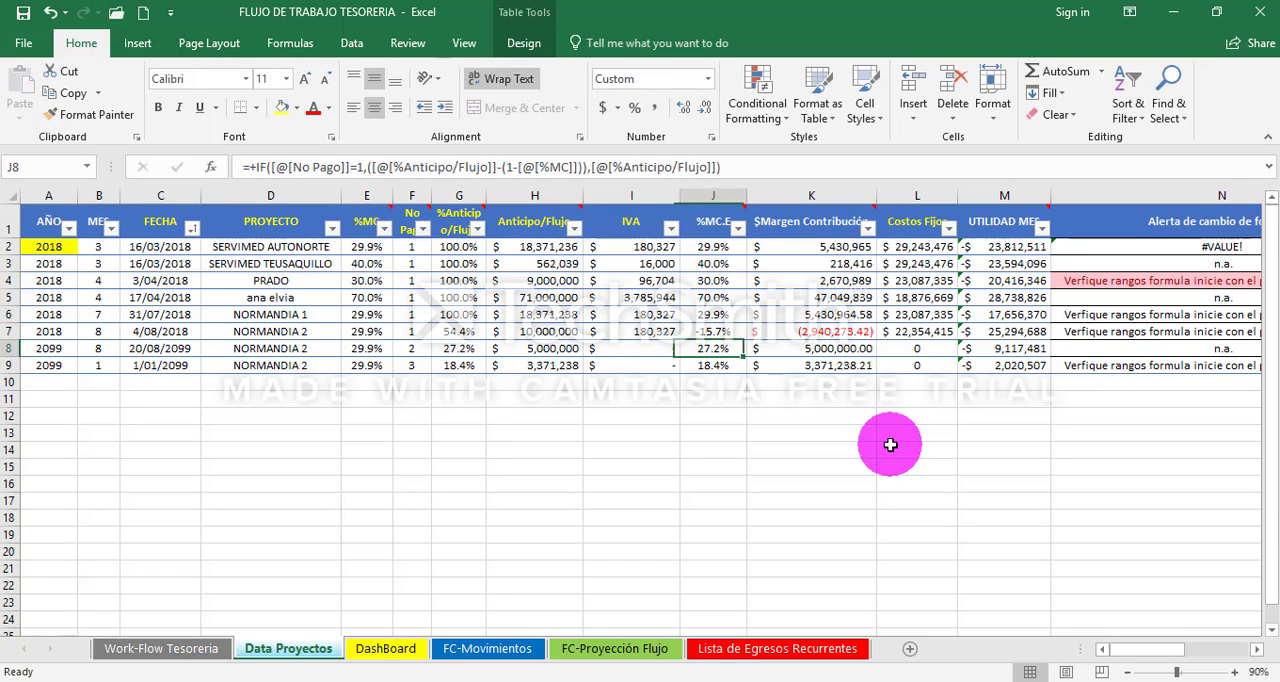
key(Right)
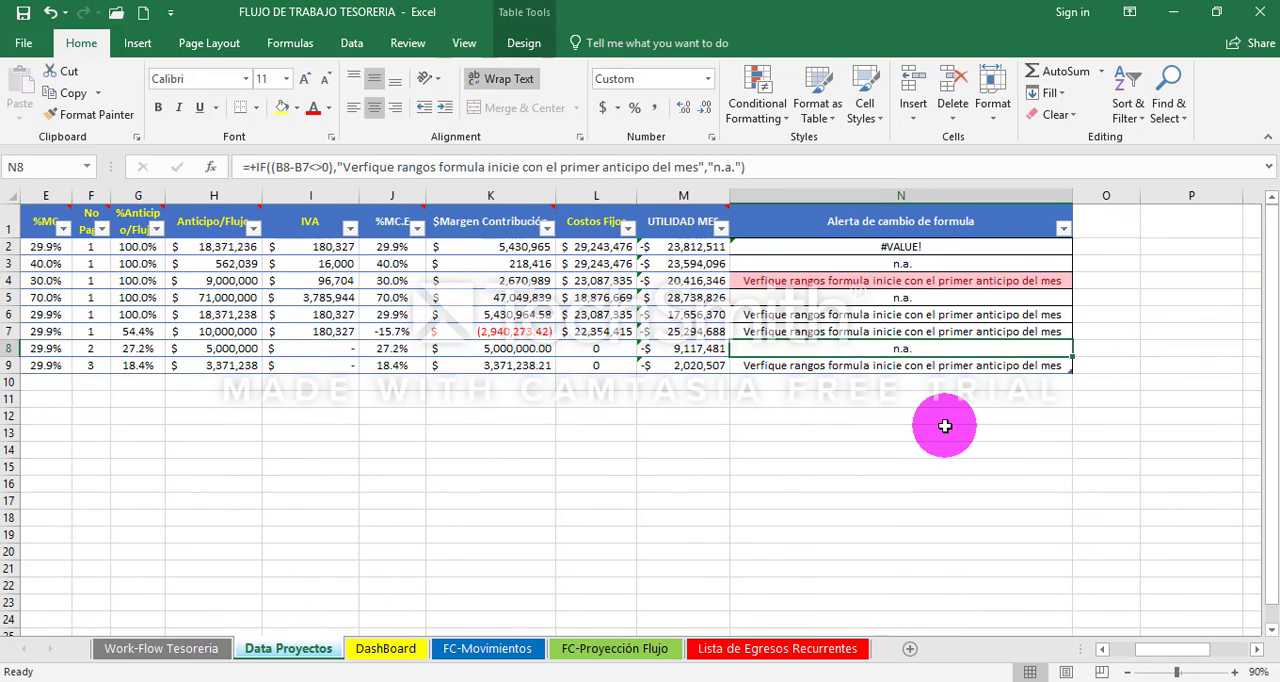
- Inspect the ranges of the UTILIDAD MES formula in M8 and highlight the two NORMANDIA 2 rows it covers, 7 and 8
key(Left)
key(F2)
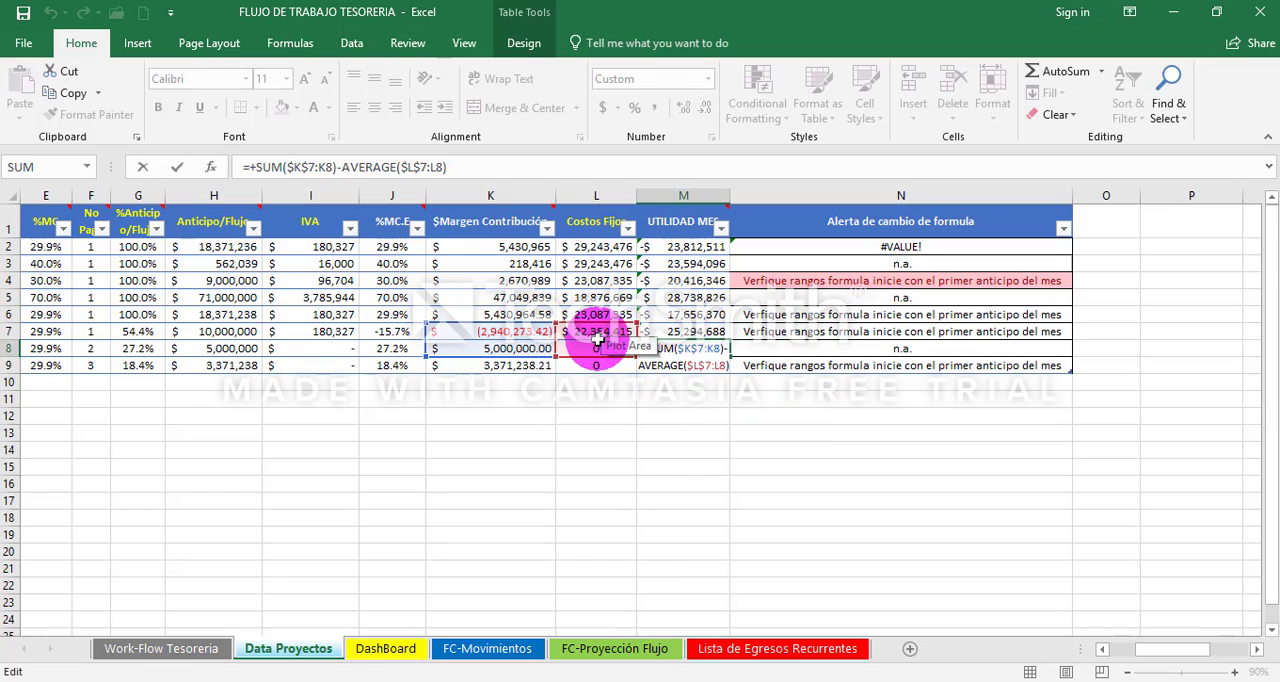
click(1103, 649)
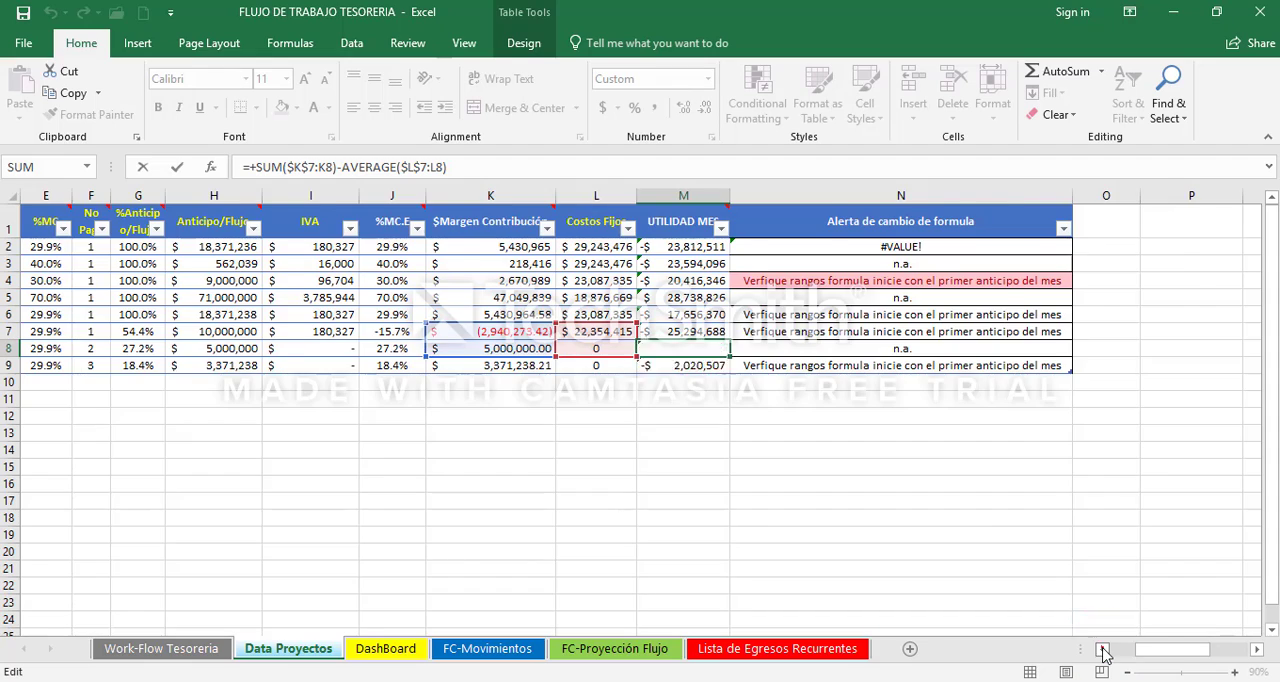
click(1103, 650)
click(1103, 650)
click(1103, 650)
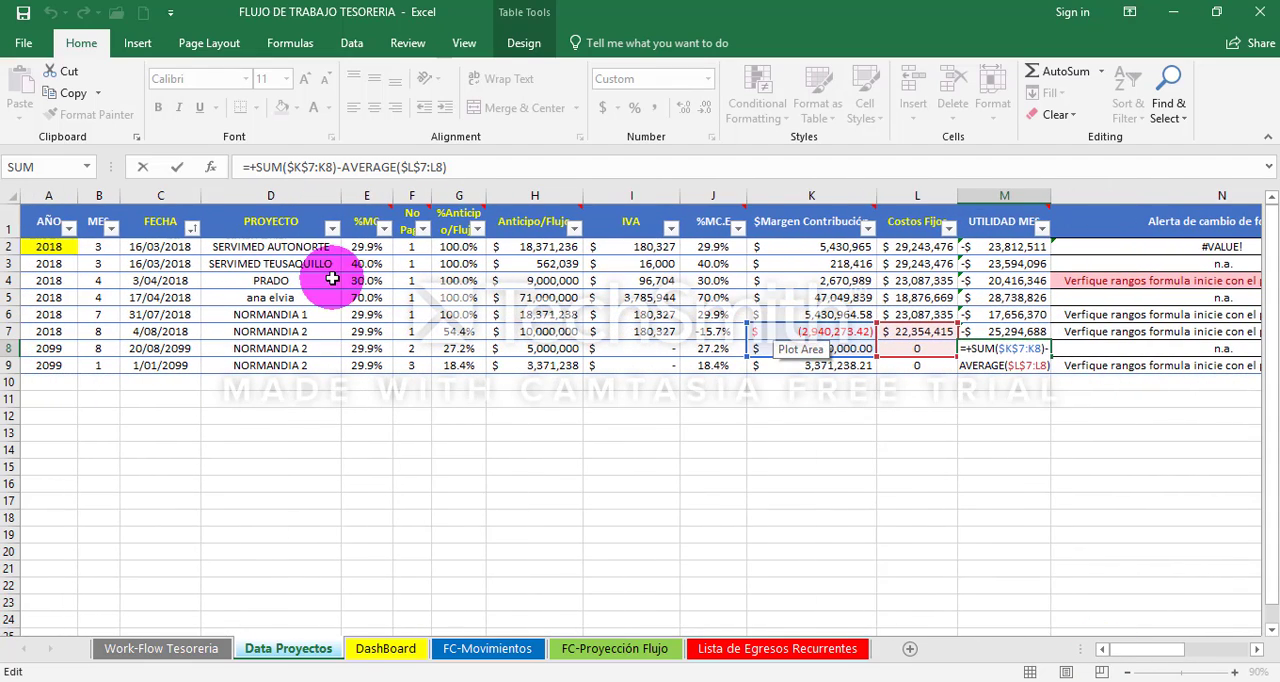
drag(9, 331, 5, 348)
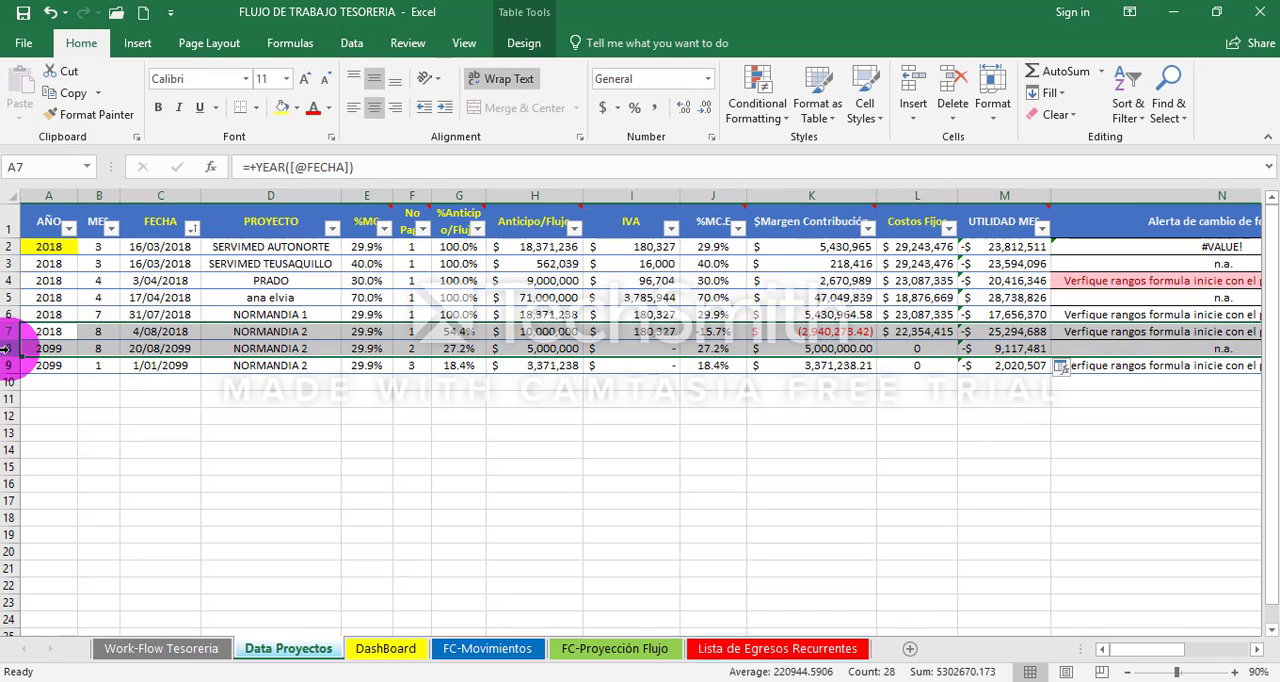
- Inspect the UTILIDAD MES formula ranges for SERVIMED TEUSAQUILLO in M3 and for the second April project in M5
click(912, 263)
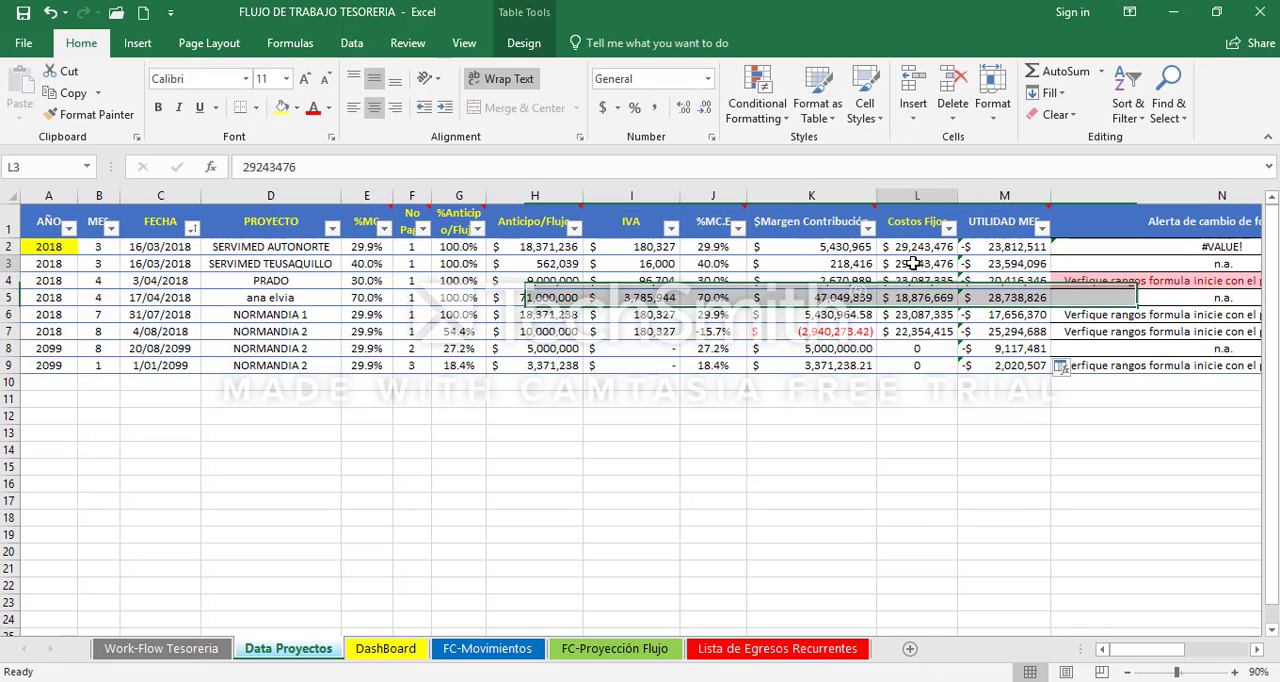
click(1003, 263)
key(F2)
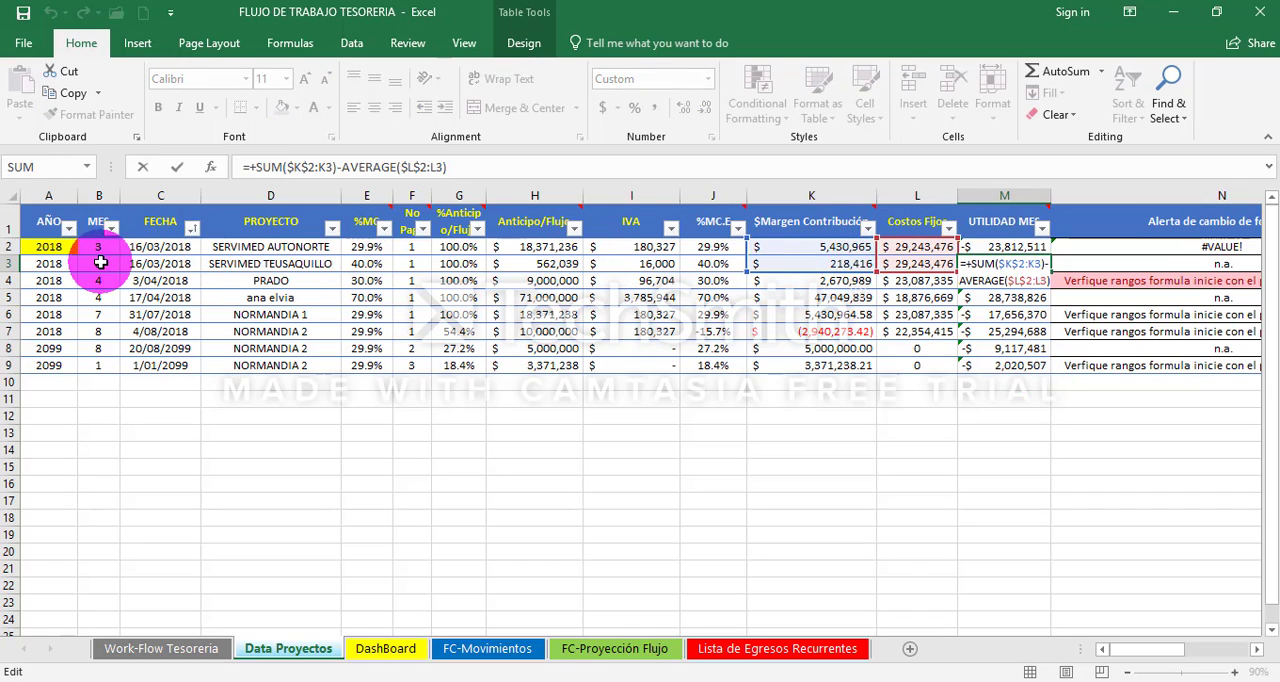
key(ctrl+Return)
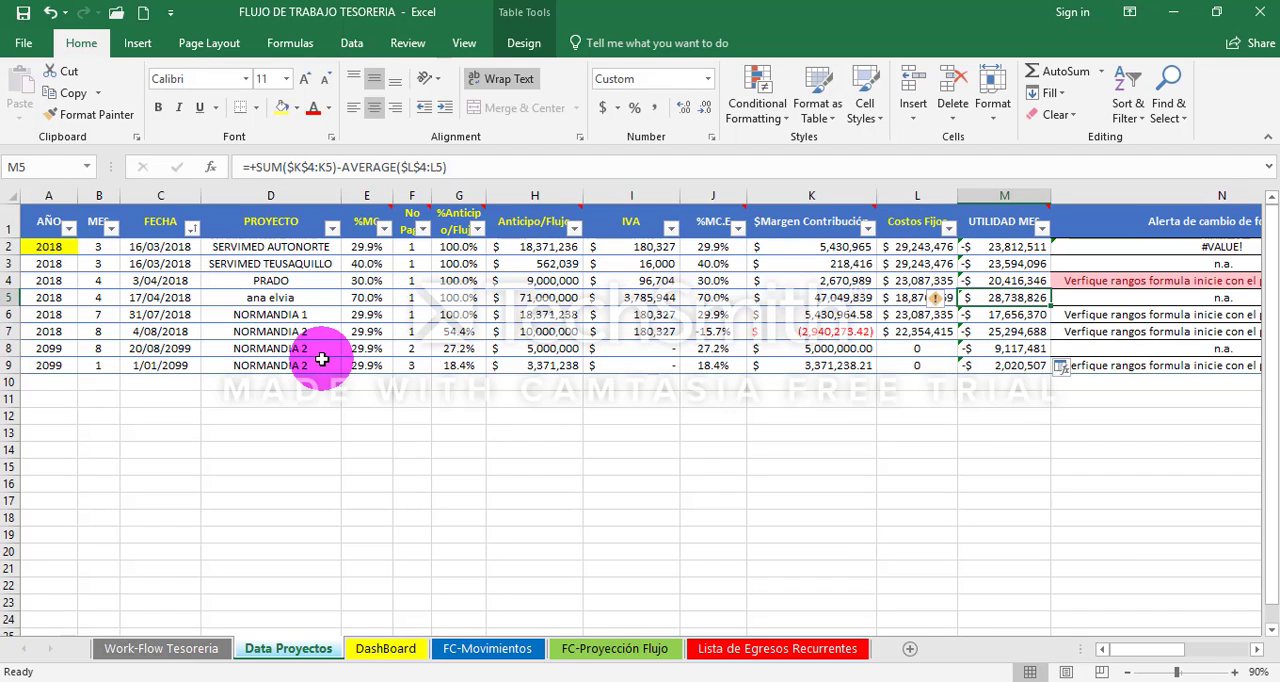
key(F2)
key(Escape)
key(F2)
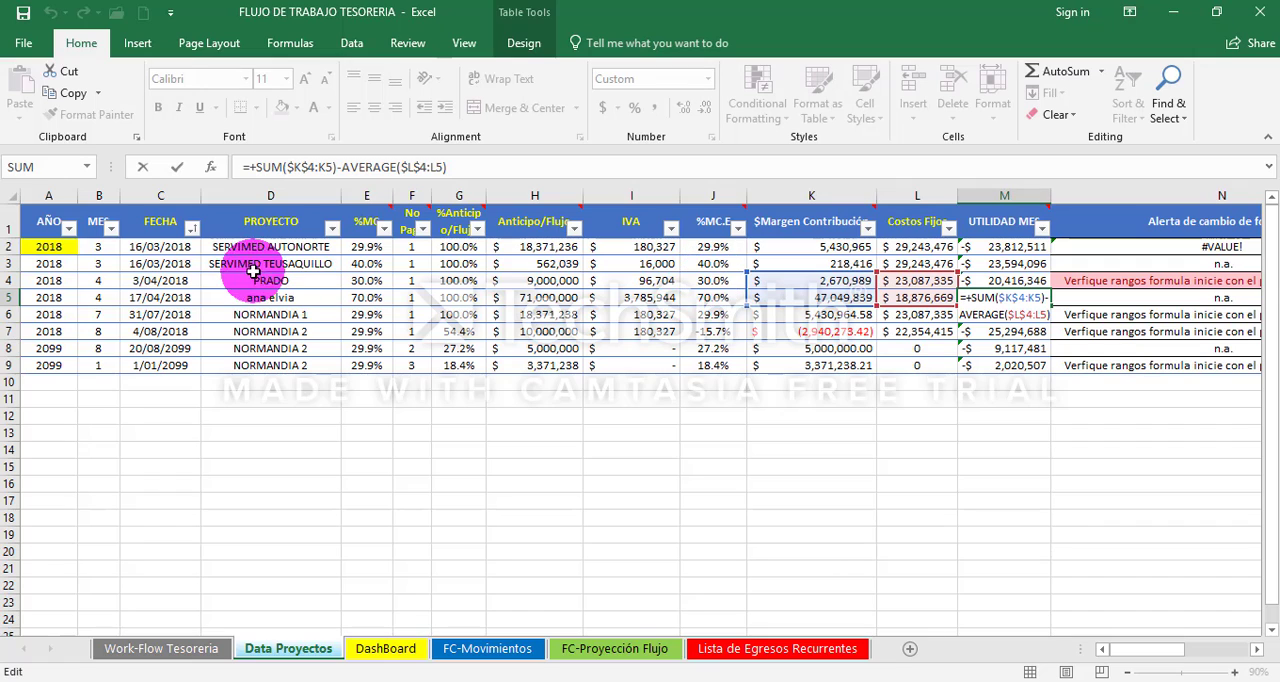
key(ctrl+Return)
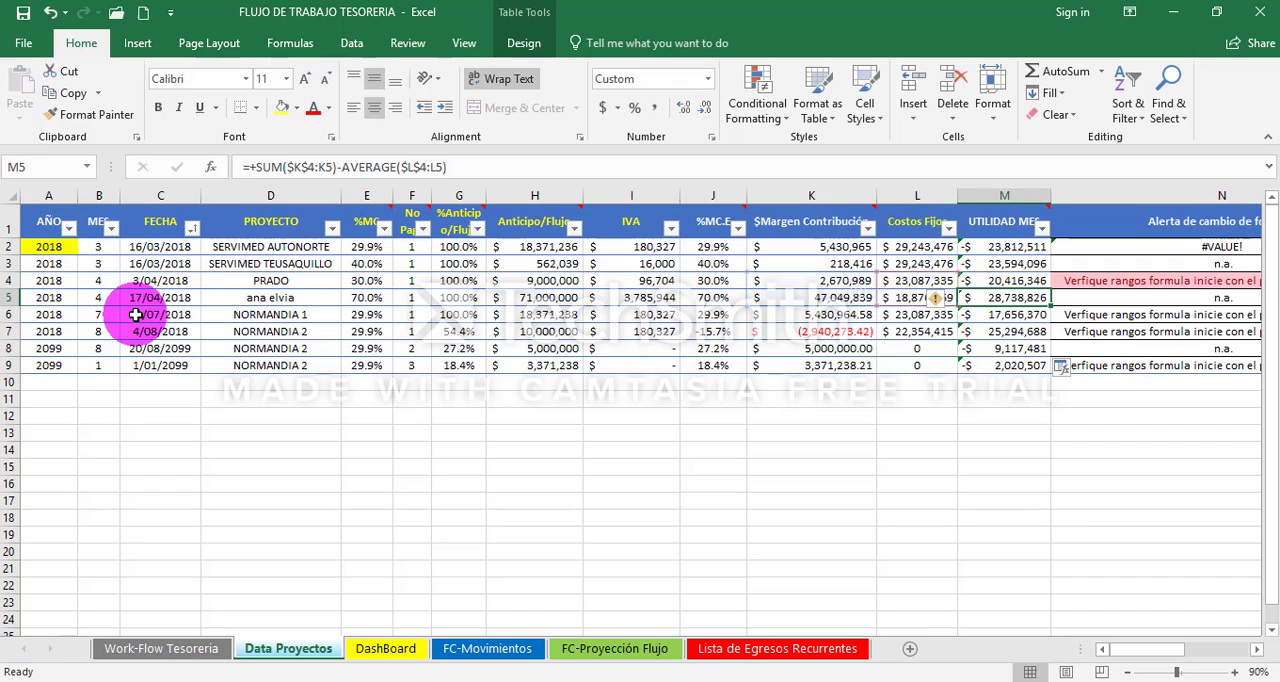
- Inspect the UTILIDAD MES formula ranges of NORMANDIA 1 in M6 and the second NORMANDIA 2 payment in M8
key(Down)
key(F2)
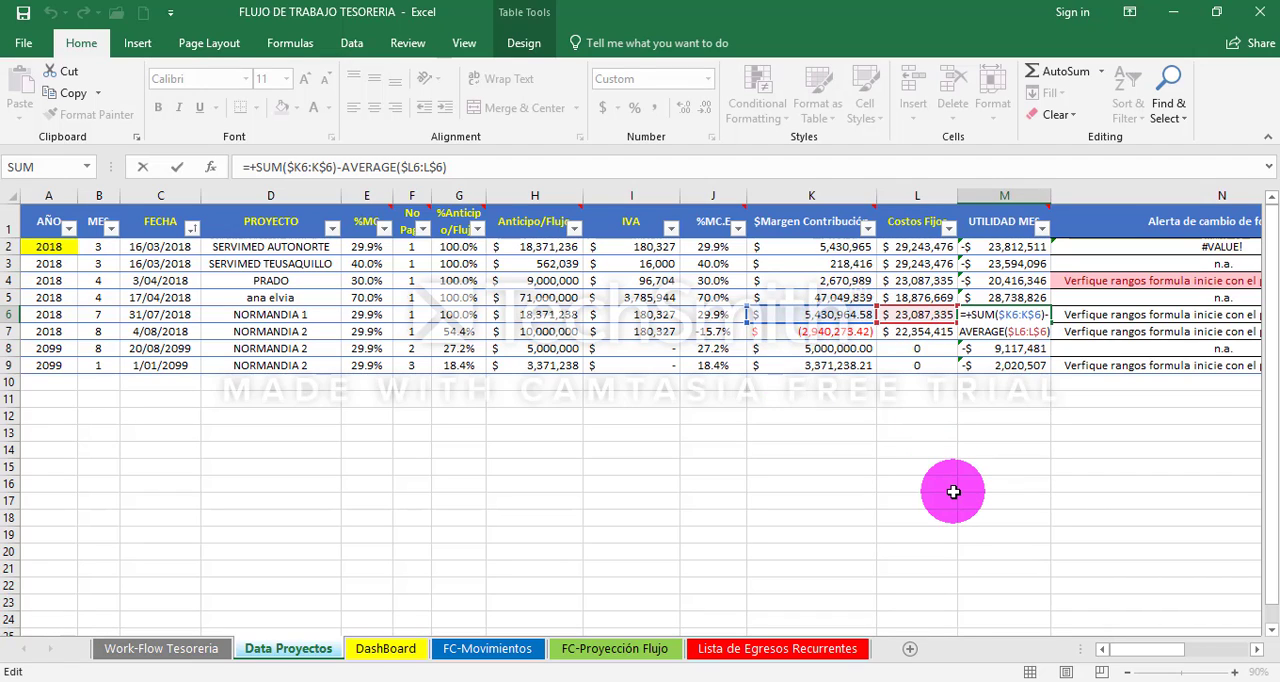
key(Escape)
key(Down)
key(Down)
key(F2)
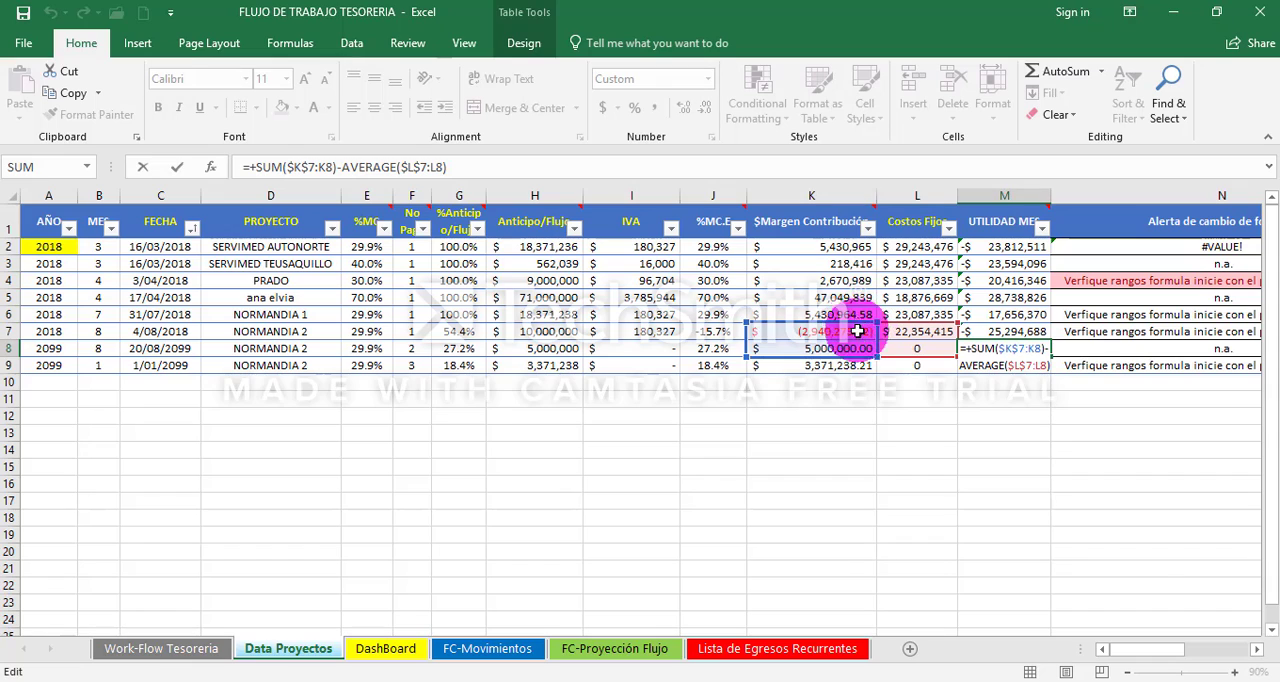
key(Return)
- Check the second NORMANDIA 2 payment's Costos Fijos in L8 and view the fixed costs total in the CALCULADORA ESTRATEGICA CEVCOB (Vtes) workbook
key(Left)
key(Left)
key(Left)
key(Left)
key(Left)
key(Left)
key(Left)
key(Left)
key(Left)
key(Left)
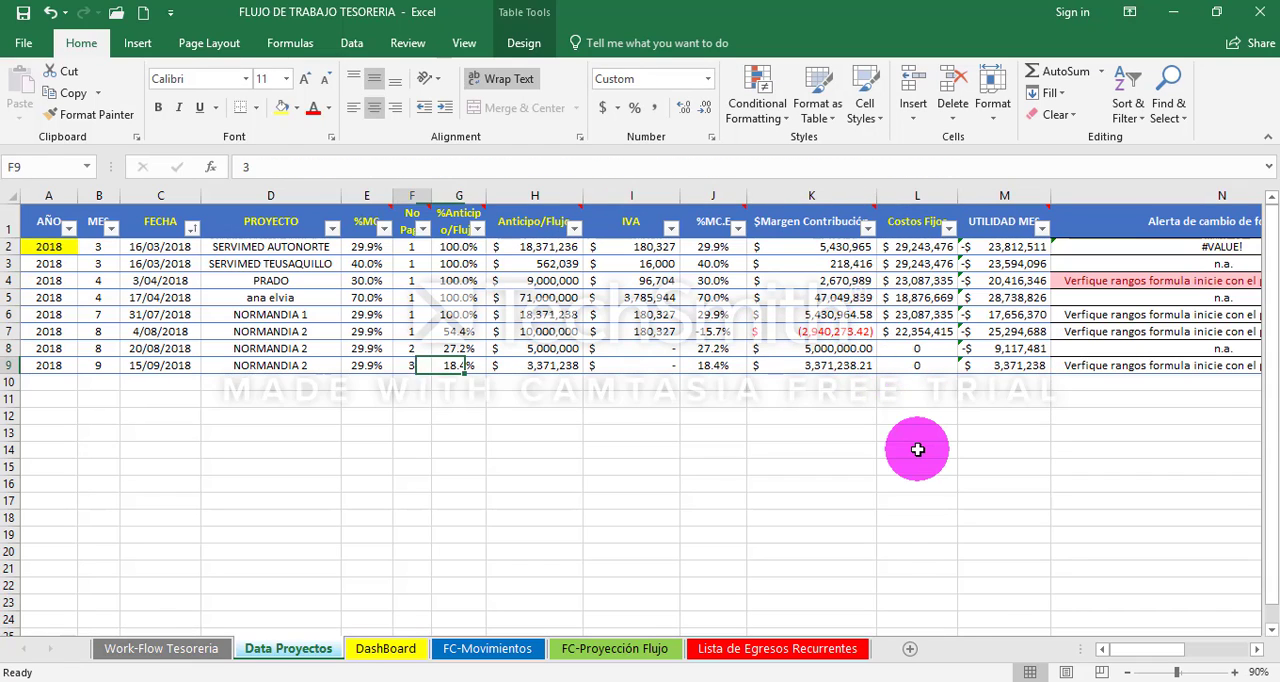
key(Up)
key(Right)
key(Right)
key(Right)
key(Right)
key(Right)
key(Right)
key(Right)
key(Right)
key(Right)
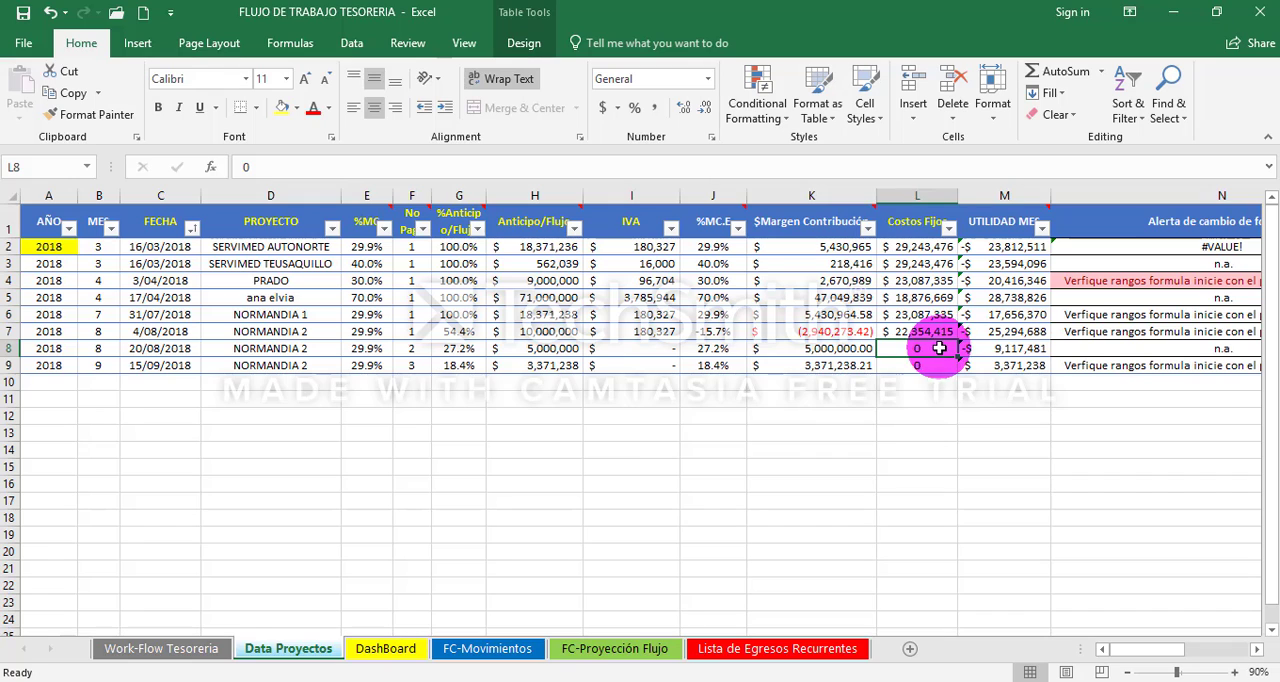
click(489, 665)
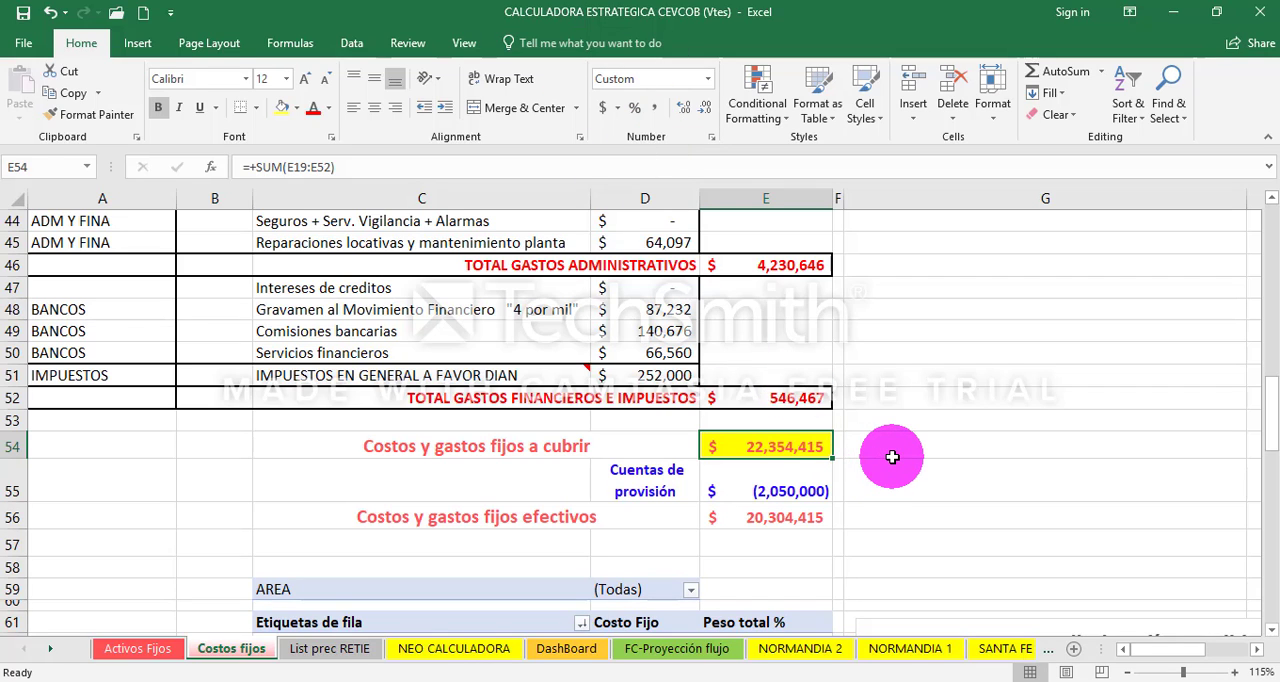
- Copy the Costos y gastos fijos a cubrir total from E54 into Data Proyectos L8 as a value, formatted as currency without decimals
key(ctrl+c)
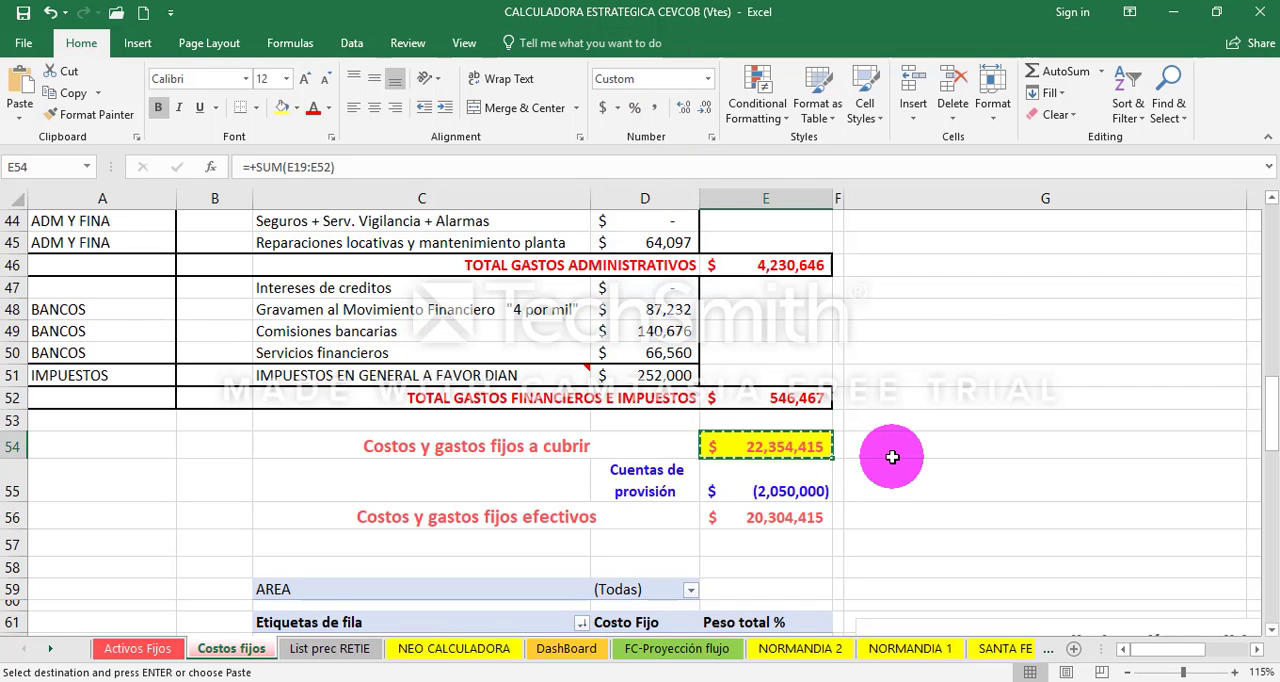
right_click(786, 447)
click(845, 55)
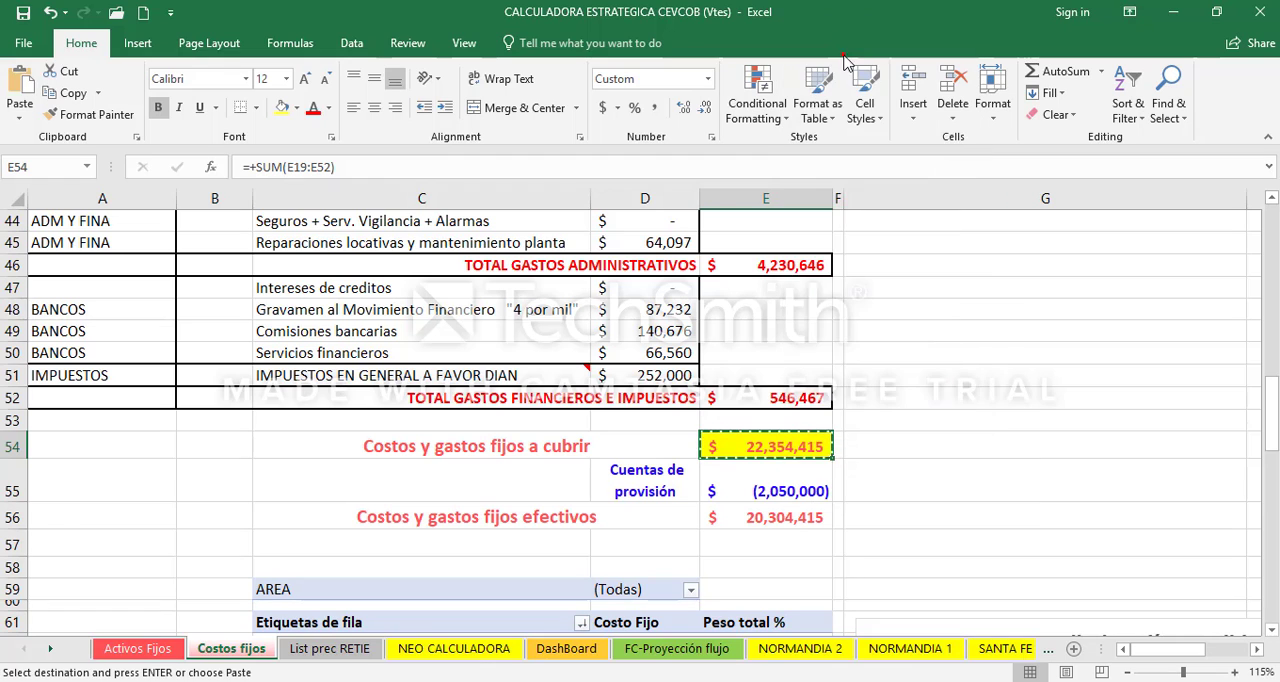
click(600, 597)
right_click(921, 354)
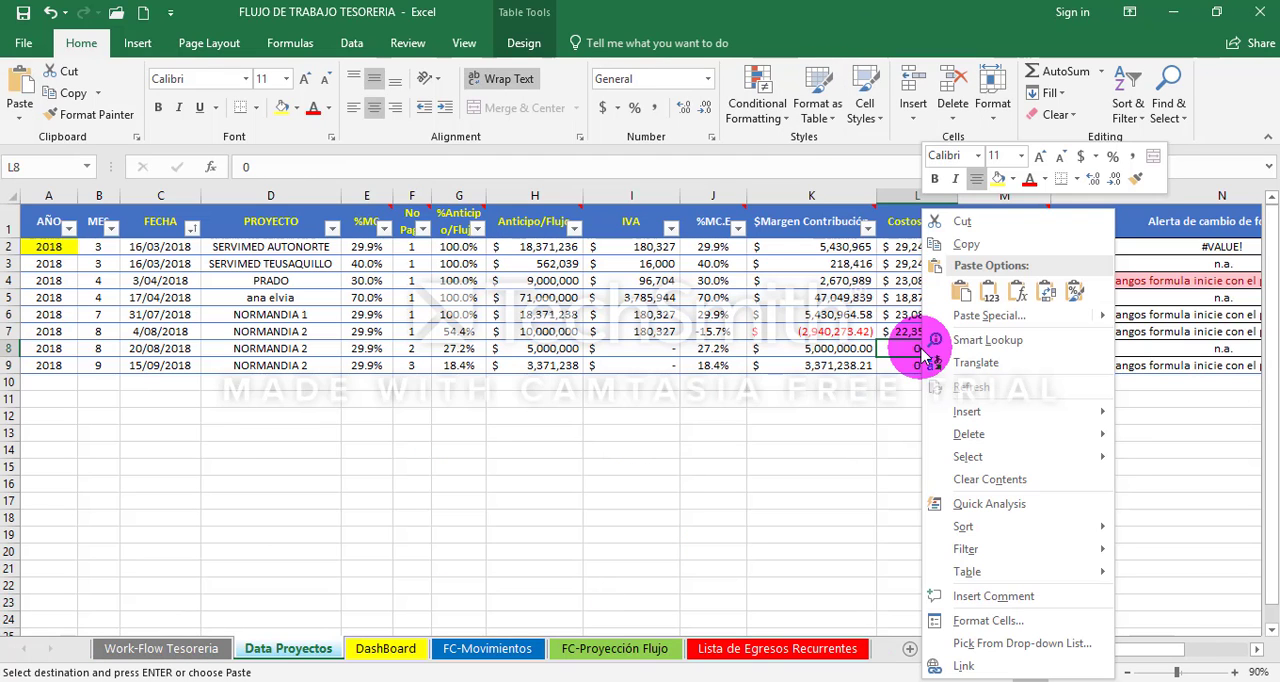
click(987, 290)
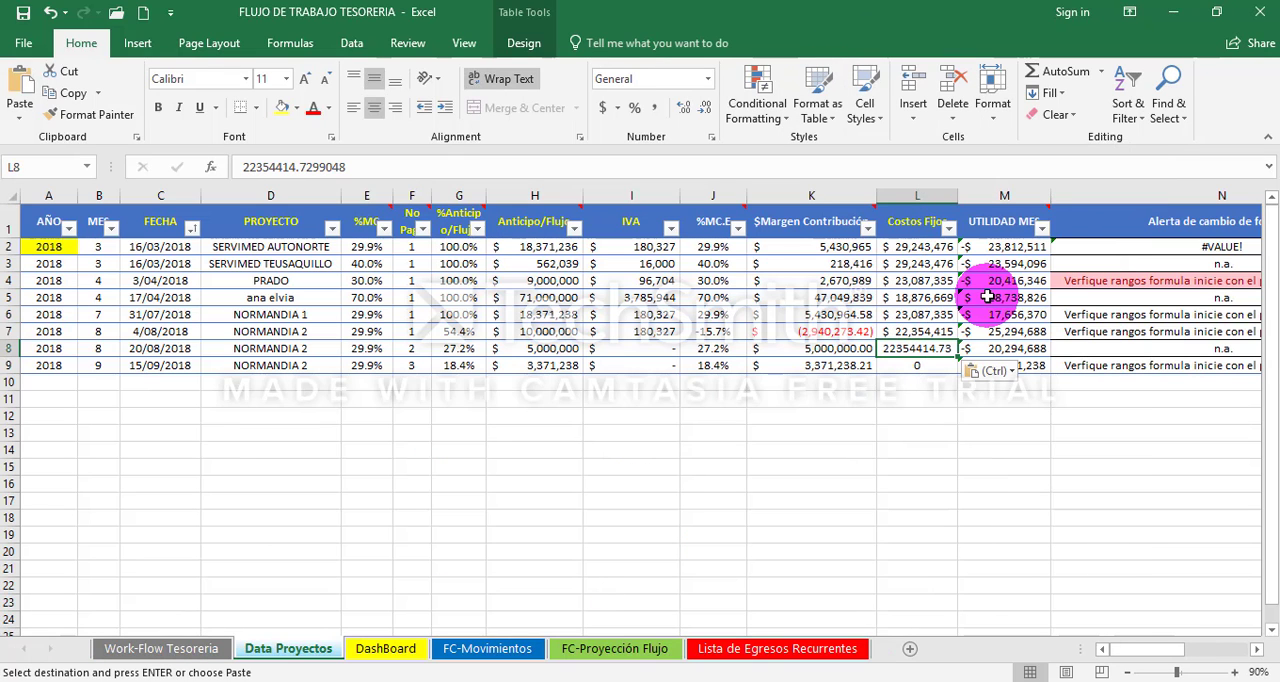
click(713, 110)
click(602, 108)
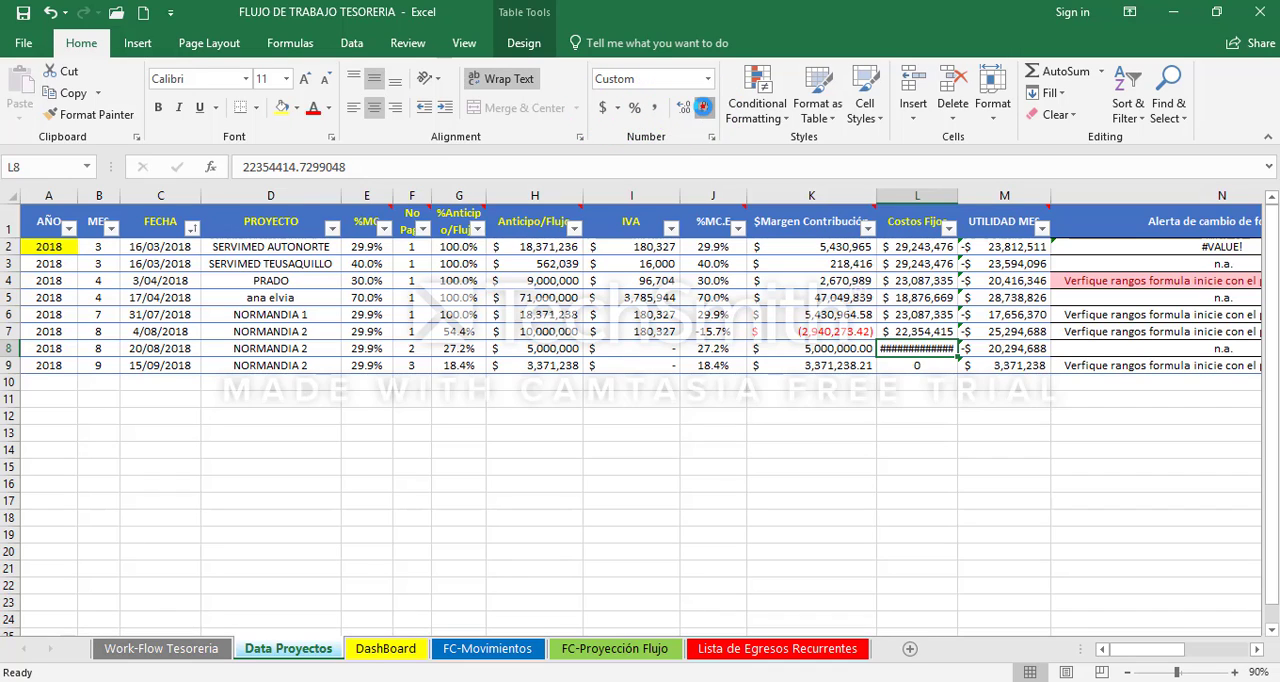
click(705, 108)
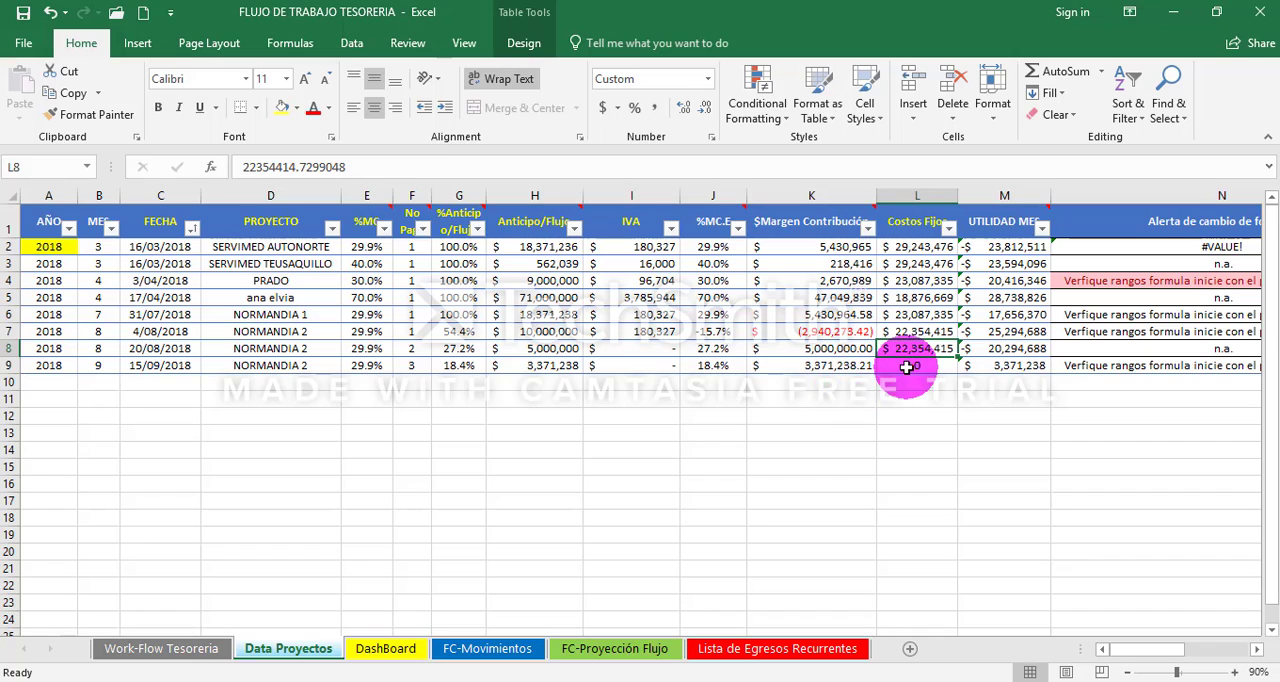
- Enter 20000000 as the Costos Fijos of the third NORMANDIA 2 payment in L9, formatted as currency without decimals
click(910, 366)
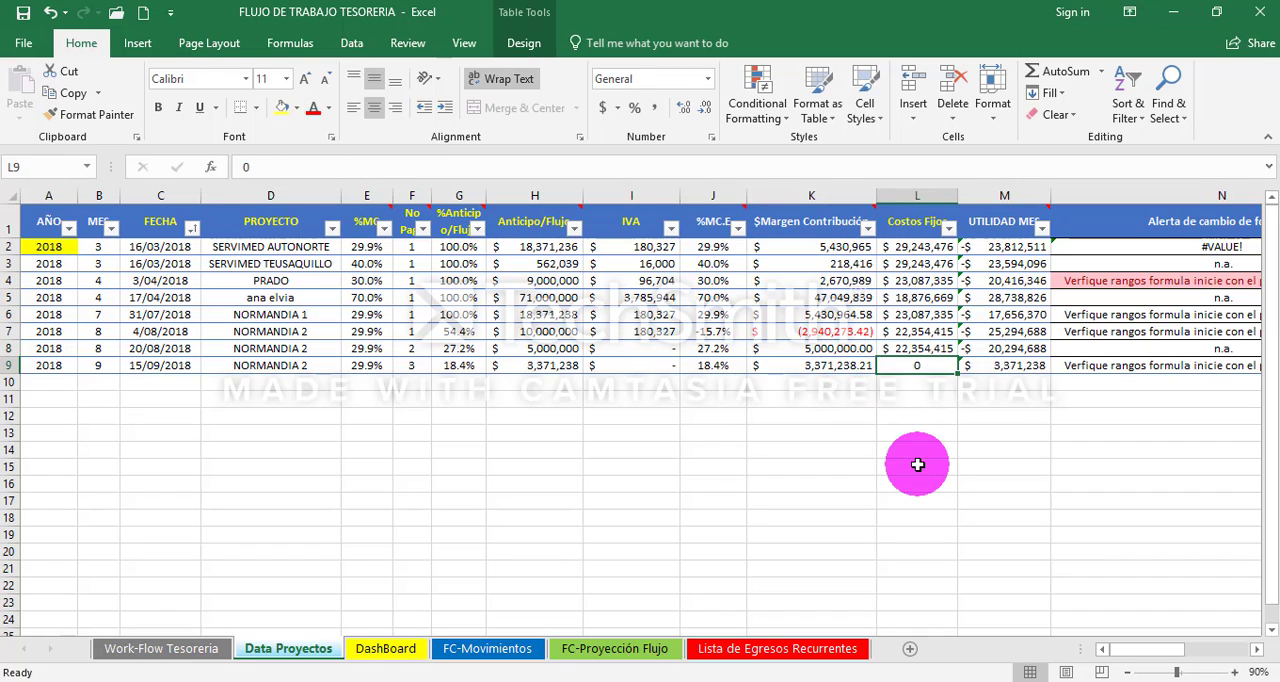
text(20000000)
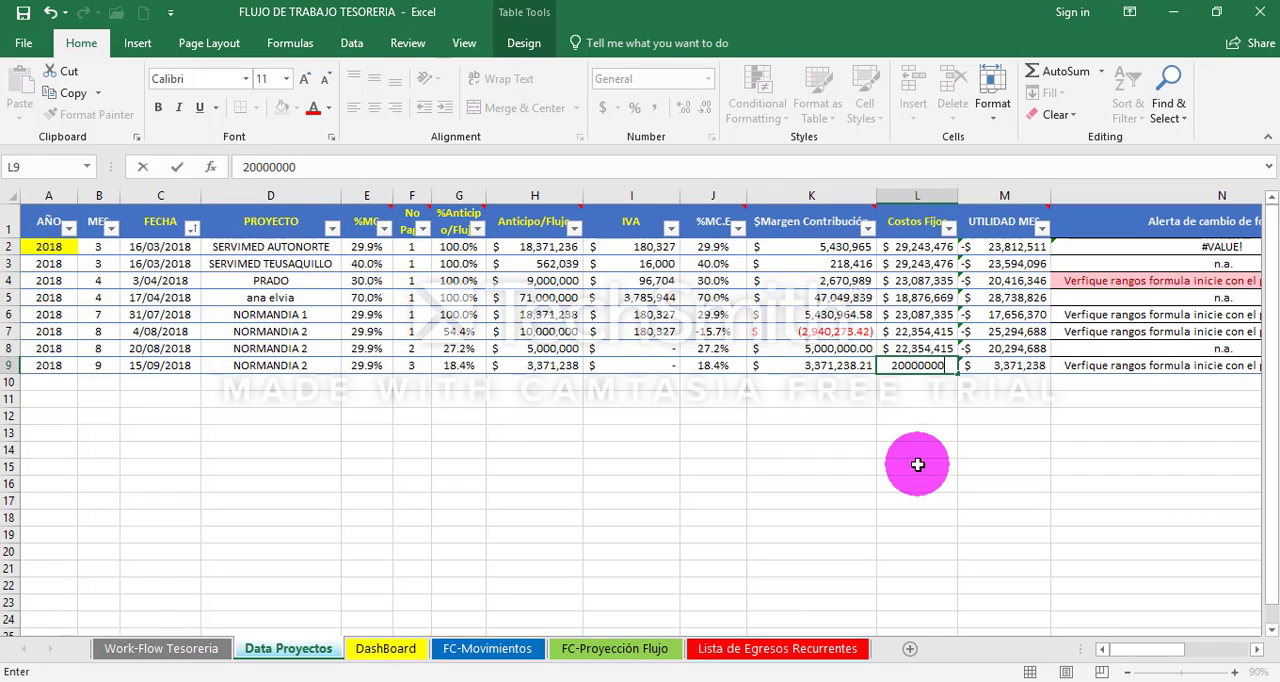
key(ctrl+Return)
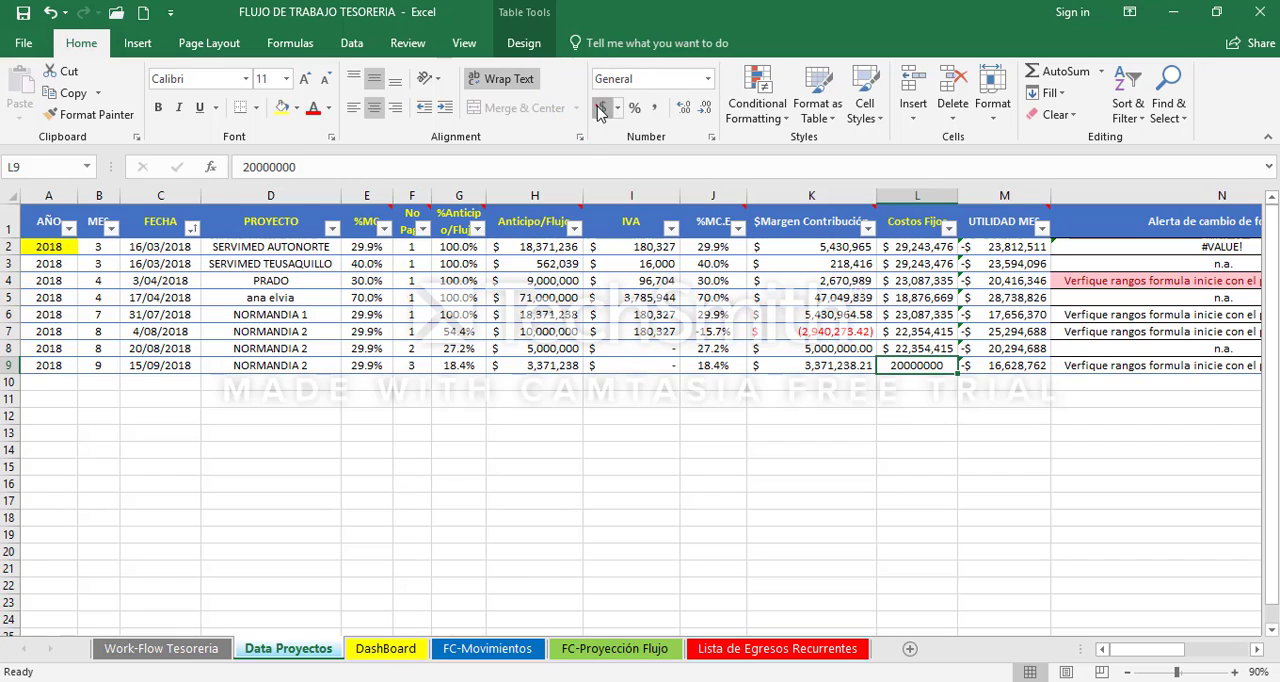
click(705, 108)
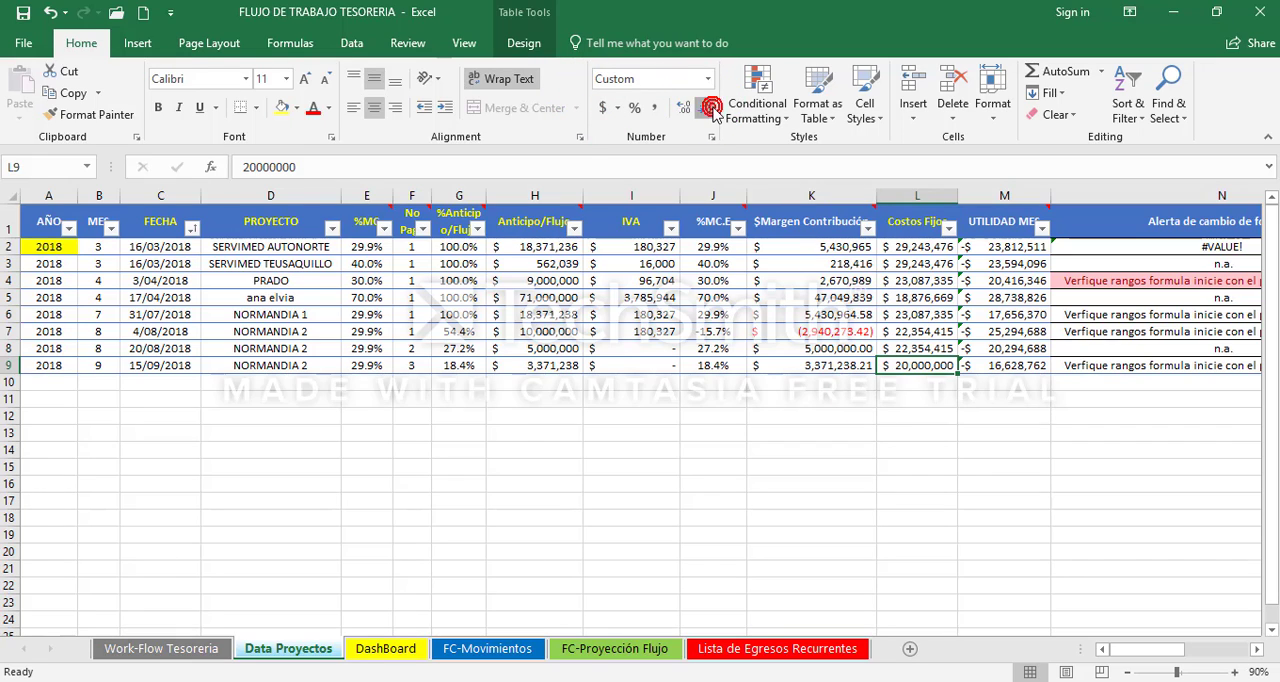
click(705, 108)
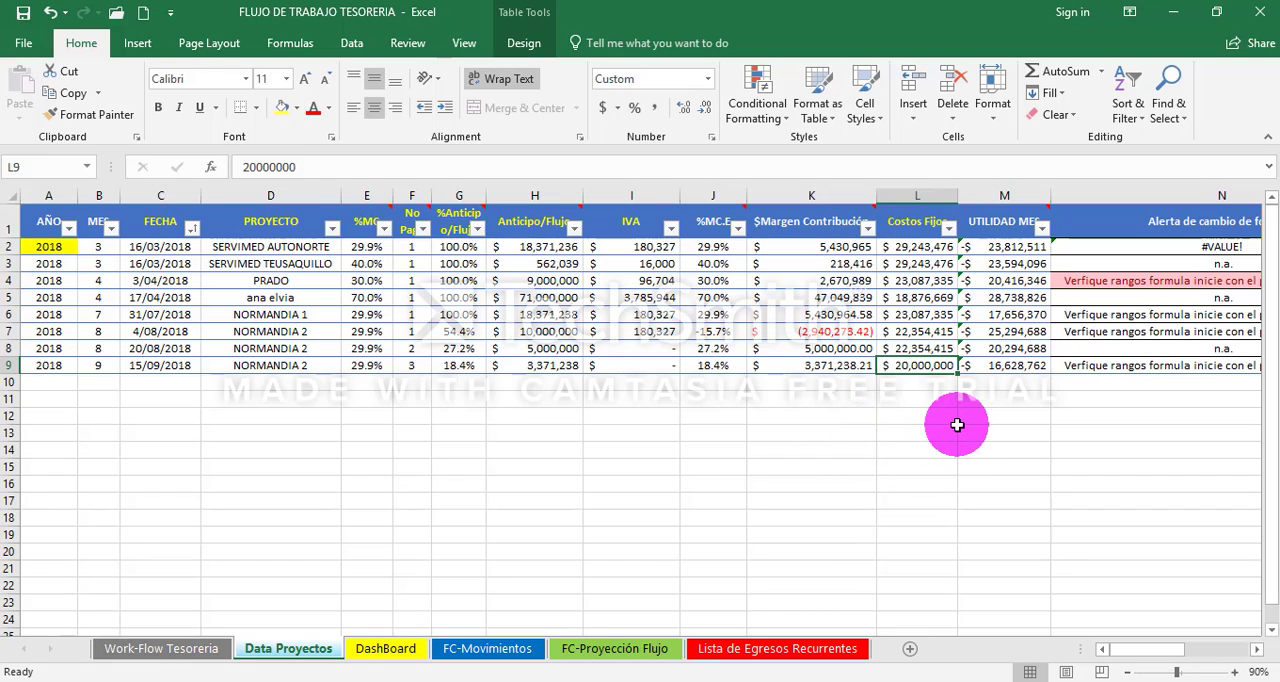
- Check the third NORMANDIA 2 payment's date in C9 against its Costos Fijos in L9
drag(172, 348, 214, 362)
click(163, 366)
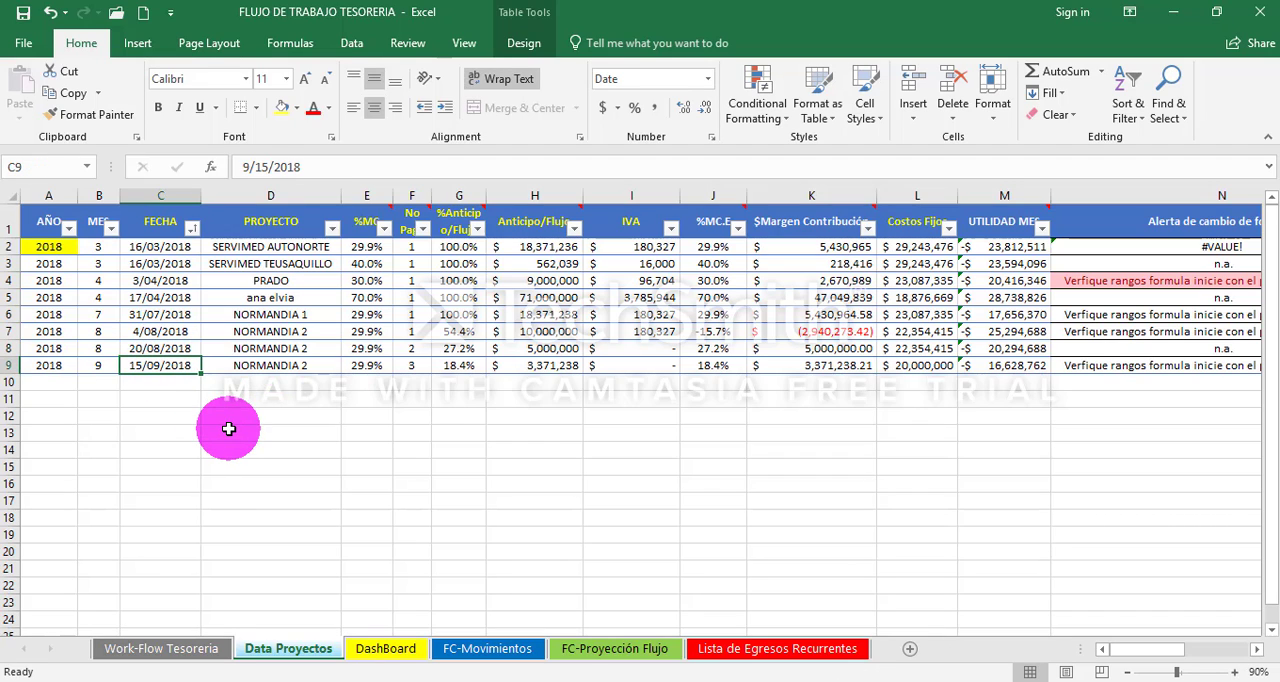
click(918, 366)
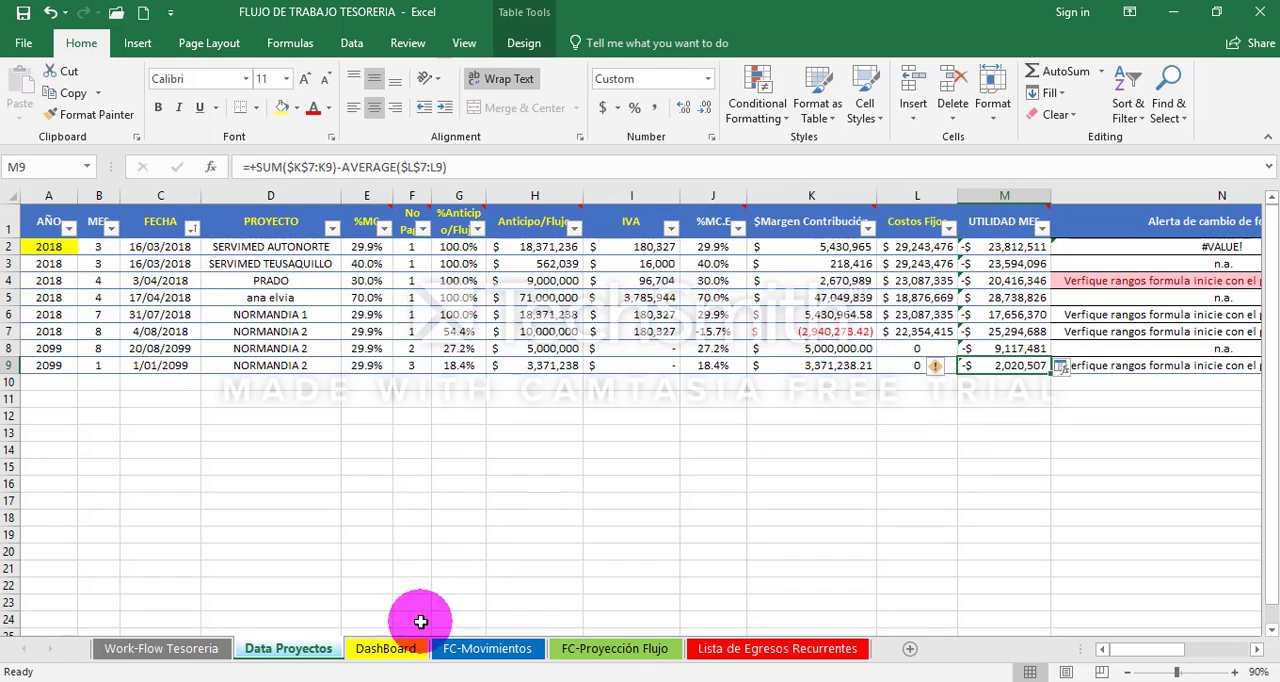
- Refresh the DashBoard pivot table and chart to include the NORMANDIA 1 and NORMANDIA 2 payments
click(405, 652)
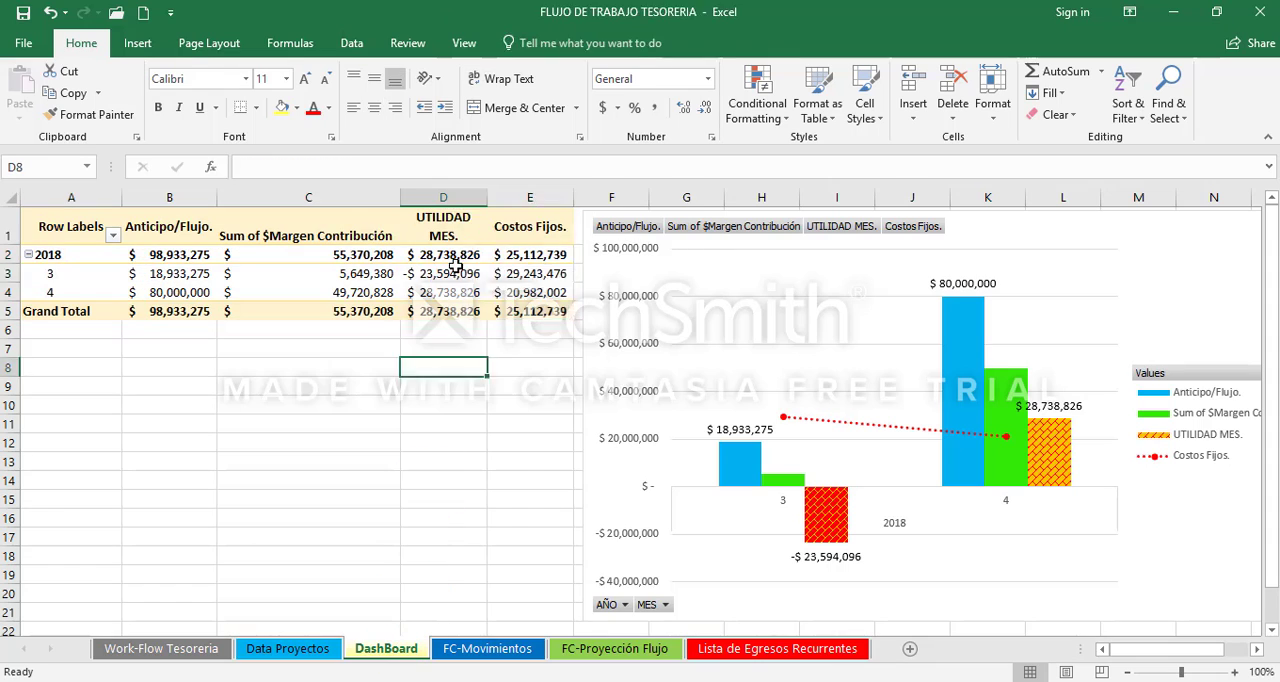
right_click(462, 272)
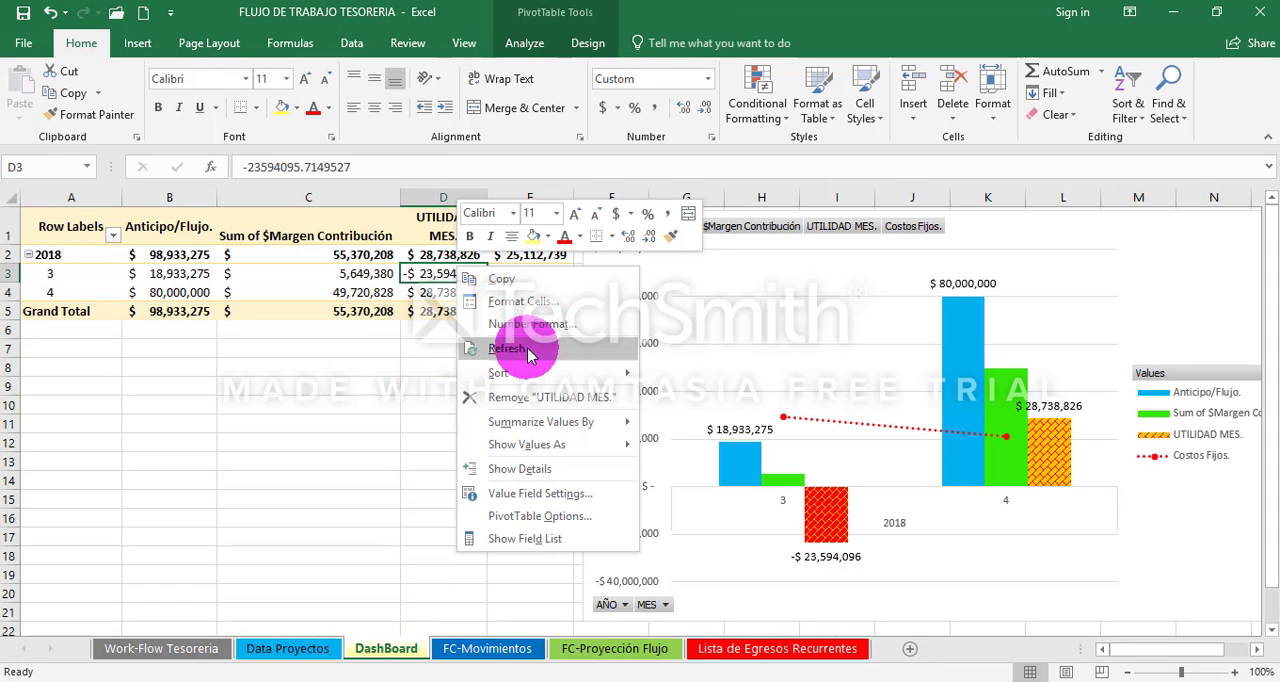
click(512, 347)
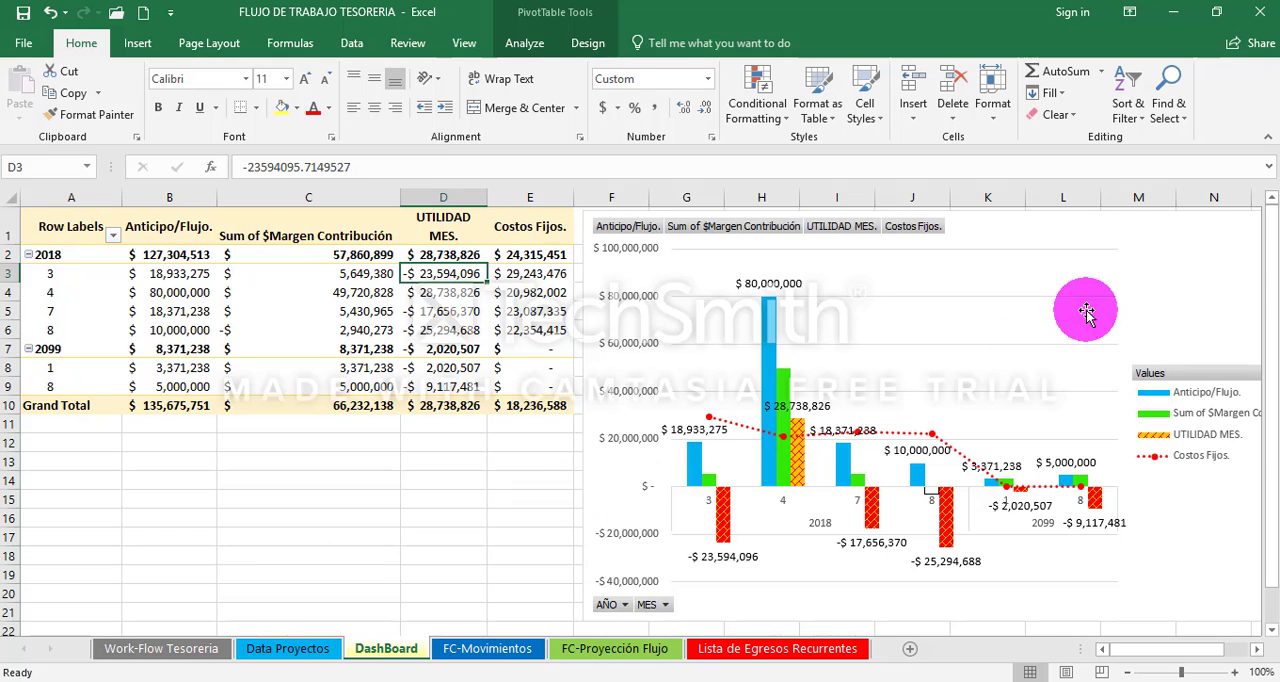
mouse_move(1271, 277)
mouse_down()
mouse_move(1268, 343)
mouse_move(1271, 281)
mouse_up()
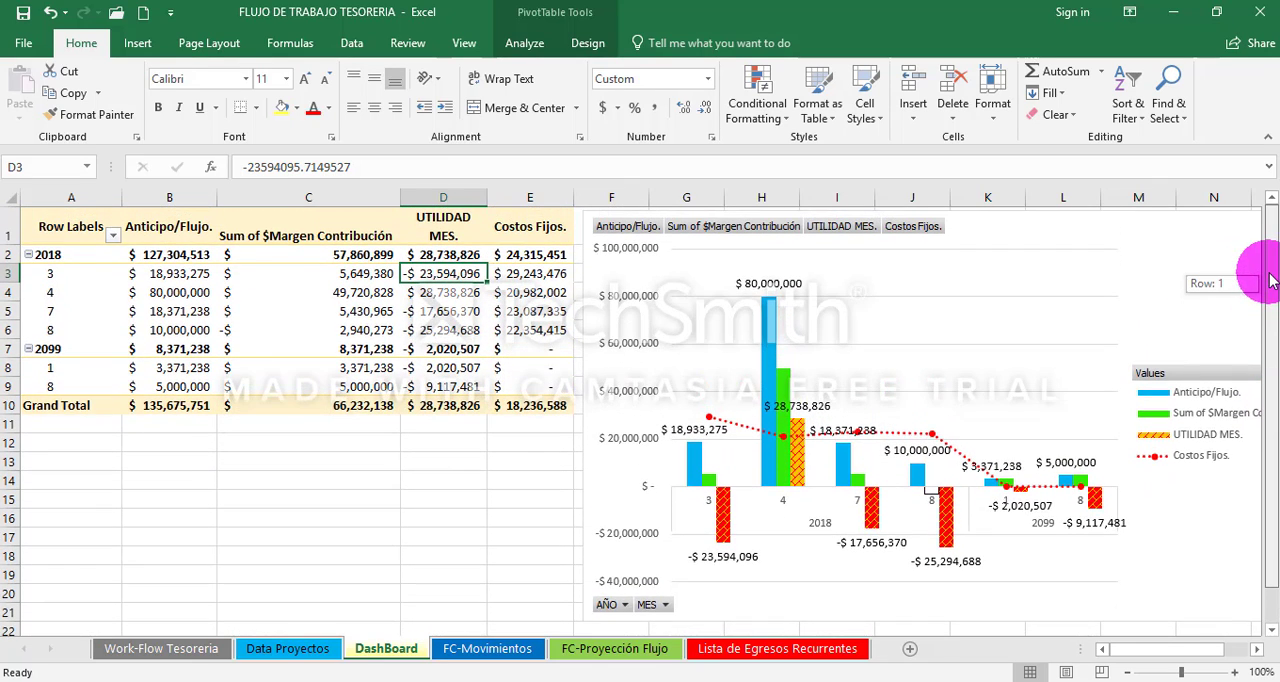
- On Data Proyectos, set the third NORMANDIA 2 payment's date in C9 to 9/15/2099
click(314, 648)
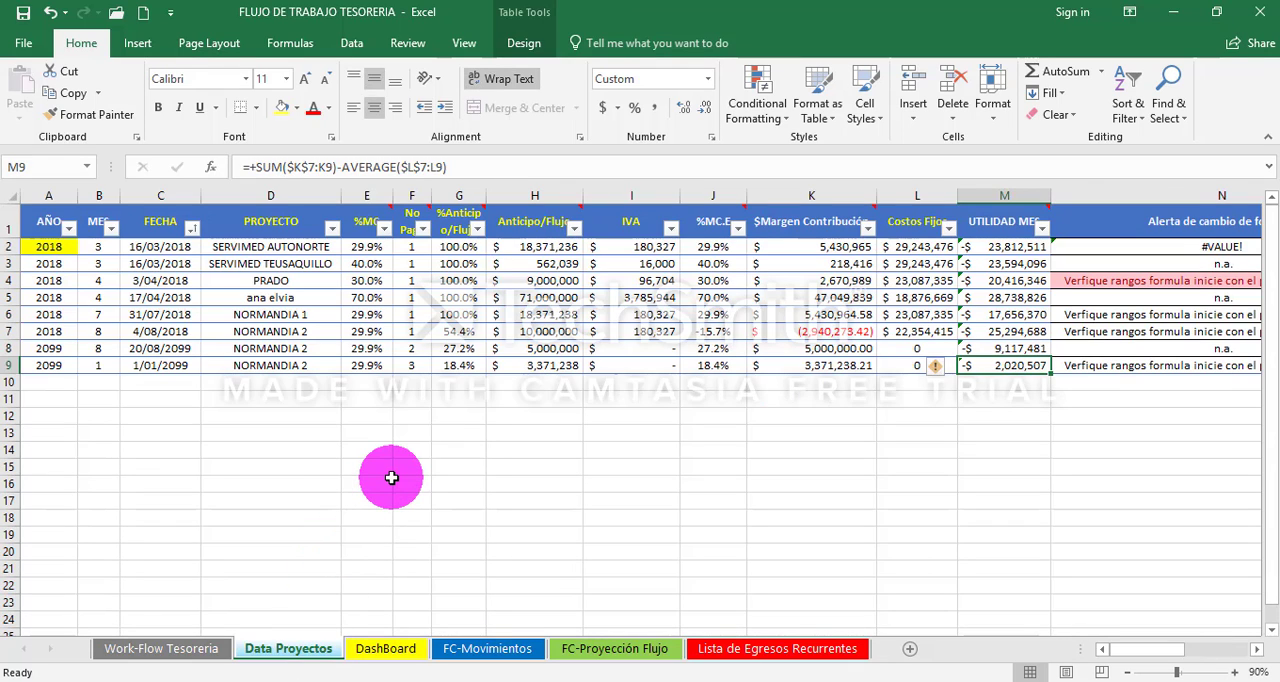
key(Left)
key(Left)
key(Left)
key(Left)
key(Left)
key(Left)
key(Left)
key(Left)
key(Left)
key(Left)
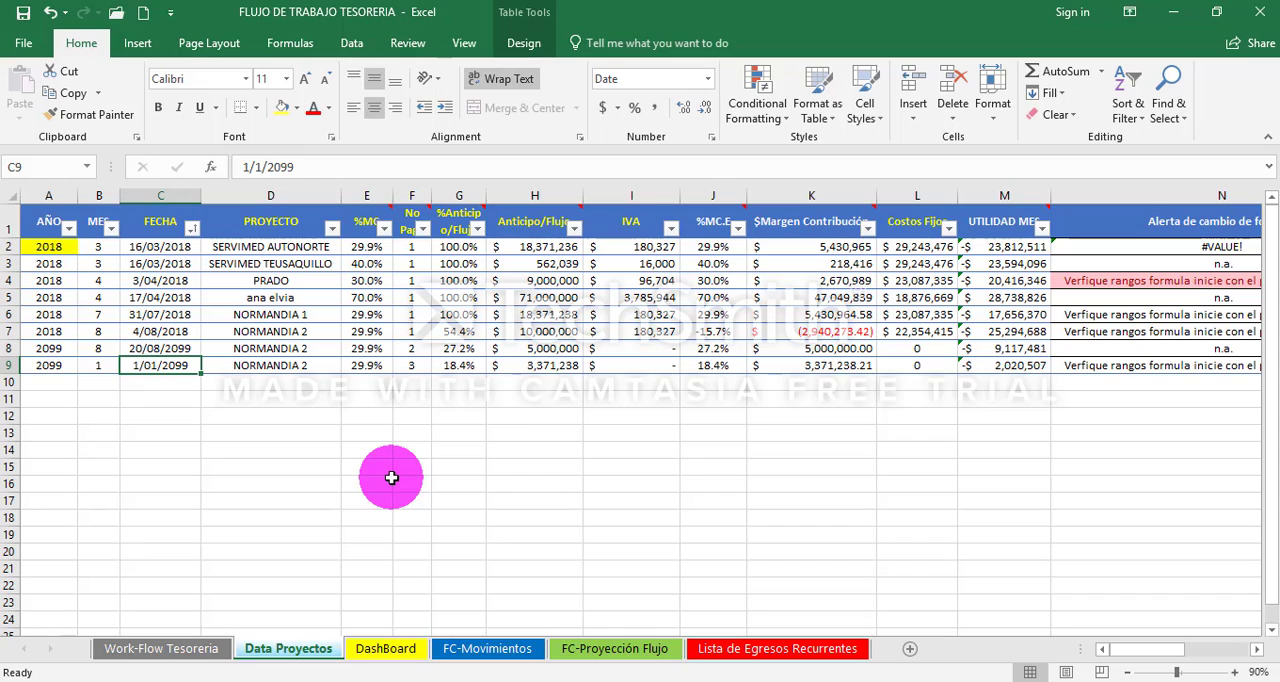
key(F2)
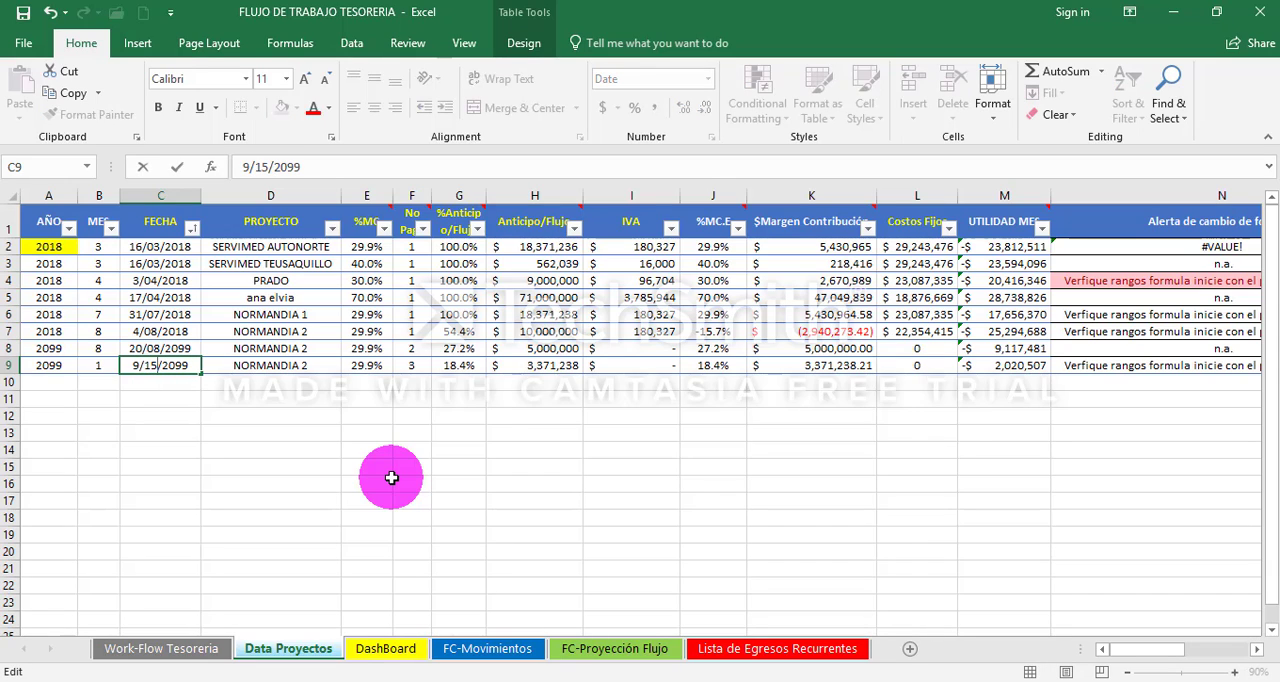
key(Return)
- Correct the year to 2018 in the dates of the second and third NORMANDIA 2 payments, C8 and C9
key(Up)
key(Up)
key(F2)
key(BackSpace)
key(BackSpace)
text(18)
key(Return)
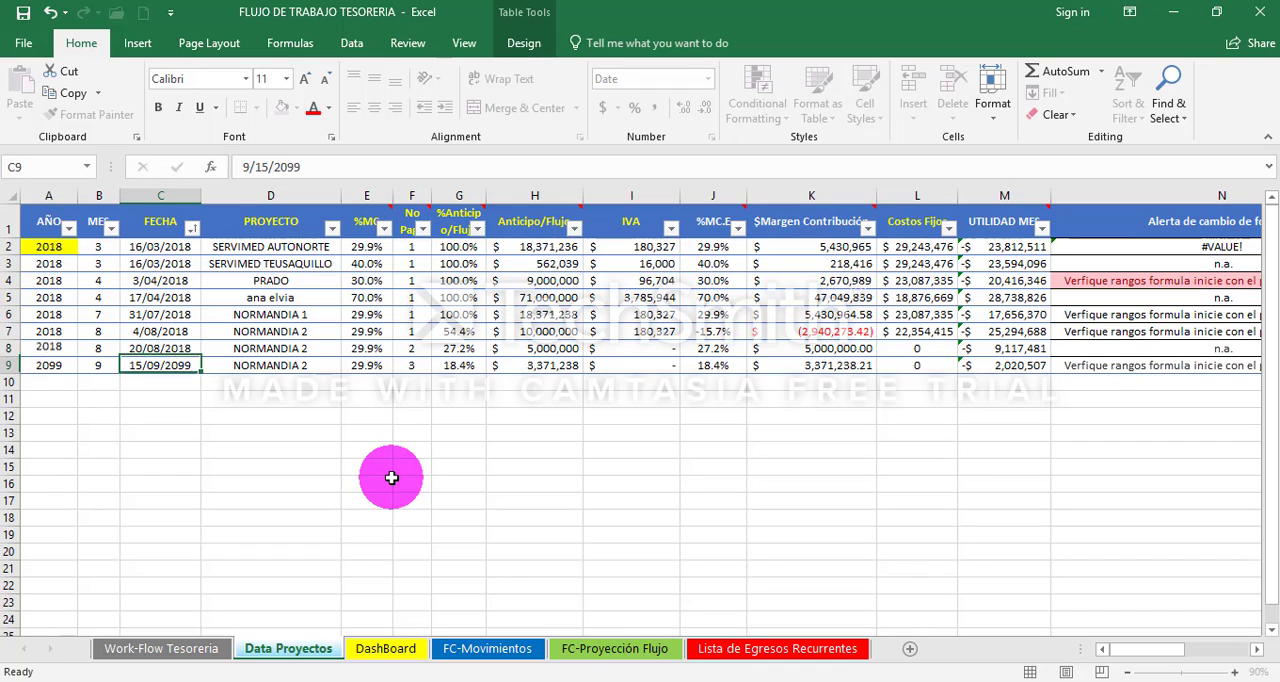
key(F2)
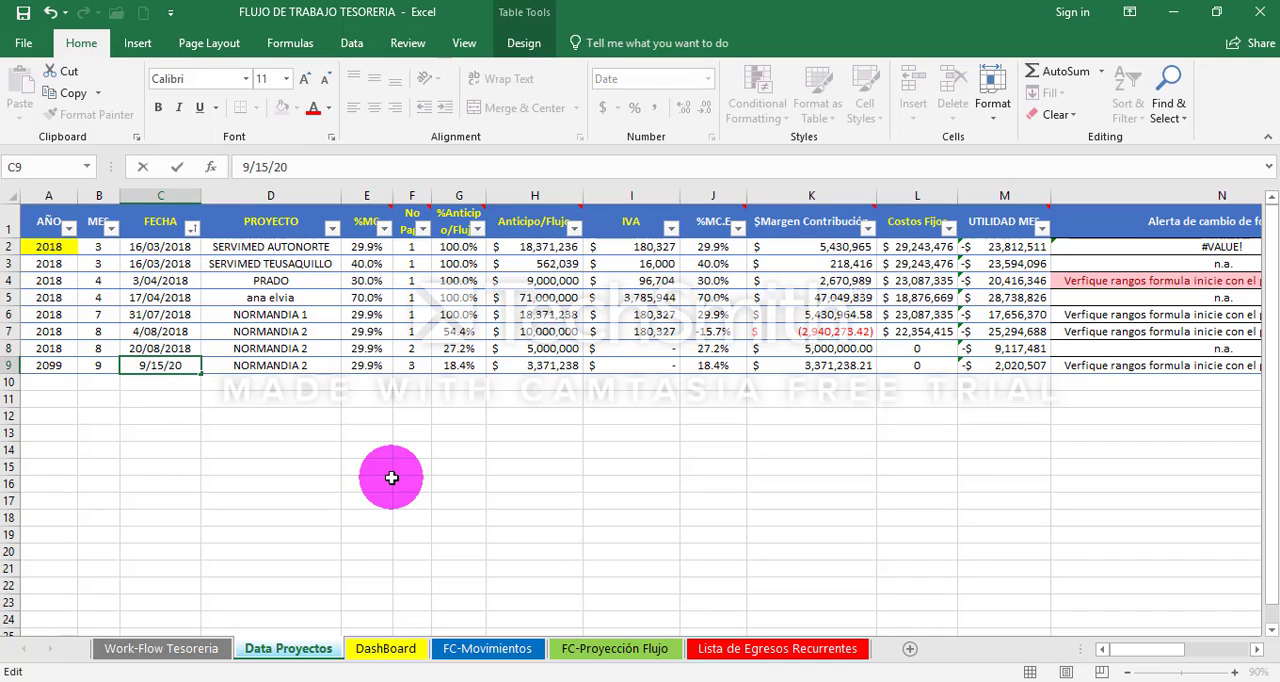
key(shift+Tab)
key(shift+Tab)
- Limit the UTILIDAD MES formula in M9 to the September row: =+SUM($K$9:K9)-AVERAGE($L$9:L9)
key(Up)
key(Right)
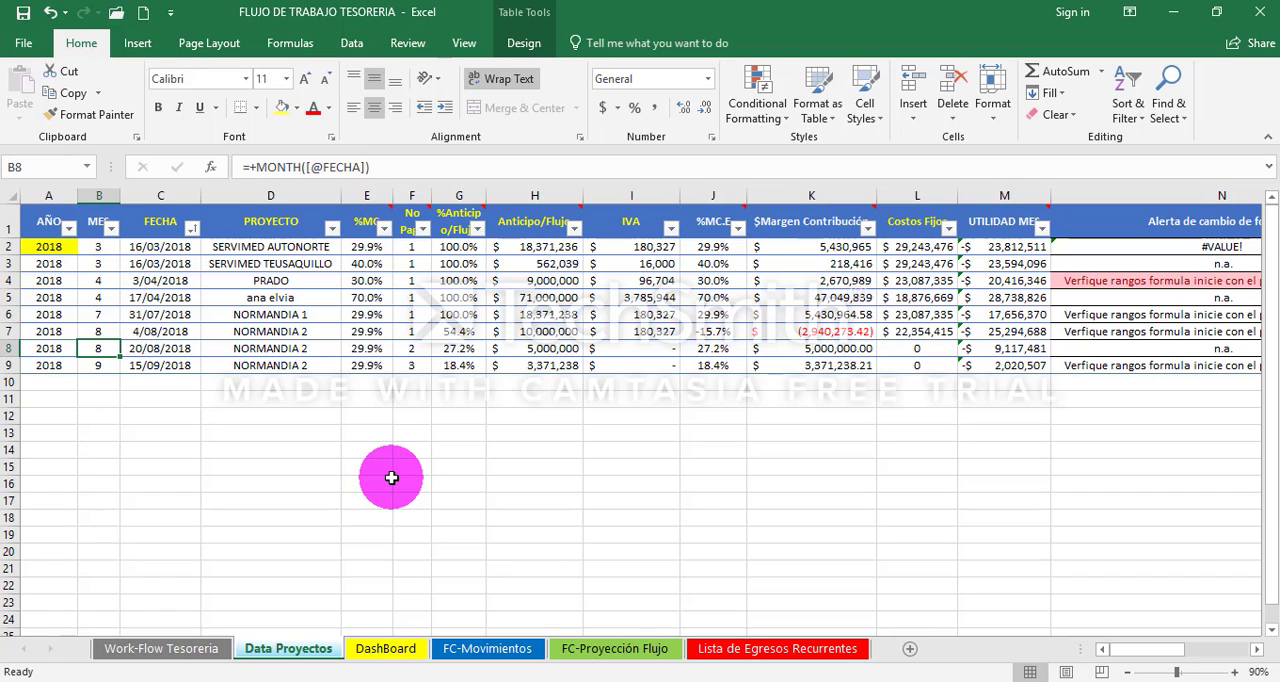
key(Right)
key(Right)
key(Right)
key(Right)
key(Right)
key(Right)
key(Right)
key(Right)
key(Right)
key(Right)
key(Right)
key(Right)
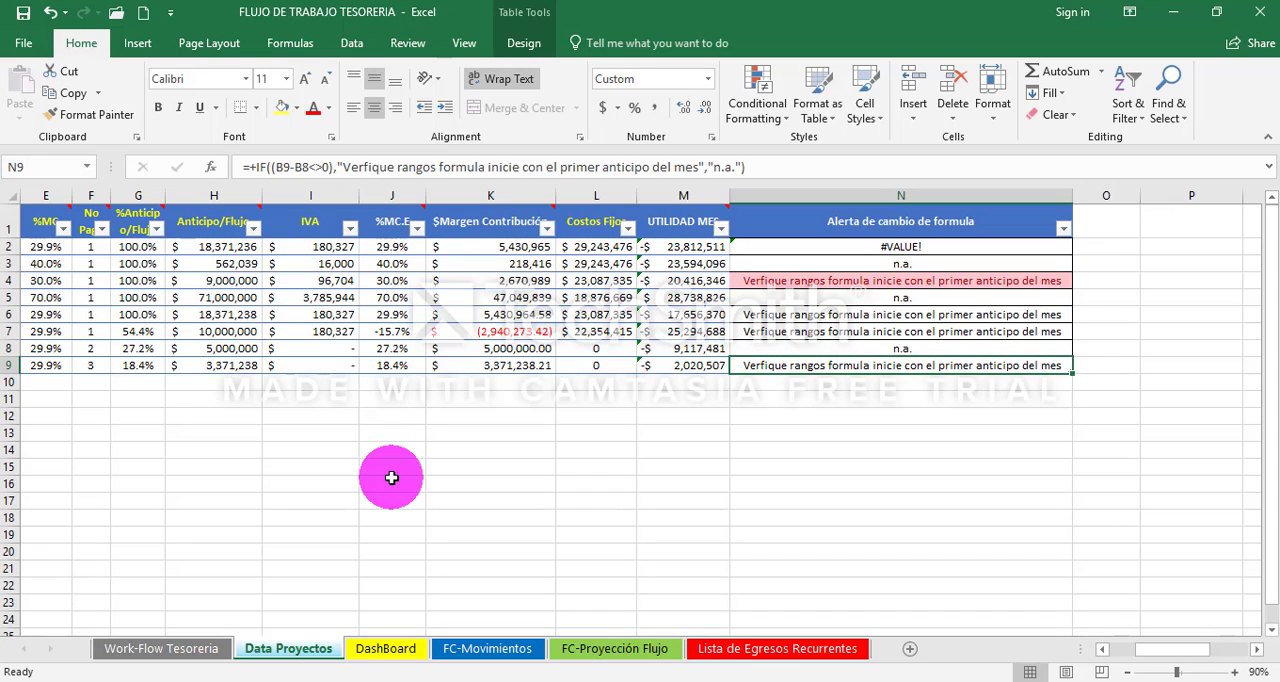
key(Left)
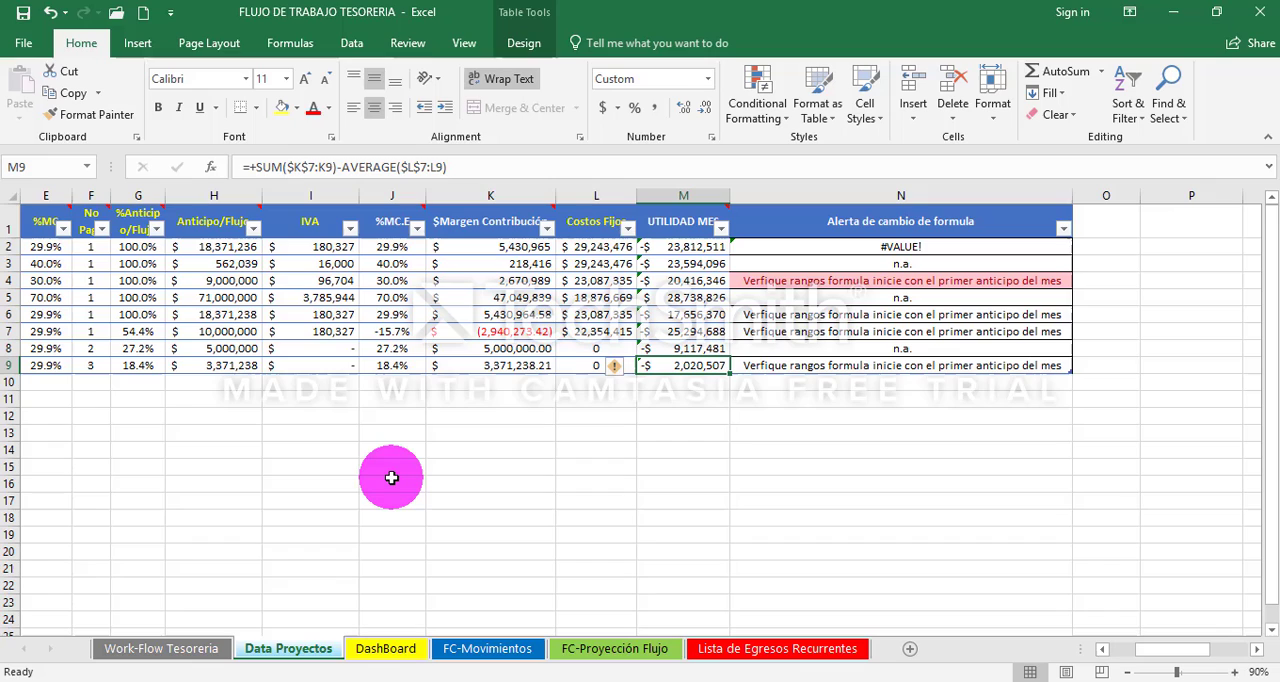
double_click(683, 365)
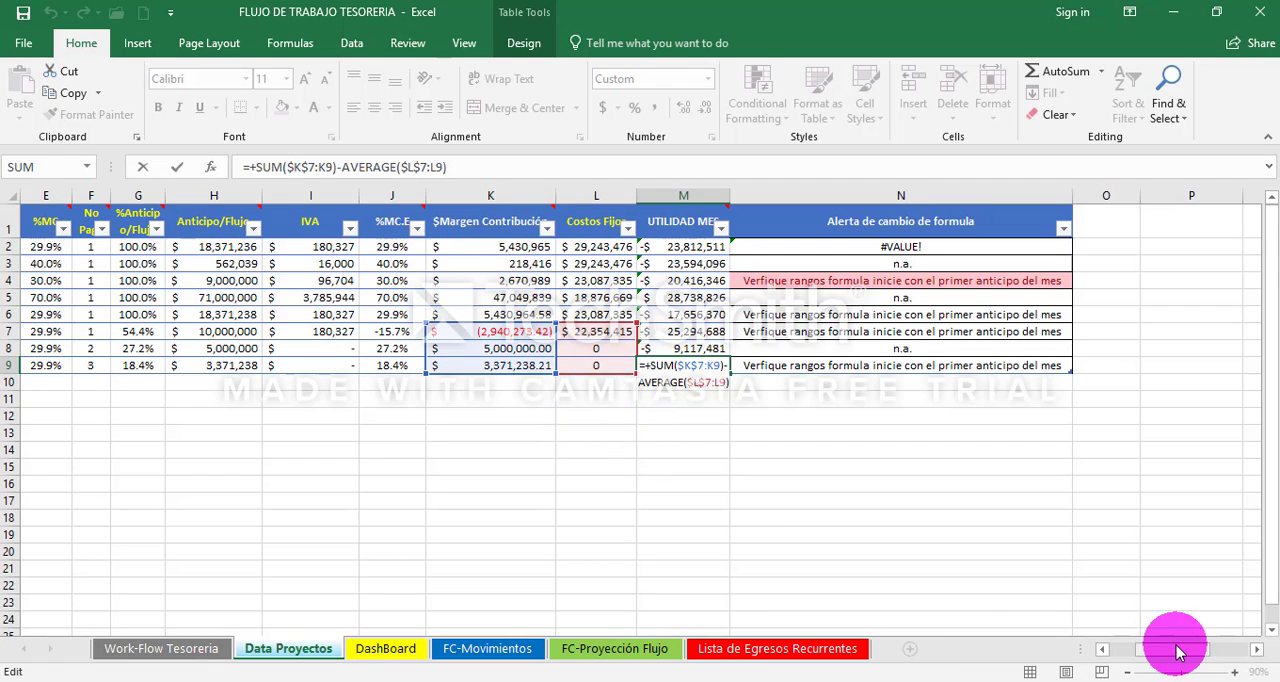
drag(1171, 648, 1137, 656)
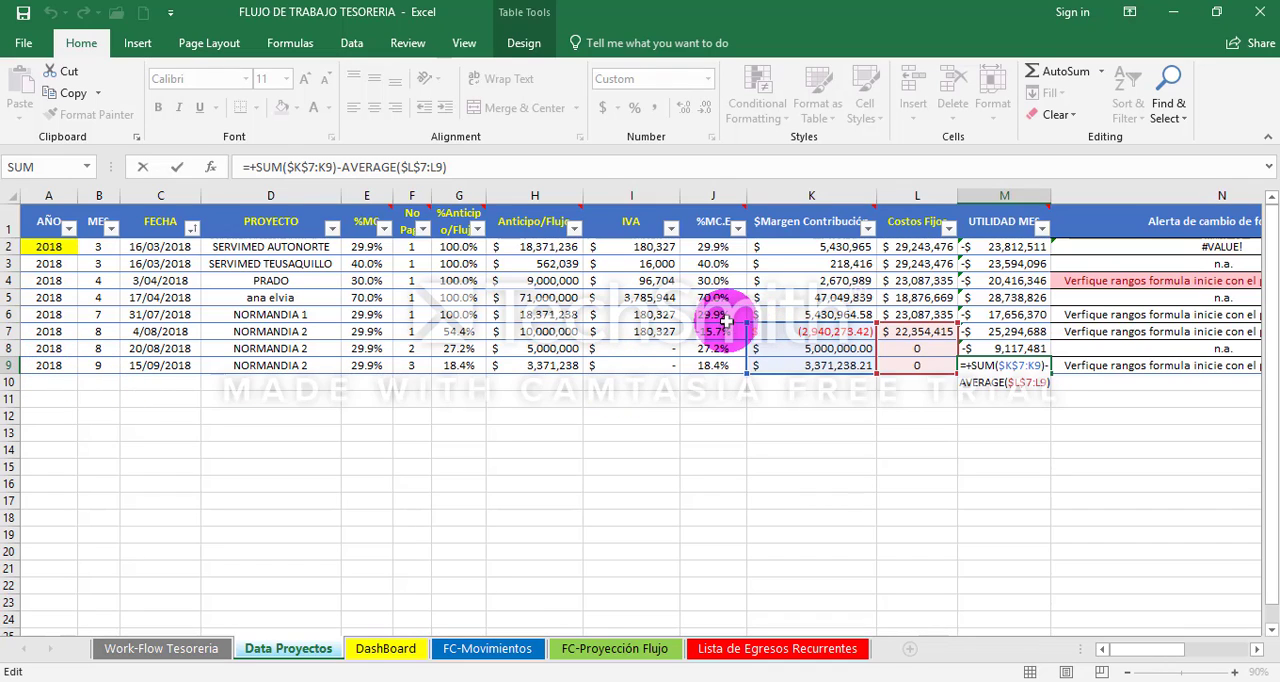
drag(747, 322, 747, 350)
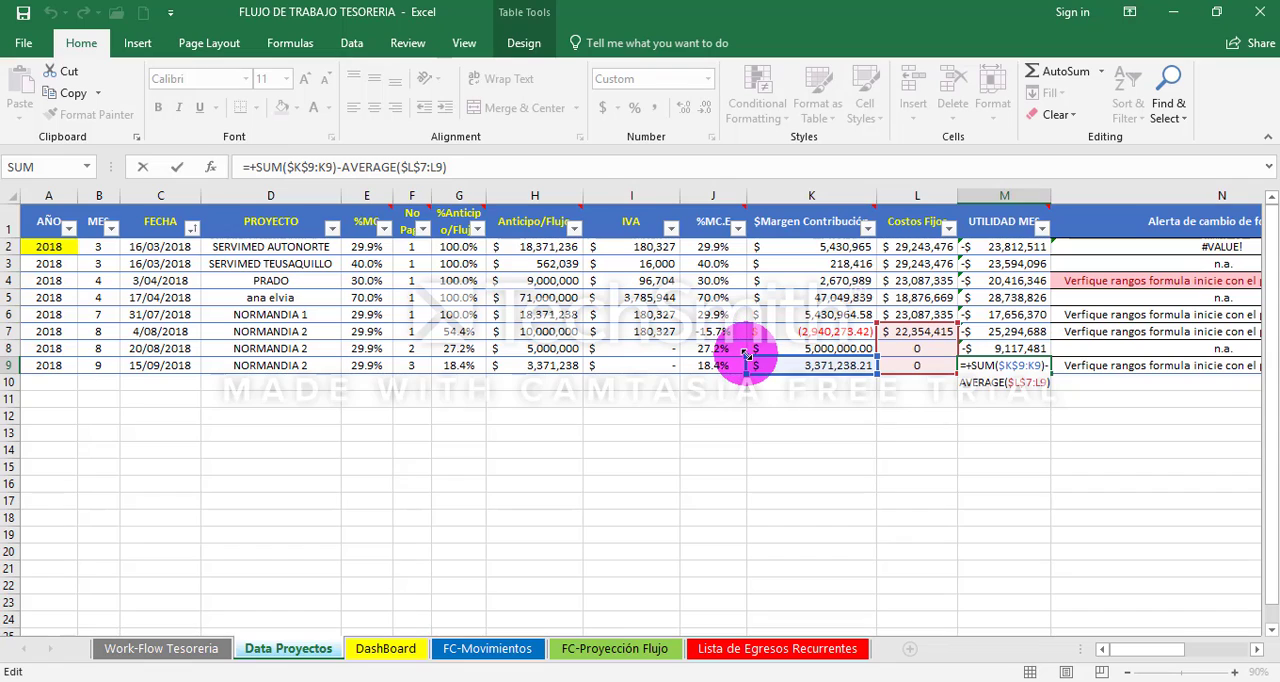
drag(876, 324, 876, 352)
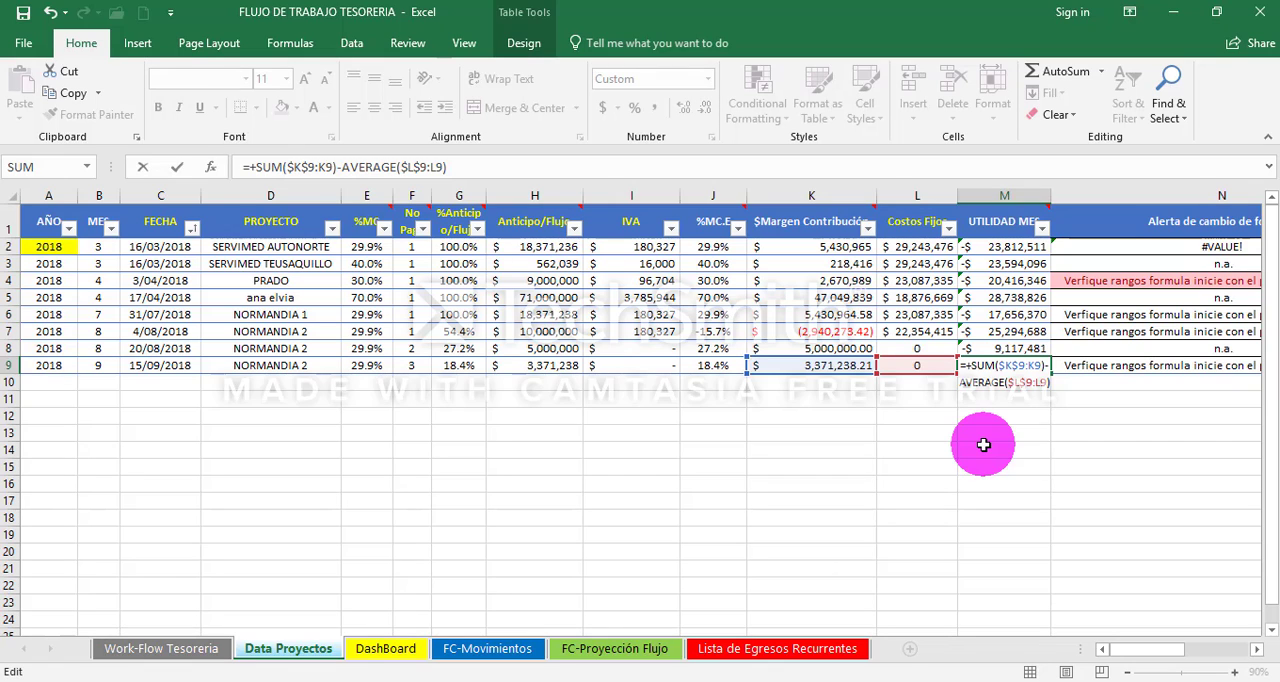
key(ctrl+Return)
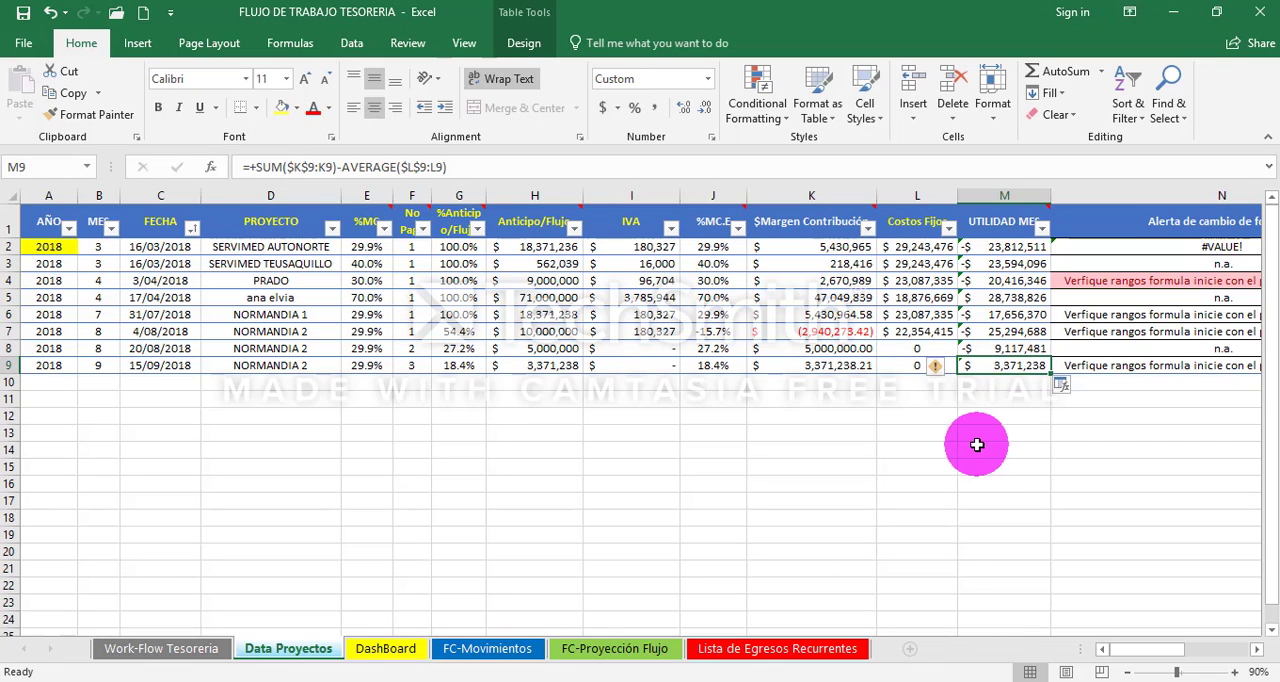
- Refresh the DashBoard pivot table again to apply the corrected 2018 dates and the September profit formula
click(416, 646)
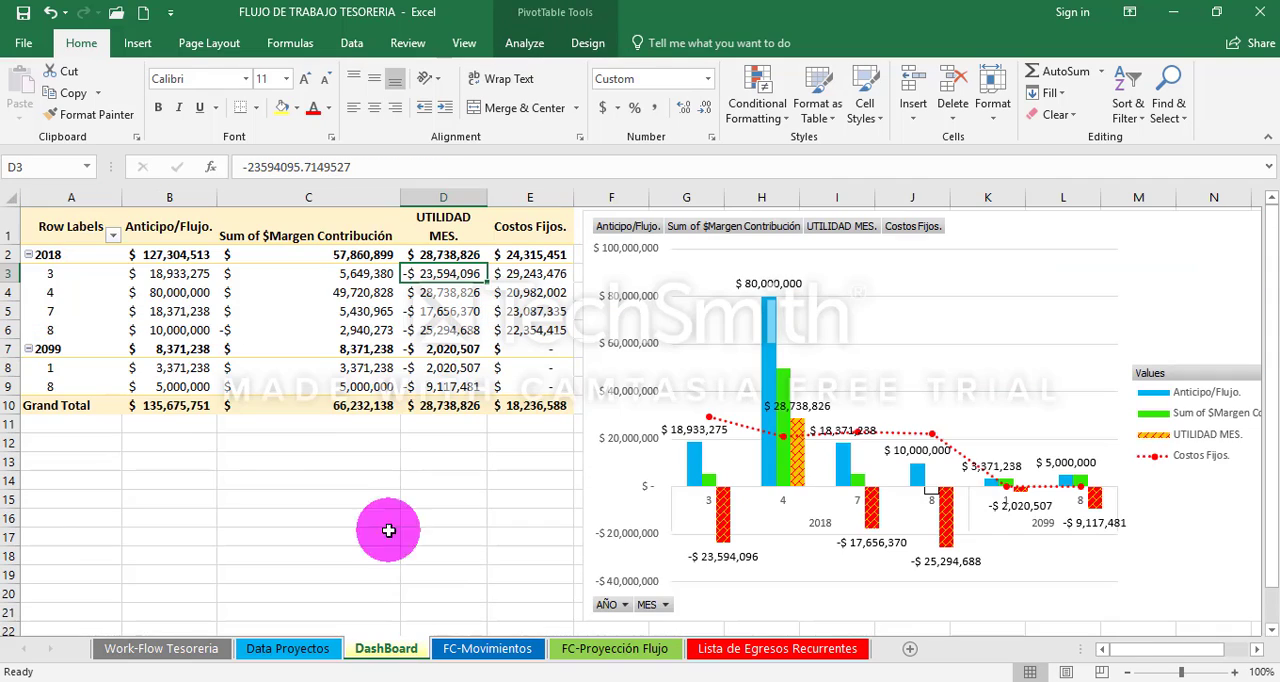
click(351, 306)
right_click(352, 304)
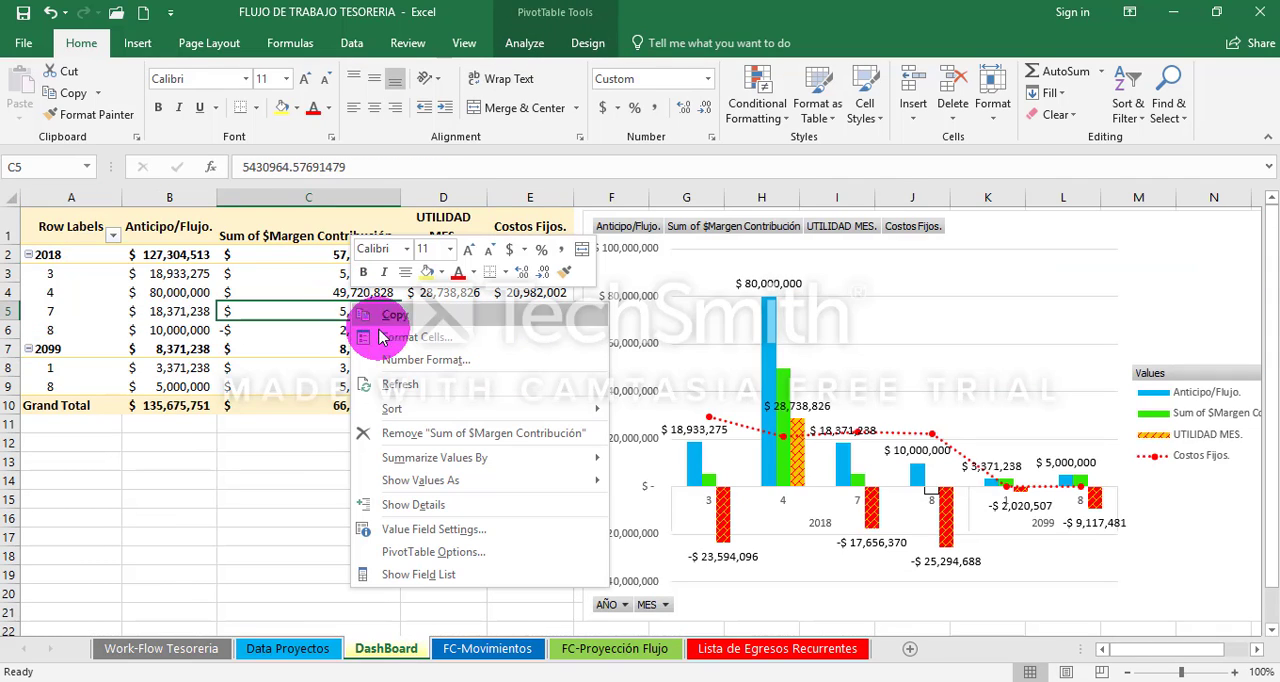
click(435, 390)
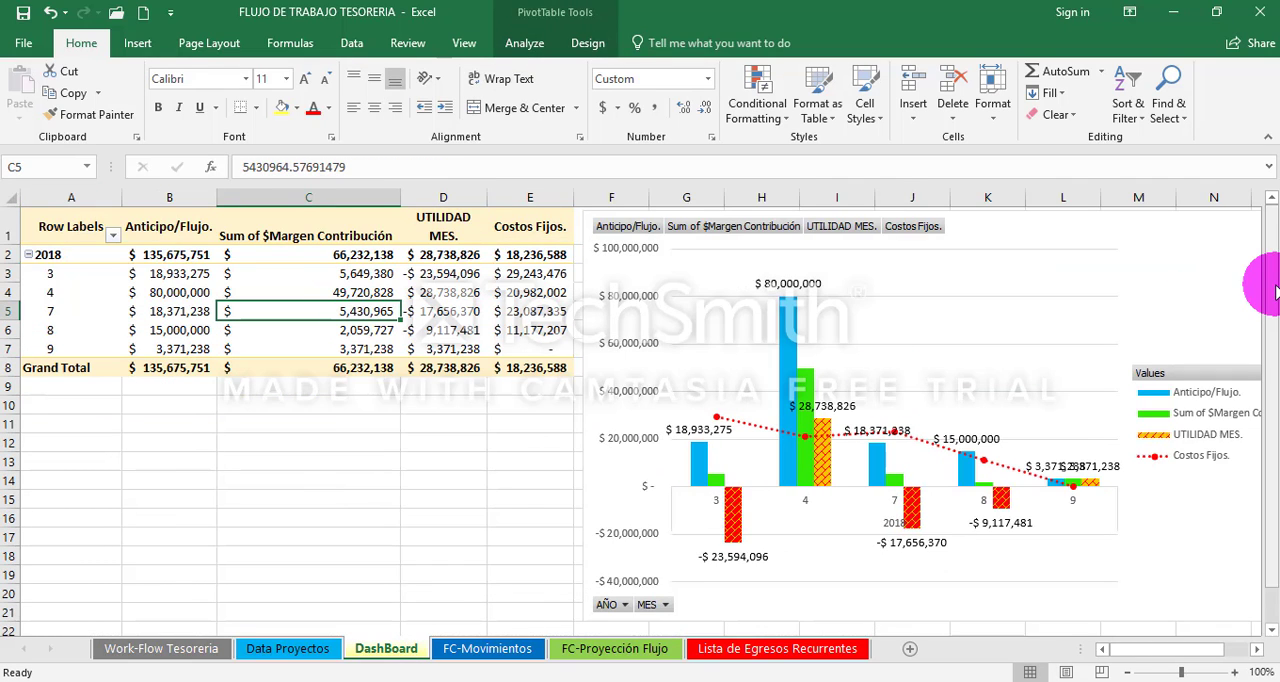
mouse_move(1271, 280)
mouse_down()
mouse_move(1272, 335)
mouse_move(1264, 284)
mouse_up()
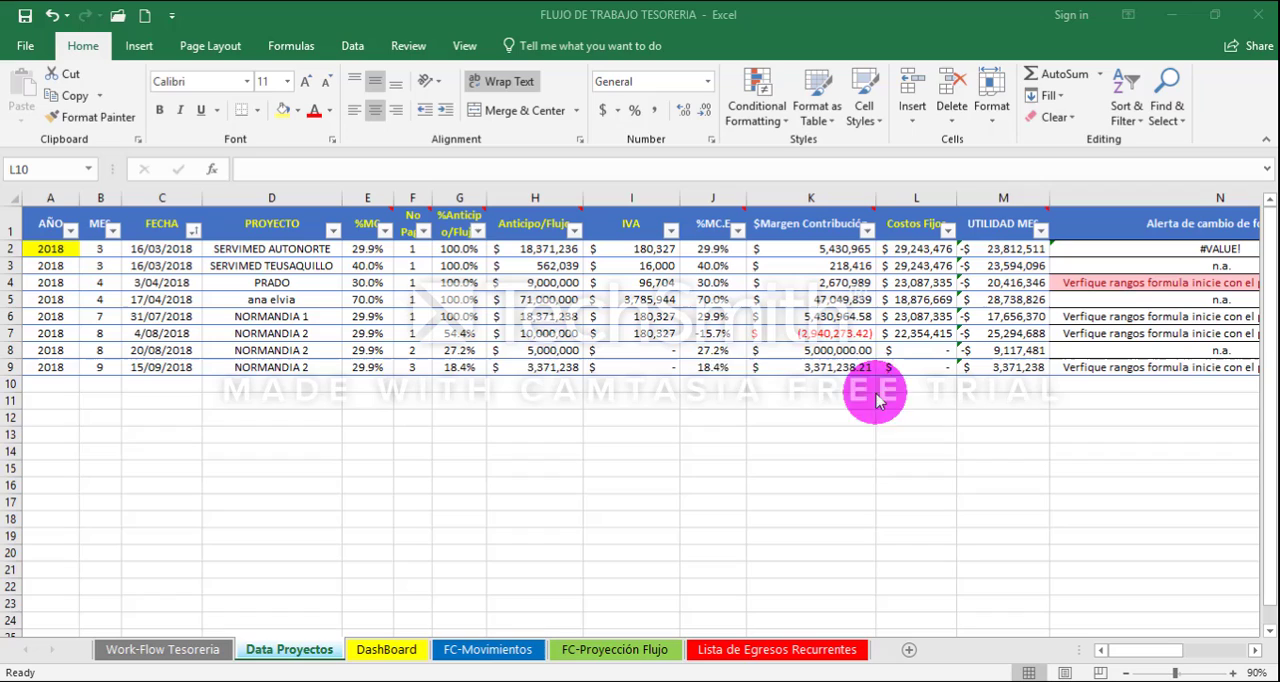
- On Data Proyectos, set the second NORMANDIA 2 payment's date in C8 to 8/20/2099
click(311, 347)
key(Up)
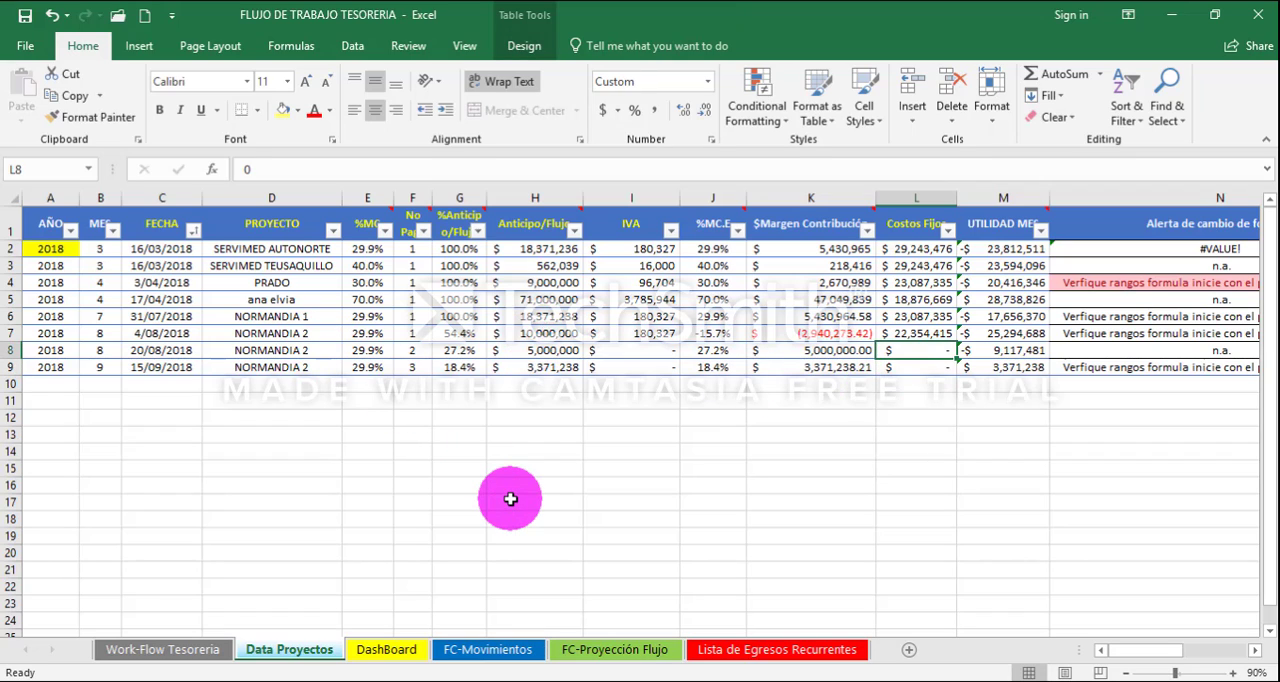
key(Left)
key(Left)
key(Left)
key(Left)
key(Up)
key(Left)
key(Left)
key(Left)
key(Left)
key(Left)
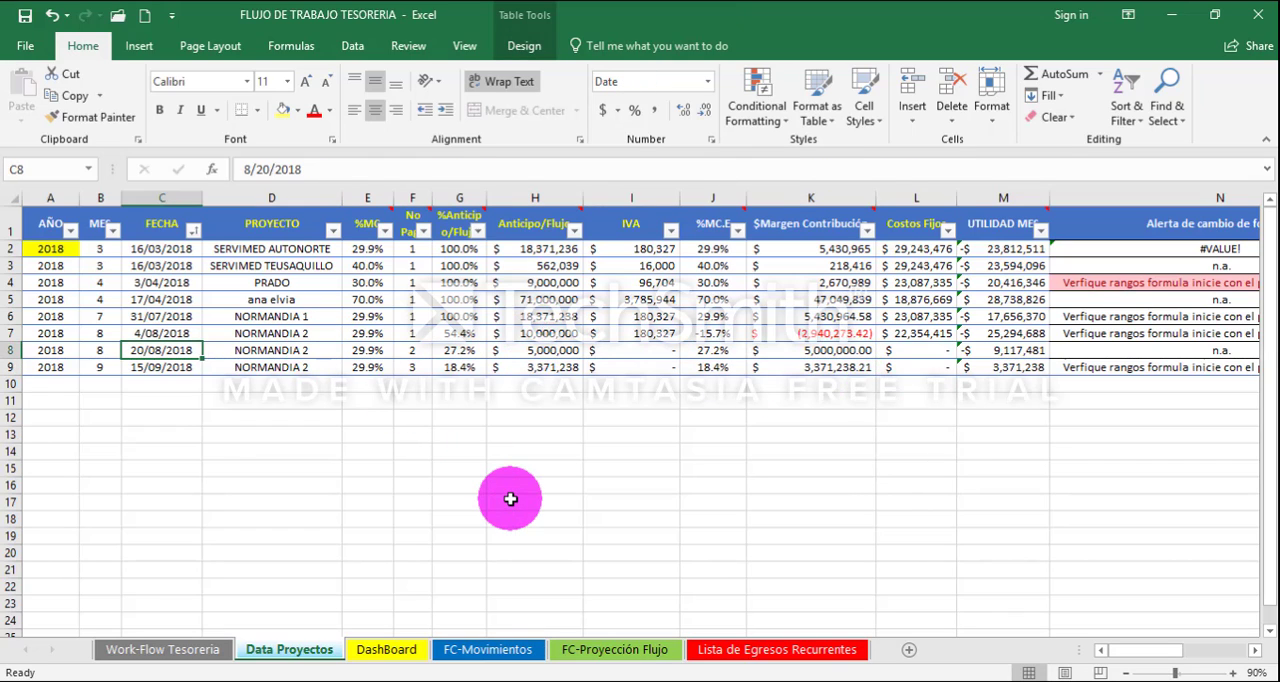
key(F2)
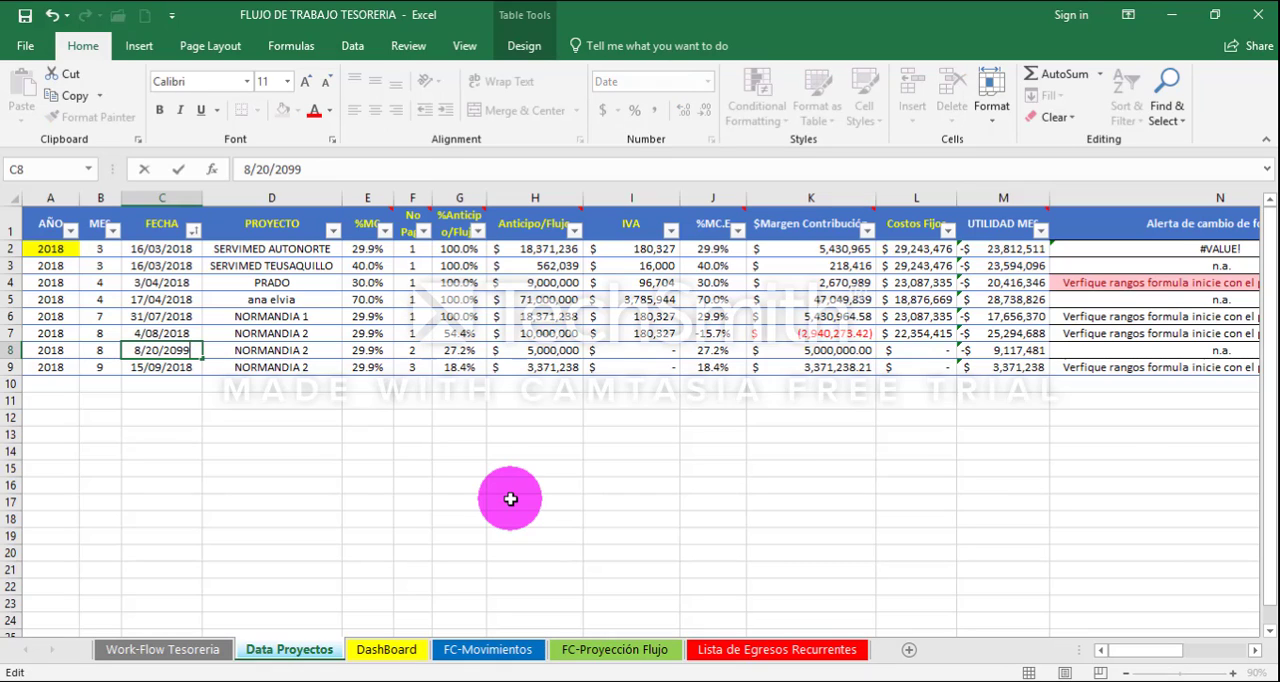
key(Return)
- Set the third NORMANDIA 2 payment's date in C9 to 9/15/2099
key(F2)
key(BackSpace)
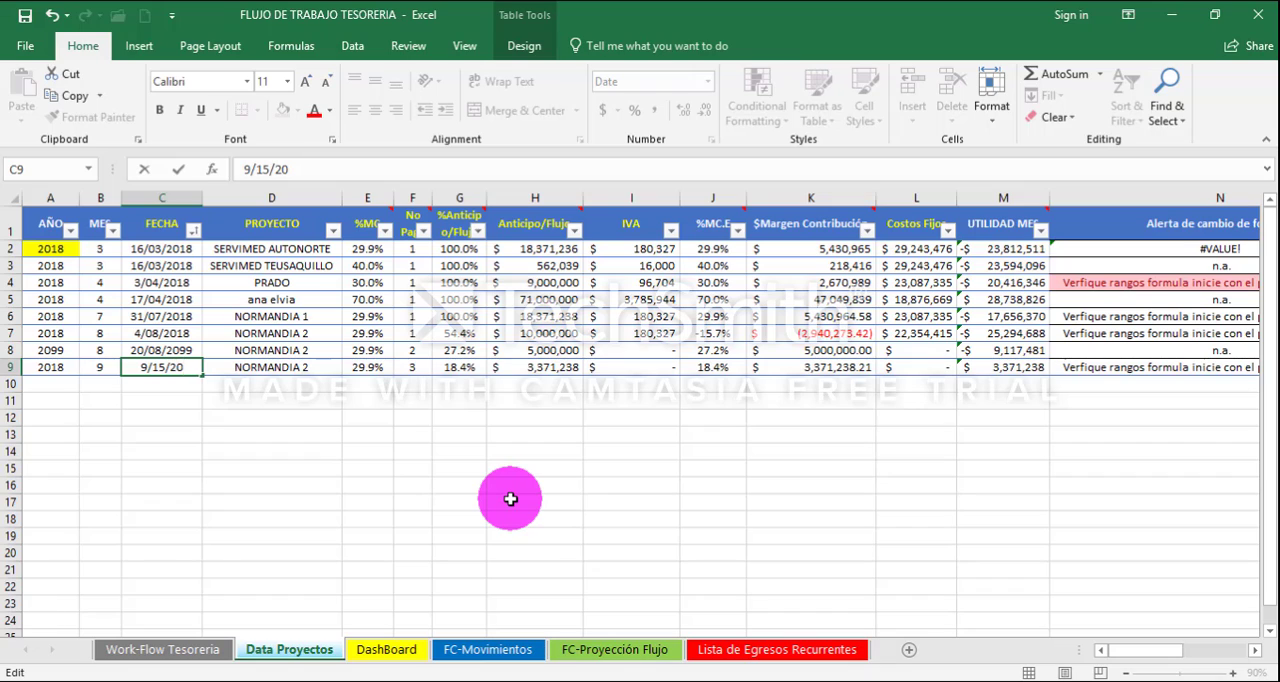
key(Return)
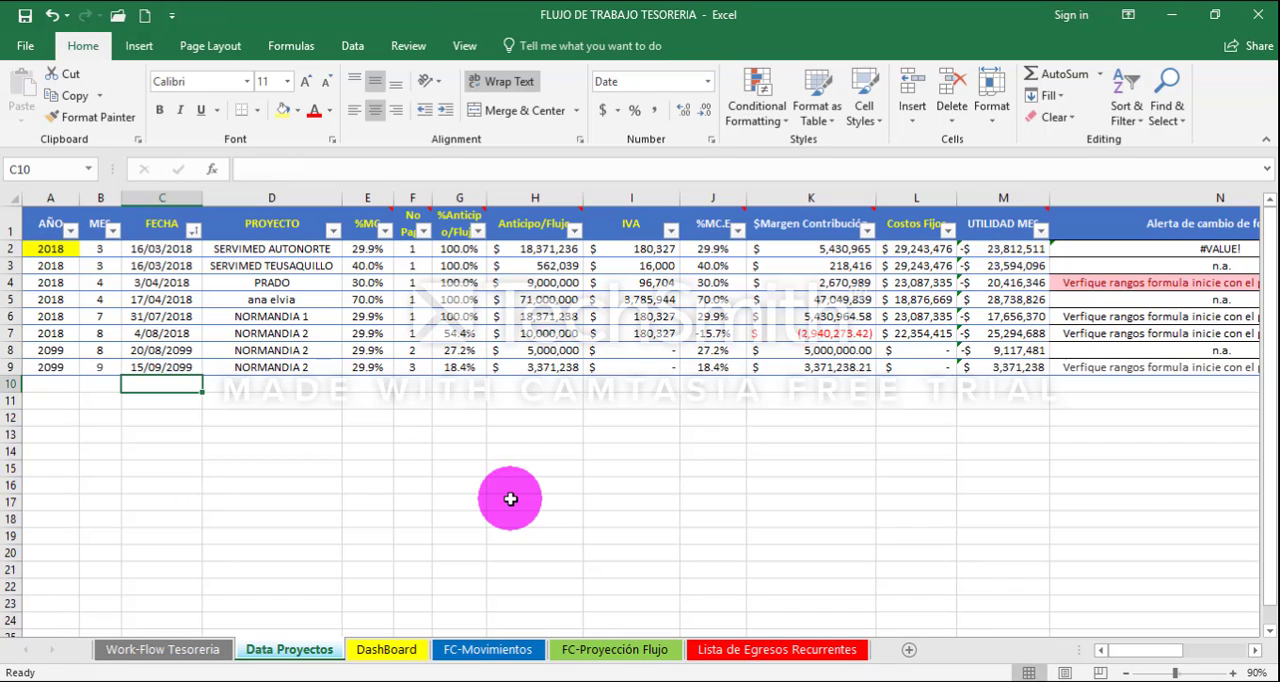
- Change the second NORMANDIA 2 payment's date in C8 back to 8/20/2018
key(Up)
key(Up)
key(Down)
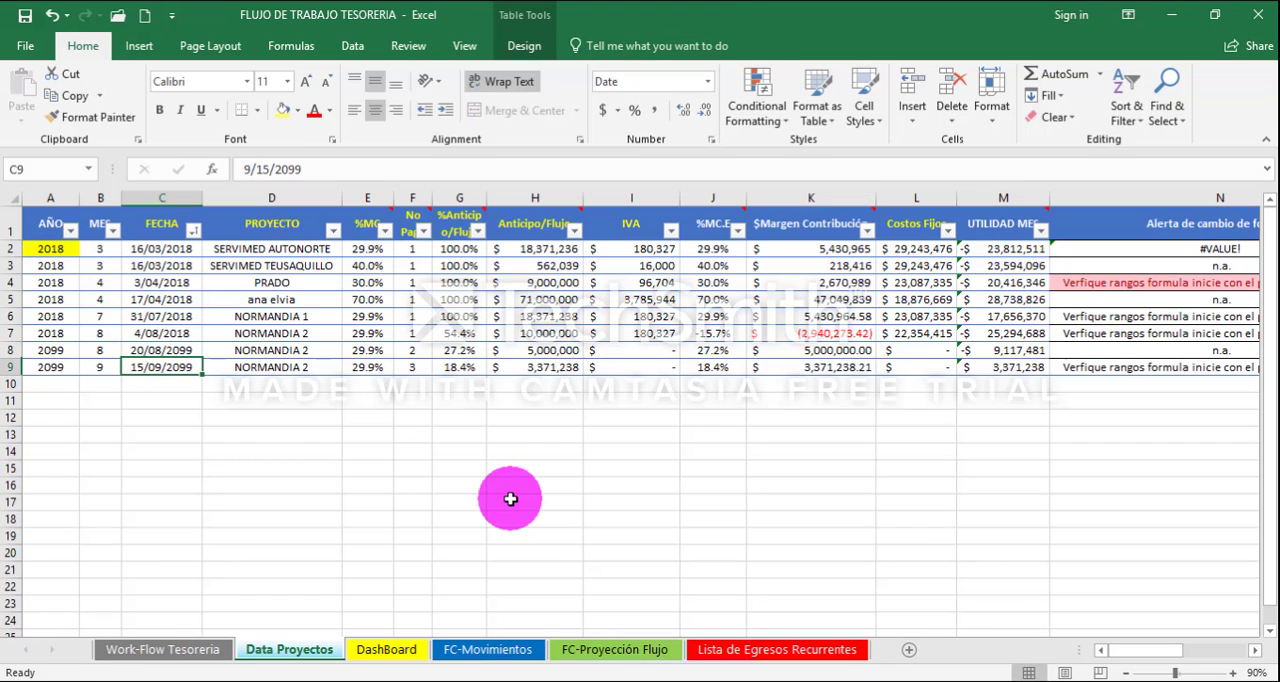
key(Up)
key(Up)
key(Down)
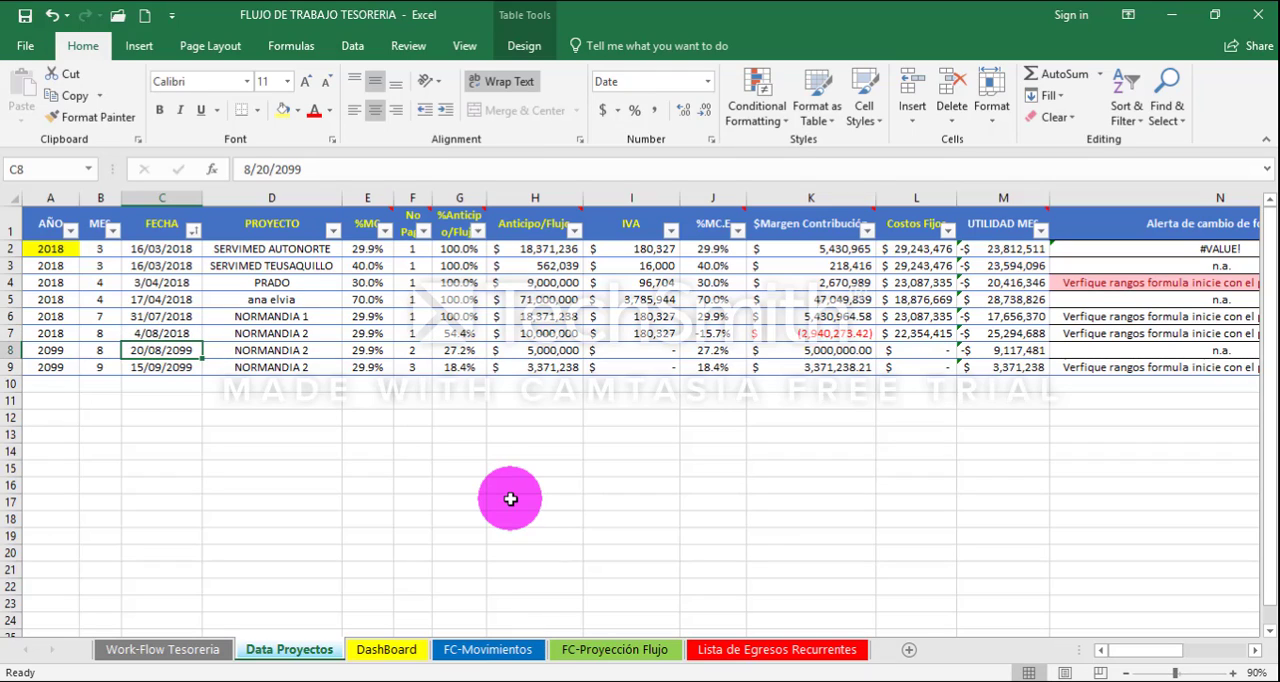
key(Up)
key(Down)
key(F2)
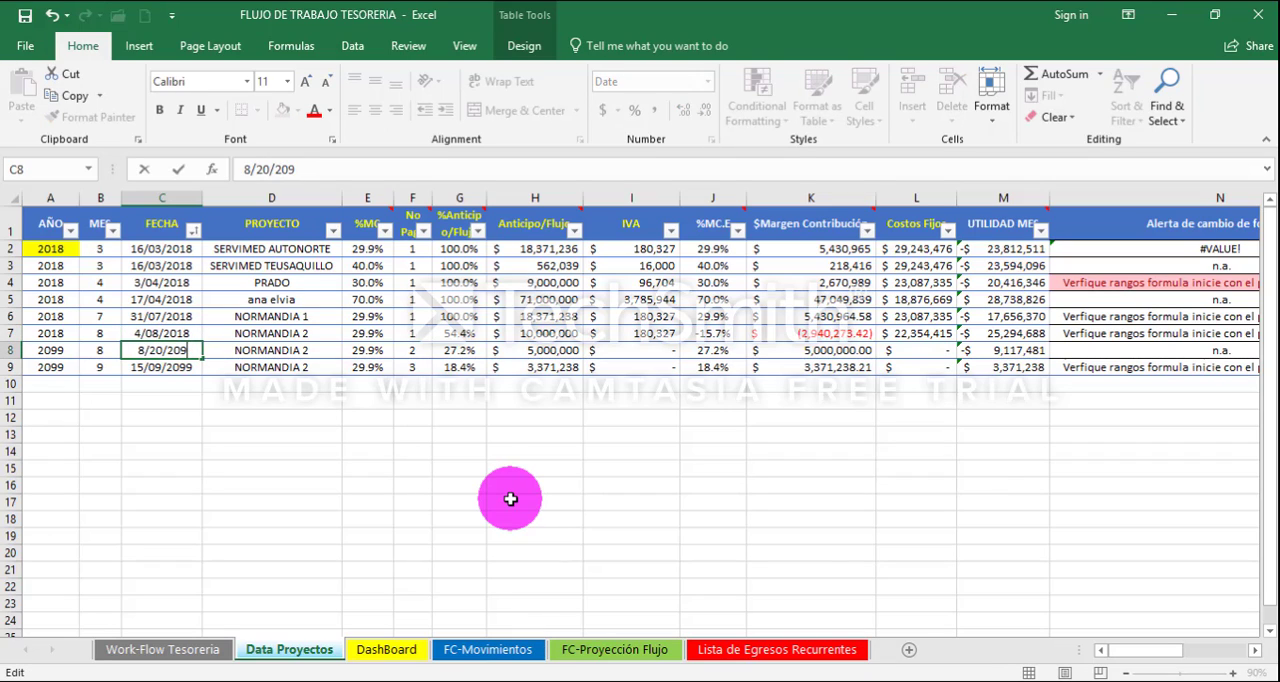
key(Return)
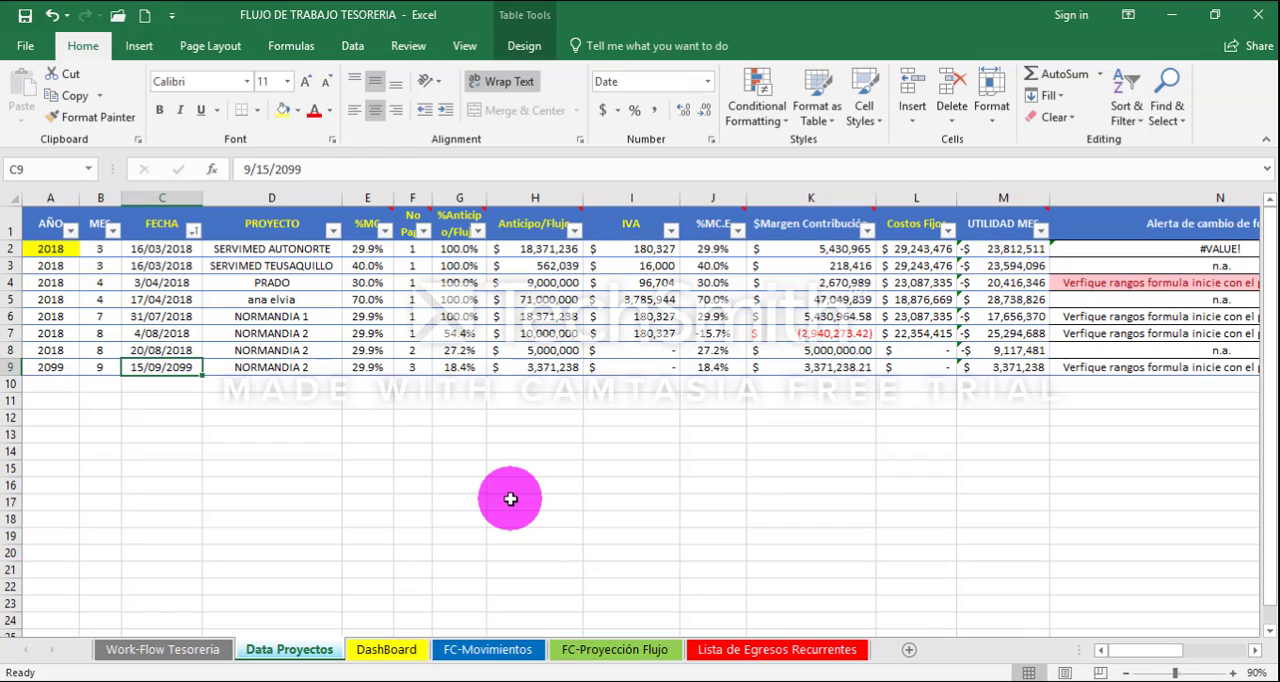
- Switch to the CALCULADORA ESTRATEGICA CEVCOB workbook and copy the Costos y gastos fijos a cubrir total from E54 on the Costos fijos sheet
key(Up)
key(Left)
key(Right)
key(Right)
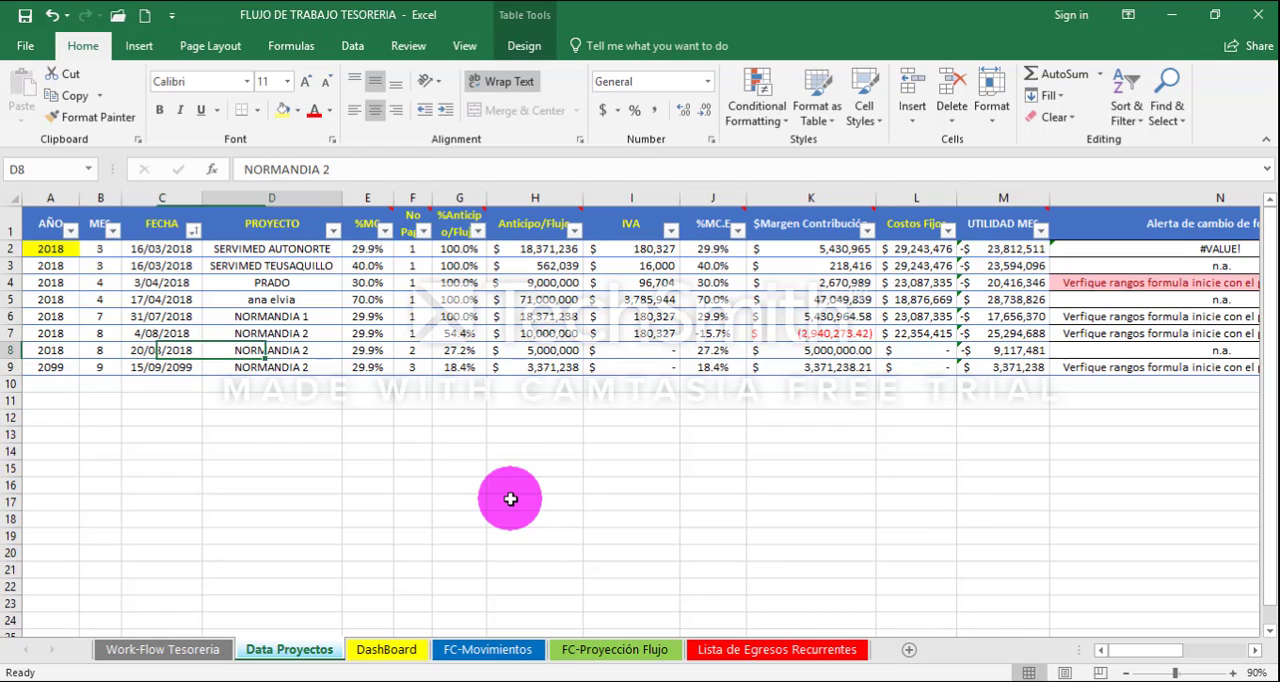
key(Right)
key(Right)
key(Right)
key(Right)
key(Right)
key(Right)
key(Right)
key(Right)
key(Right)
key(Left)
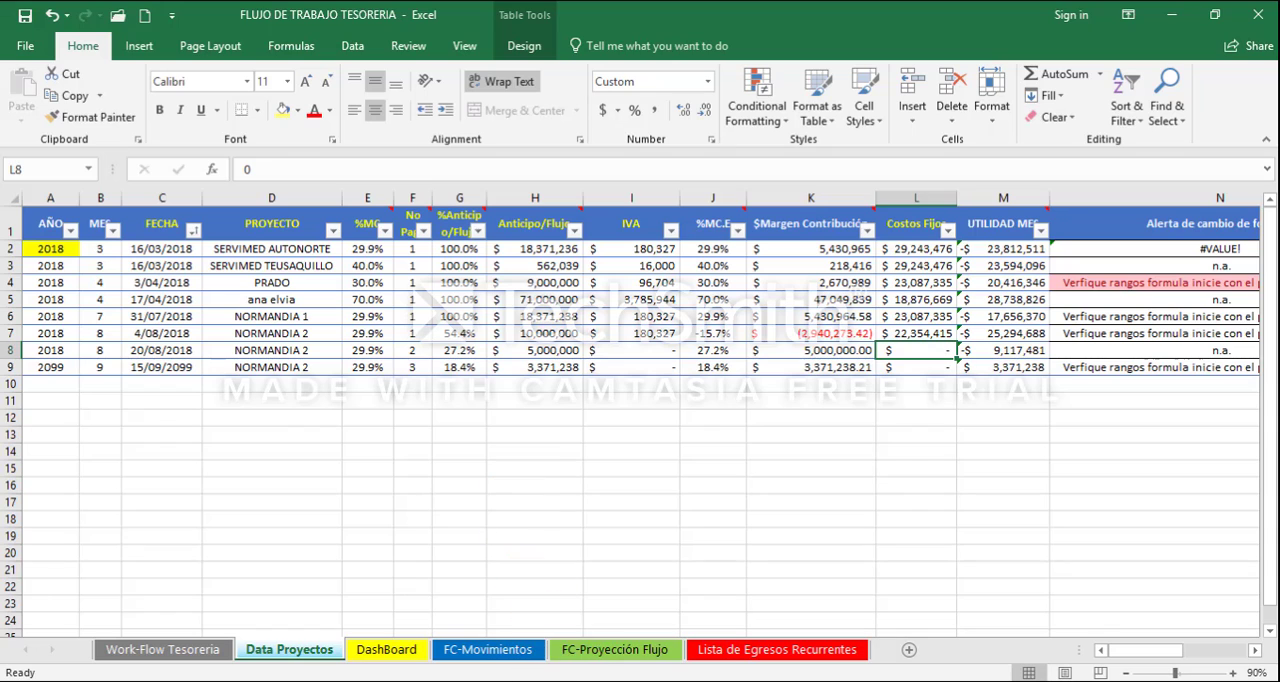
click(528, 680)
click(474, 620)
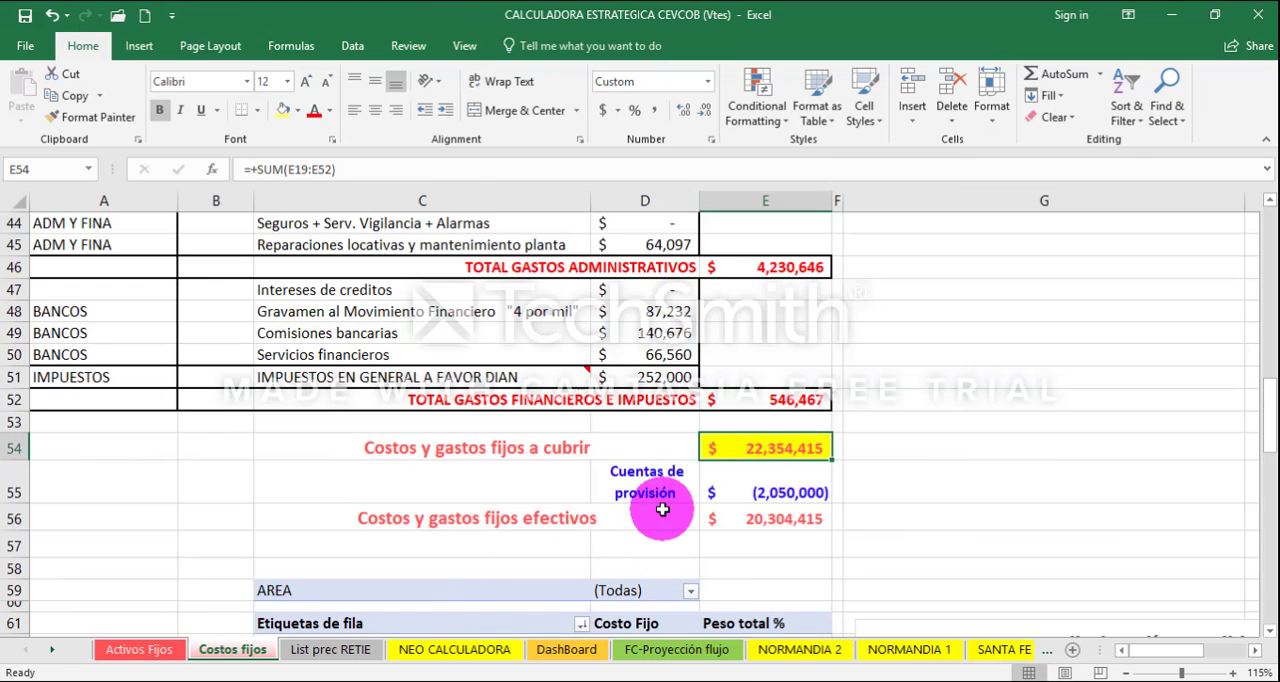
right_click(748, 455)
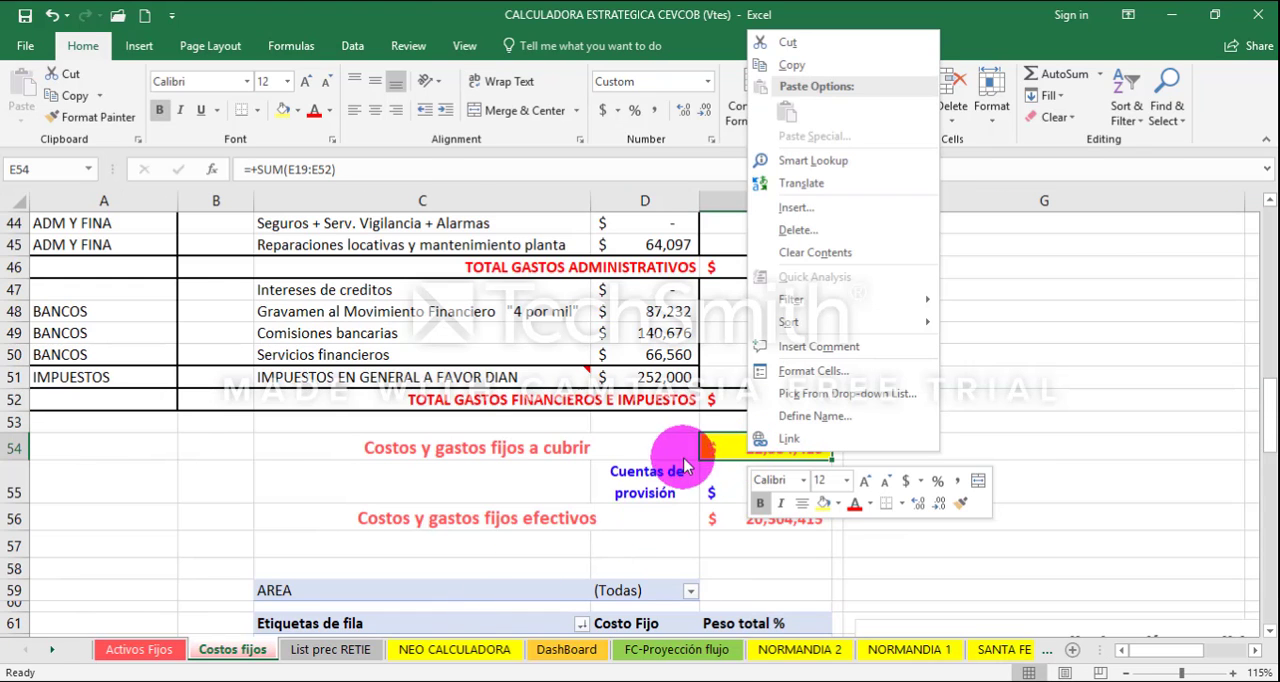
click(600, 449)
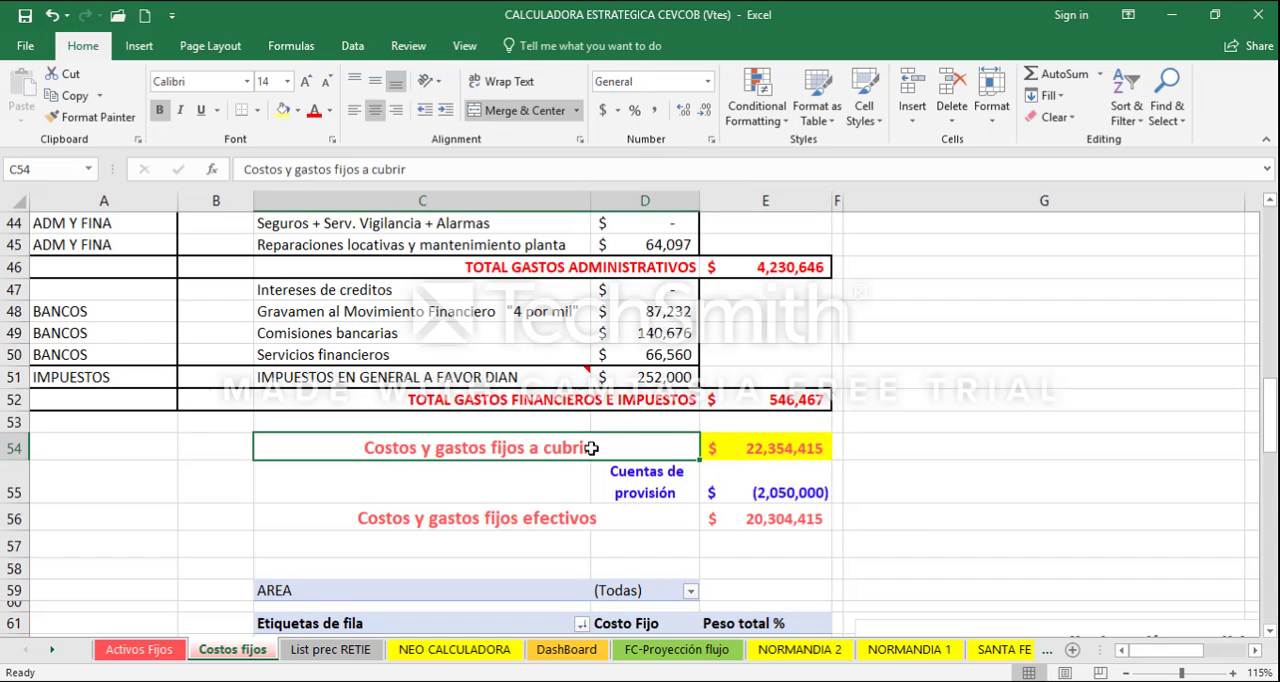
click(755, 450)
right_click(755, 450)
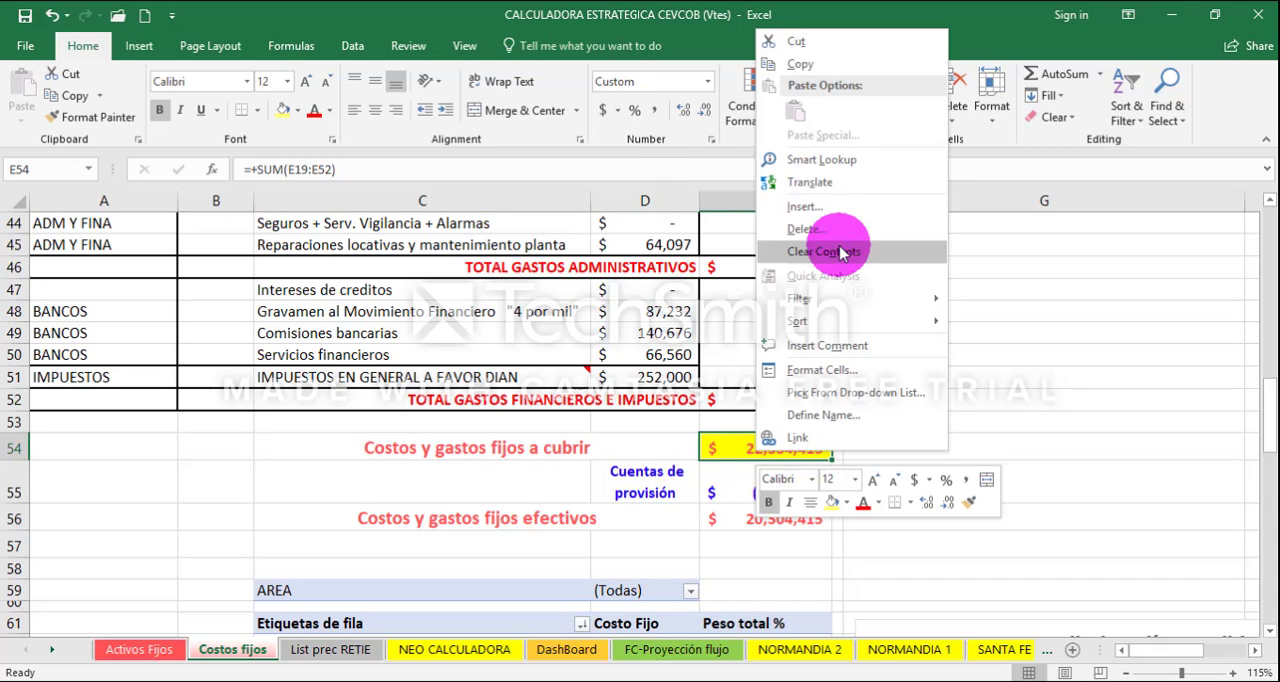
click(835, 62)
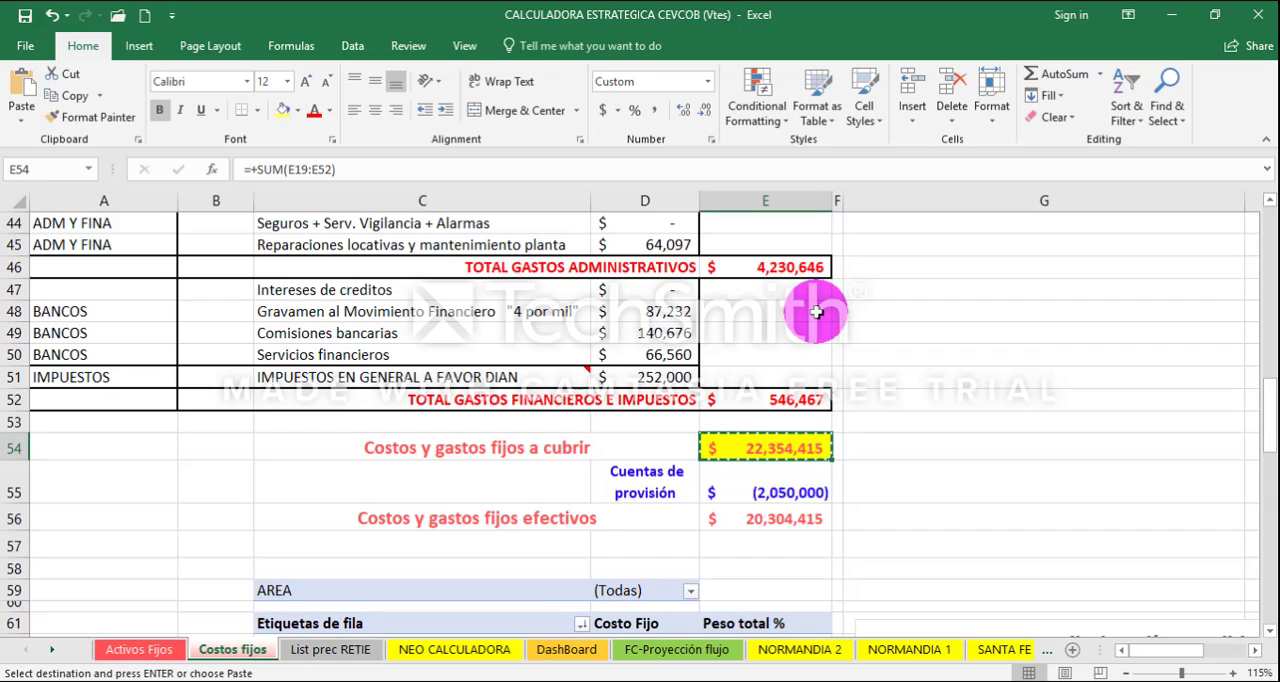
- Return to FLUJO DE TRABAJO TESORERIA and paste the copied fixed-cost total as values into Costos Fijos cell L8
click(600, 586)
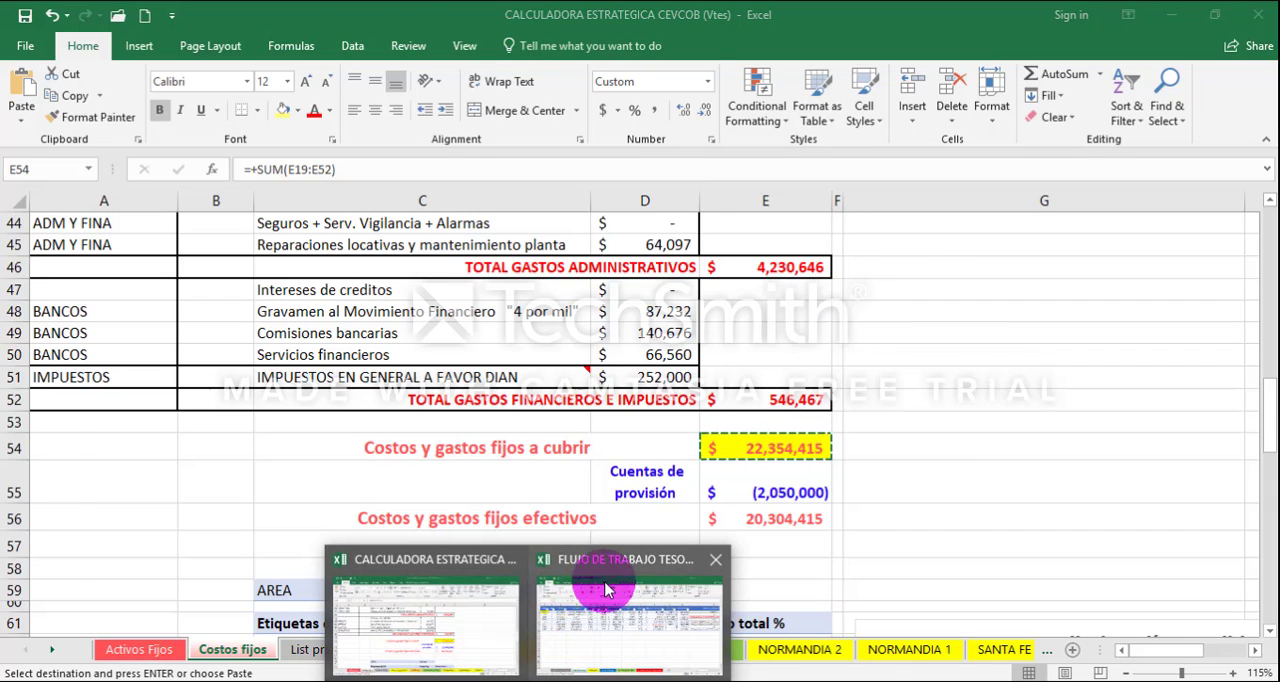
click(918, 345)
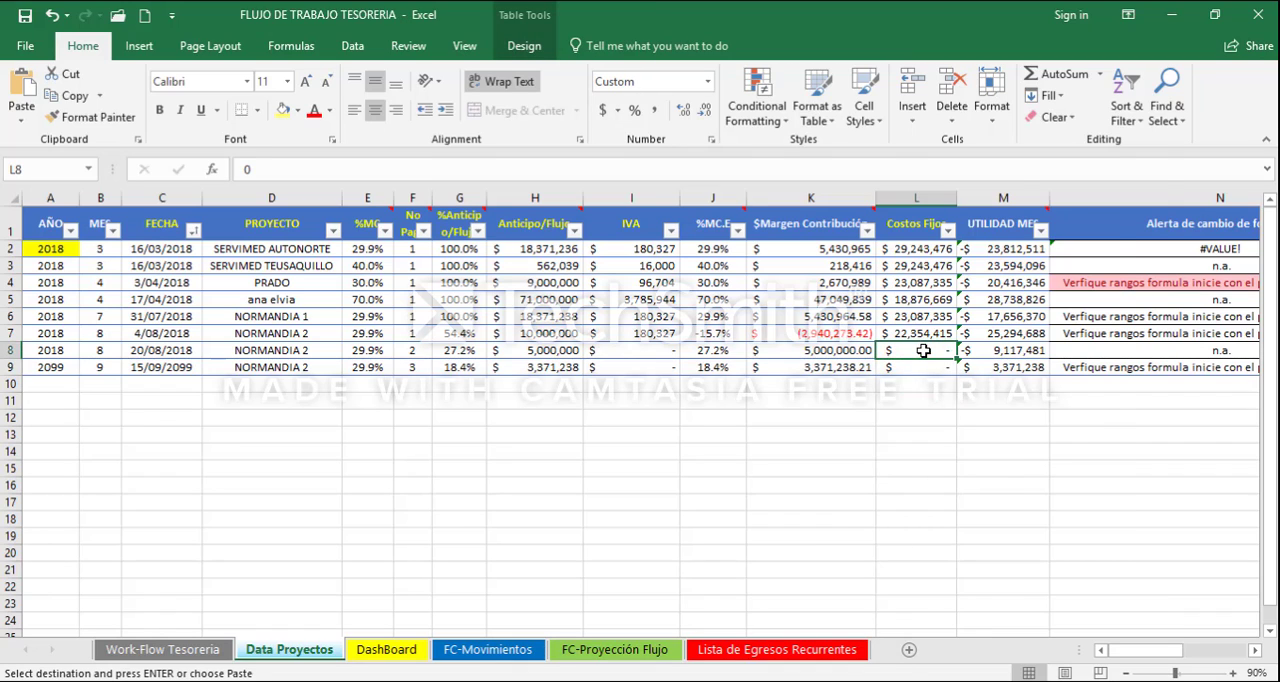
right_click(924, 350)
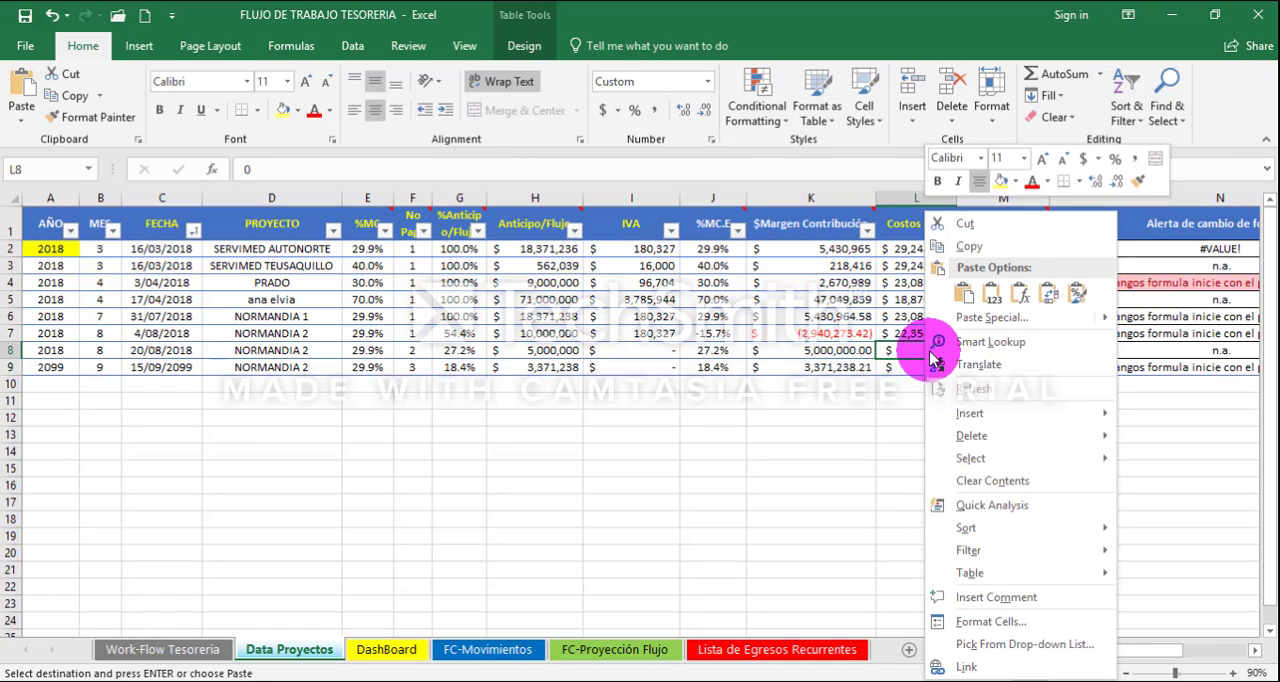
click(991, 293)
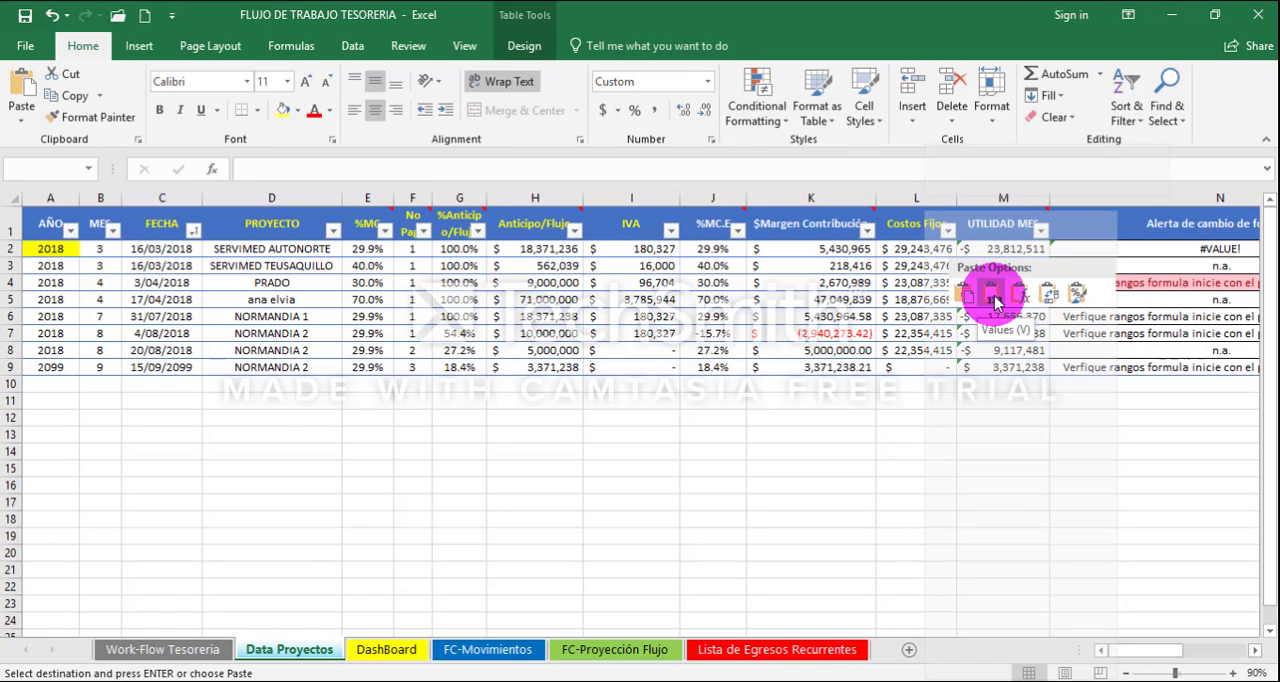